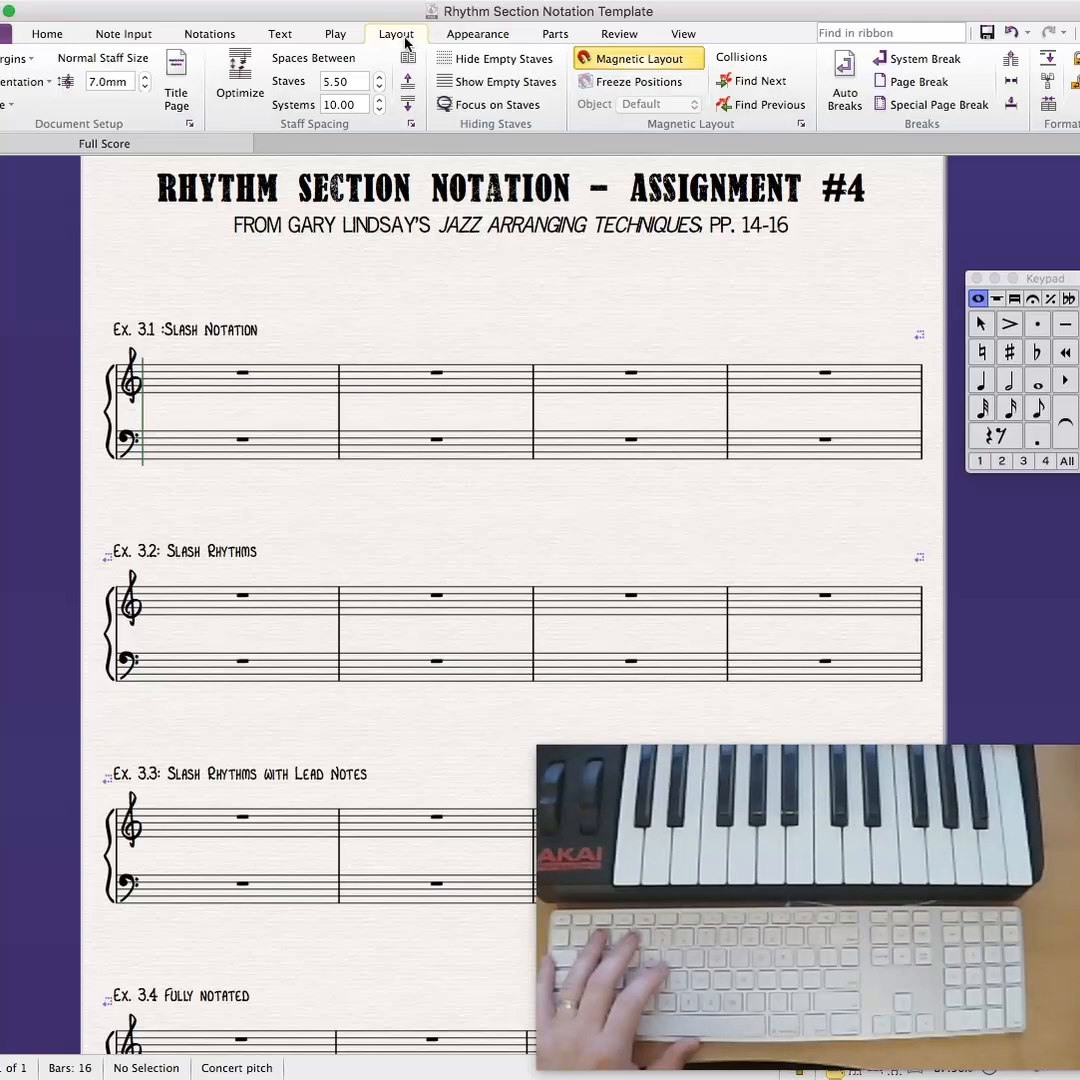
- Turn off Magnetic Layout and place a final barline at the end of the Ex. 3.1 system
click(632, 62)
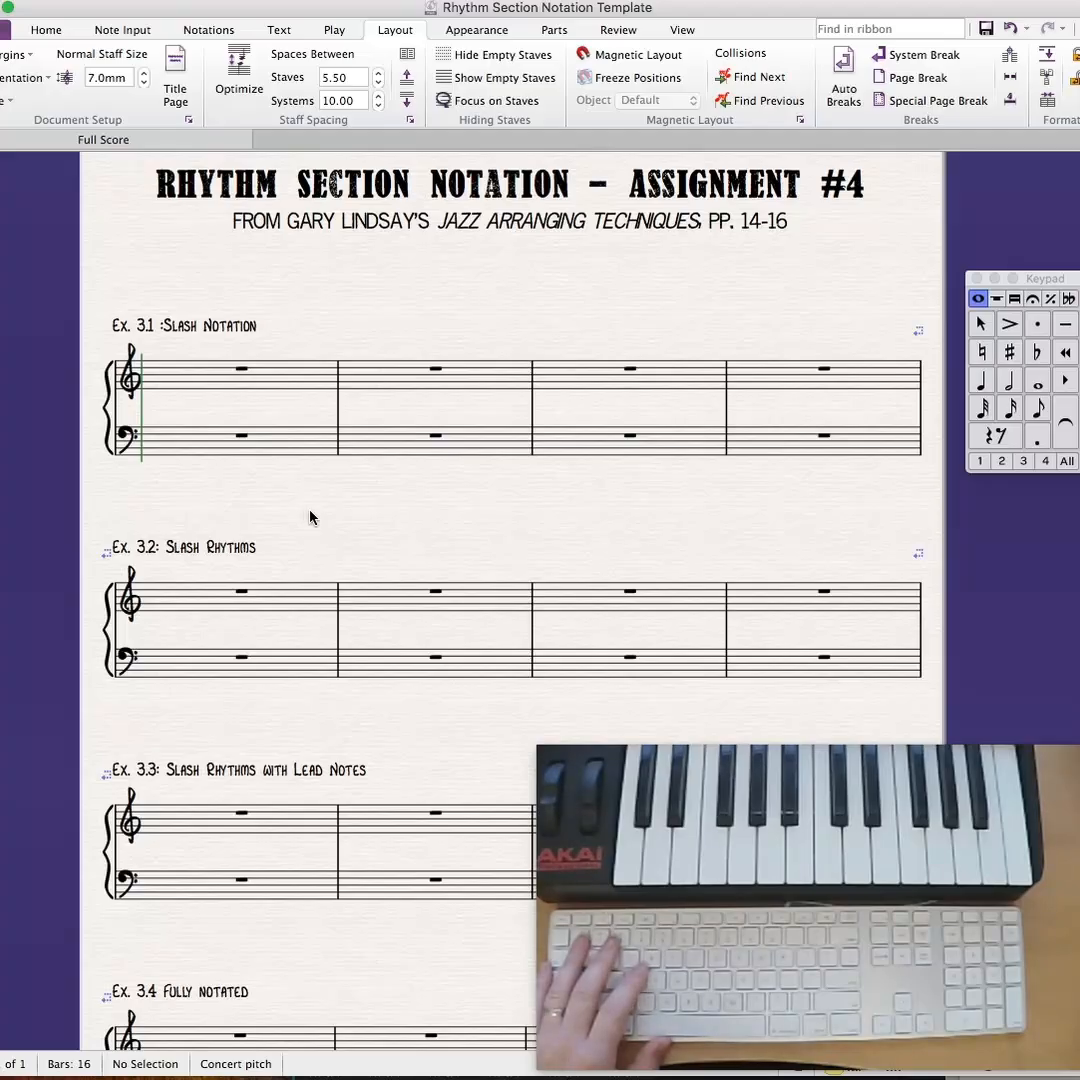
right_click(691, 296)
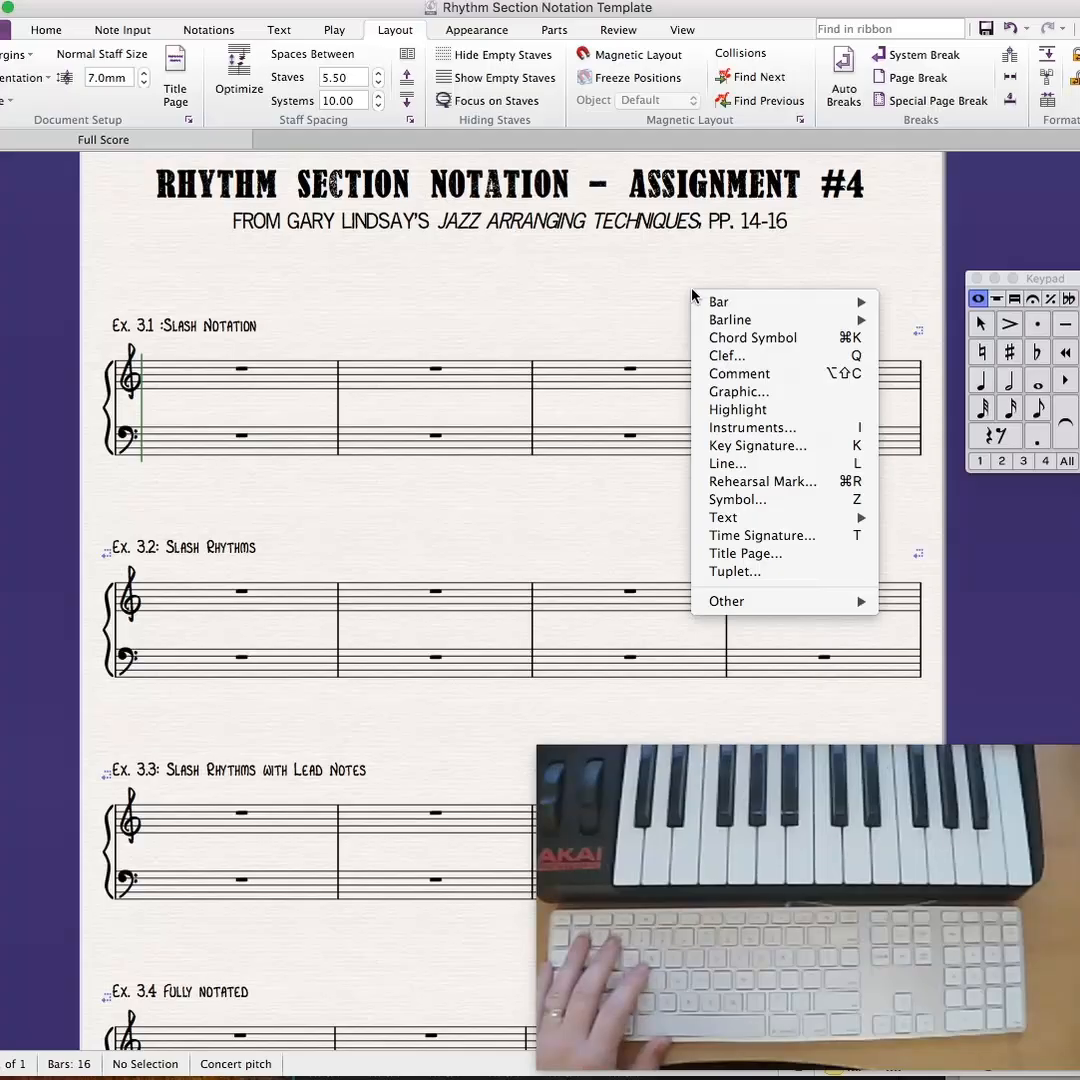
mouse_move(728, 320)
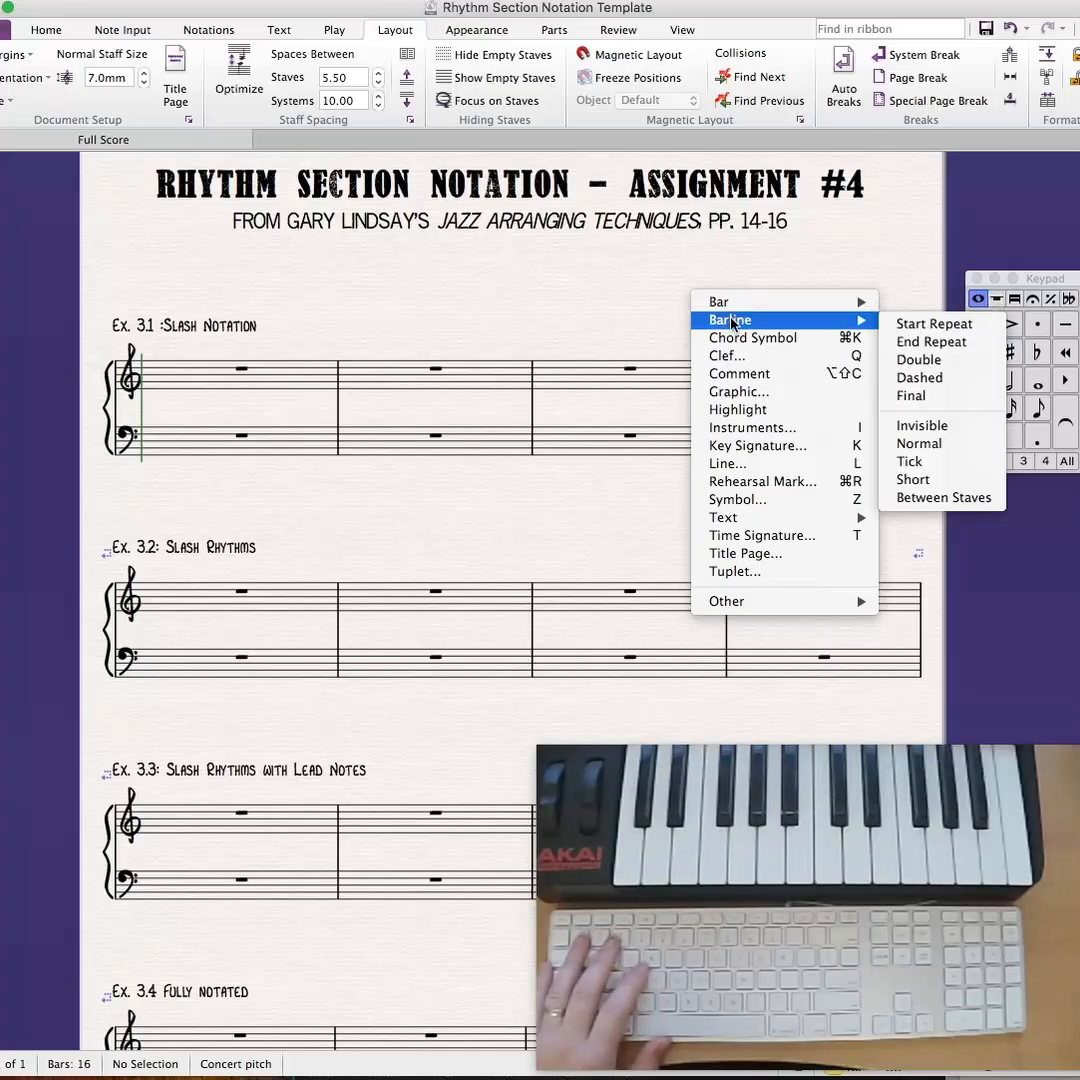
click(910, 360)
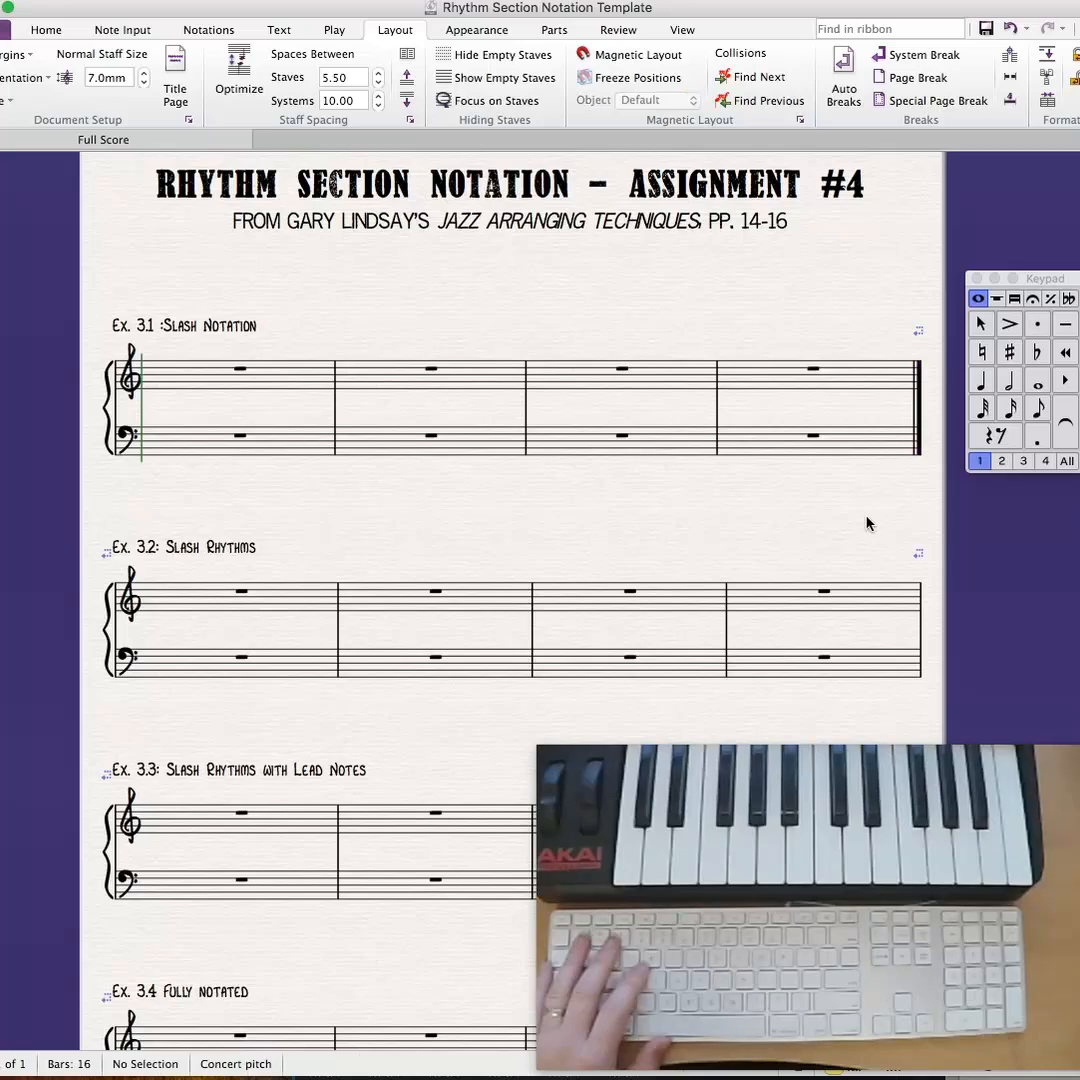
- Place a final barline at the end of the Ex. 3.2 system
drag(870, 521, 863, 446)
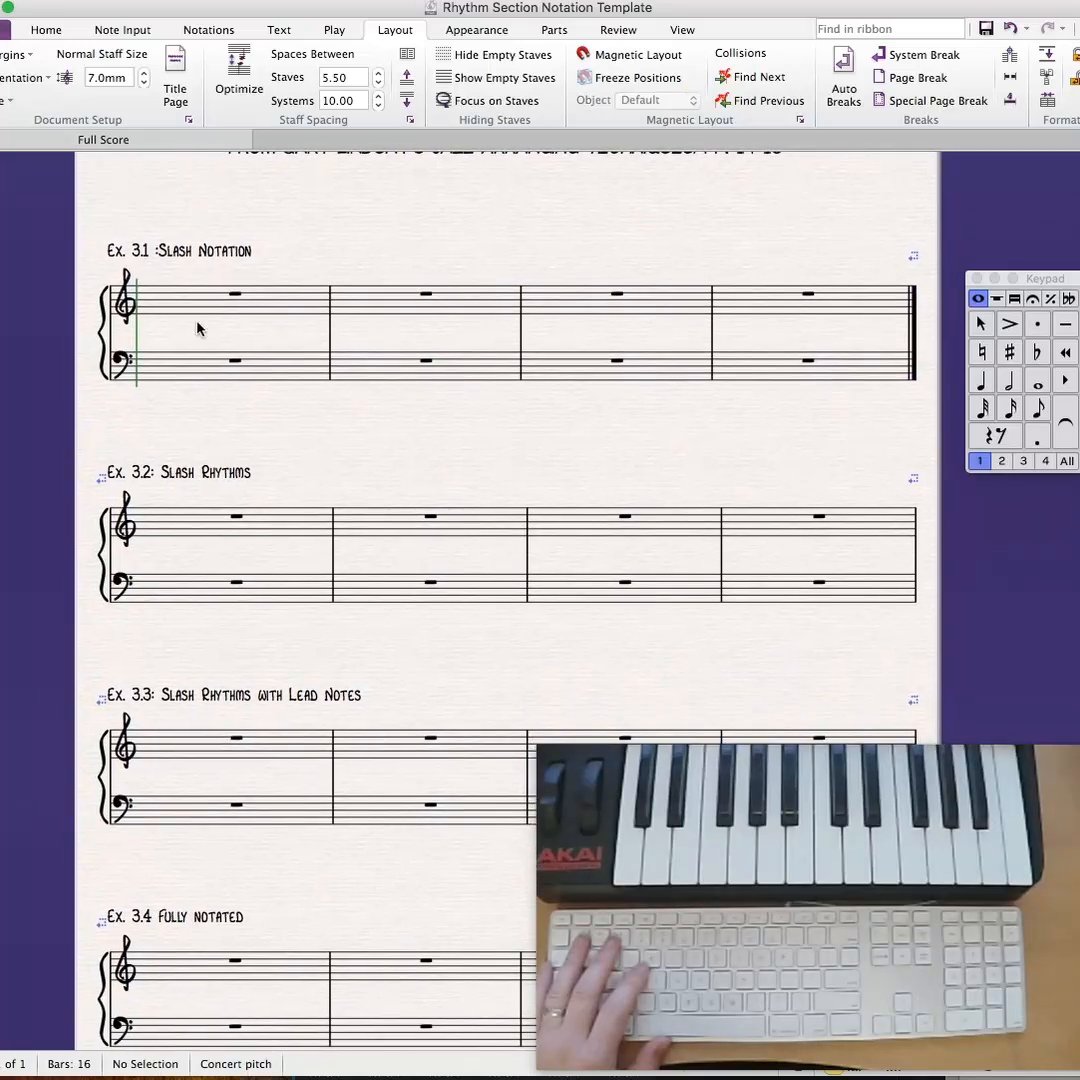
click(174, 254)
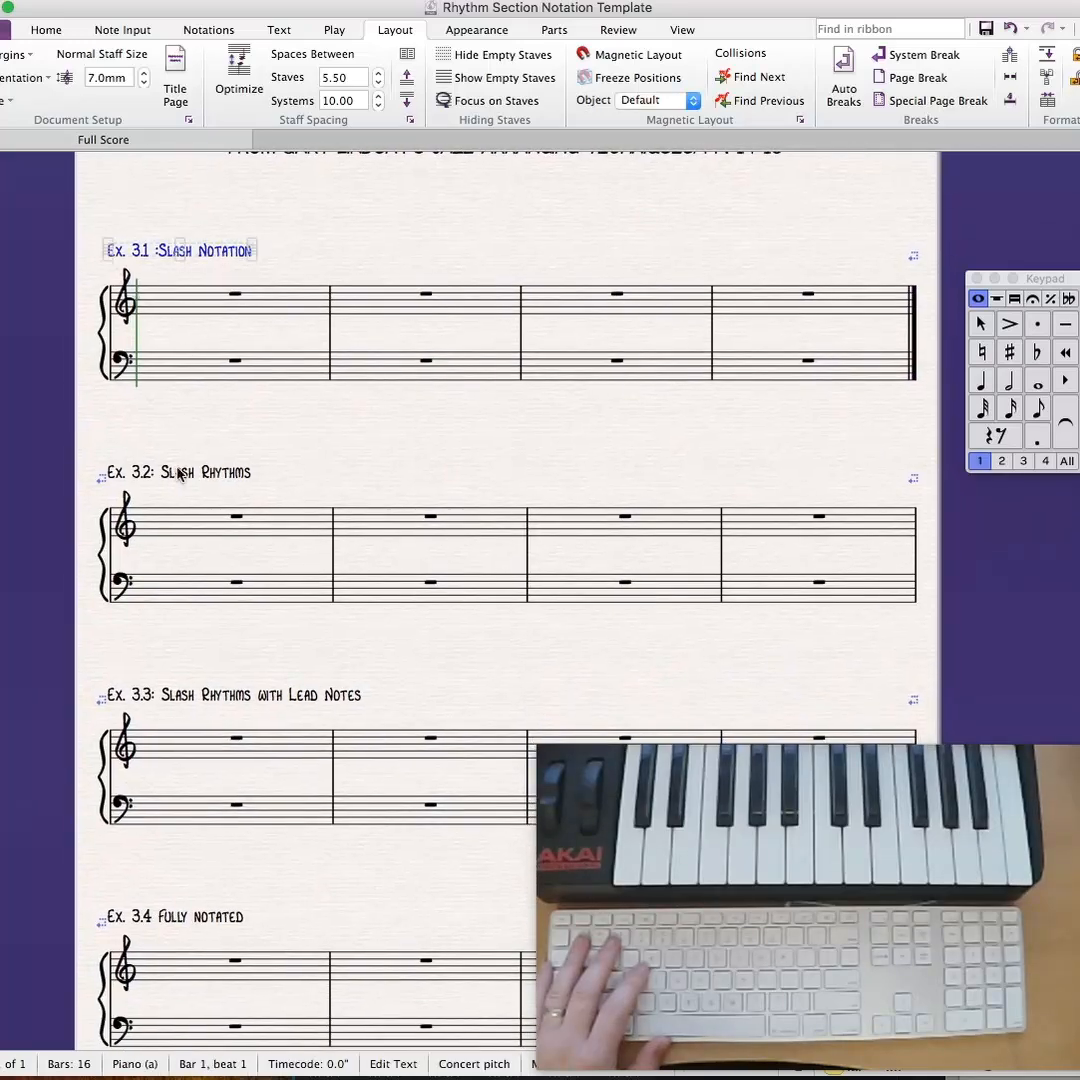
click(203, 700)
click(677, 461)
drag(677, 461, 682, 427)
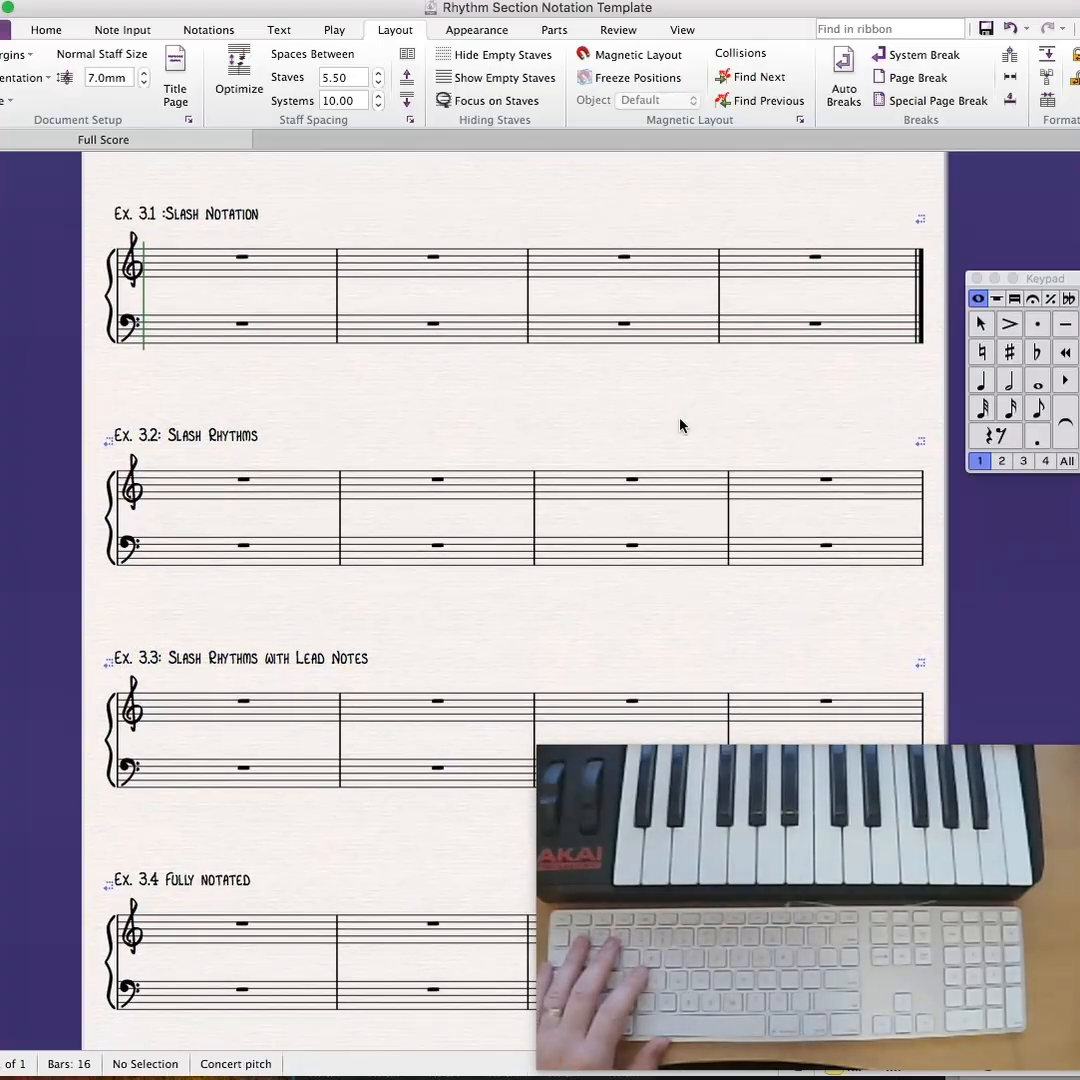
right_click(727, 410)
mouse_move(790, 436)
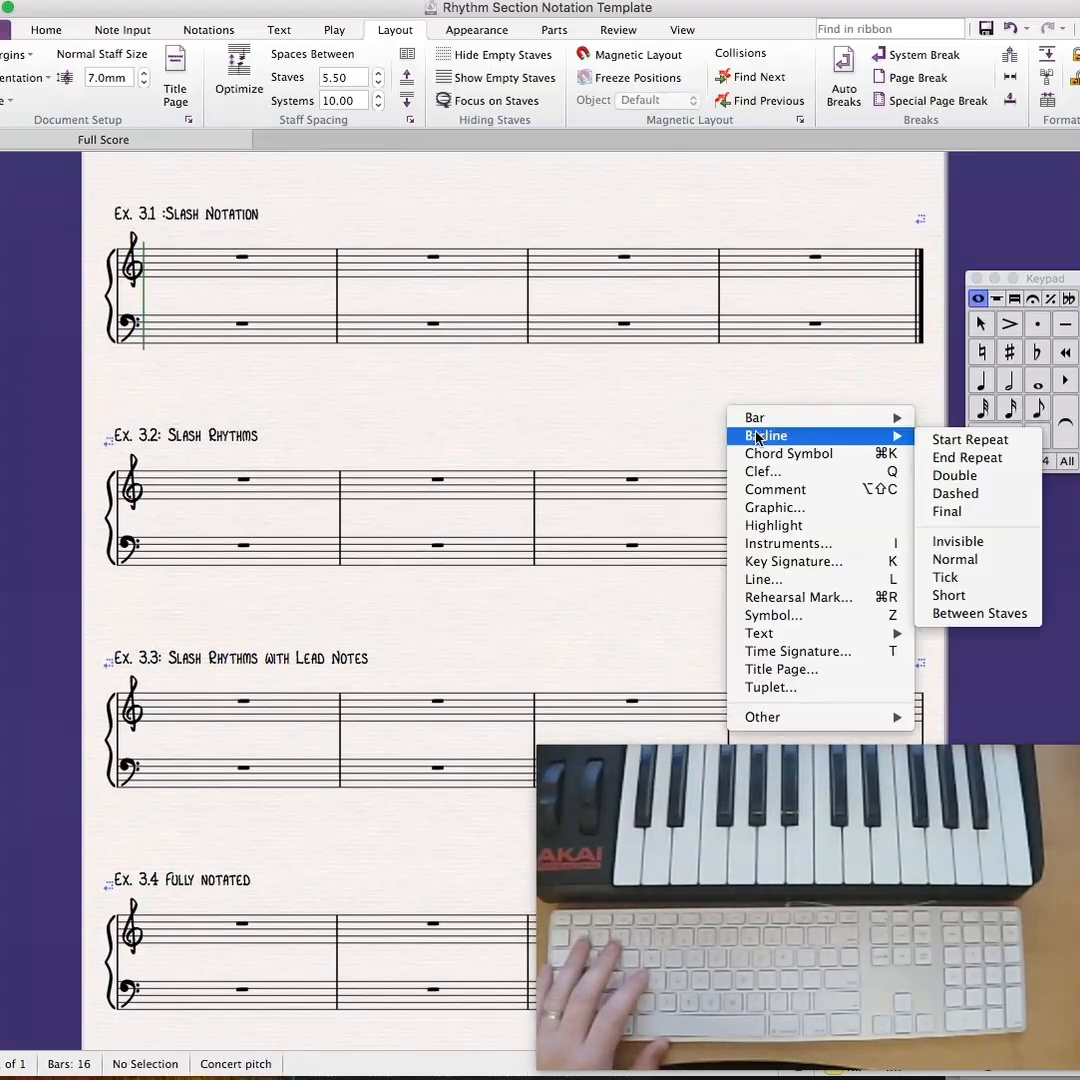
click(947, 511)
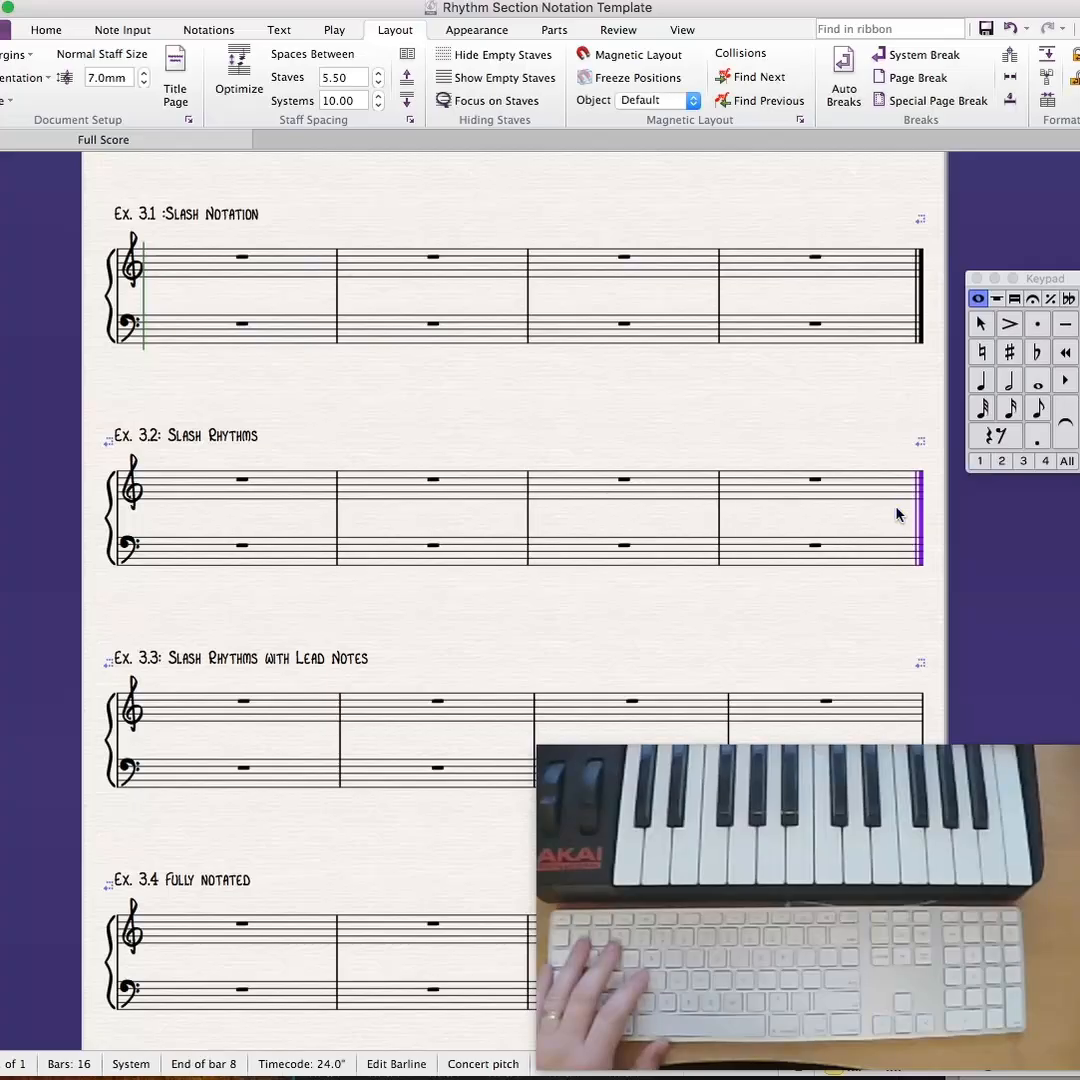
- Place a final barline at the end of the Ex. 3.3 system
drag(901, 428, 868, 325)
click(832, 509)
right_click(832, 509)
mouse_move(868, 535)
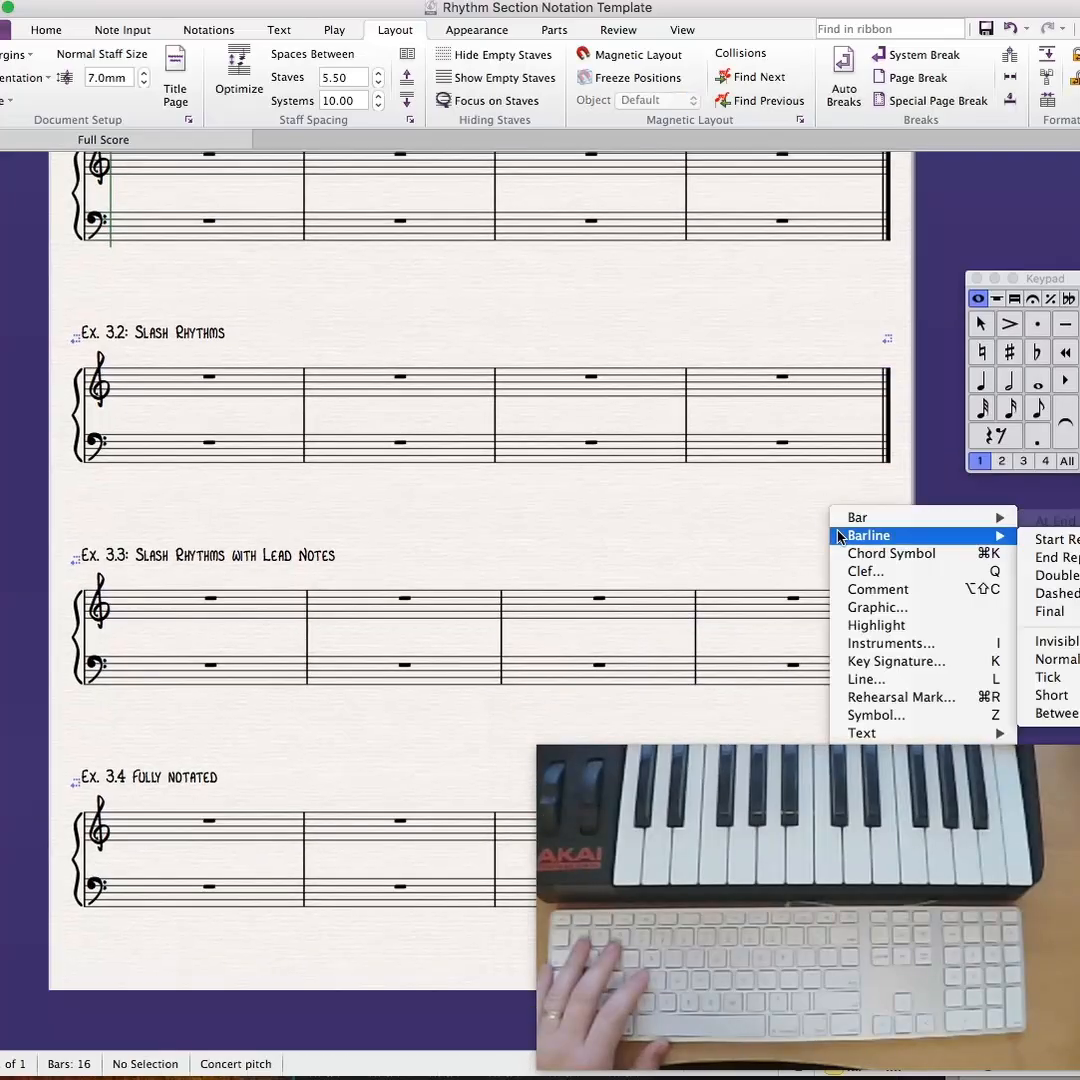
click(1046, 577)
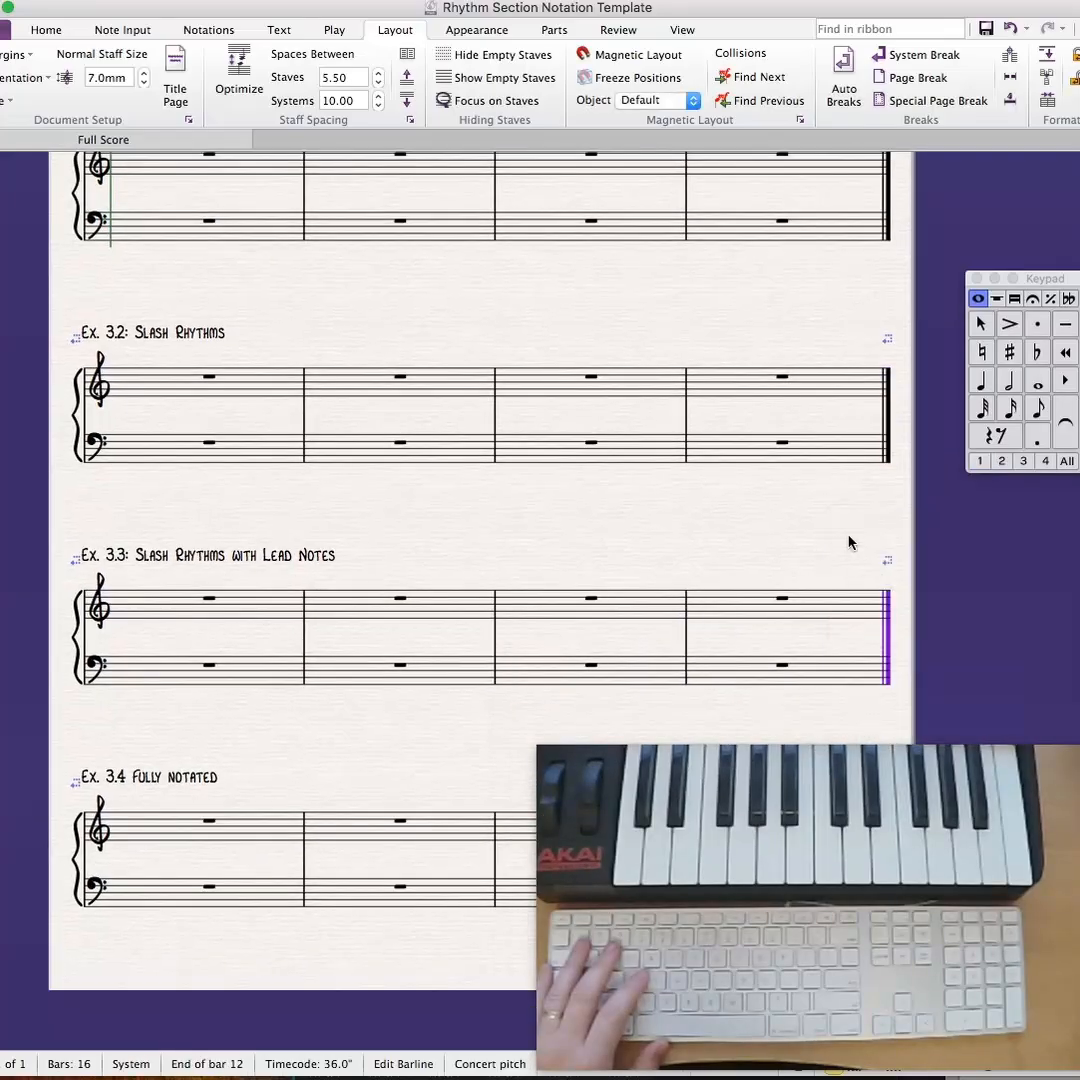
drag(833, 509, 846, 639)
drag(617, 405, 659, 477)
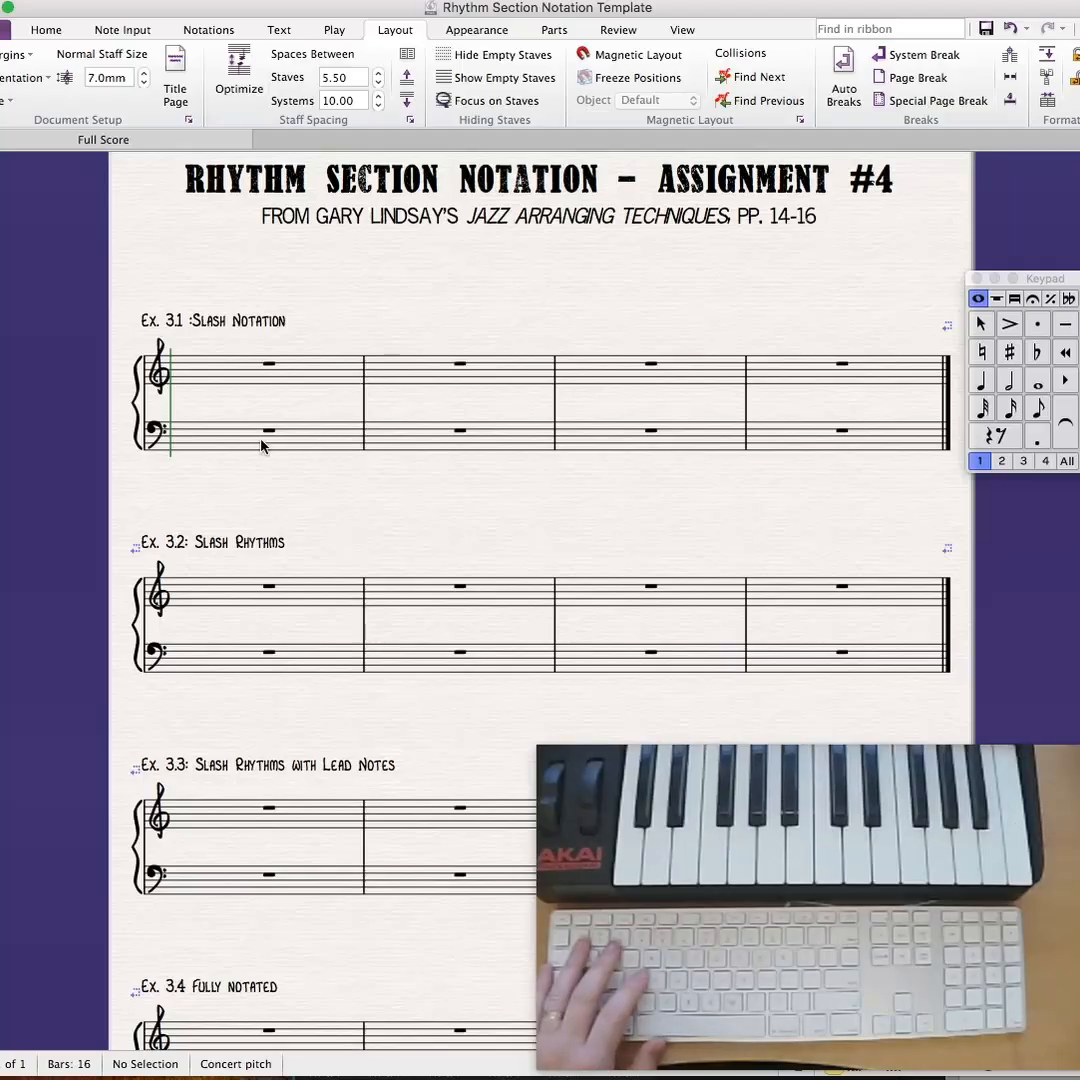
click(220, 440)
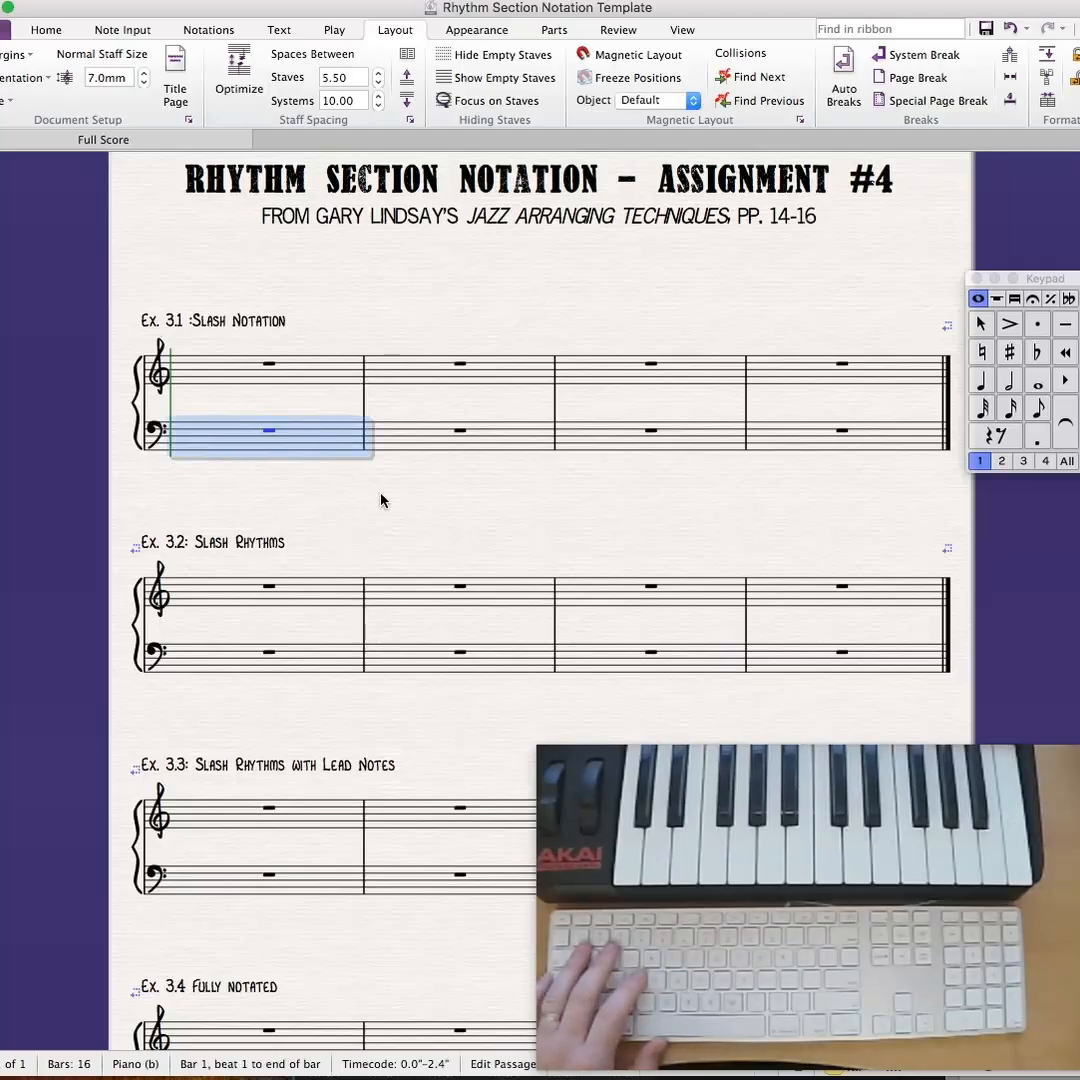
drag(380, 500, 280, 304)
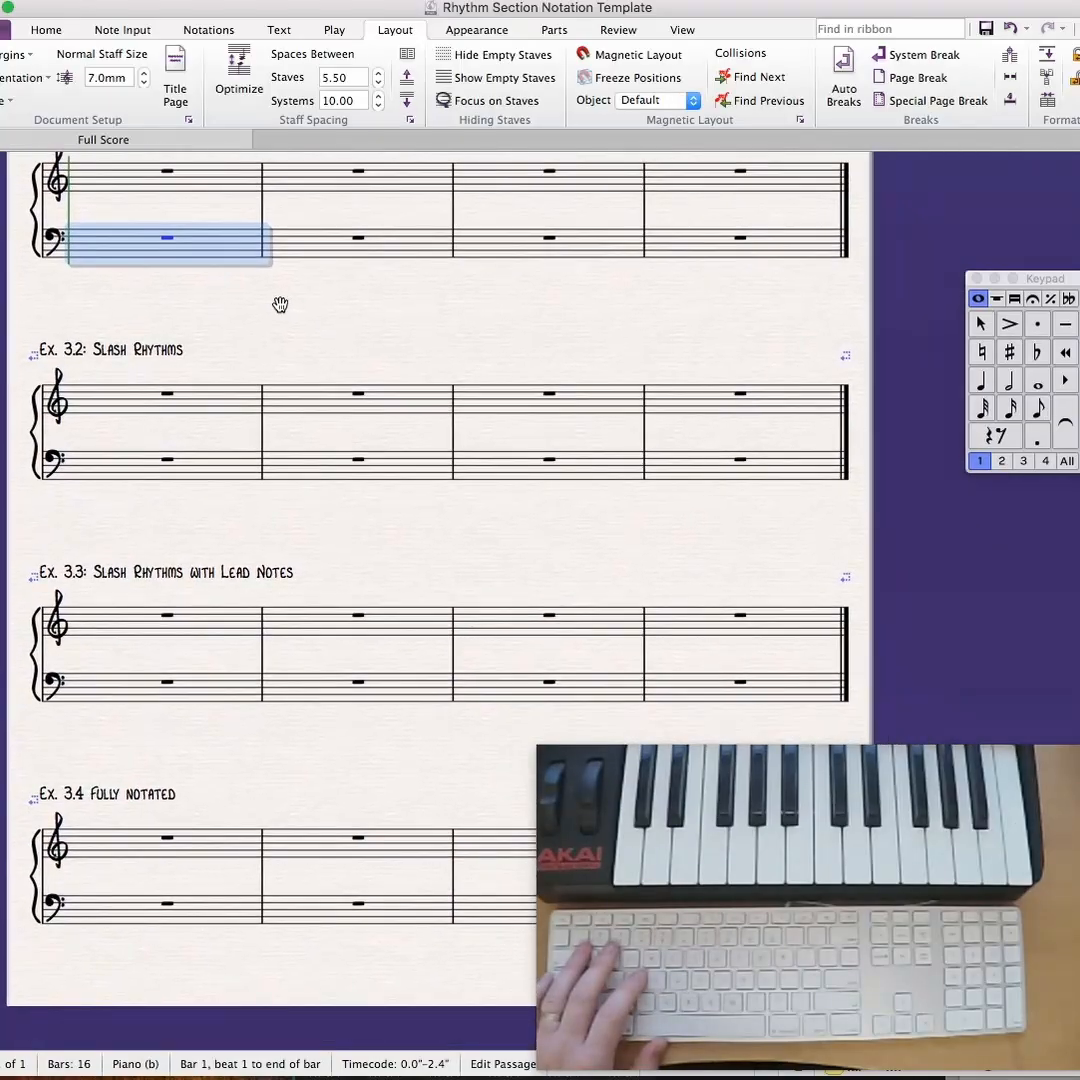
shift+click(704, 682)
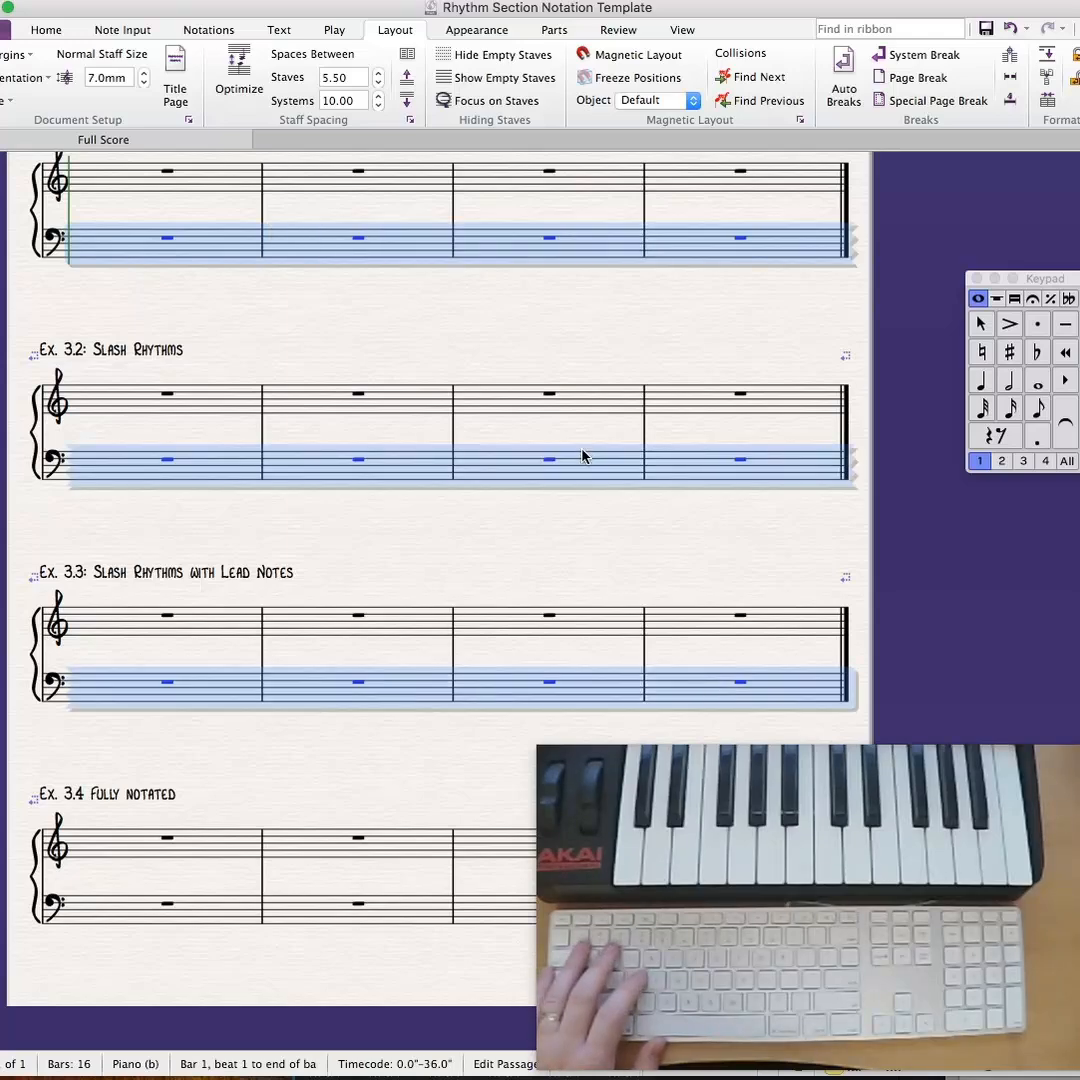
click(410, 276)
- Hide the empty bass staves of Ex. 3.1, 3.2 and 3.3, keeping the grand staff in Ex. 3.4
click(229, 252)
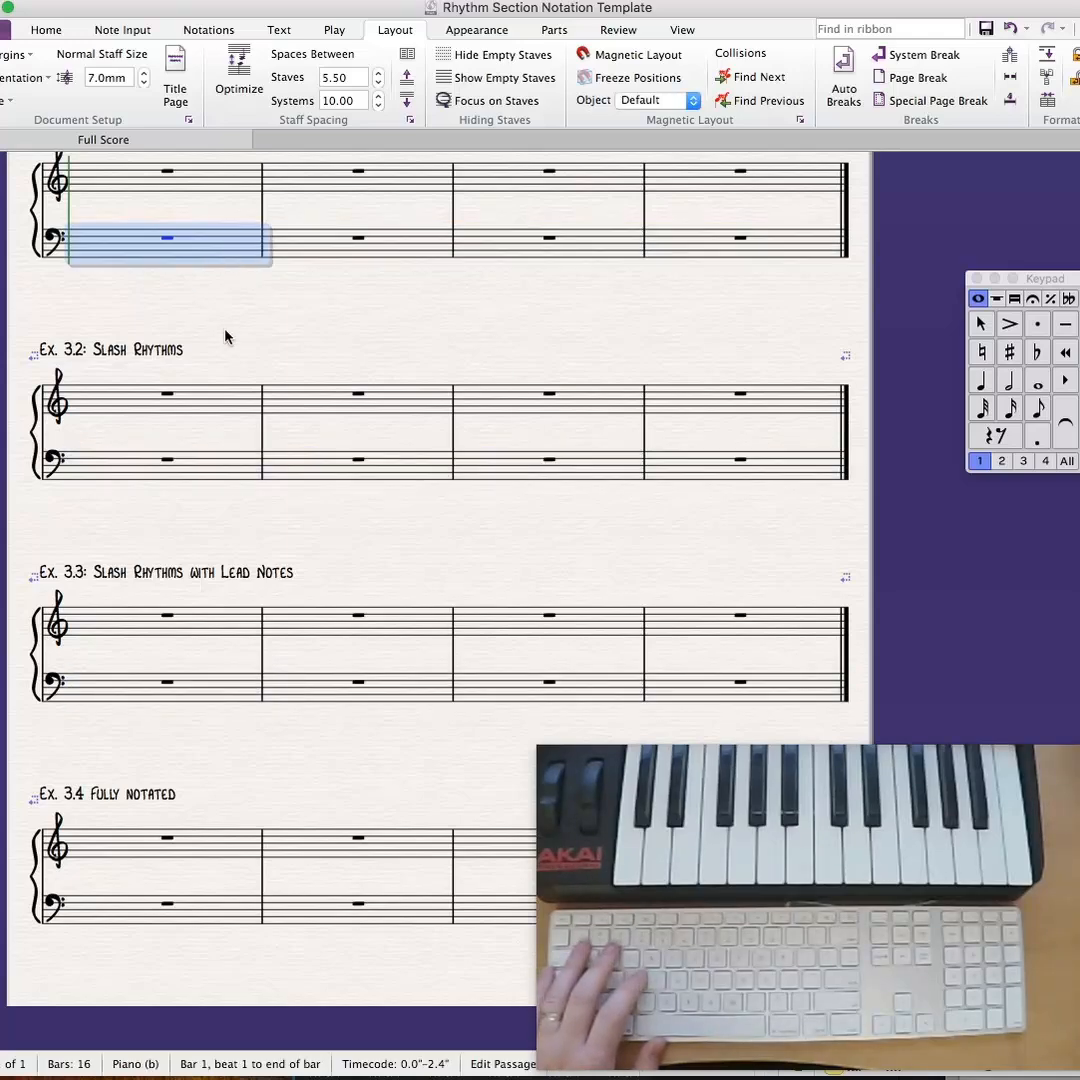
scroll(229, 337, up, 2)
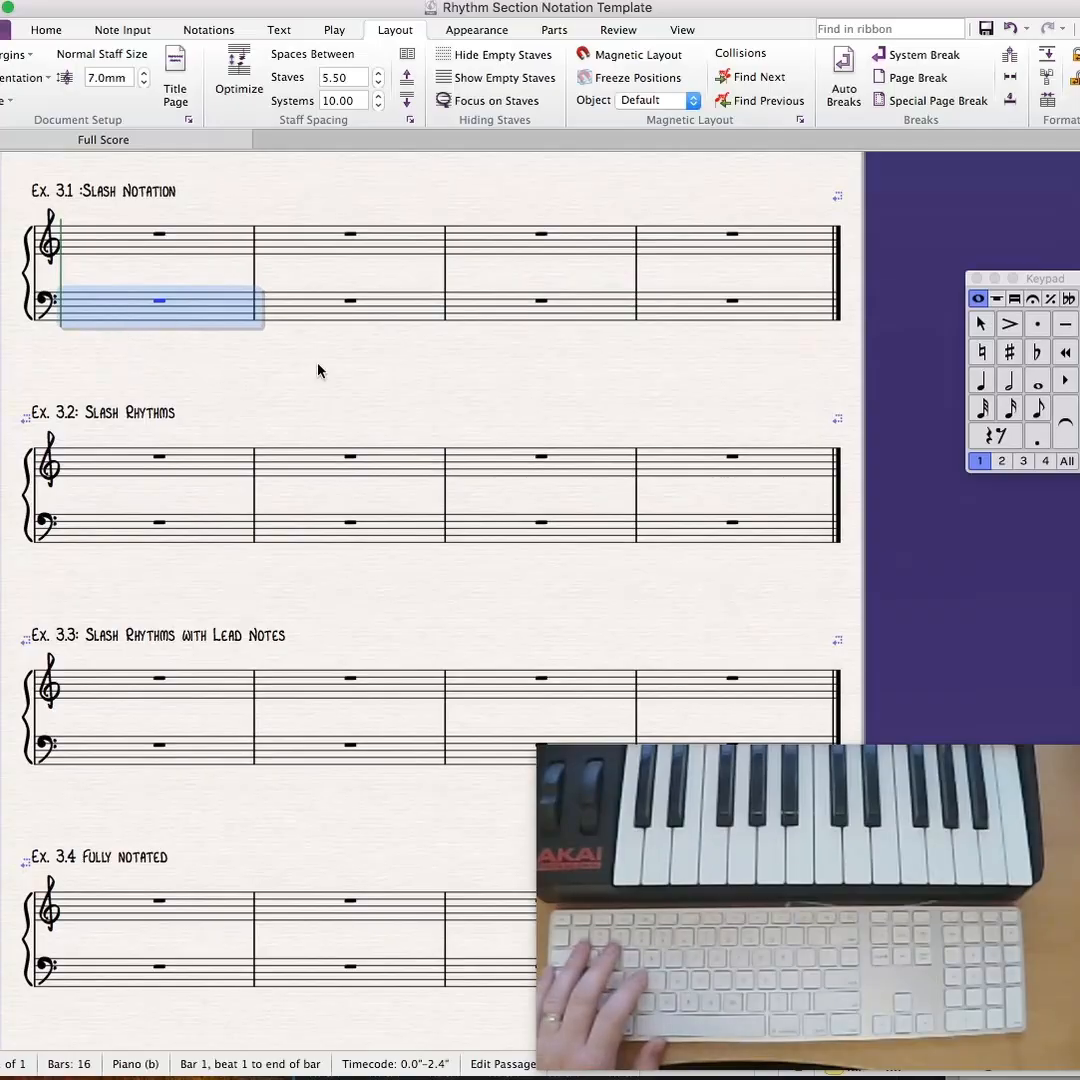
scroll(318, 371, down, 1)
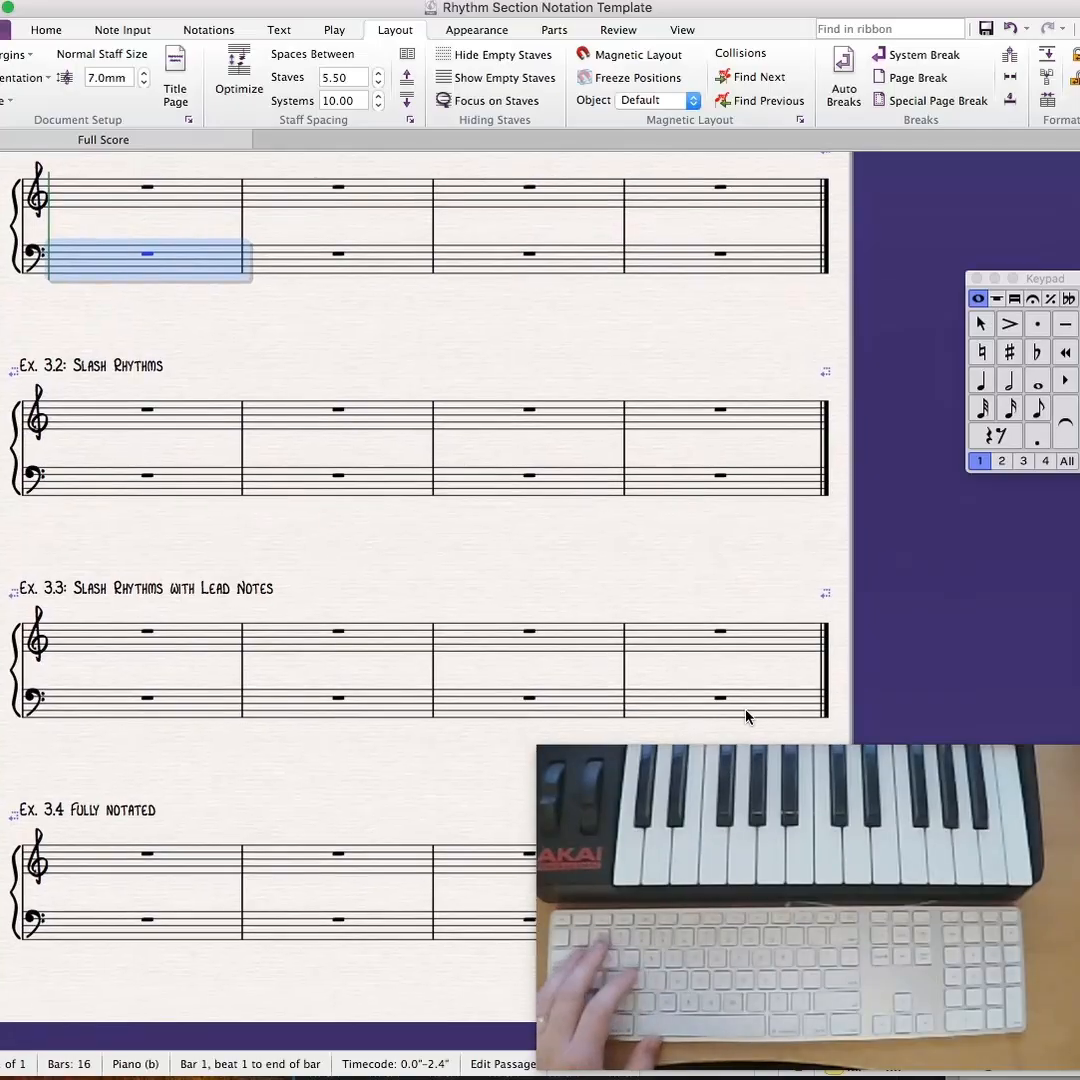
shift+click(745, 716)
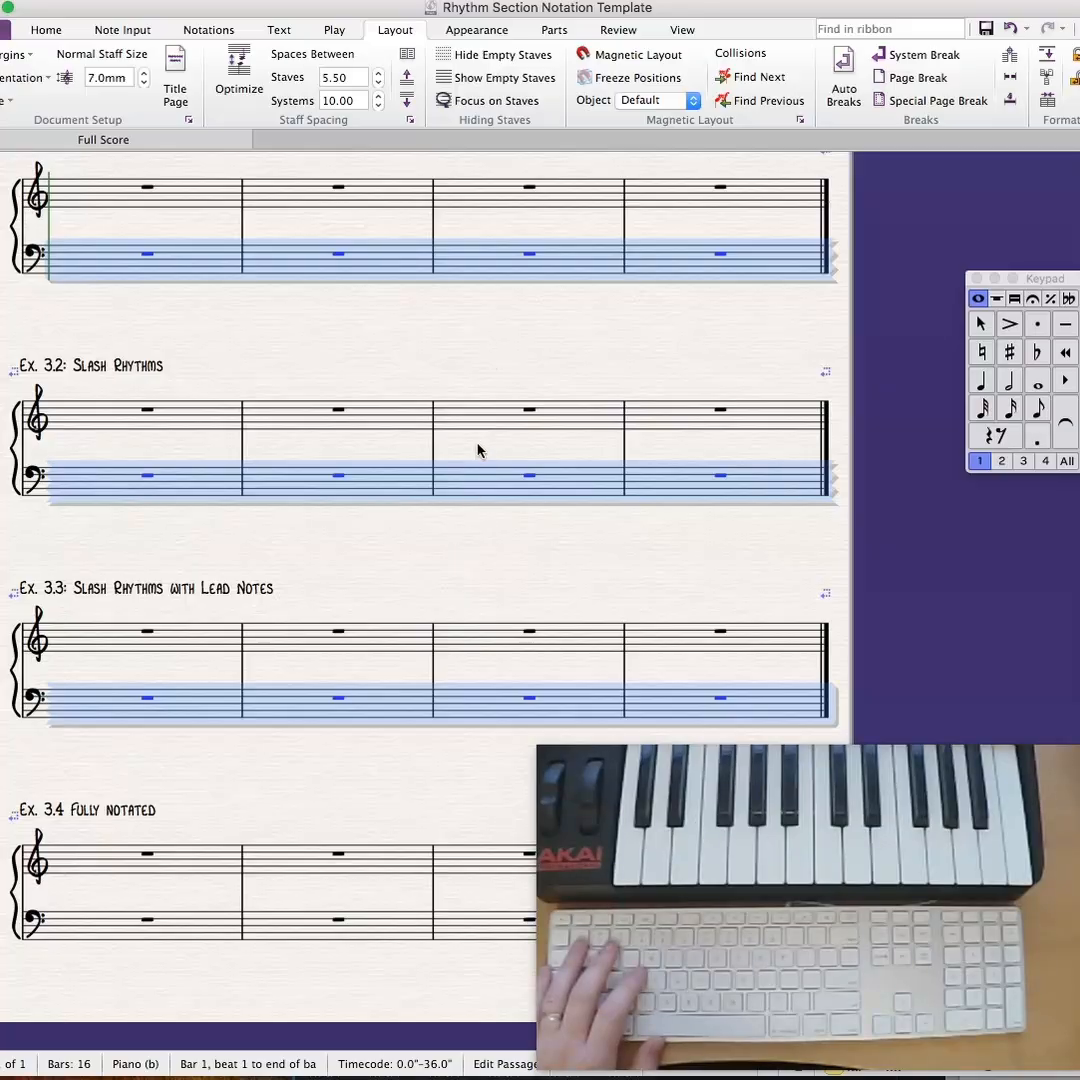
click(502, 60)
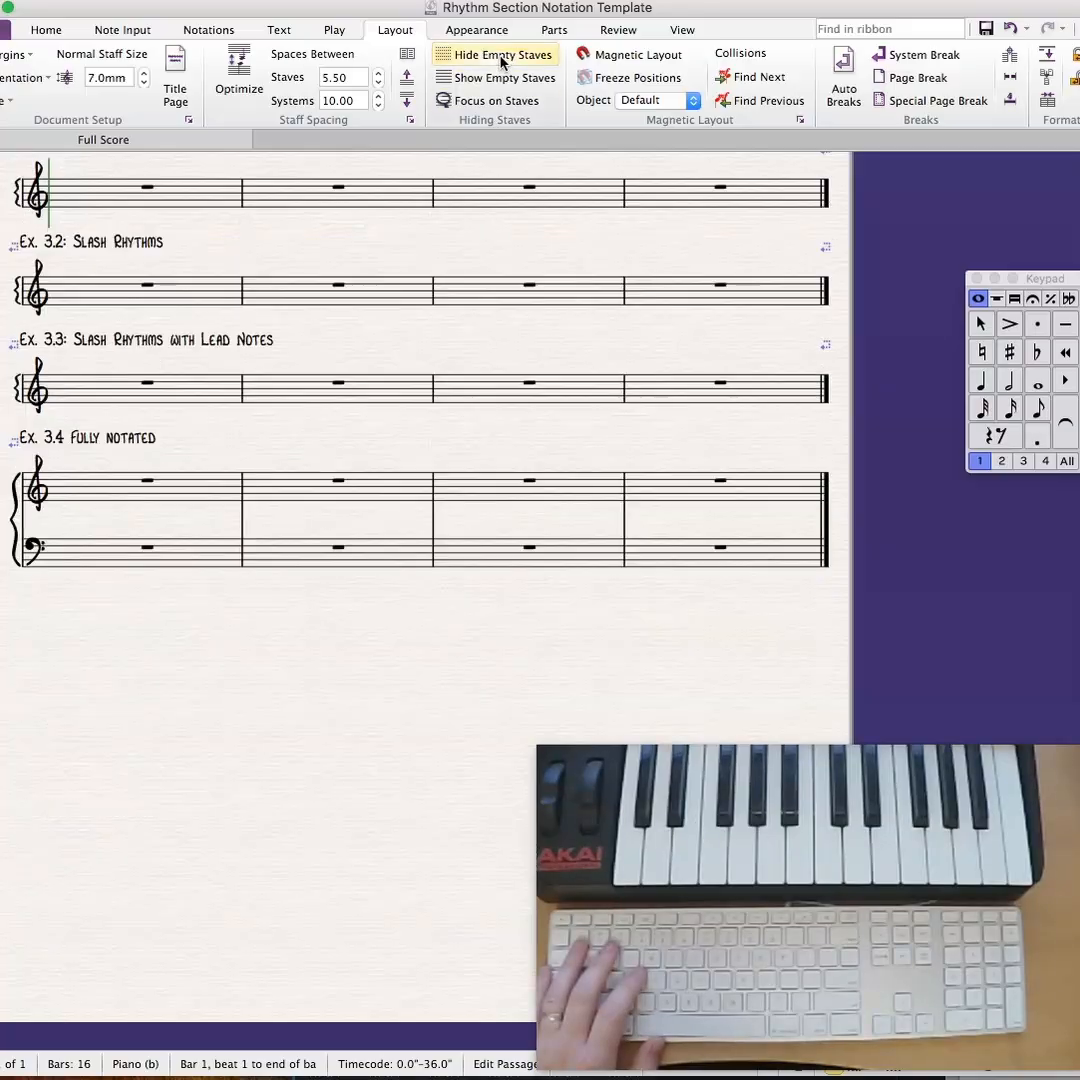
- Move the Ex. 3.2, 3.3 and 3.4 systems down the page to open up the space between the examples
drag(397, 259, 408, 418)
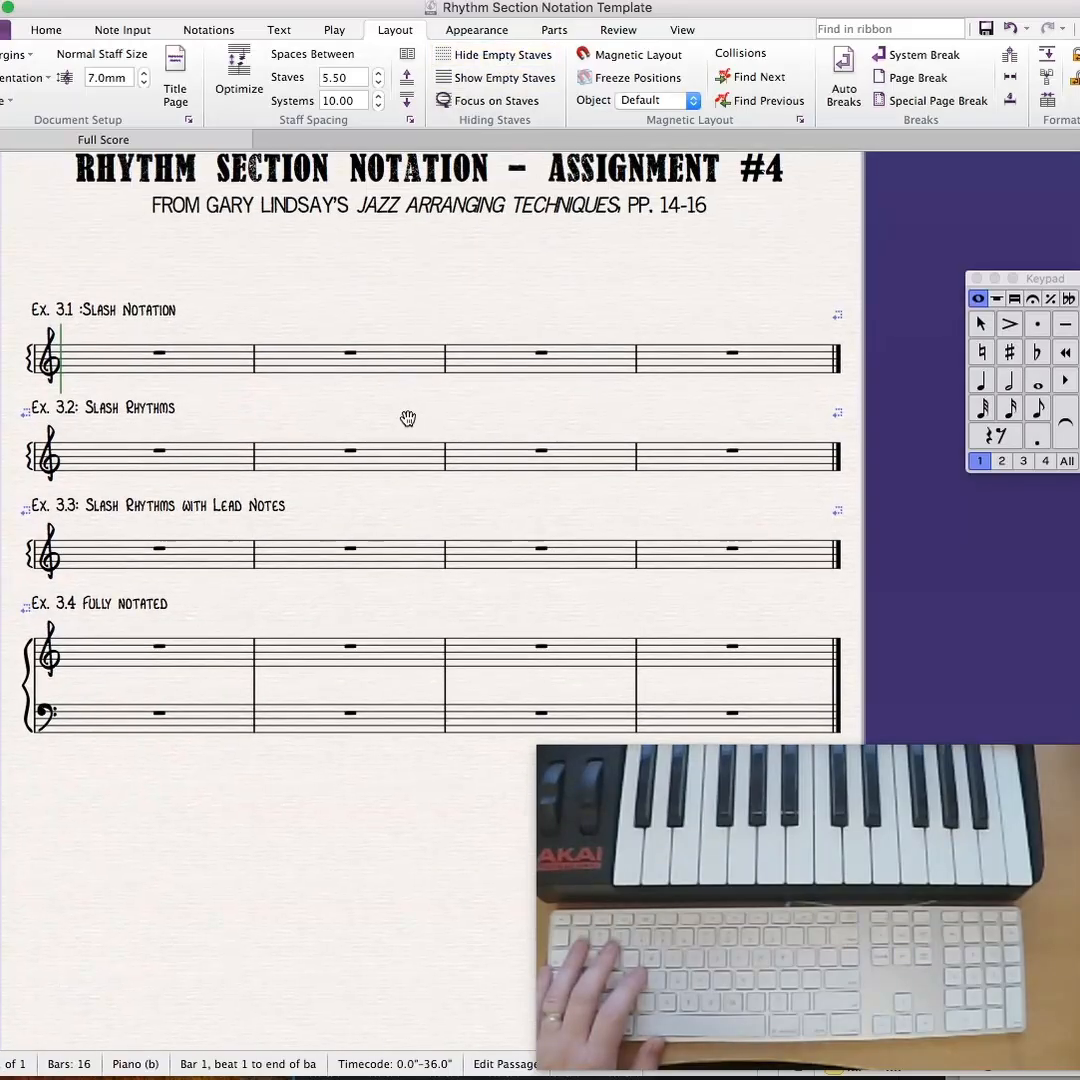
click(400, 459)
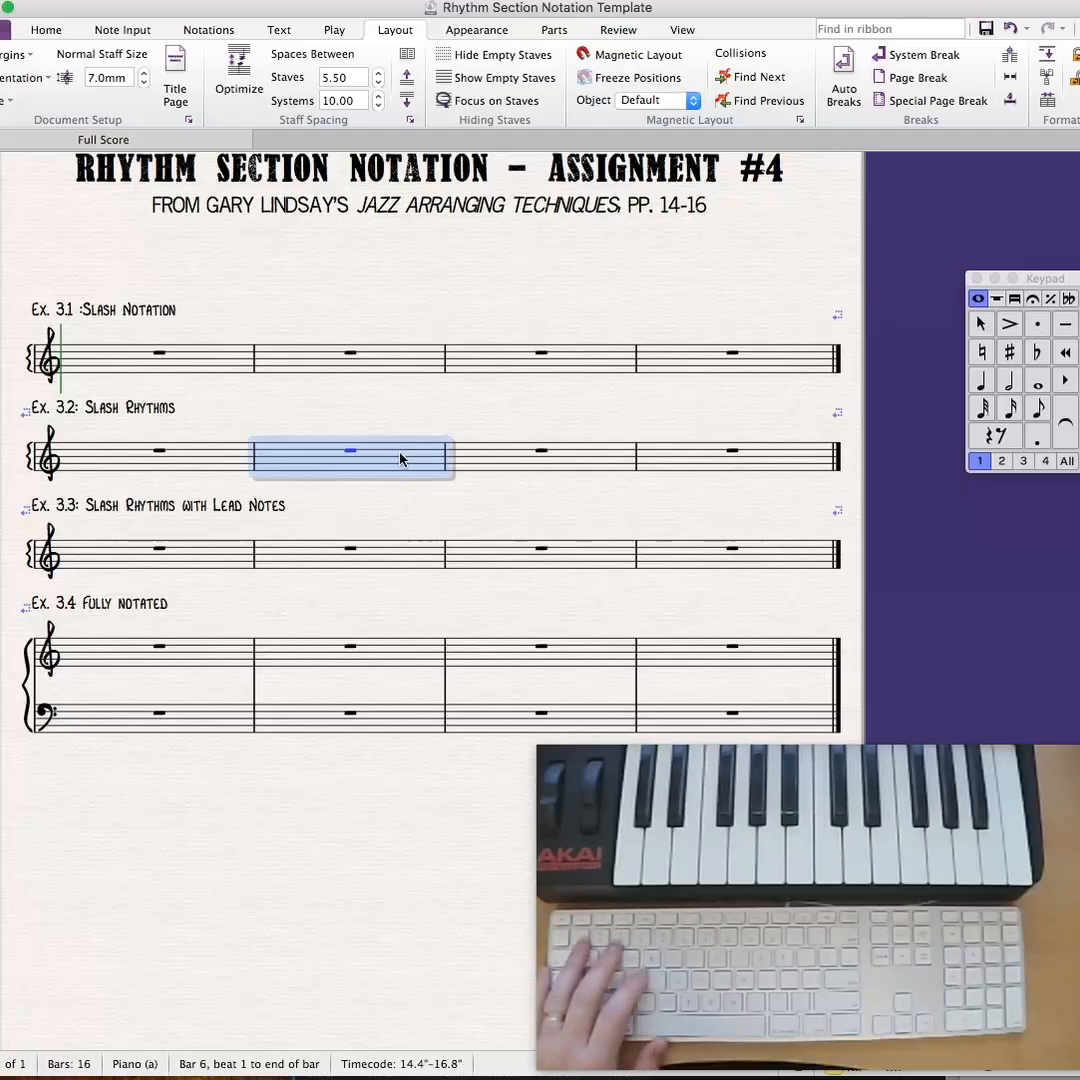
mouse_move(400, 459)
mouse_down()
mouse_move(393, 509)
mouse_move(397, 481)
mouse_up()
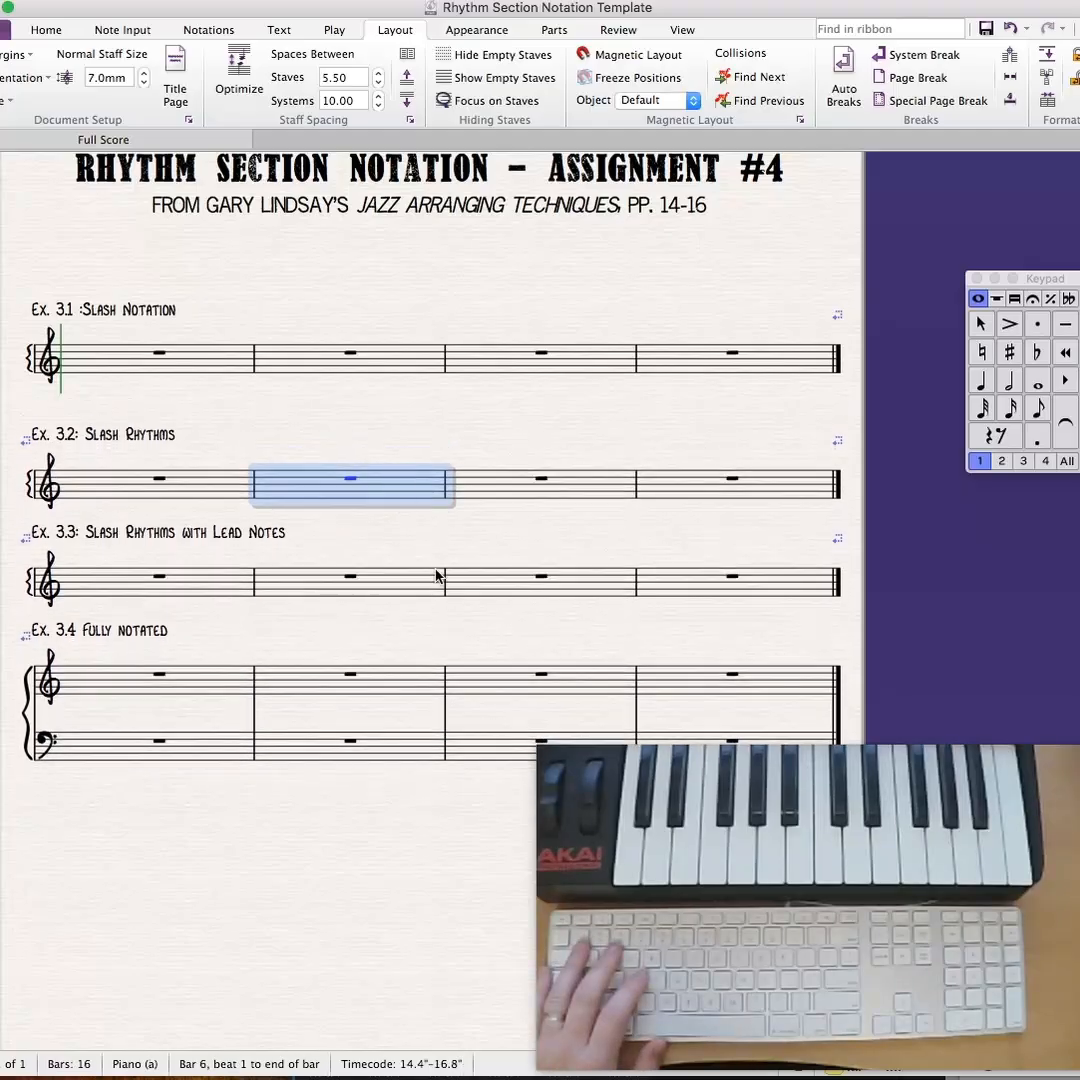
drag(436, 576, 413, 612)
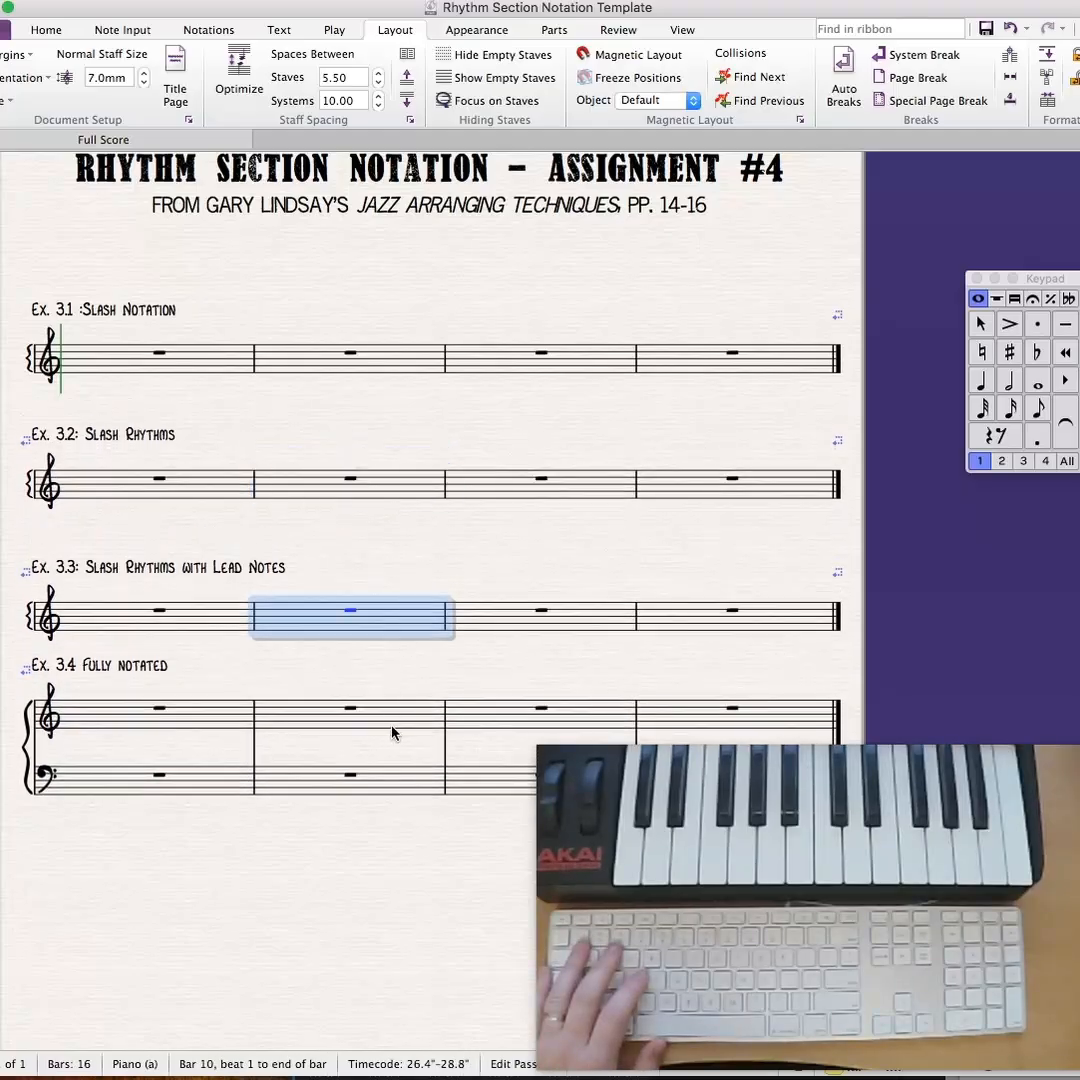
drag(392, 733, 390, 757)
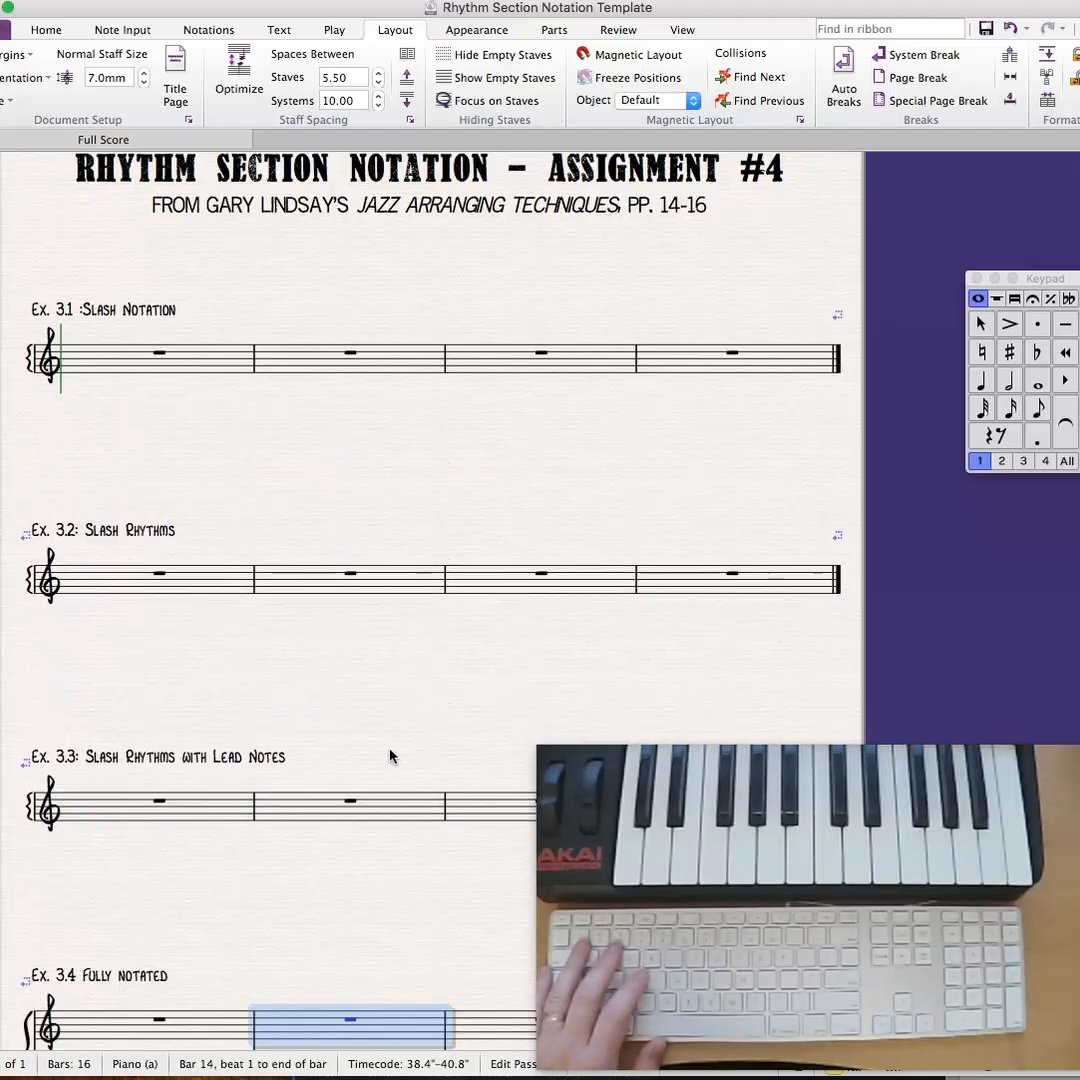
- Move the Ex. 3.1 system down the page, closer to the examples below it
drag(444, 480, 431, 405)
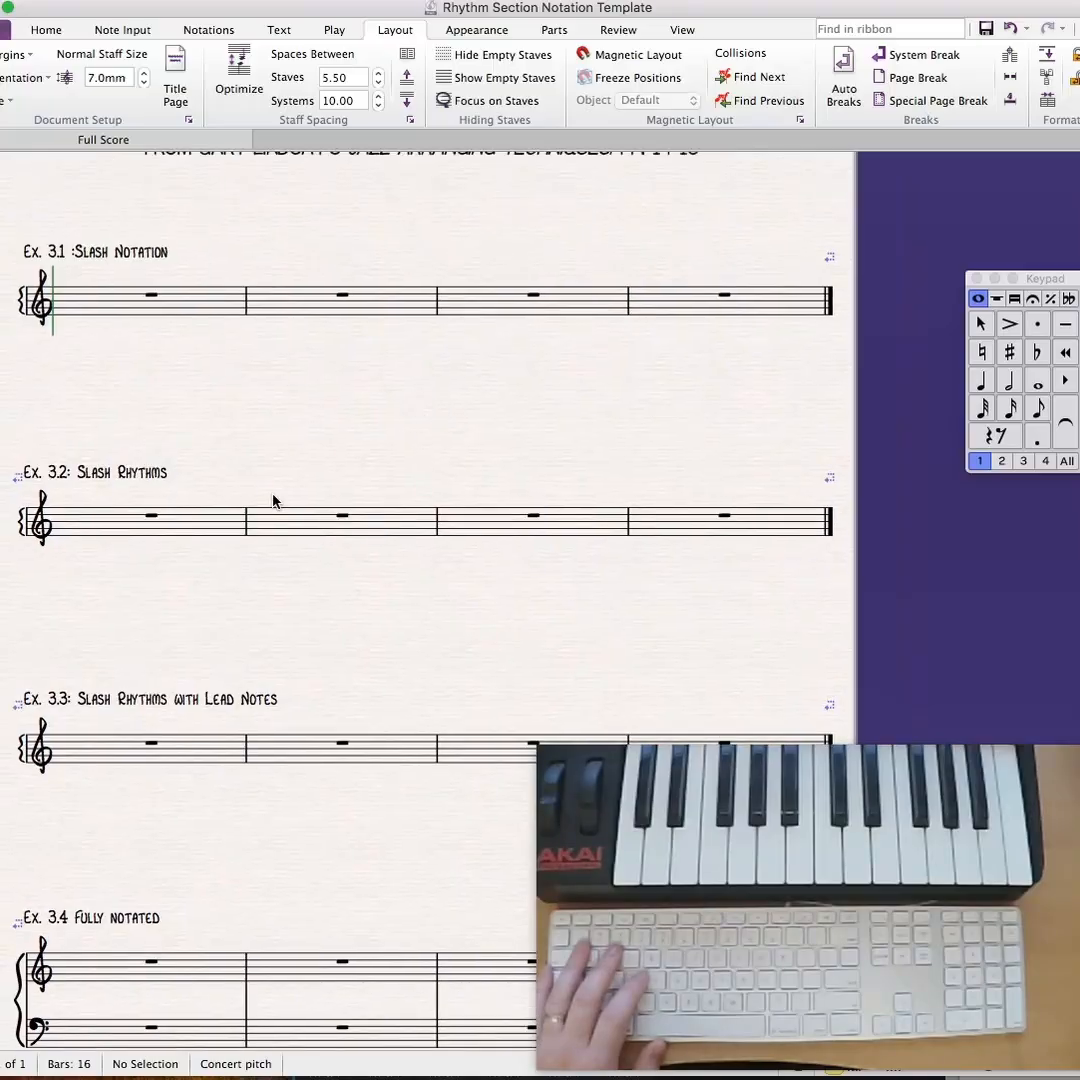
click(217, 310)
drag(217, 310, 216, 378)
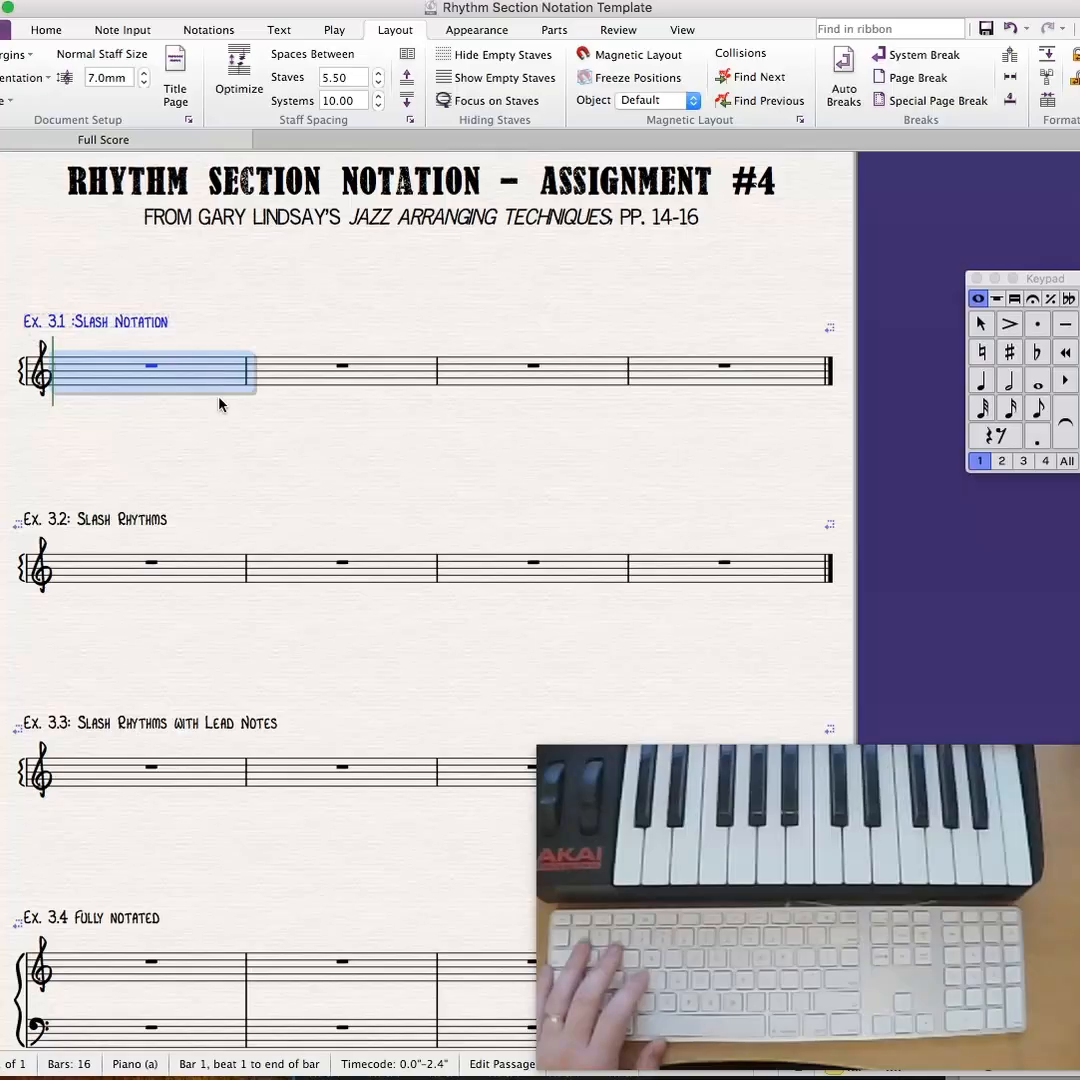
drag(400, 320, 400, 260)
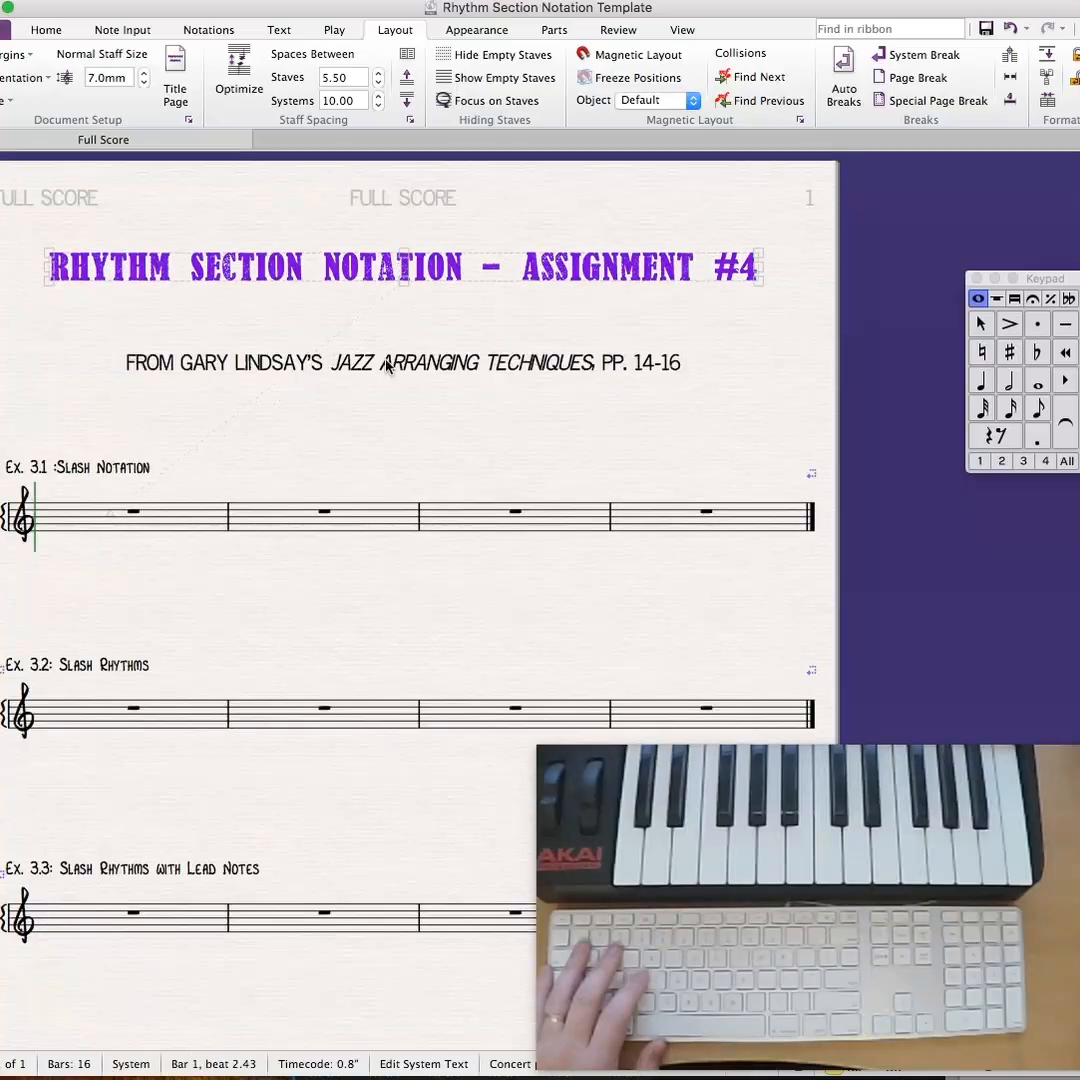
click(384, 382)
drag(390, 363, 390, 307)
drag(378, 427, 435, 206)
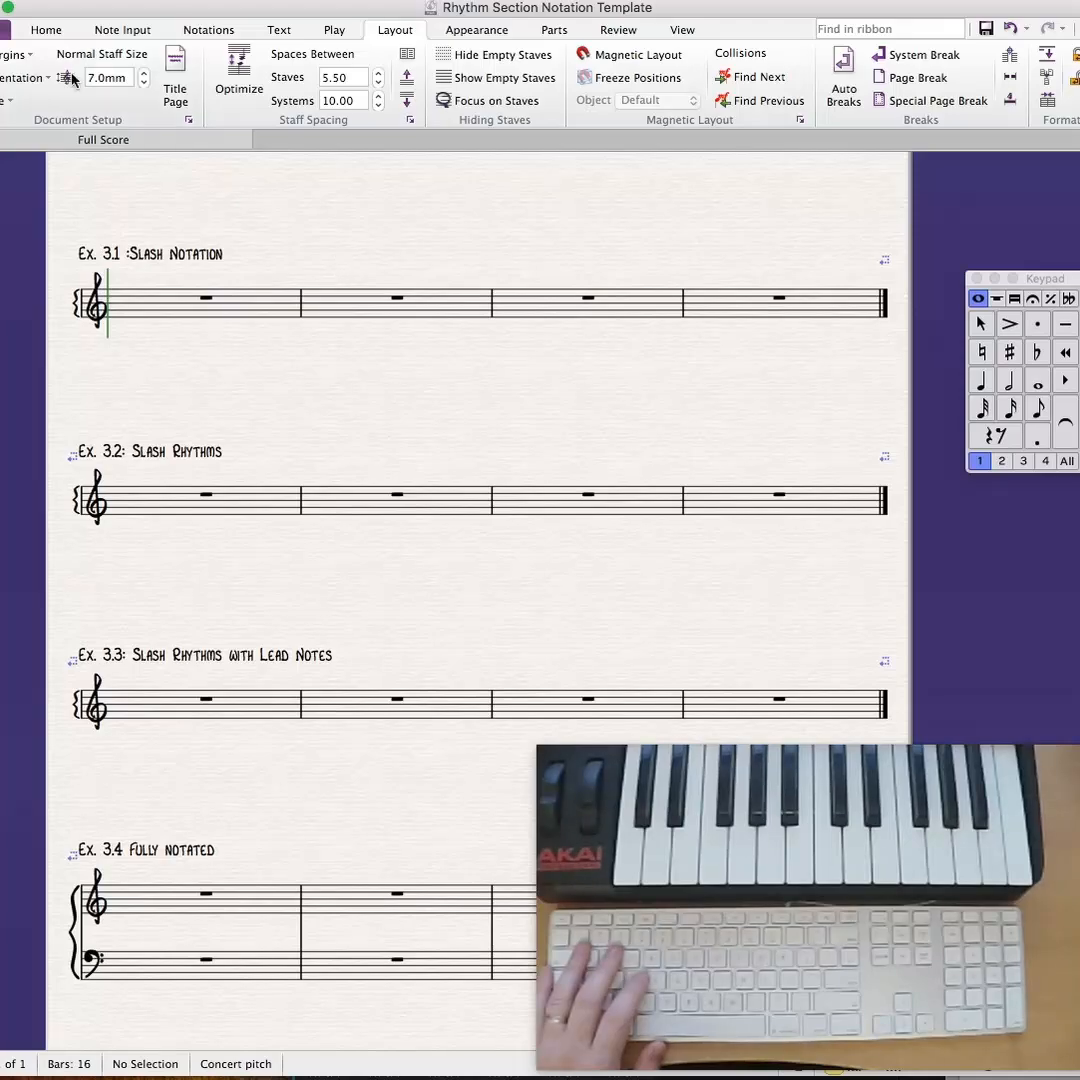
click(4, 30)
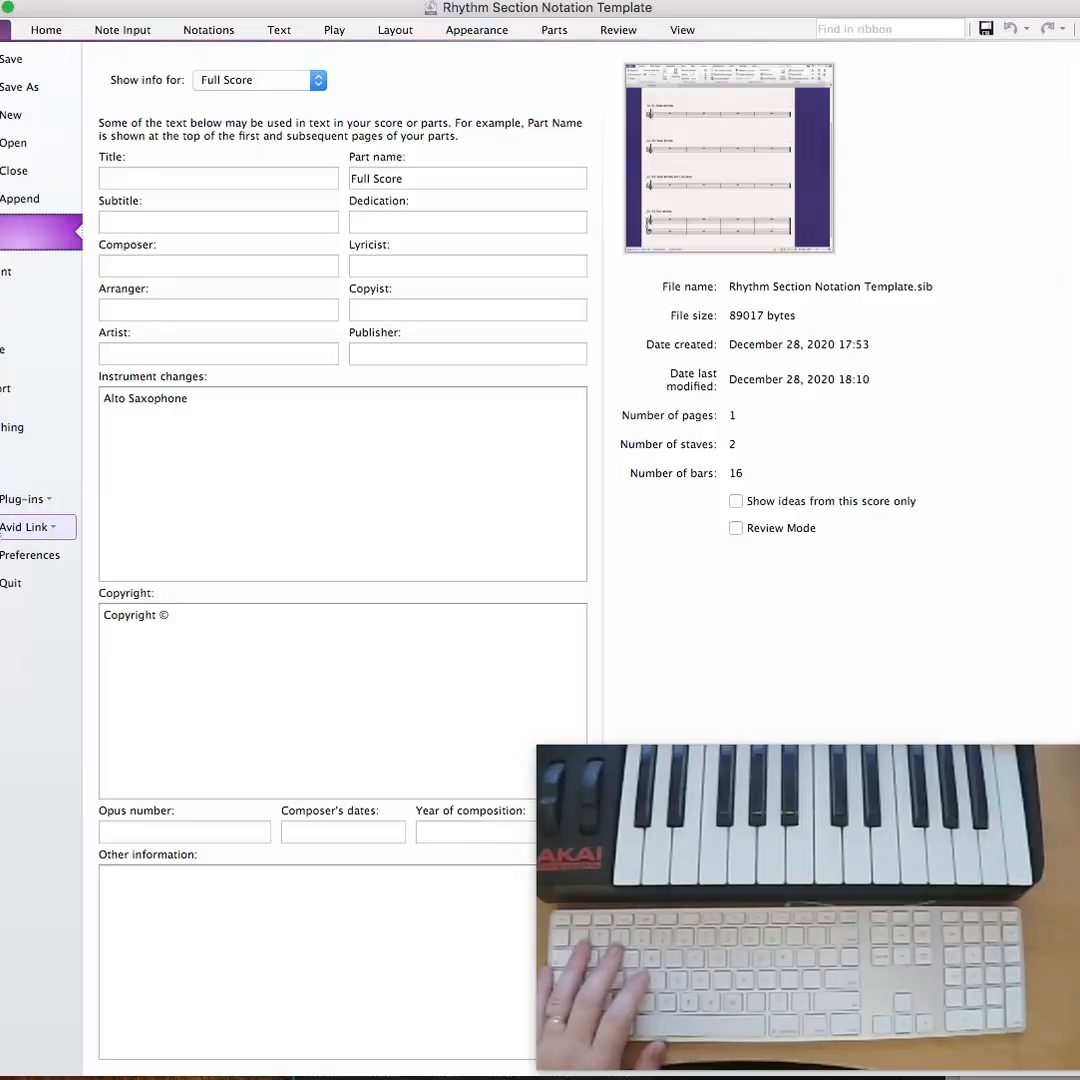
click(47, 505)
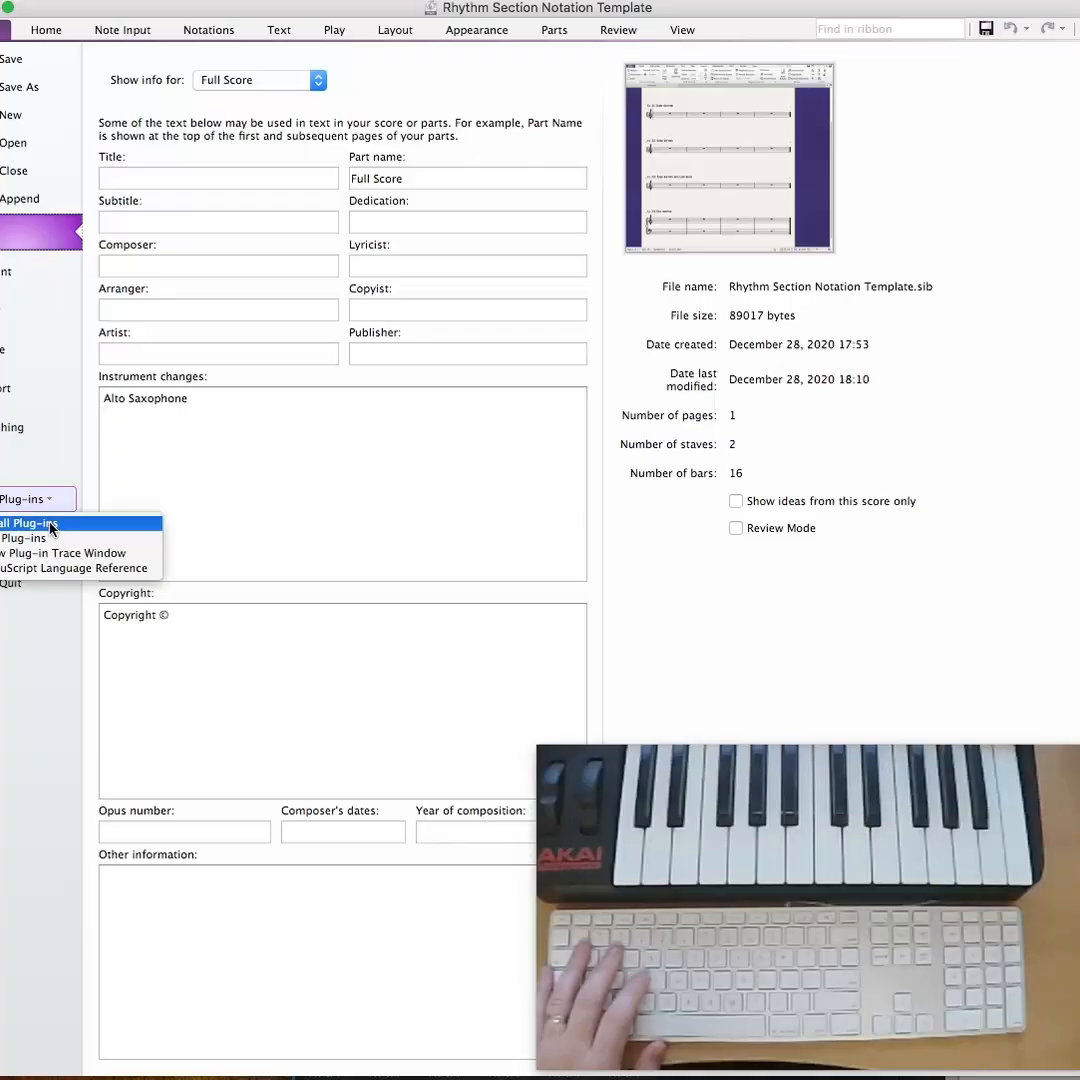
click(40, 36)
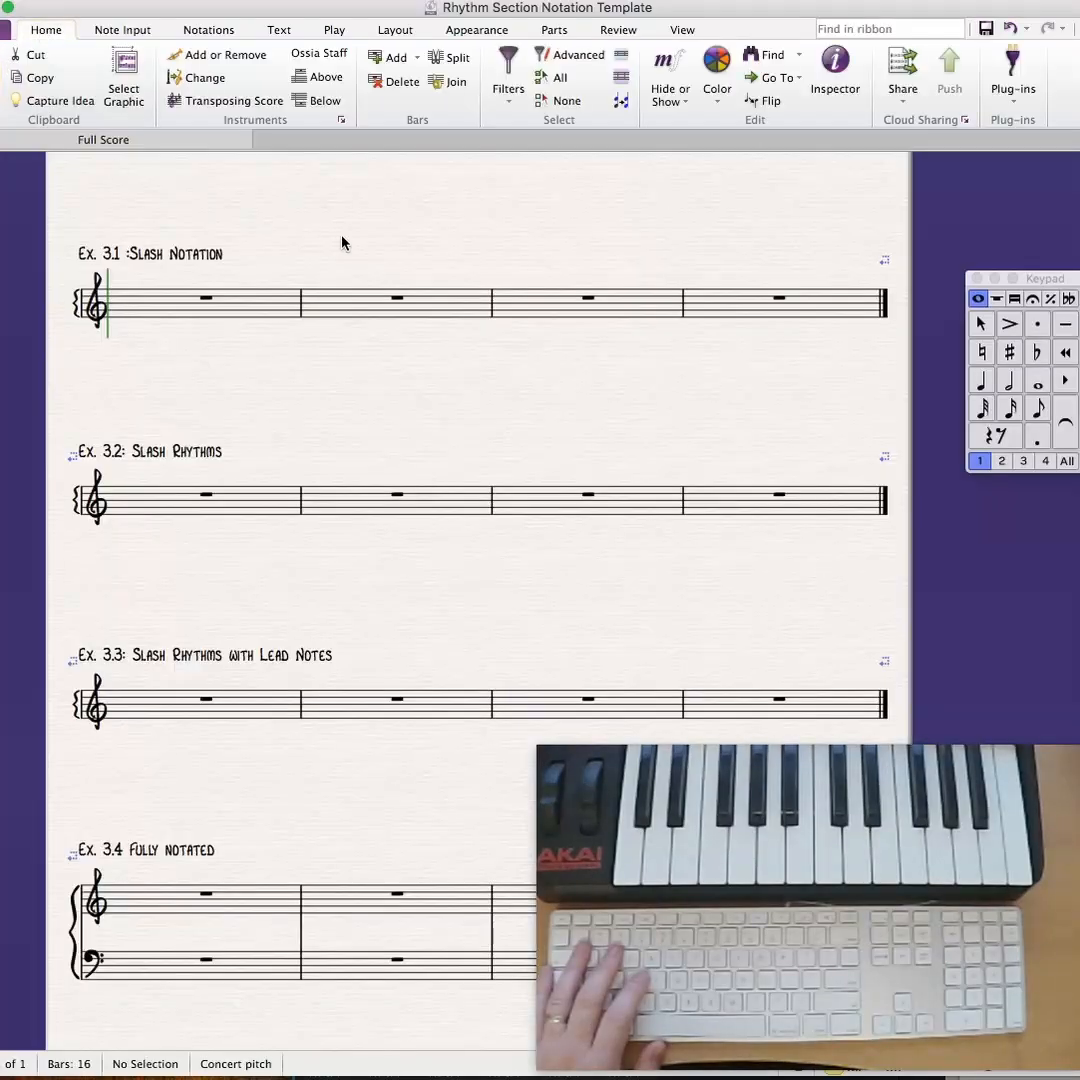
- Fill the four bars of Ex. 3.1 with quarter-note slashes using Fill Selection With Slash Notes and the Beat without stem (3) notehead
click(236, 310)
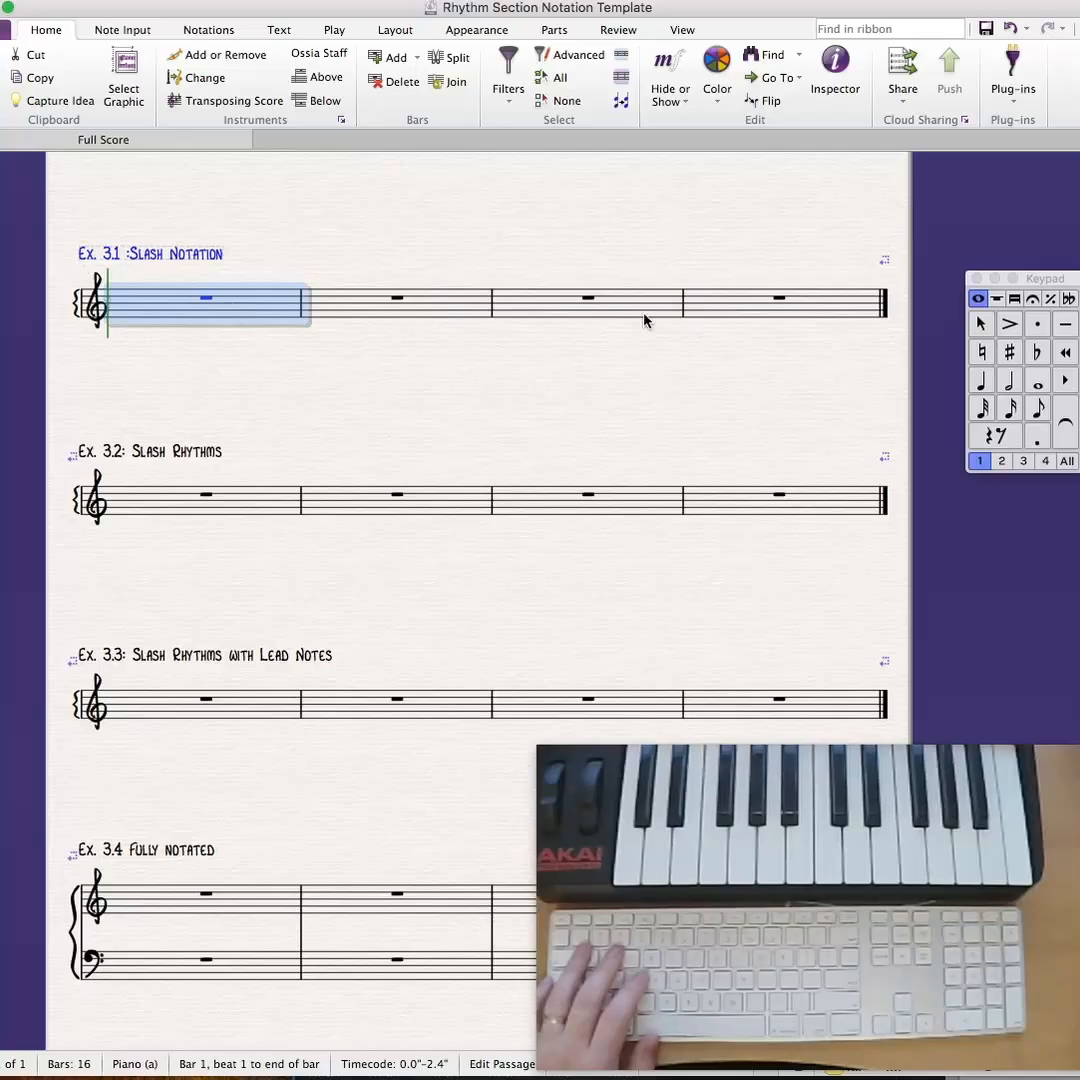
shift+click(745, 309)
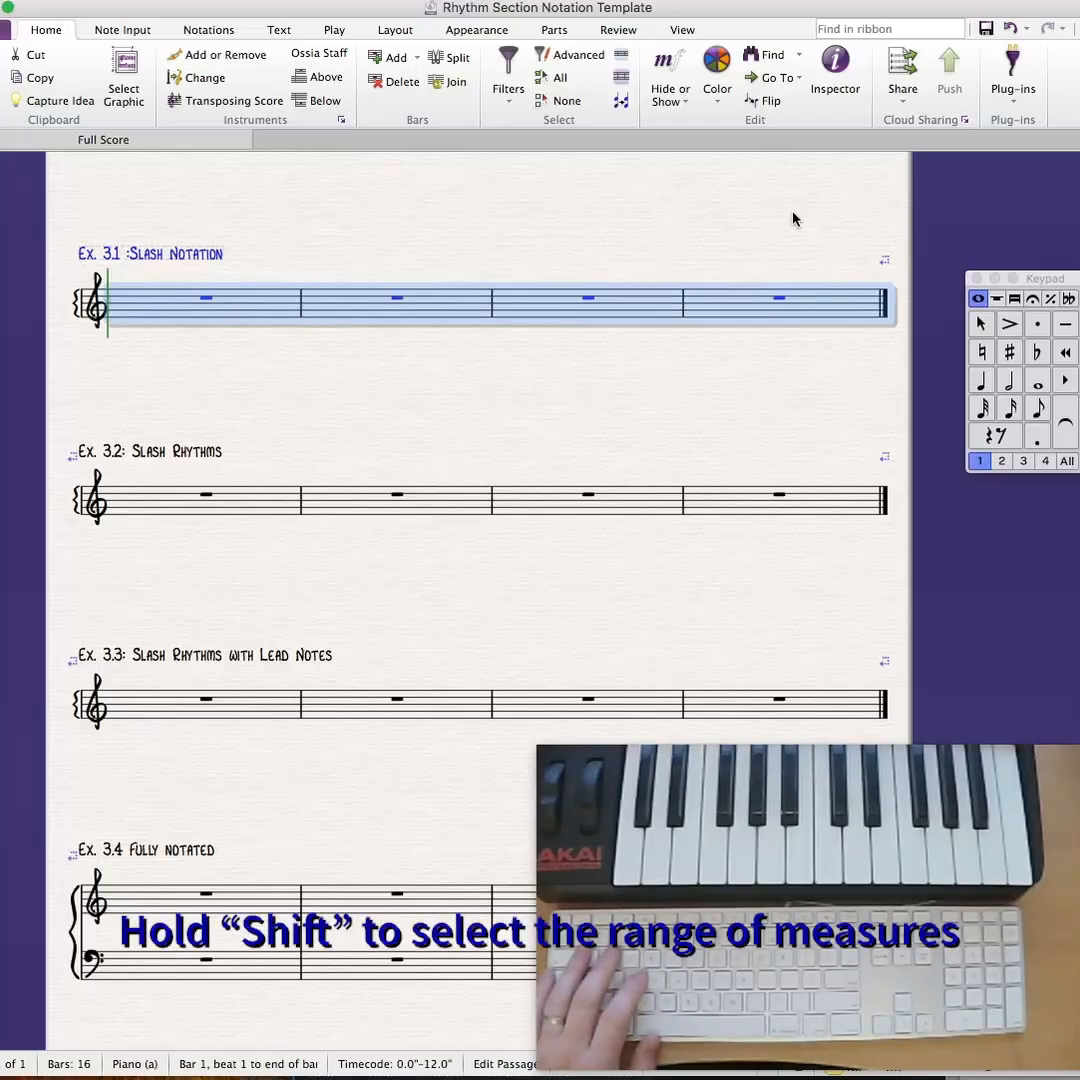
click(860, 28)
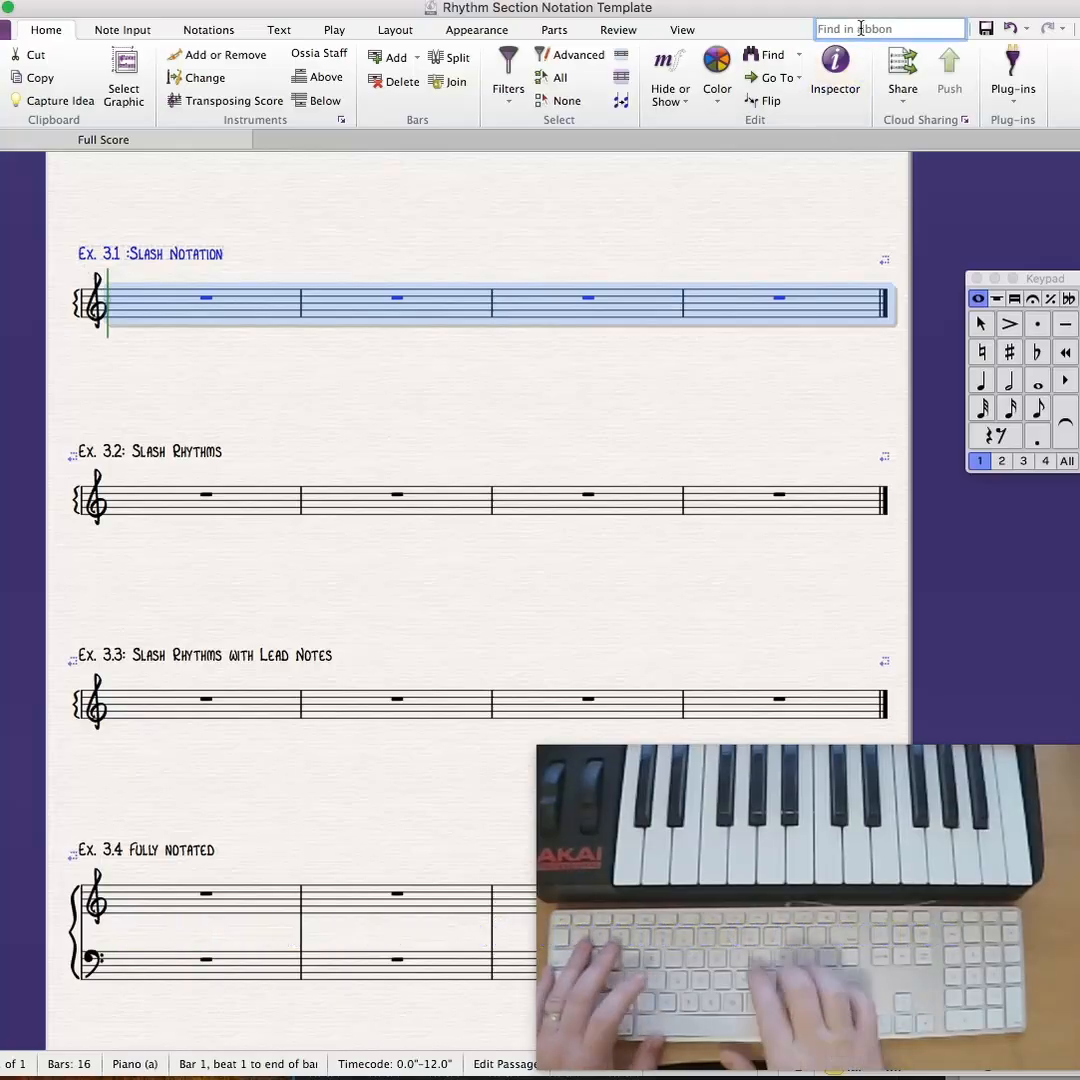
text(fill)
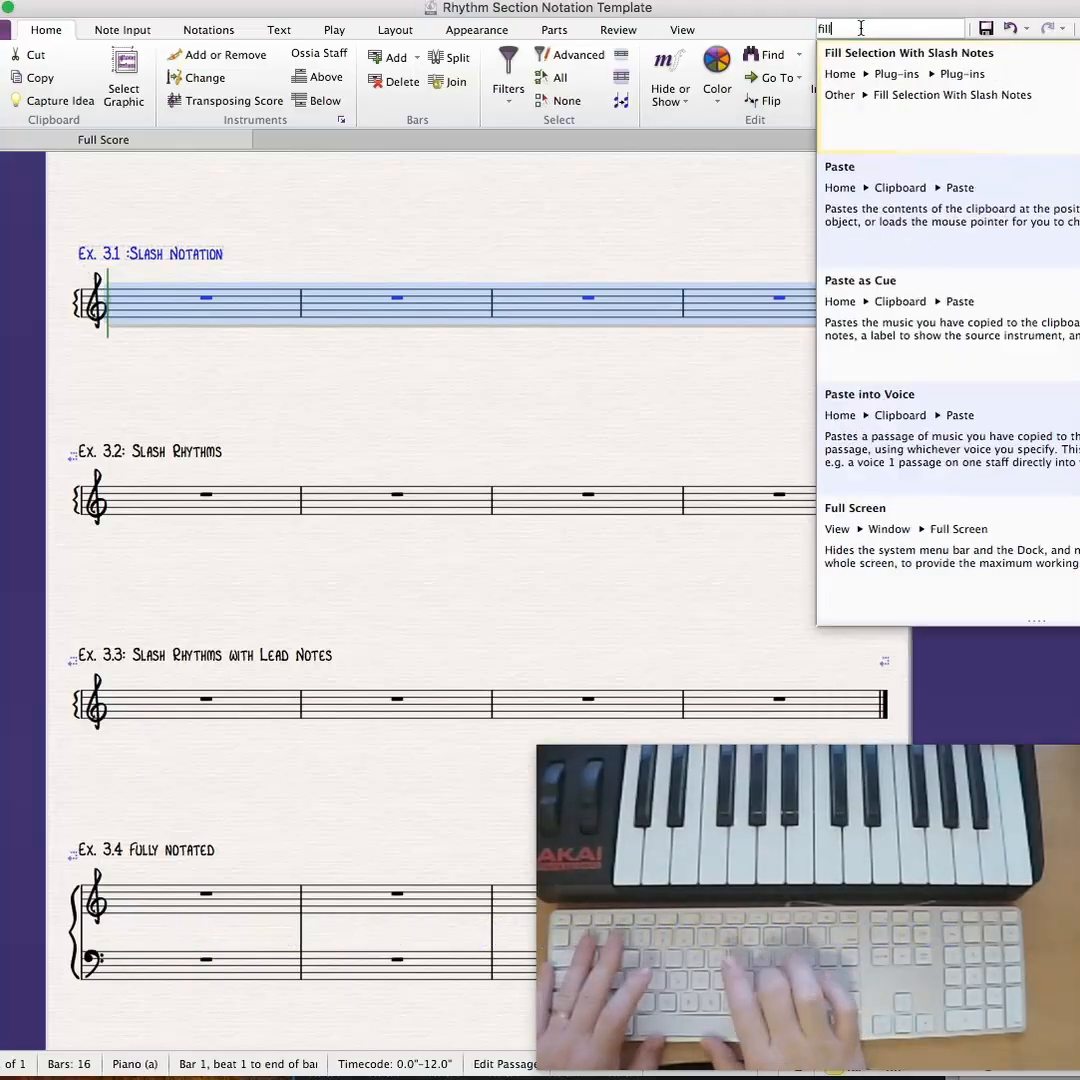
click(855, 119)
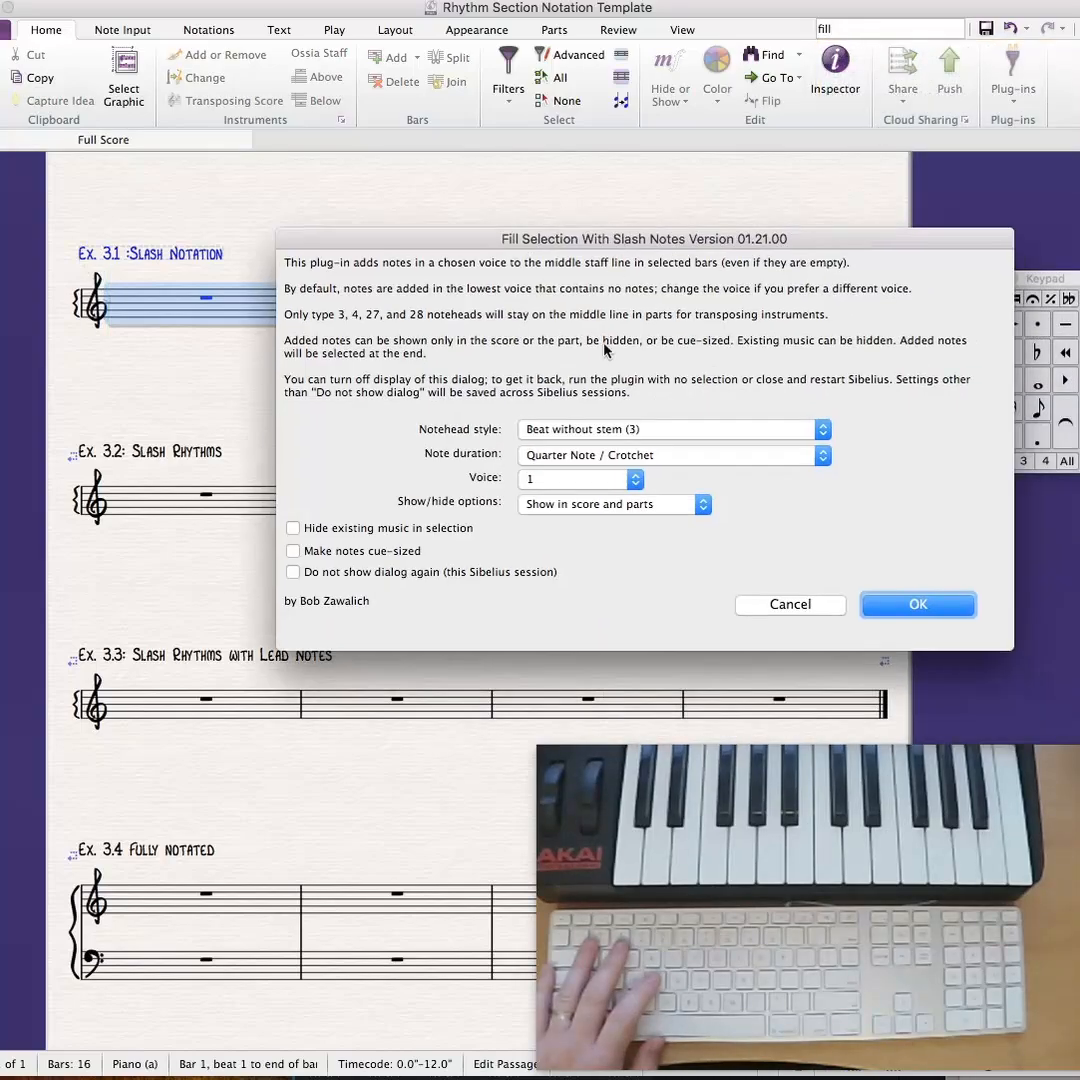
click(601, 439)
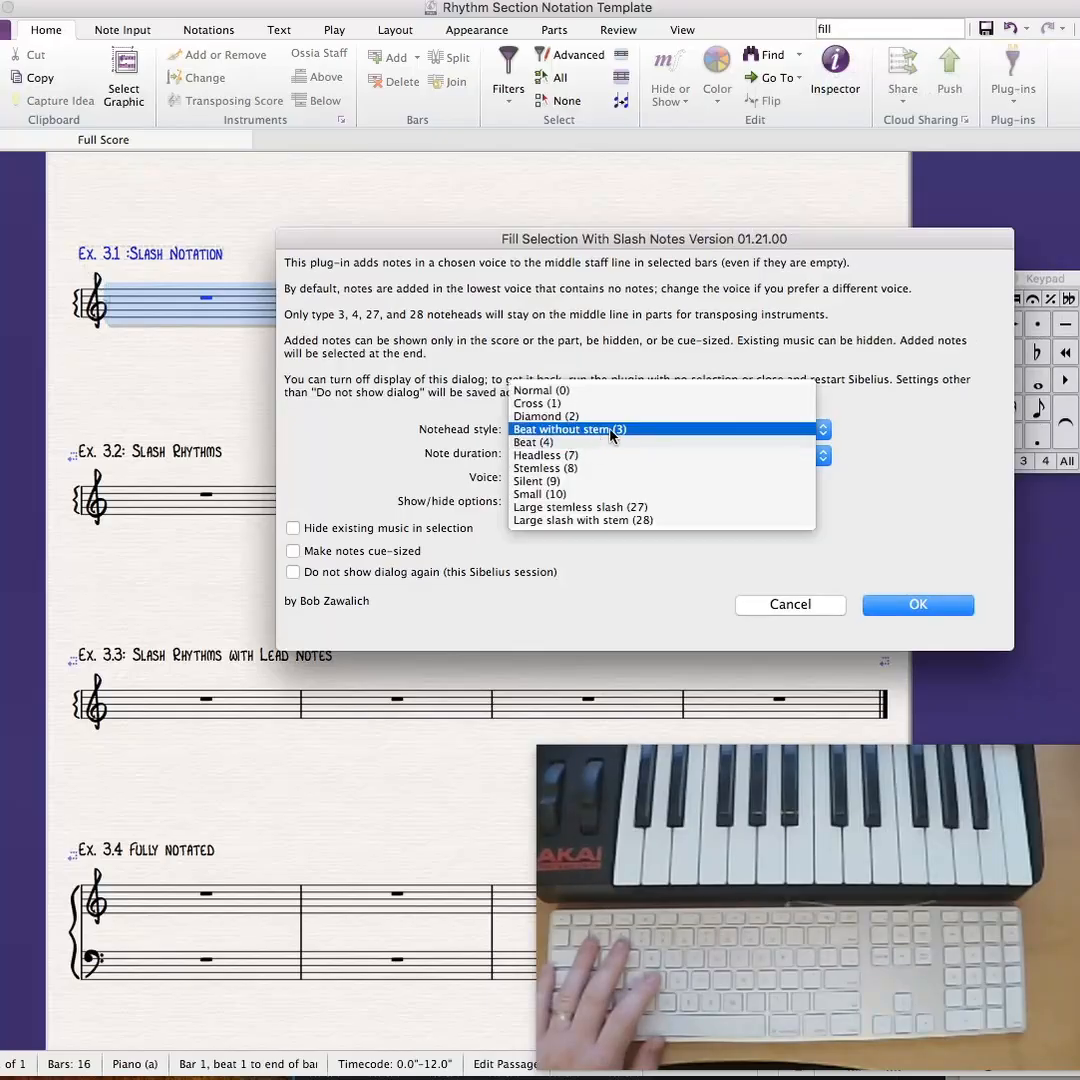
click(610, 430)
click(910, 604)
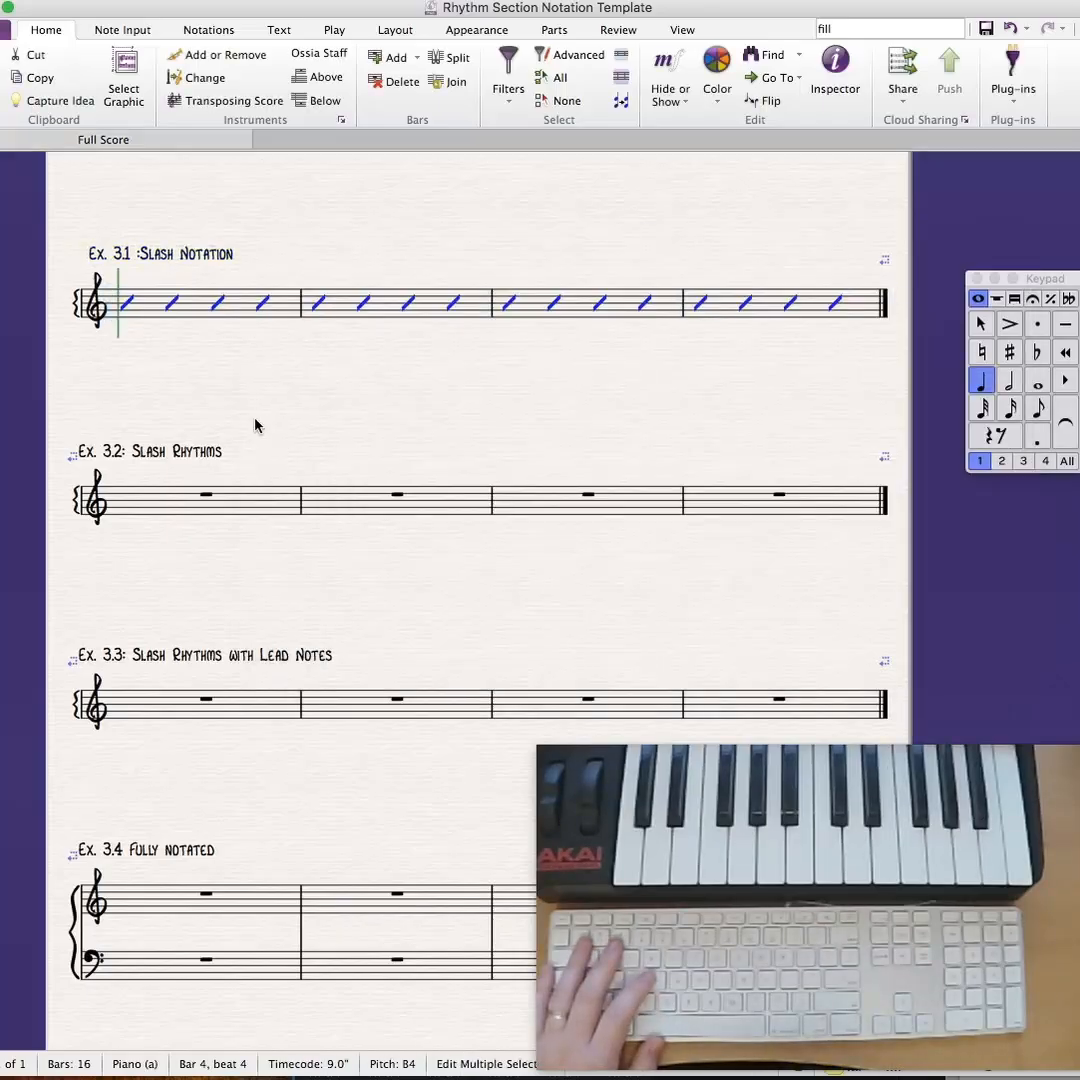
key(Escape)
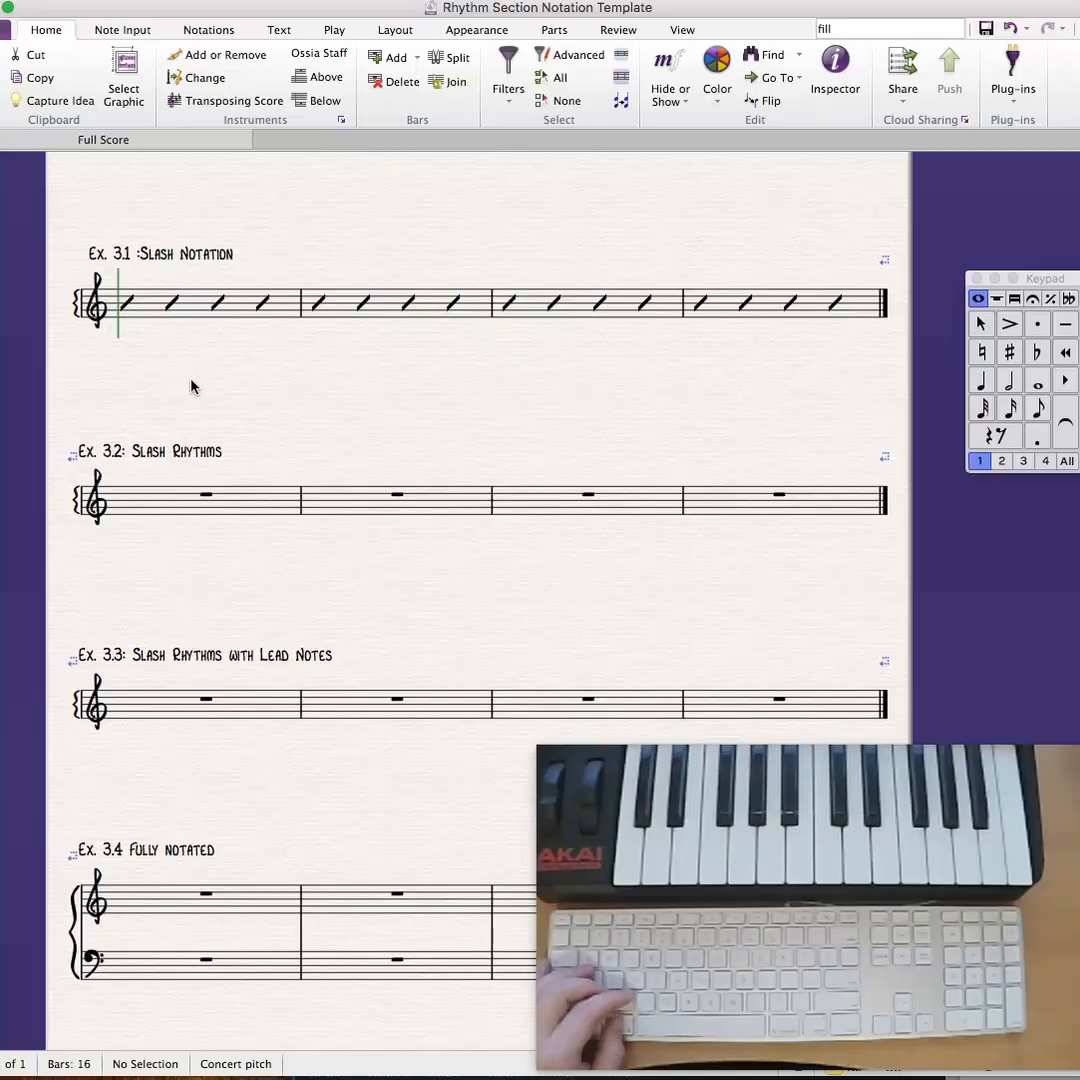
- Undo the slash-note fill in Ex. 3.1 and clear the selection
key(super+z)
key(super+z)
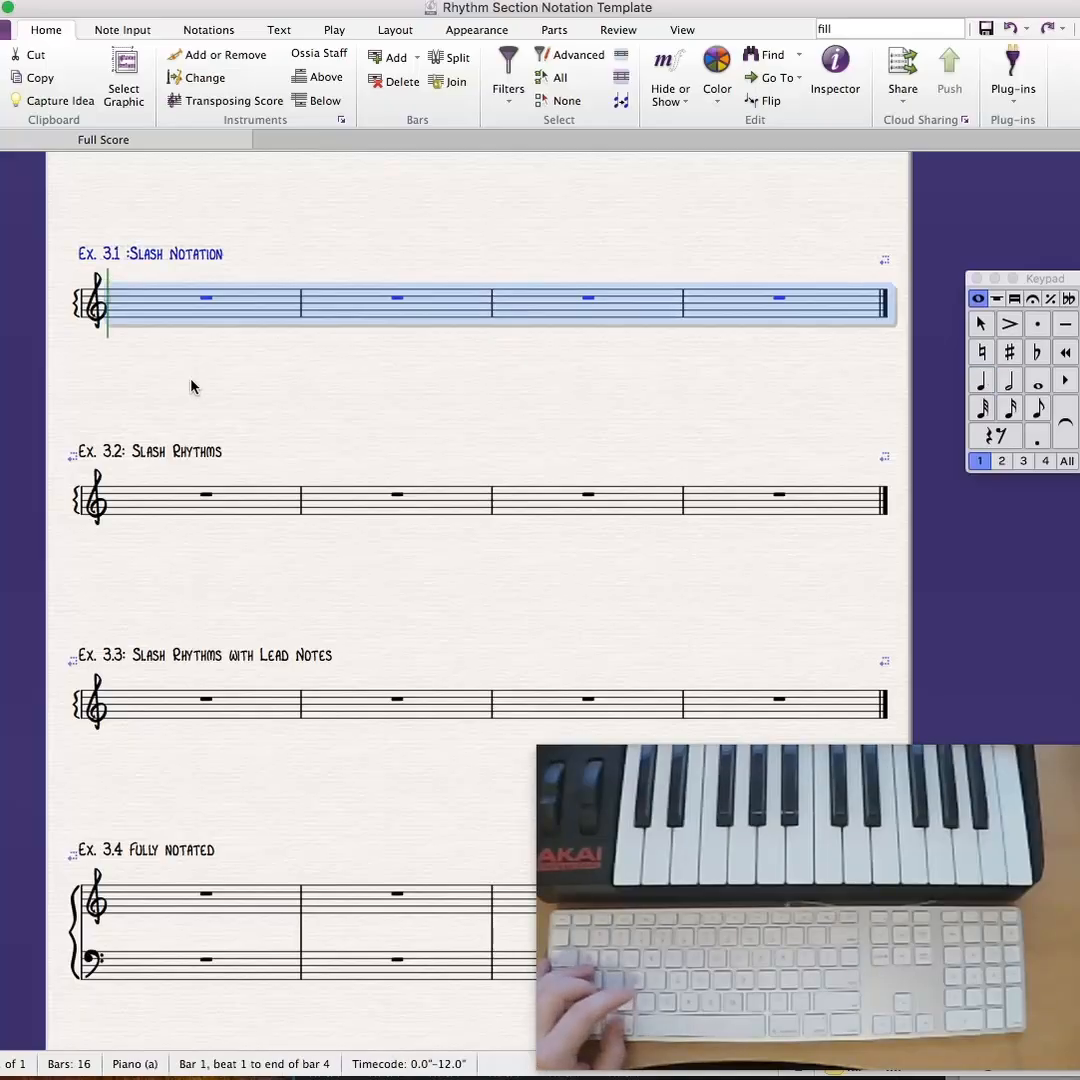
key(Escape)
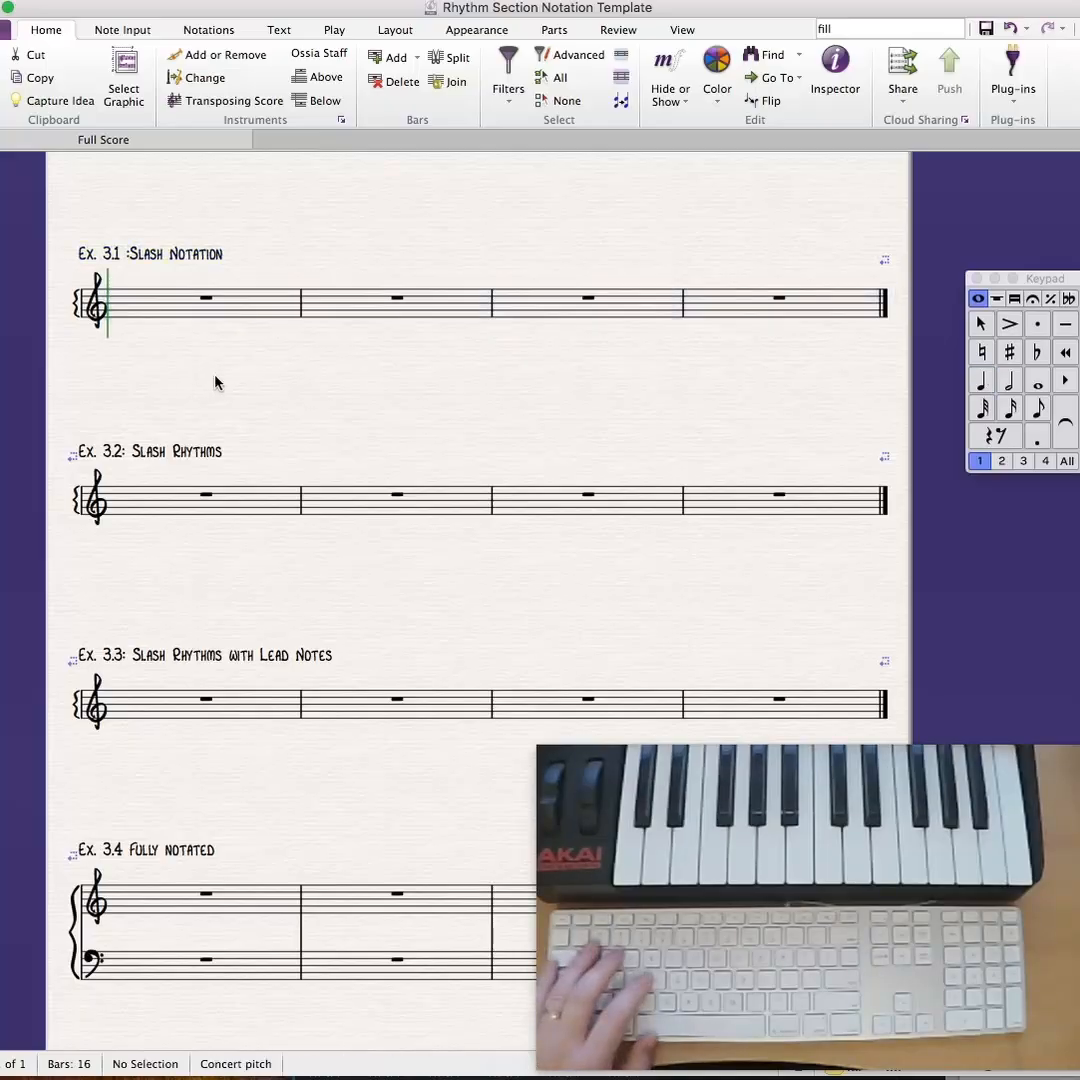
- Enter quarter notes on the middle-line B on every beat of the four bars of Ex. 3.1
click(206, 298)
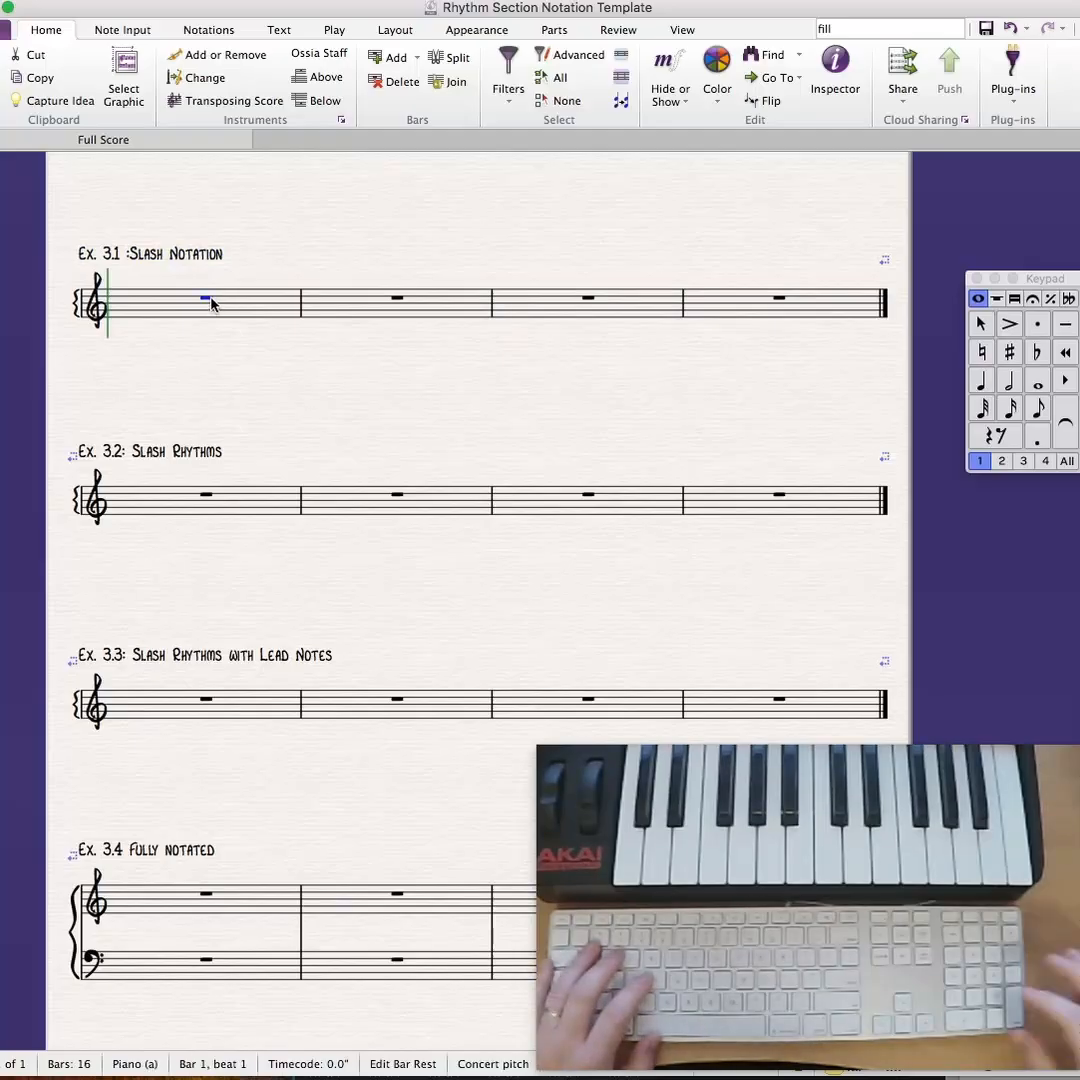
key(KP_4)
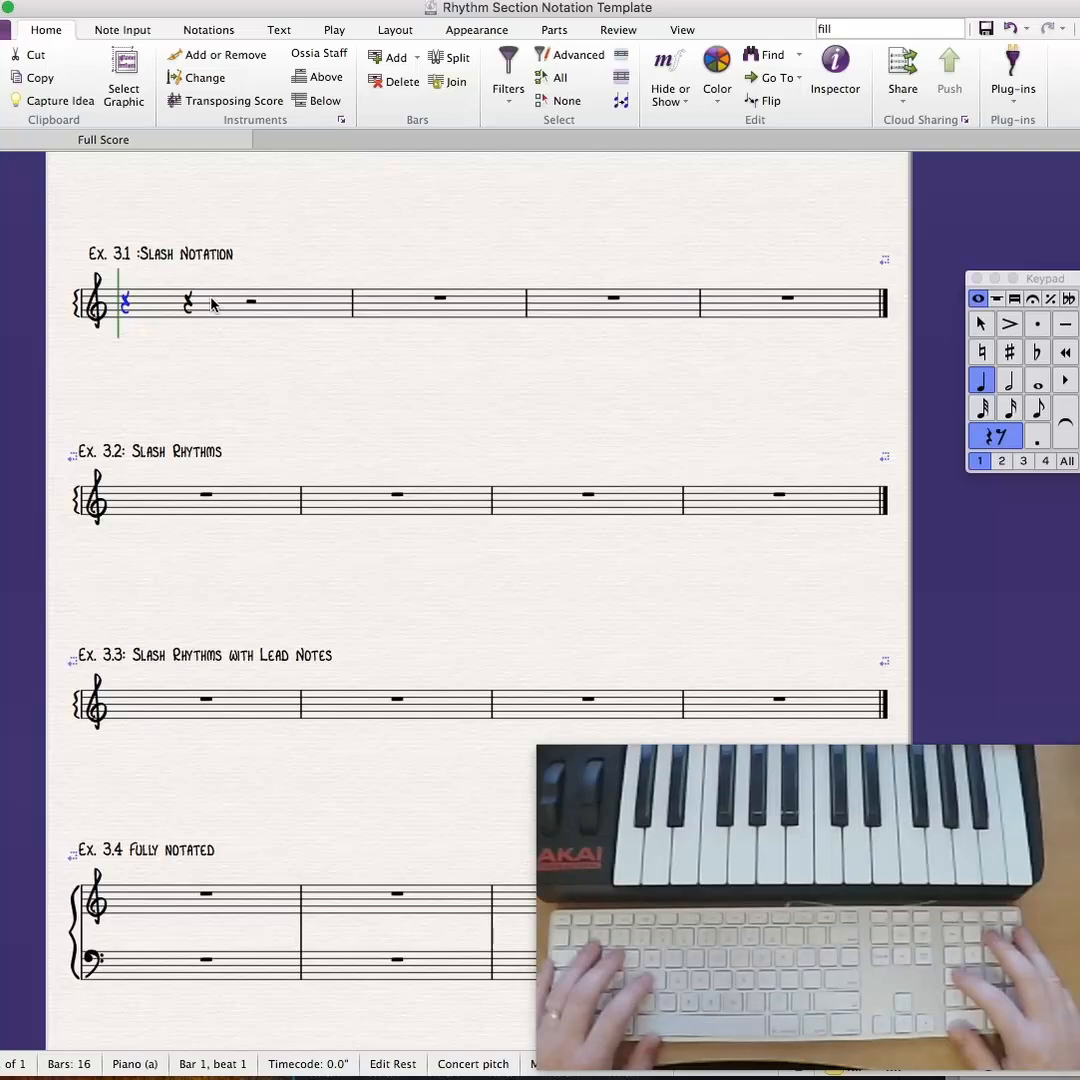
key(b)
key(b)
key(b)
key(b)
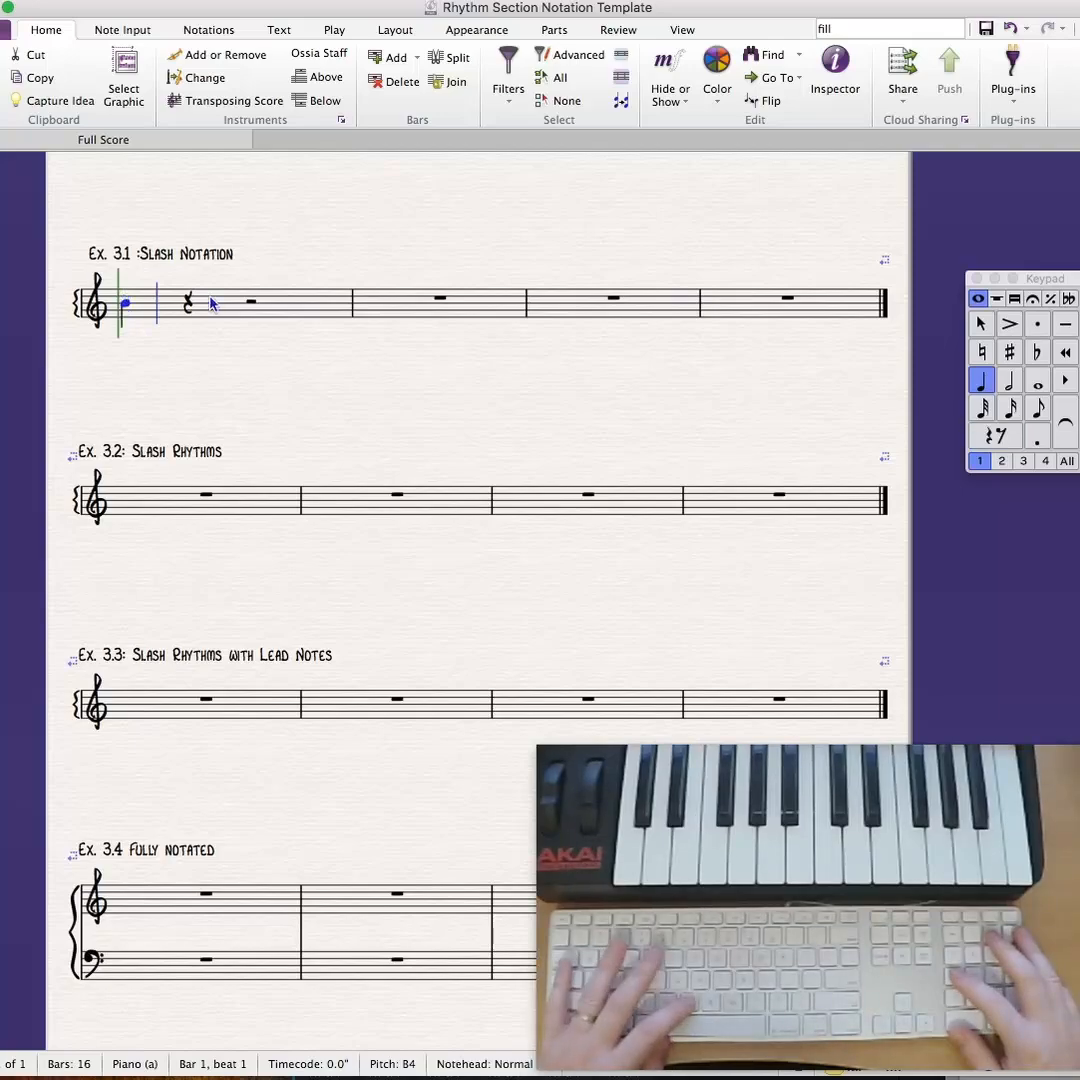
key(b)
key(b)
key(b)
key(b)
key(b)
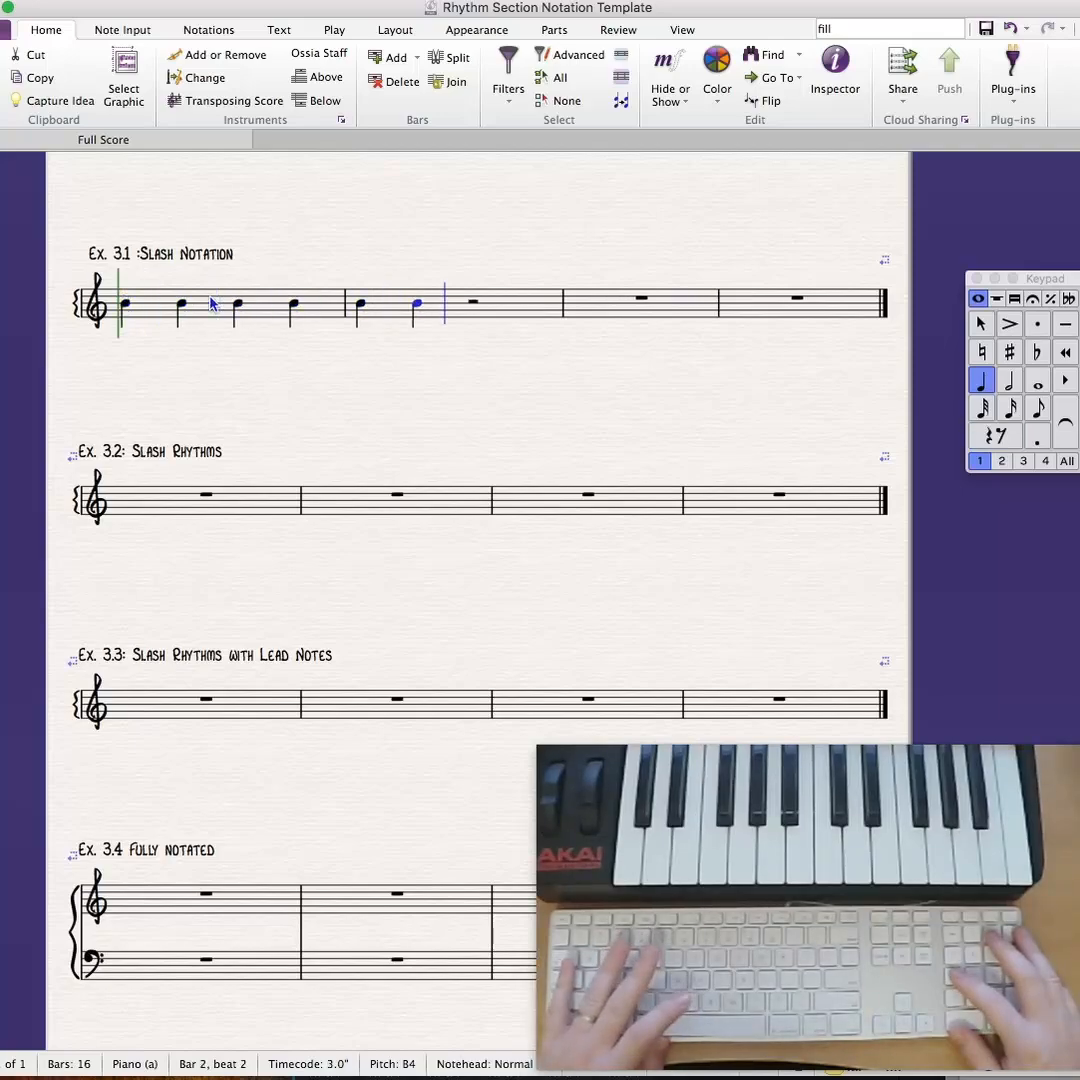
key(b)
key(b)
key(b)
key(b)
key(b)
key(b)
key(b)
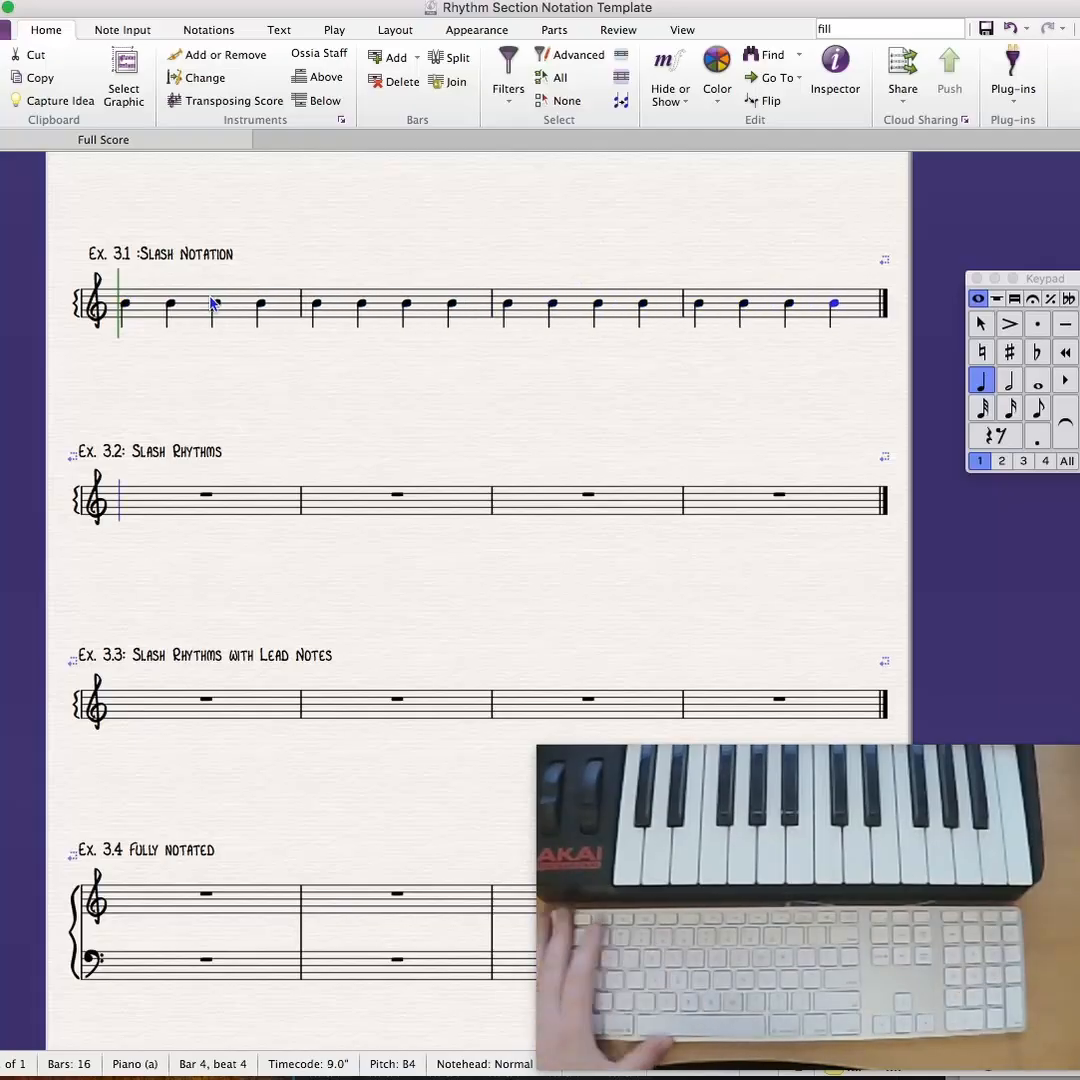
key(Escape)
key(Escape)
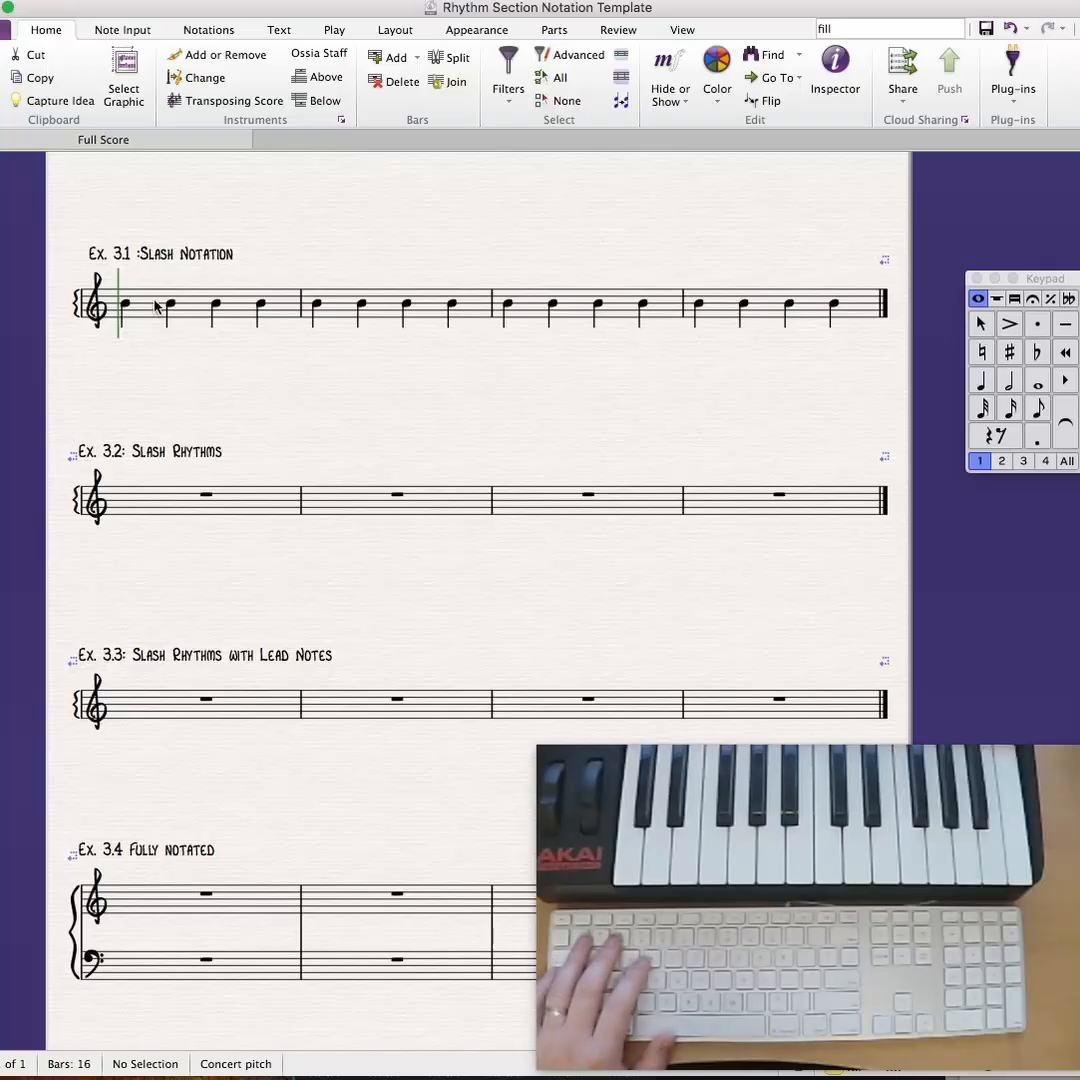
- Change the noteheads of all the notes in Ex. 3.1 to Beat without stem
click(150, 310)
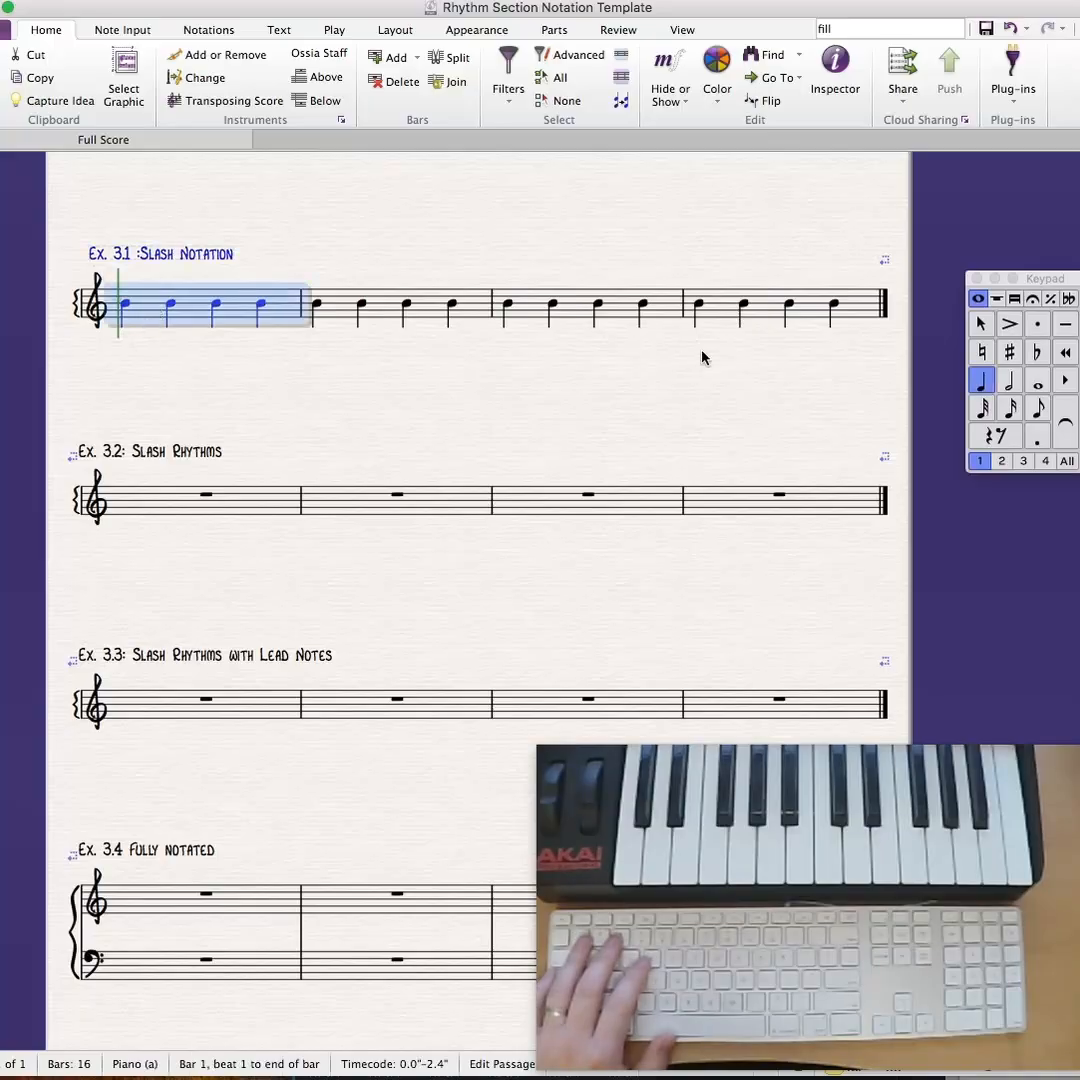
shift+click(766, 308)
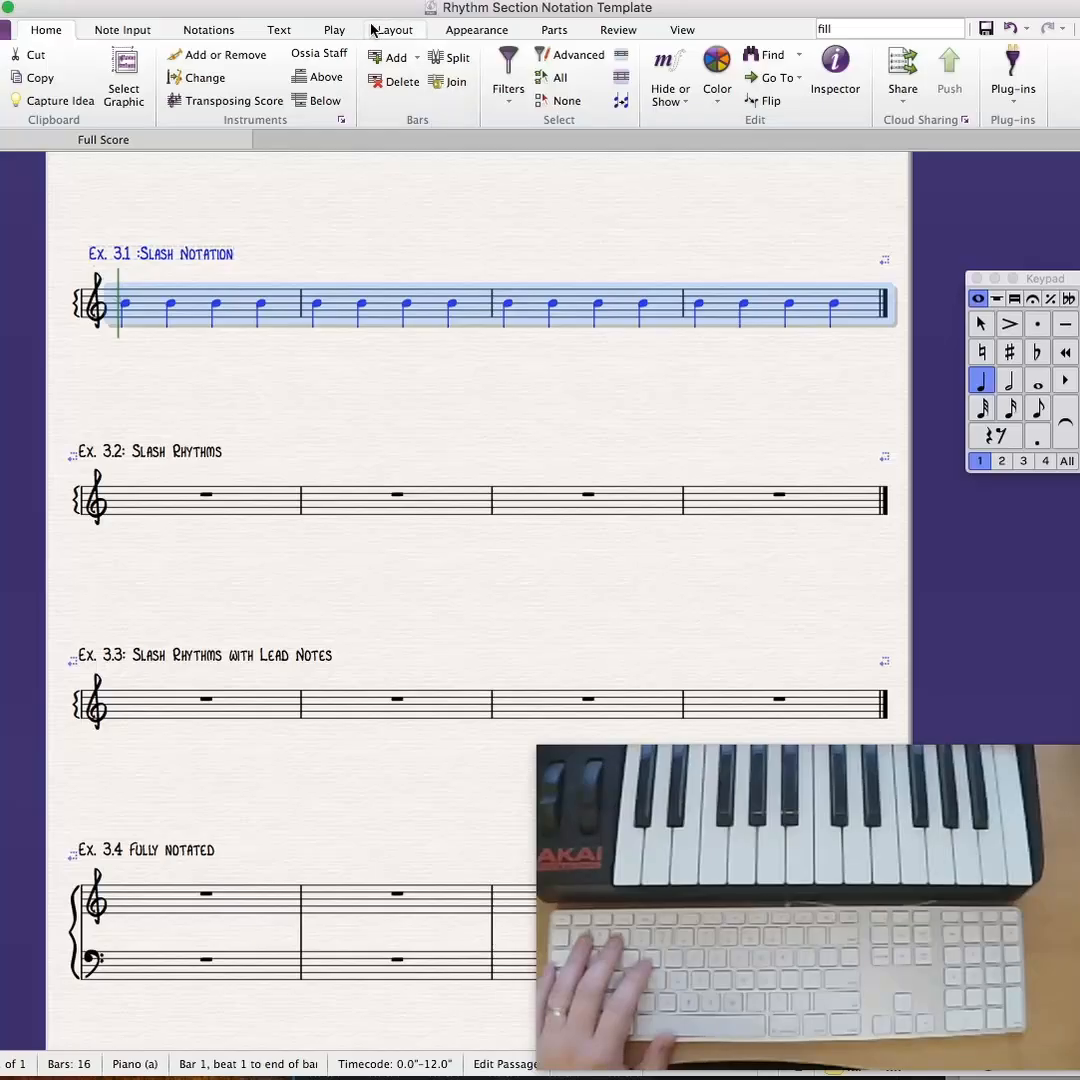
click(212, 30)
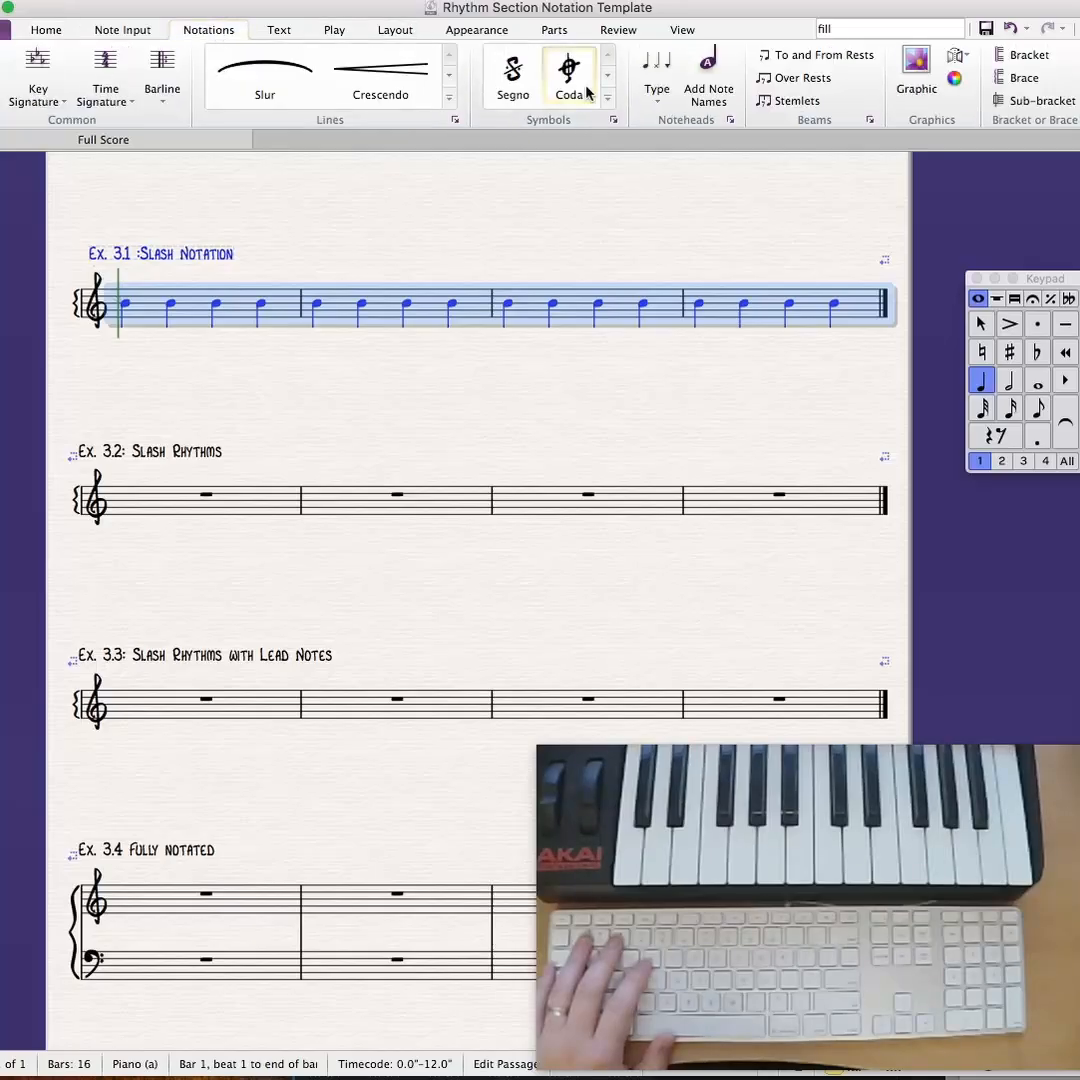
click(662, 104)
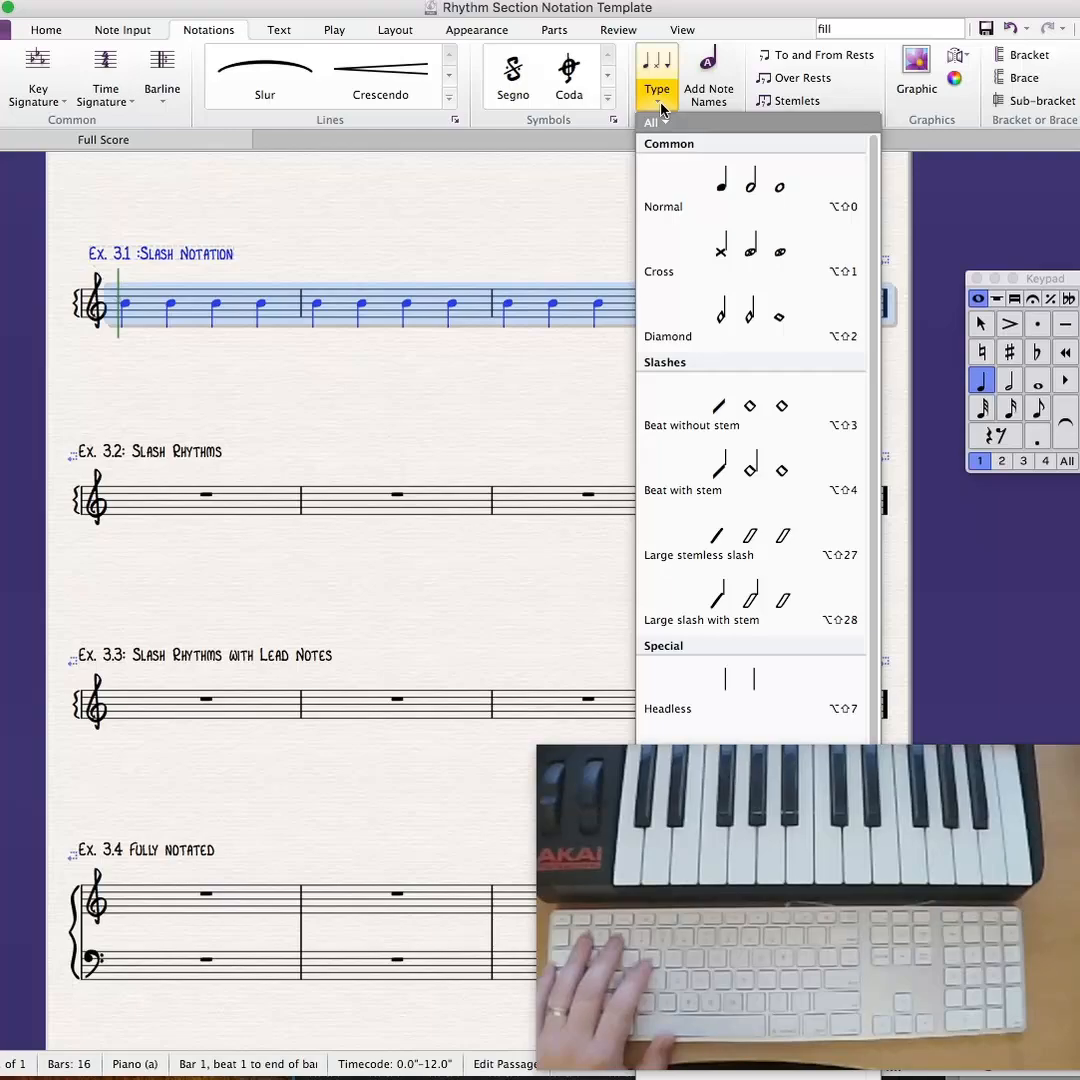
click(736, 413)
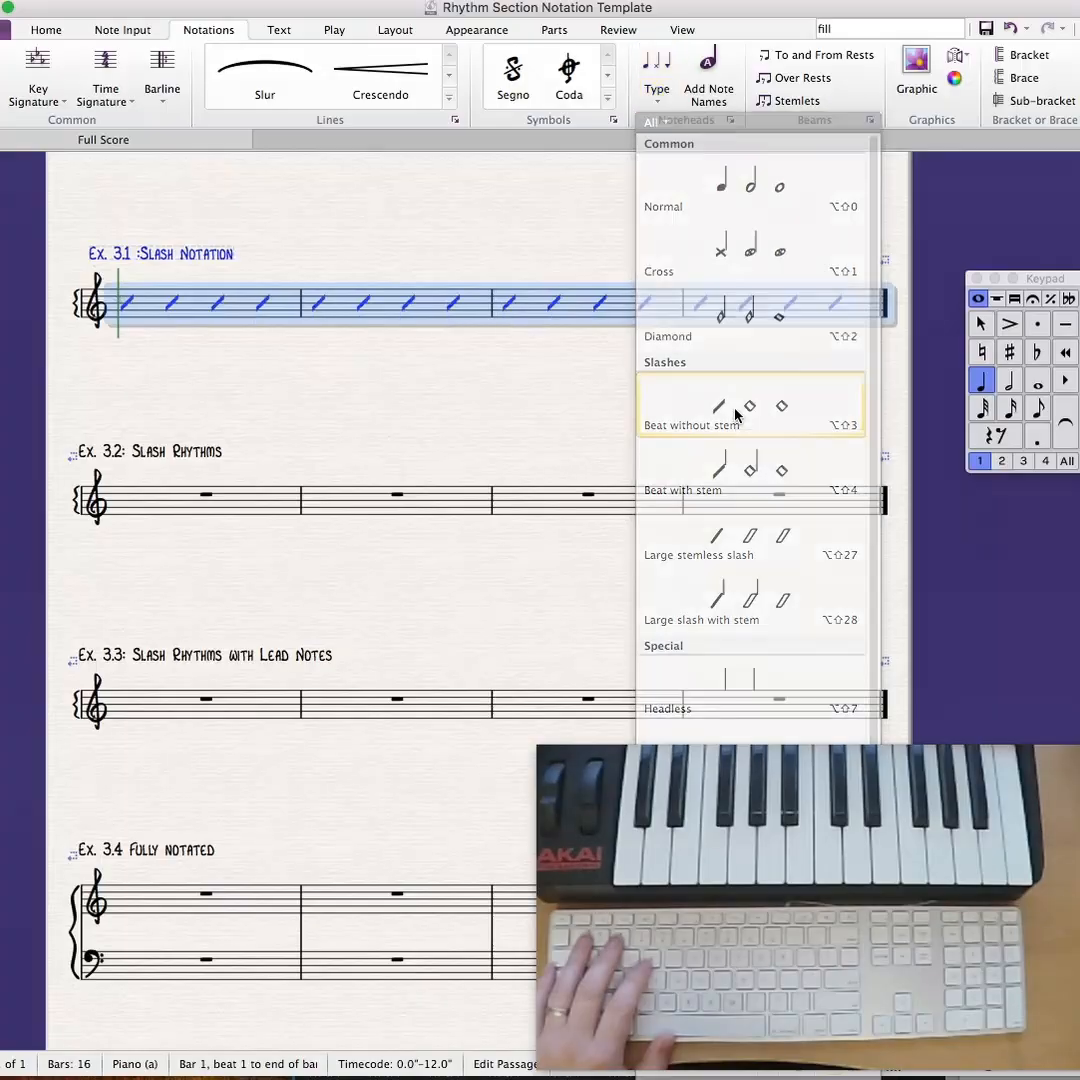
key(Escape)
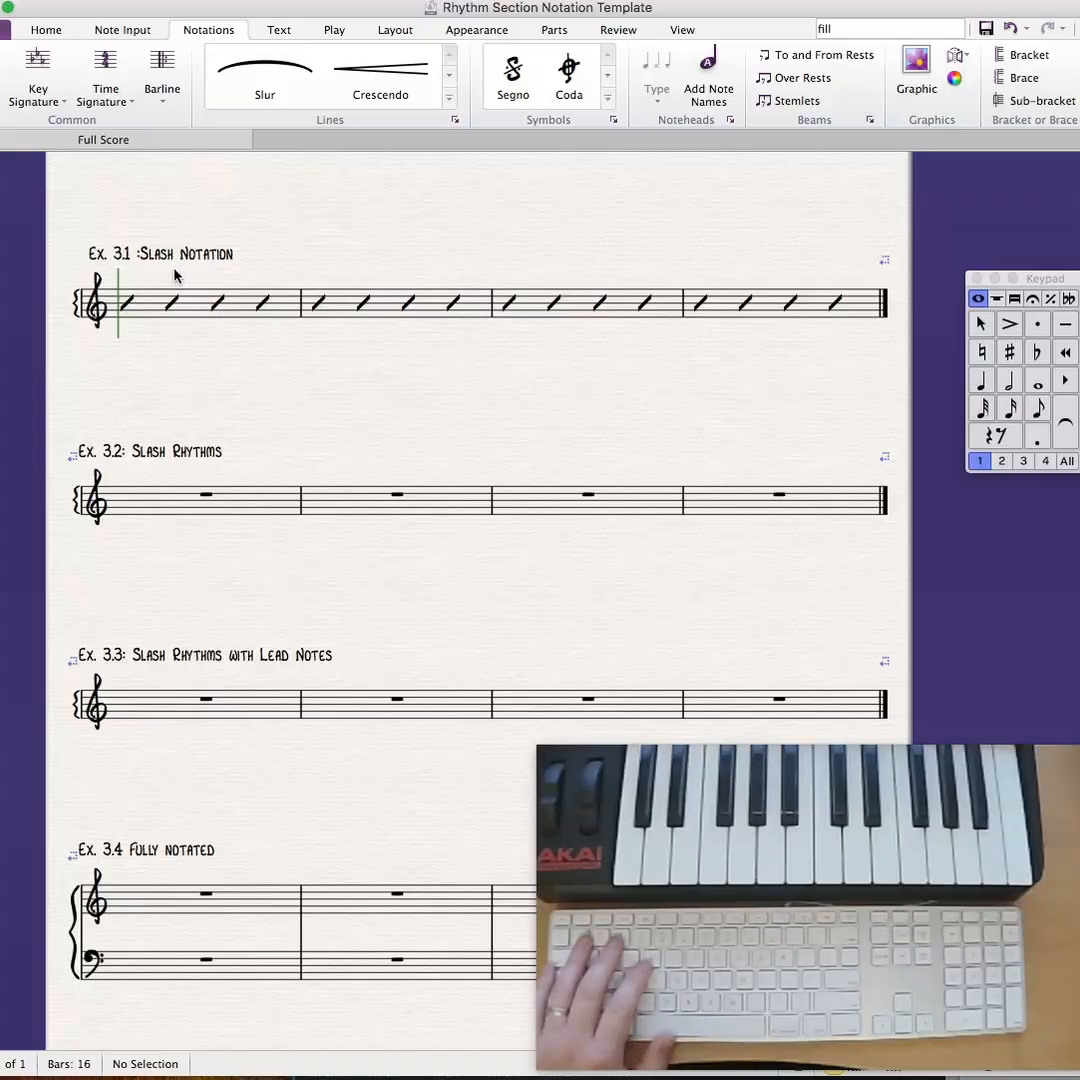
- Add the chord symbol Dmi7b5 above the first slash of Ex. 3.1
click(393, 30)
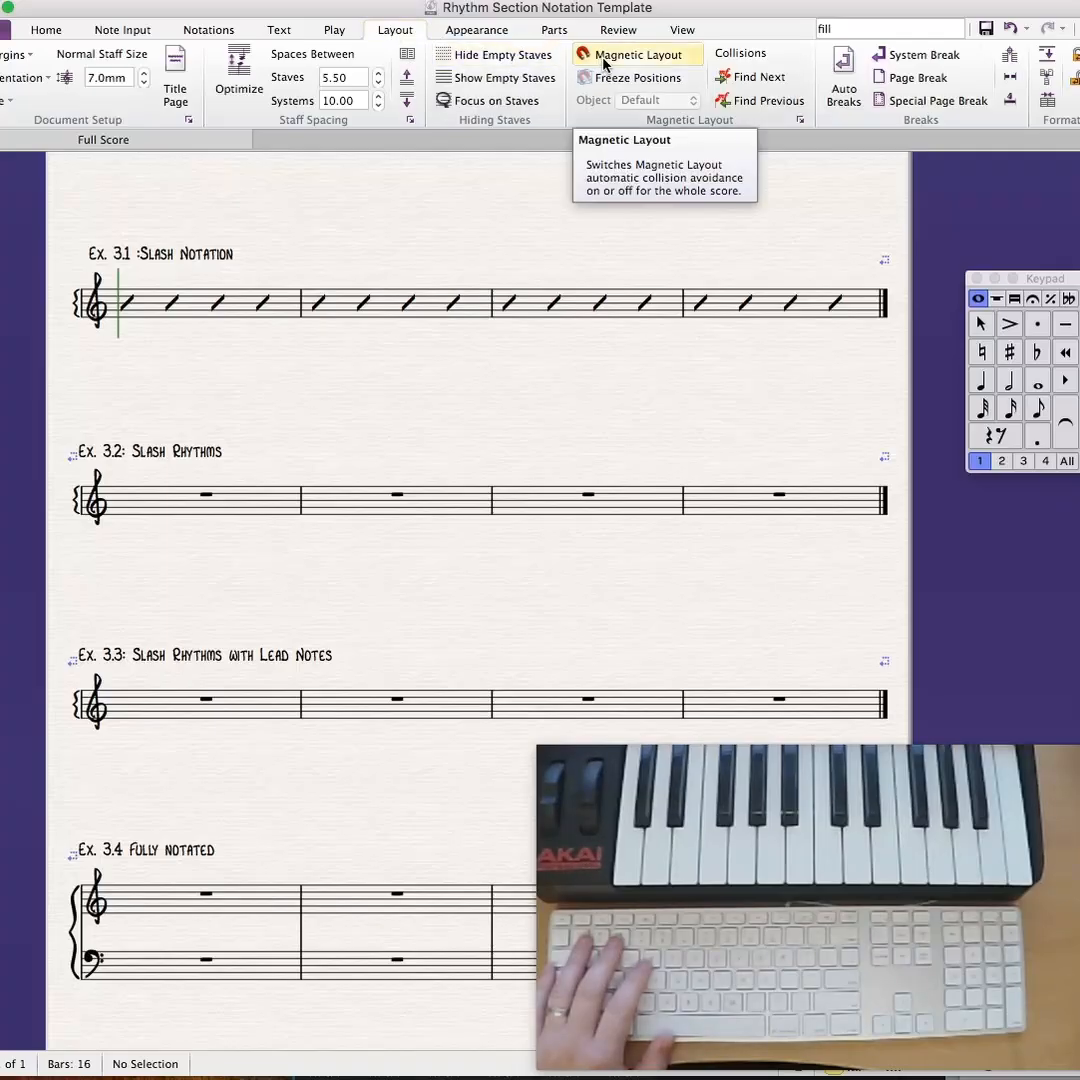
click(127, 304)
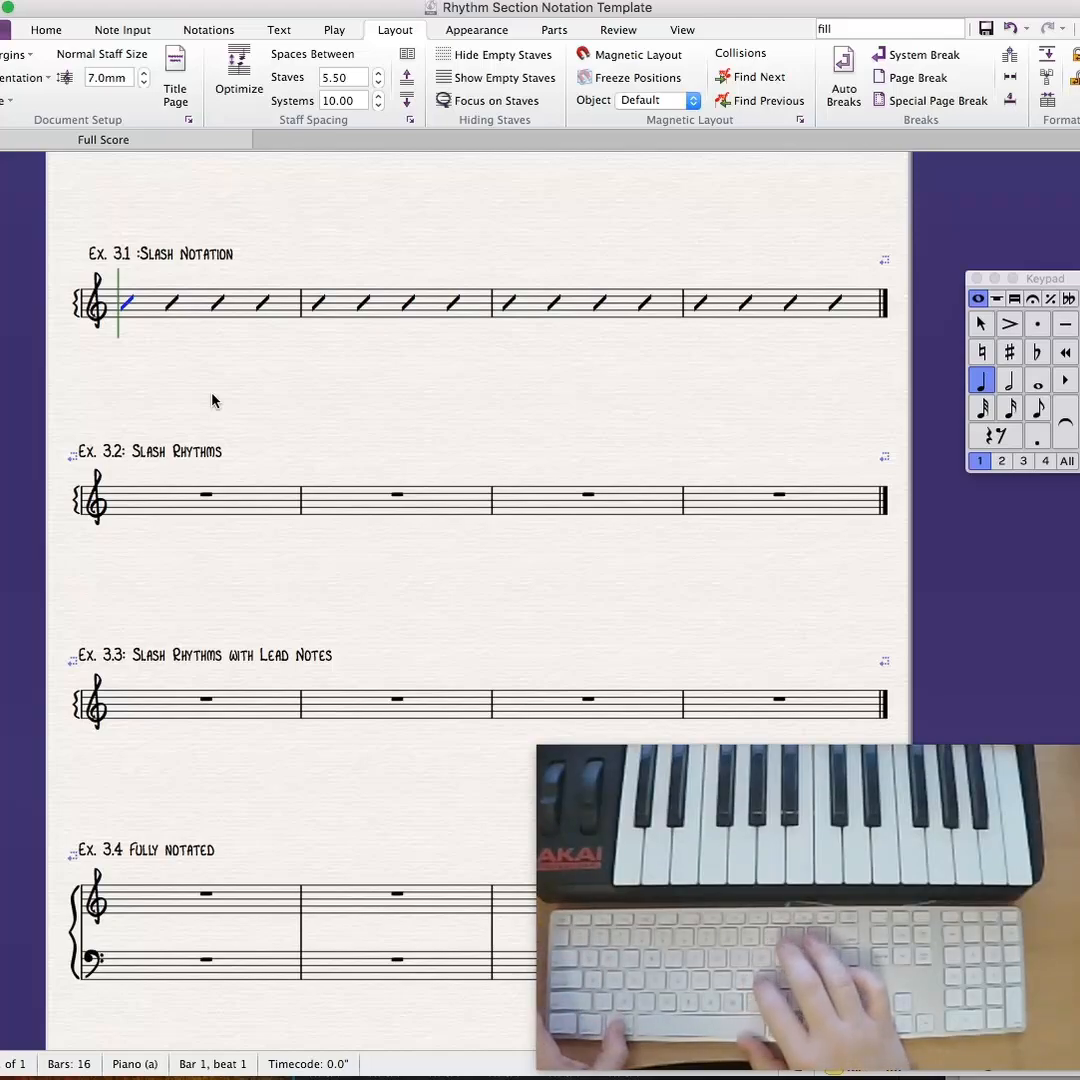
key(super+k)
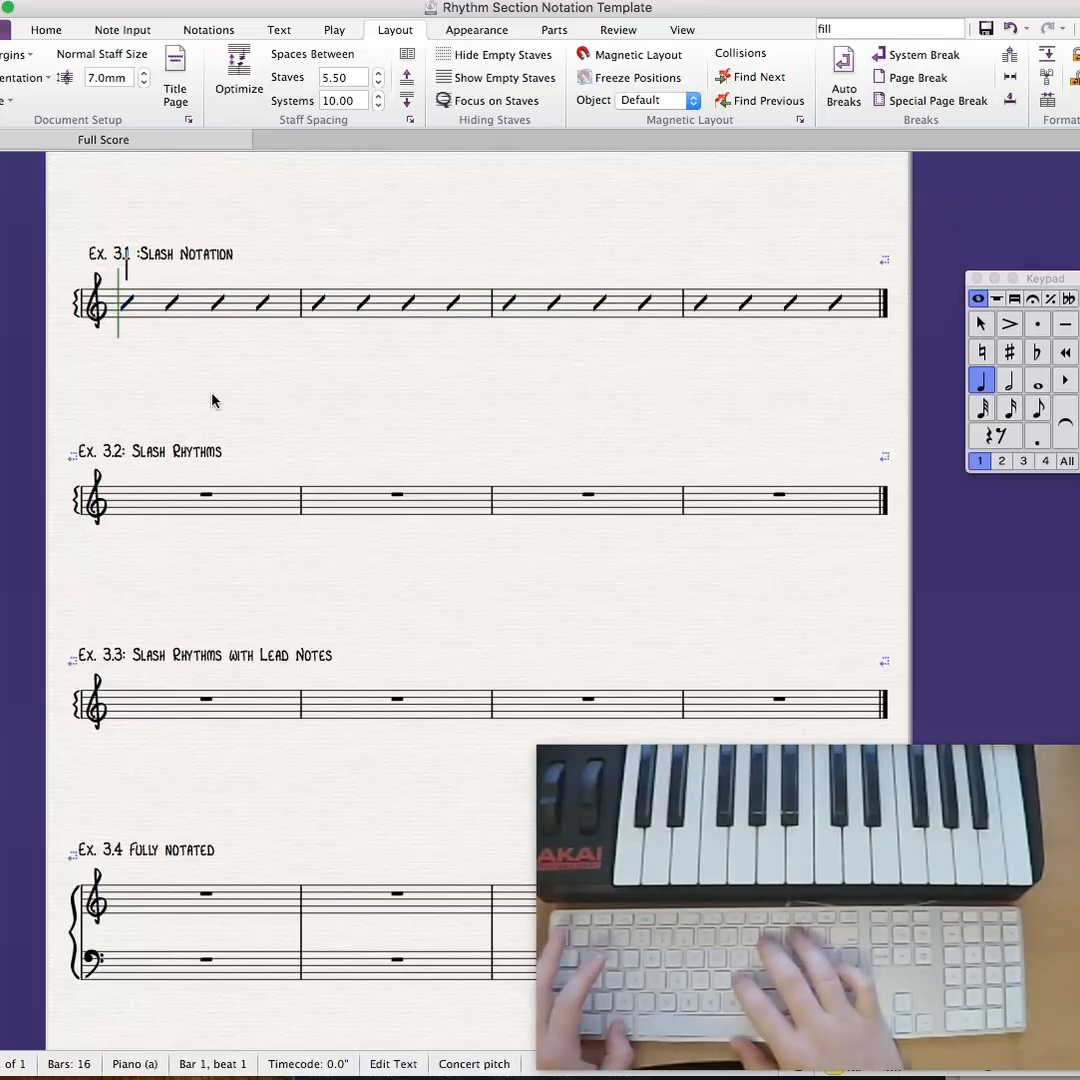
text(D)
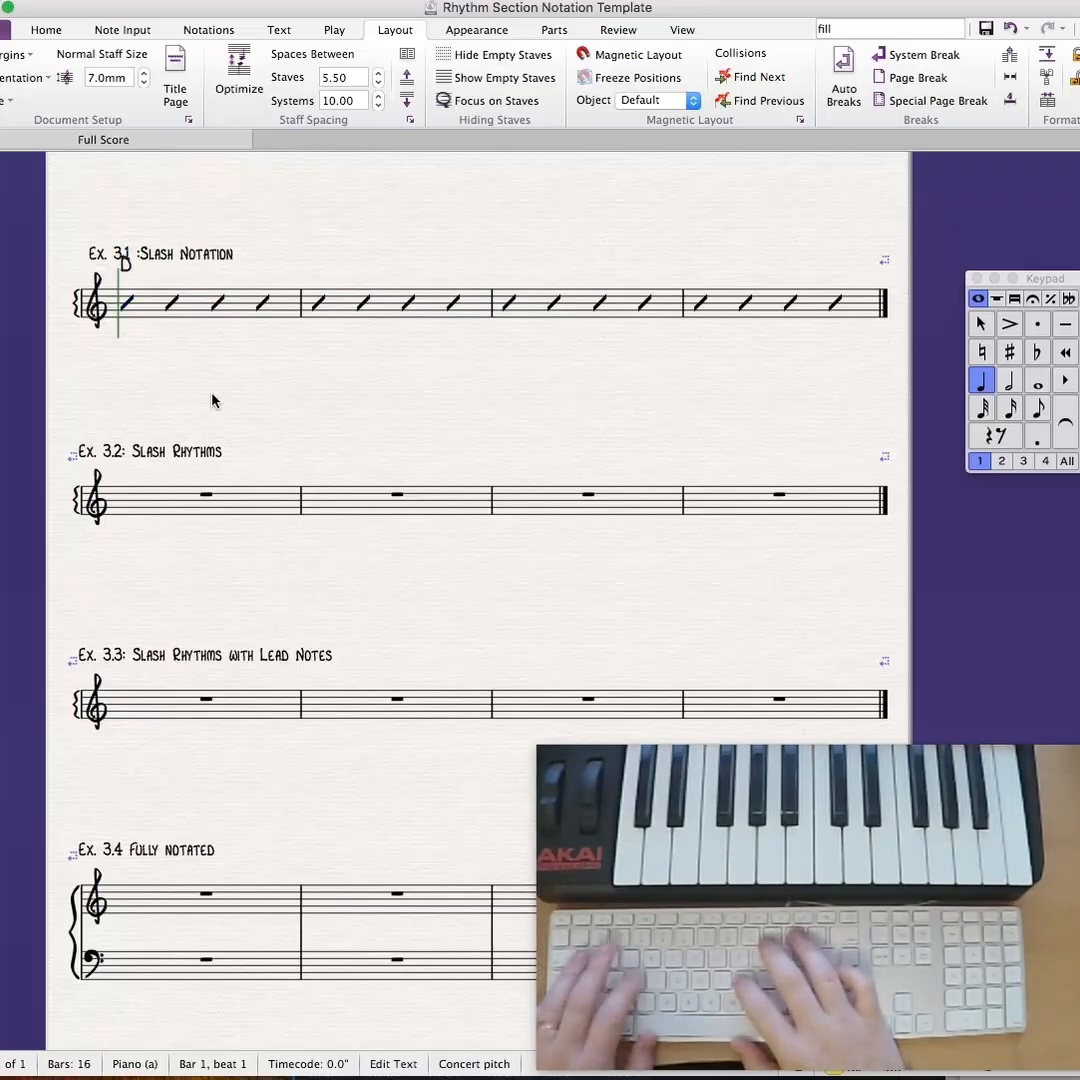
text(m)
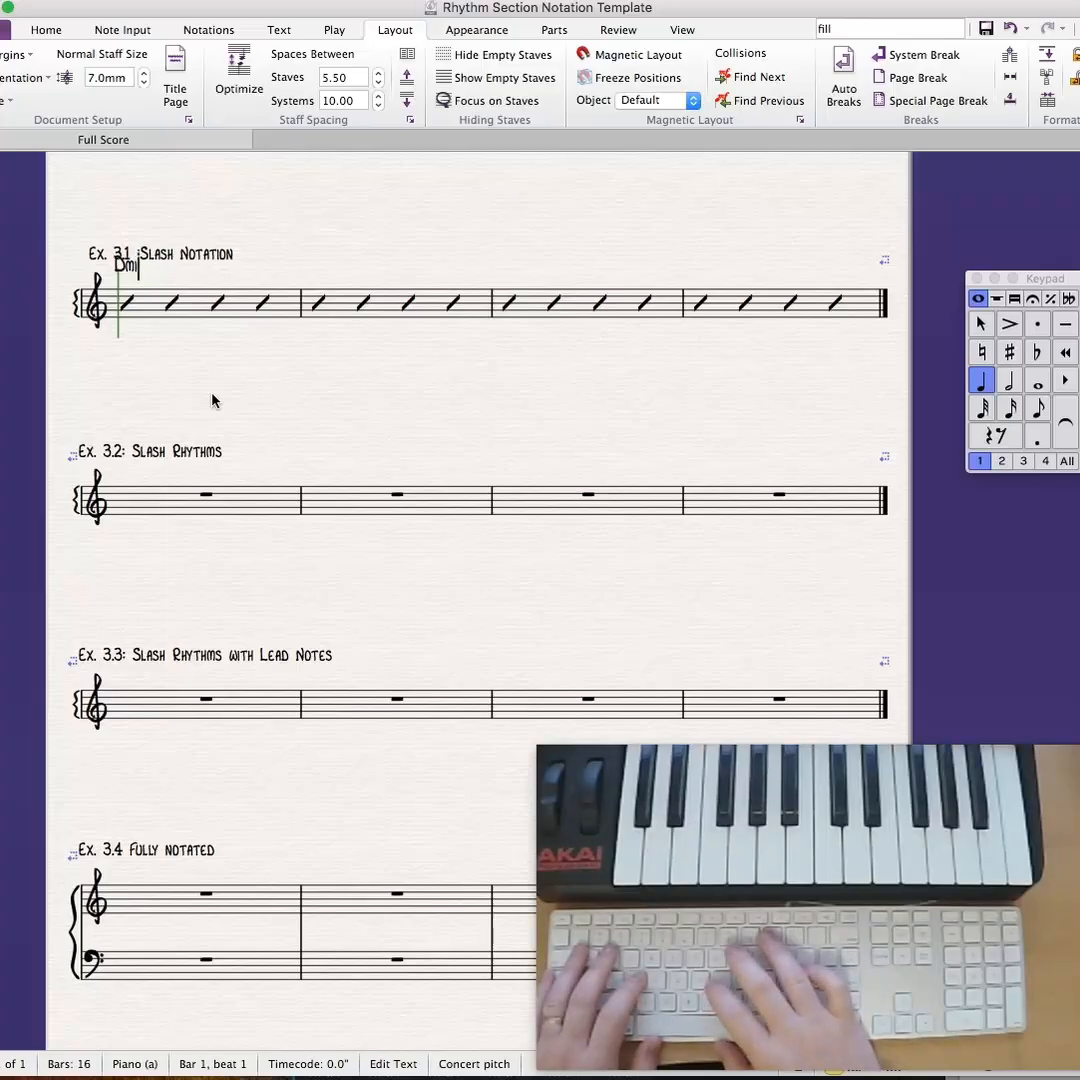
text(i7)
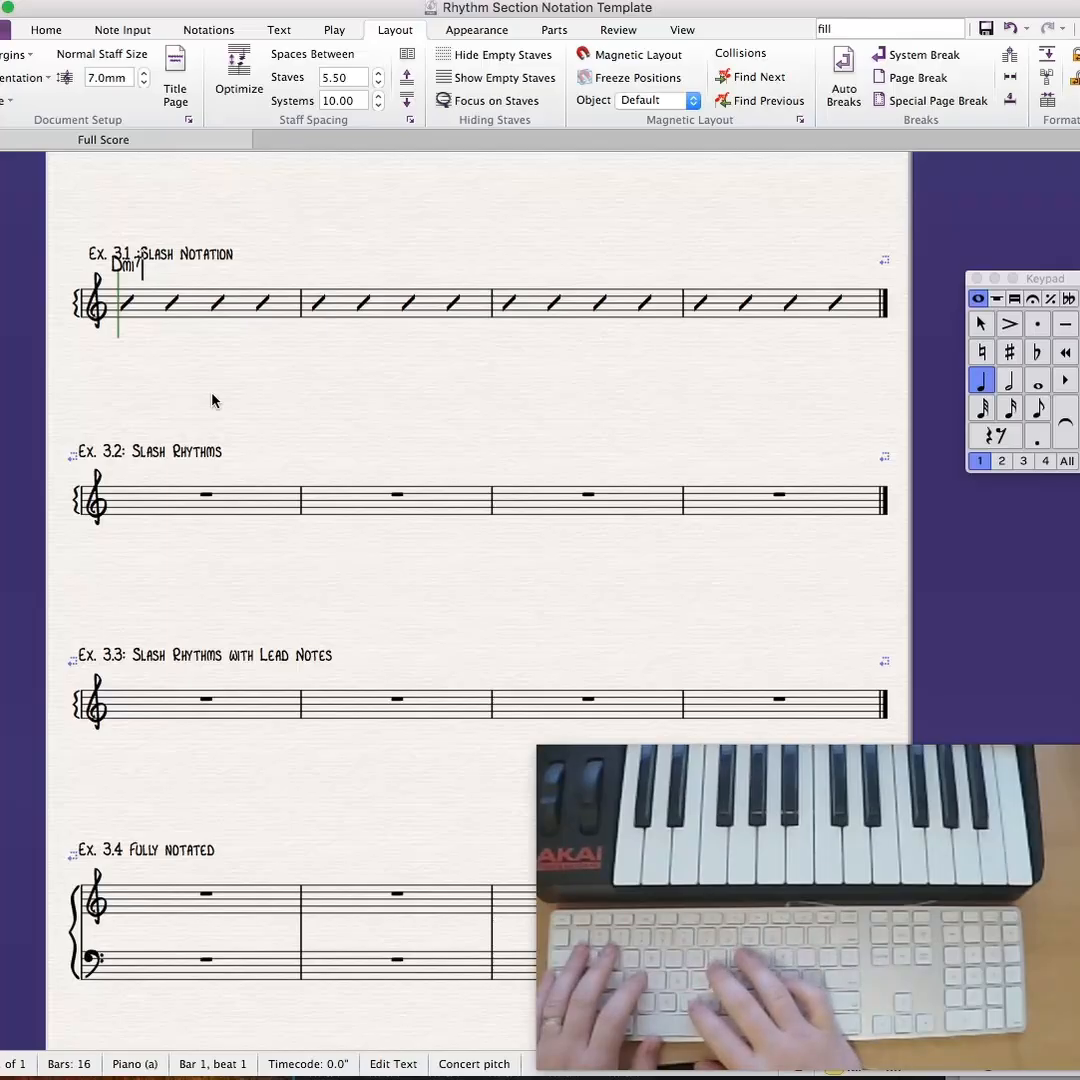
text(b5)
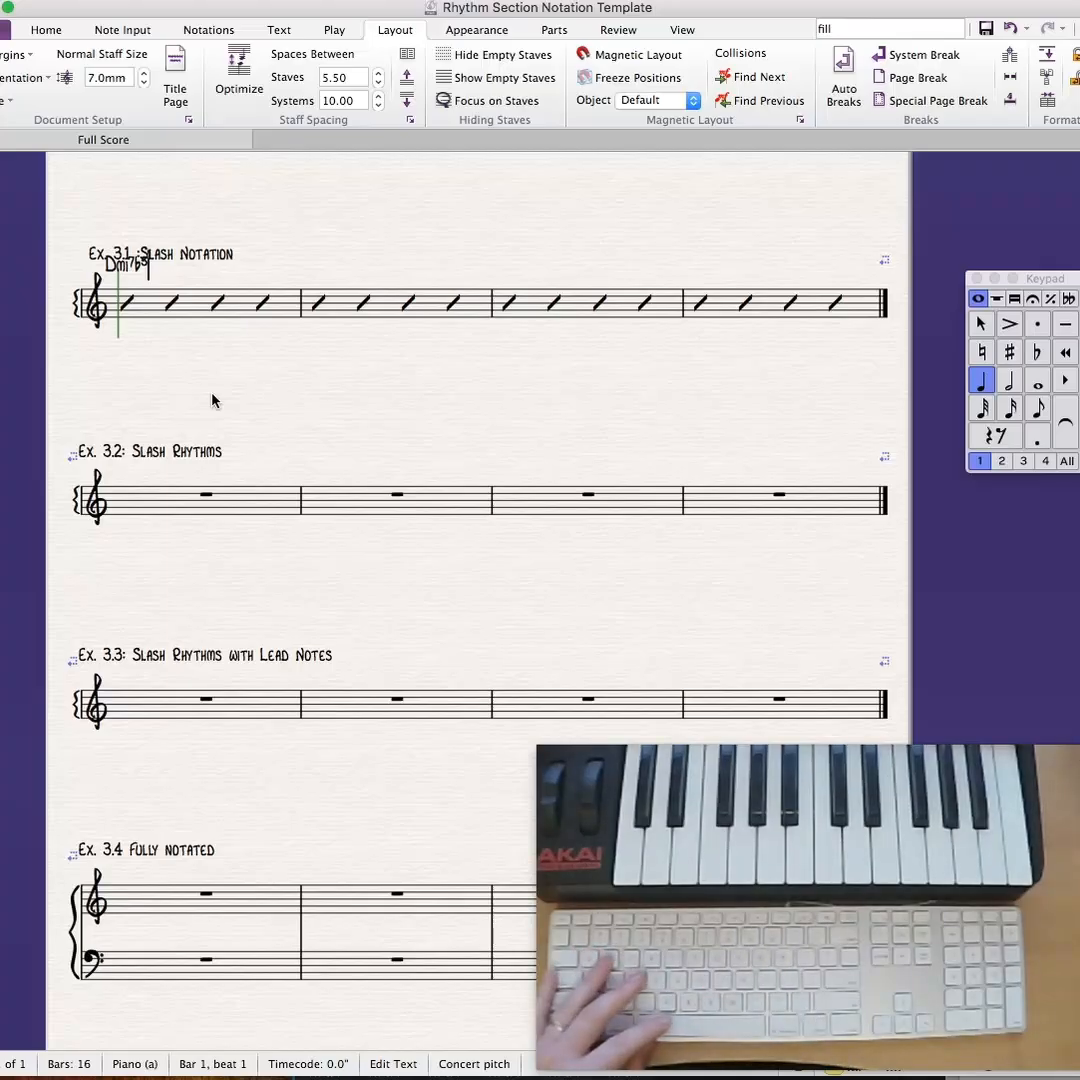
key(space)
key(space)
key(space)
key(space)
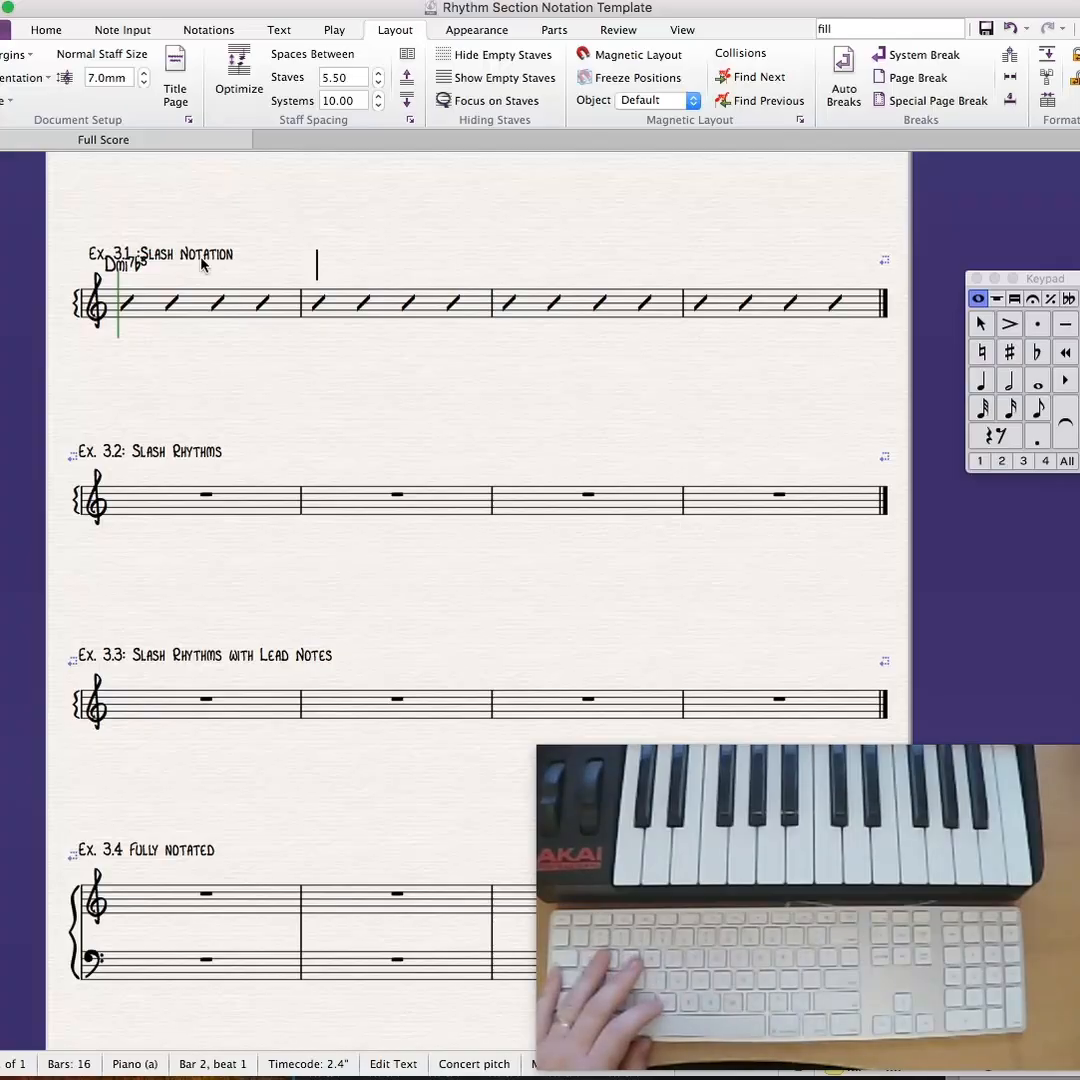
key(Escape)
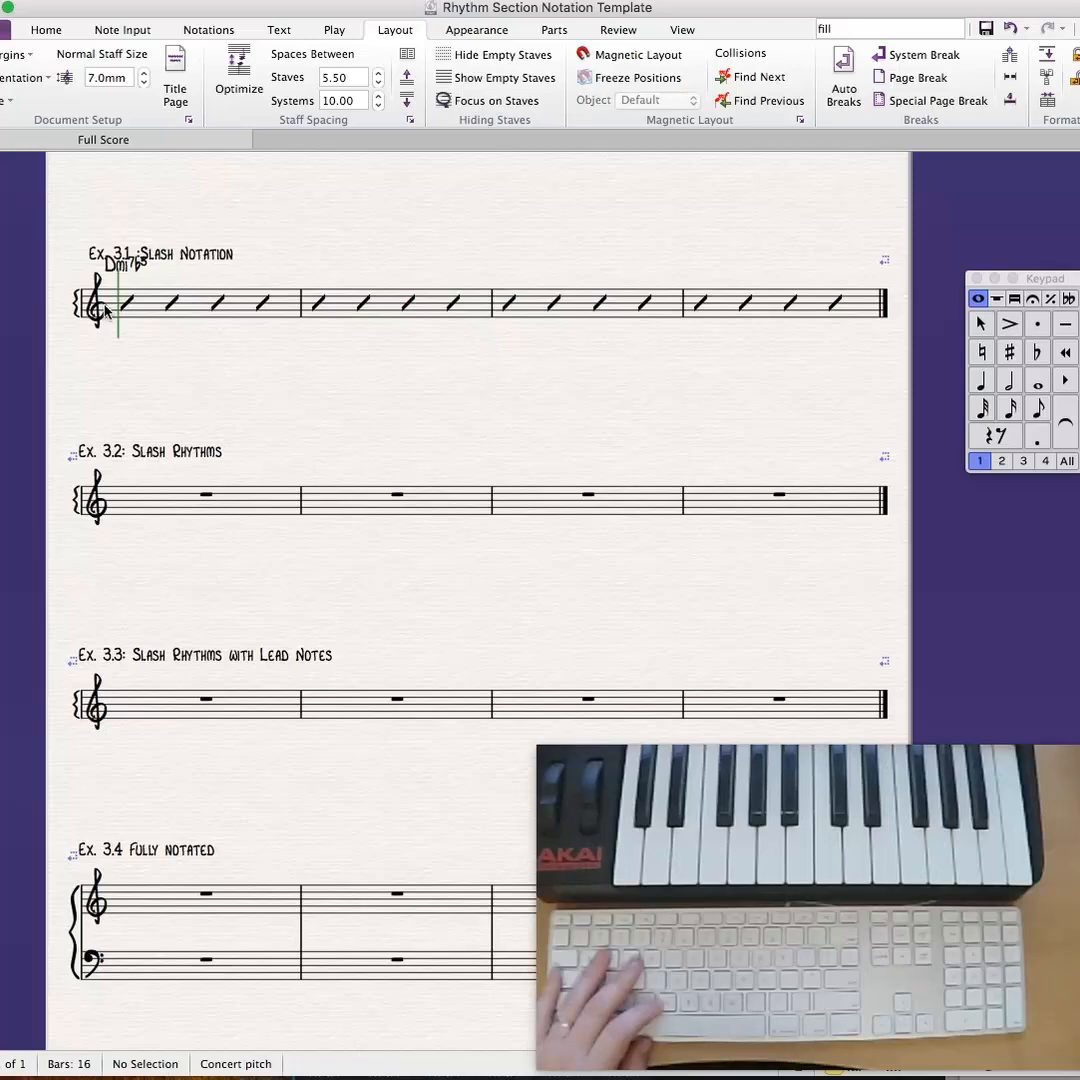
- Try moving the Ex. 3.1 title up, clear of the chord symbol, and undo the move
click(180, 260)
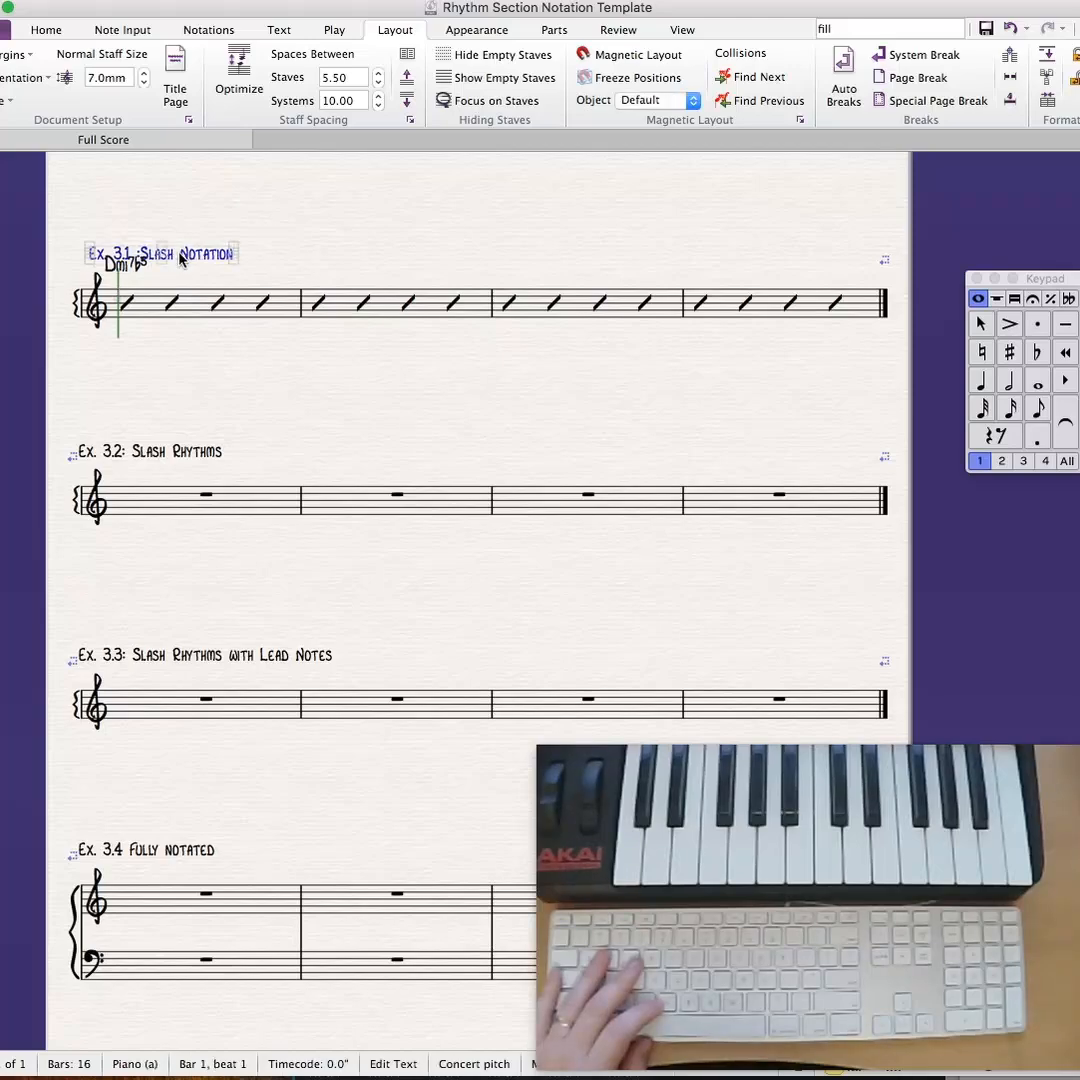
drag(180, 260, 181, 248)
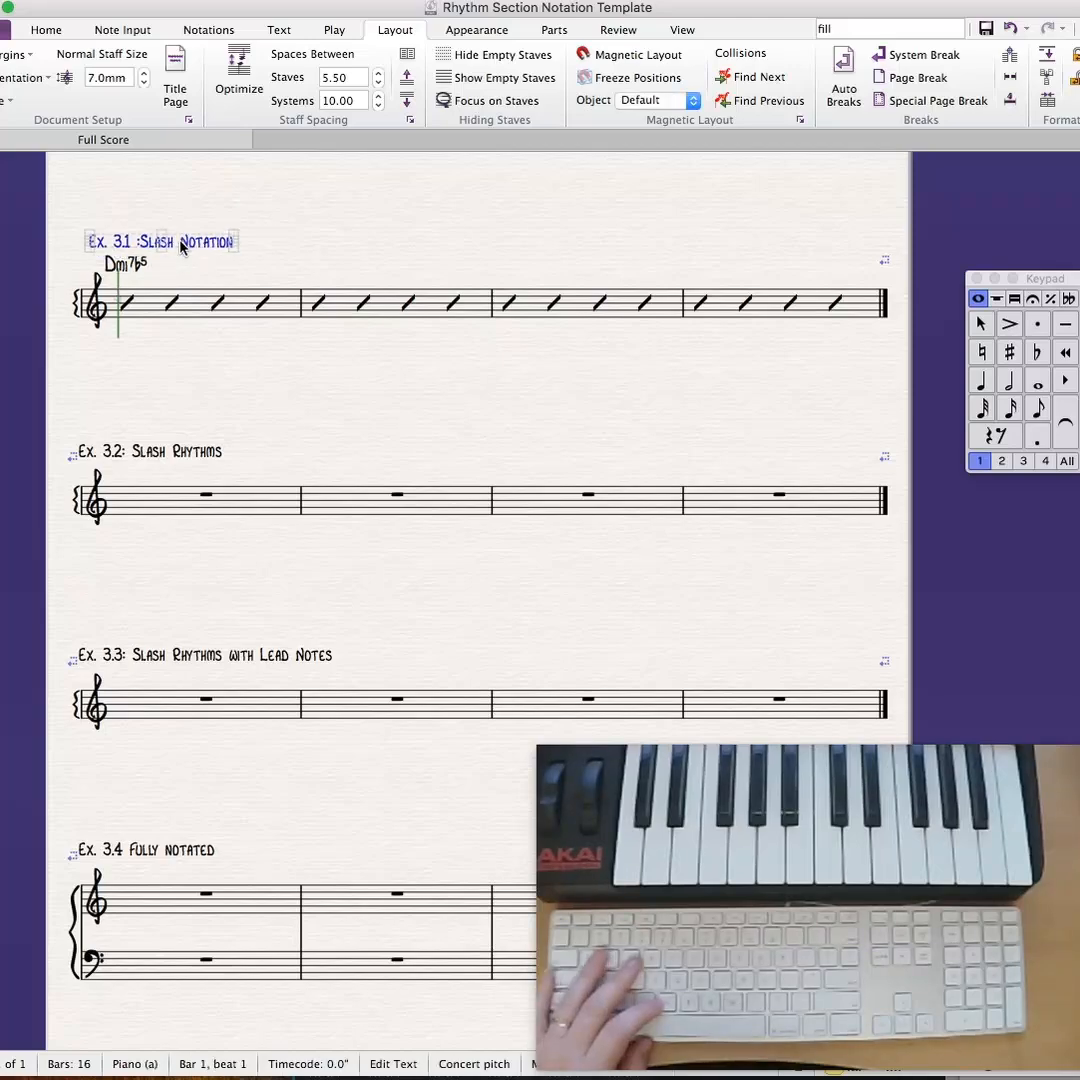
key(super+z)
key(Escape)
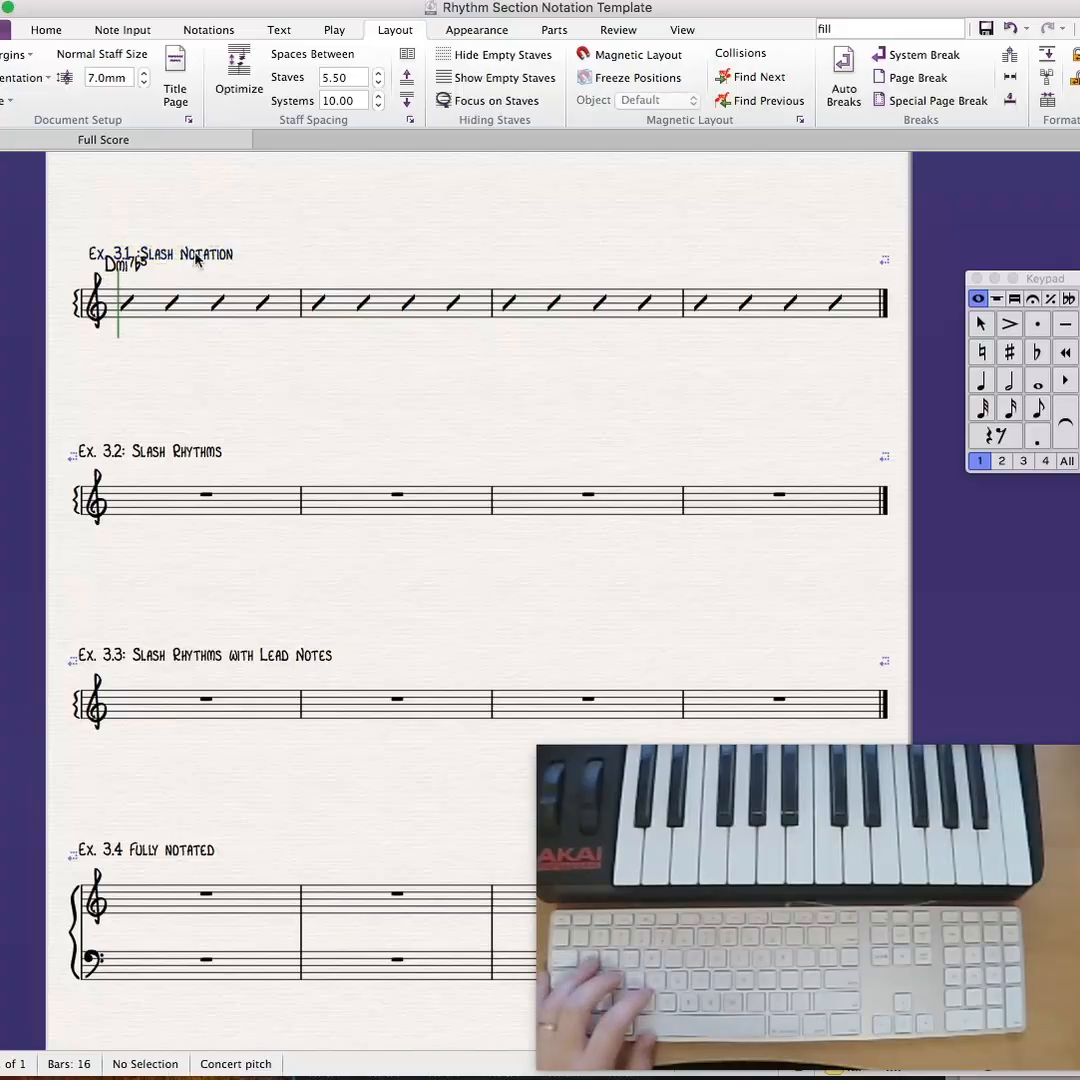
- Turn on Magnetic Layout for the score
click(632, 54)
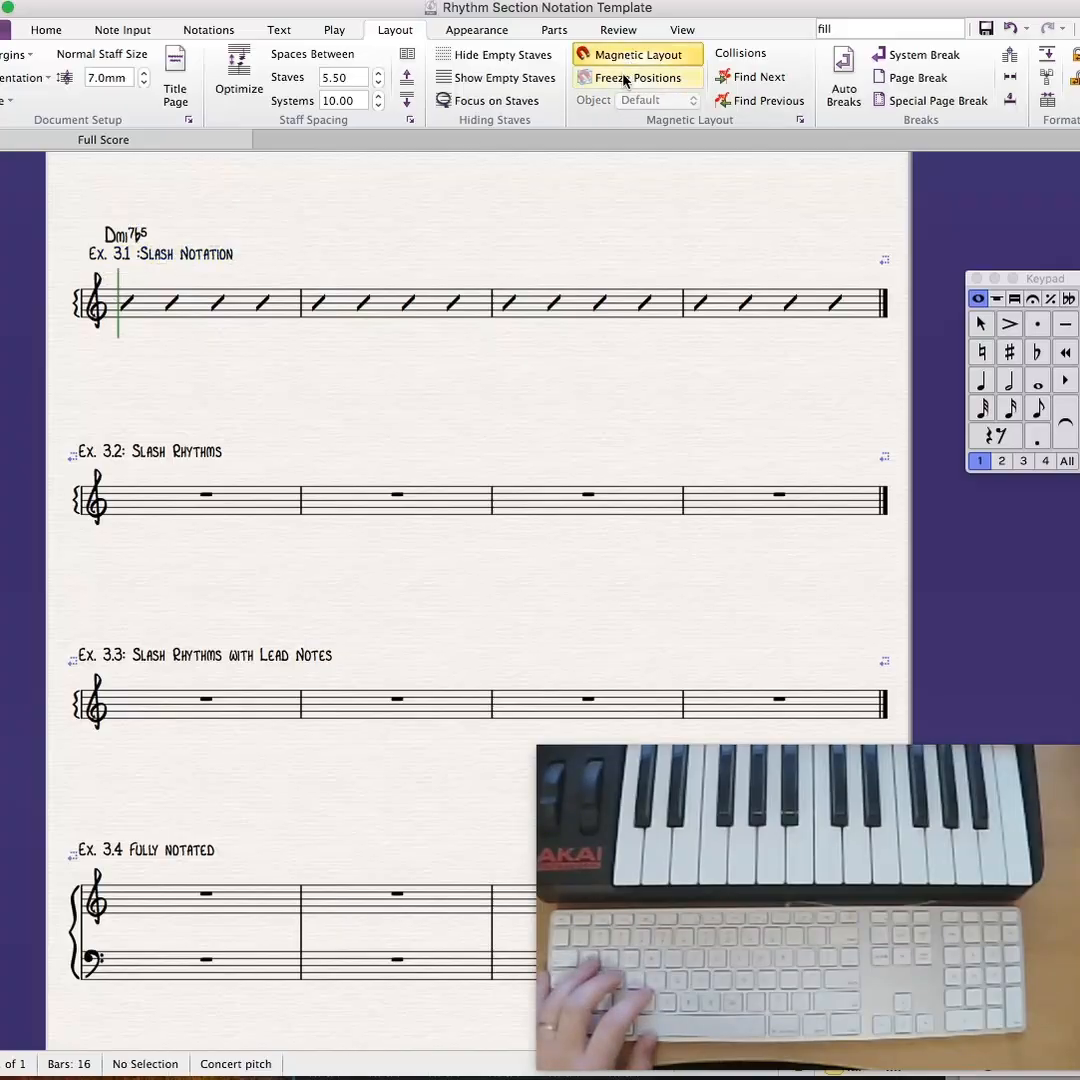
- Try moving the Ex. 3.1 title above the chord symbol with Magnetic Layout on, undo the move, and turn Magnetic Layout off
click(168, 256)
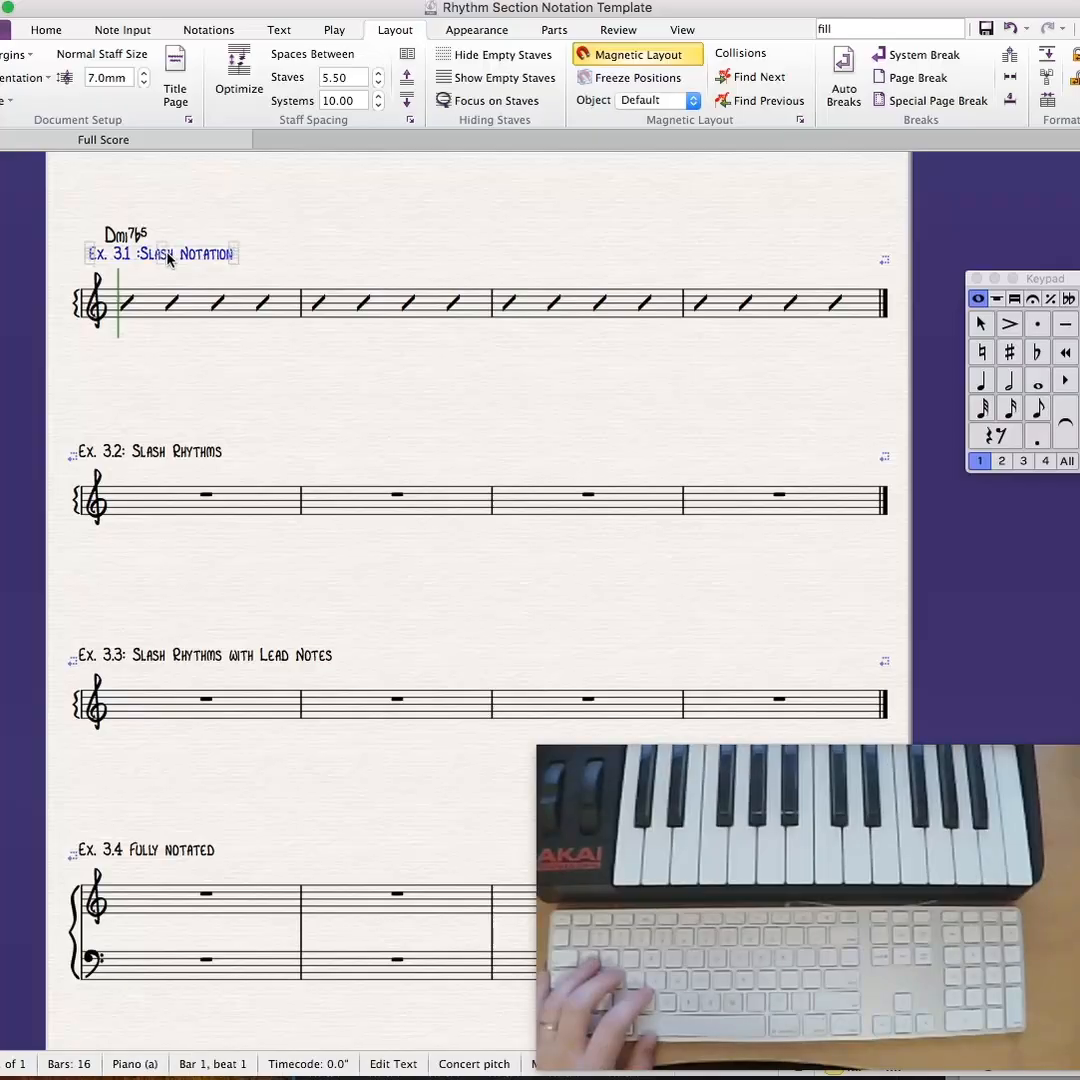
drag(168, 245, 168, 240)
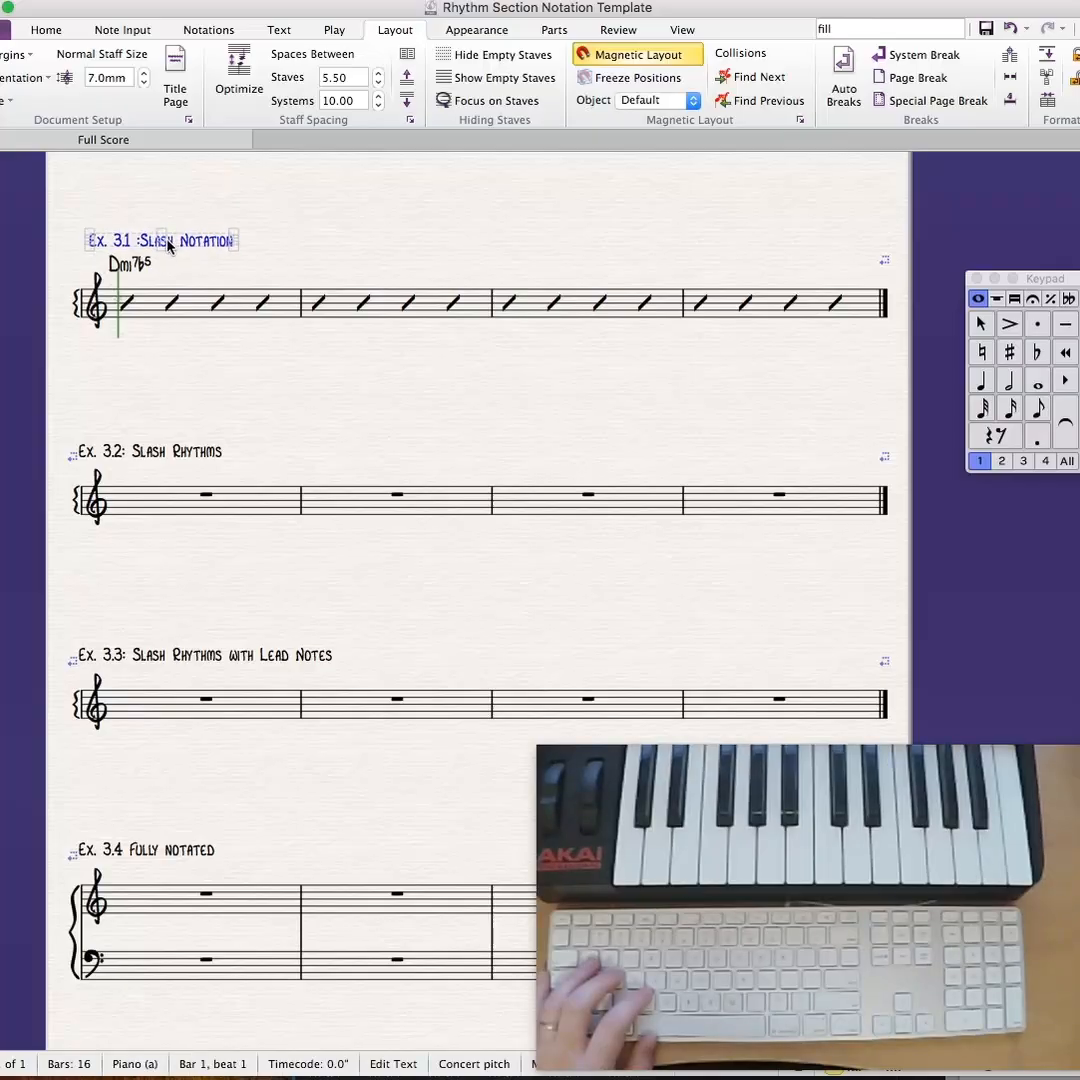
key(super+z)
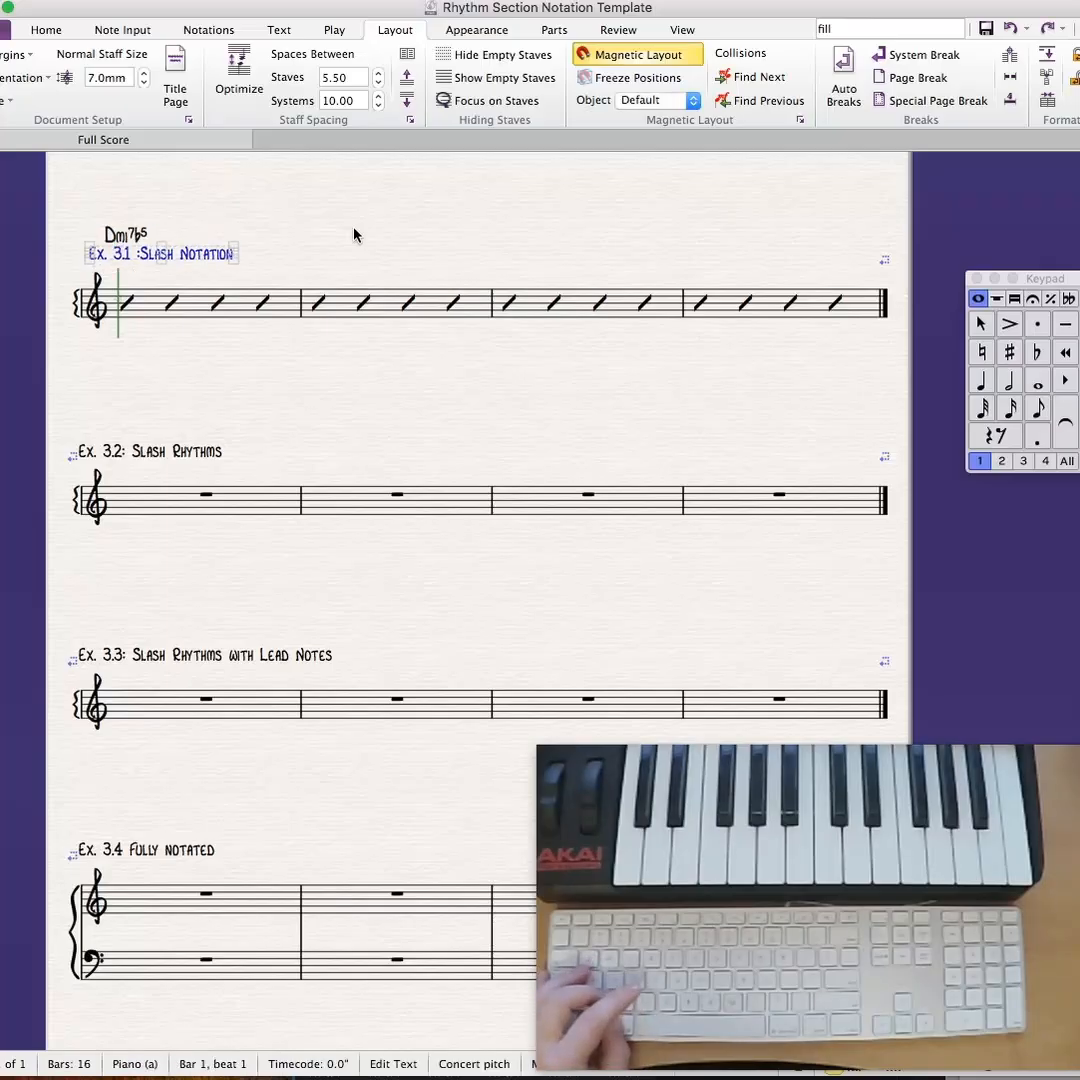
key(Escape)
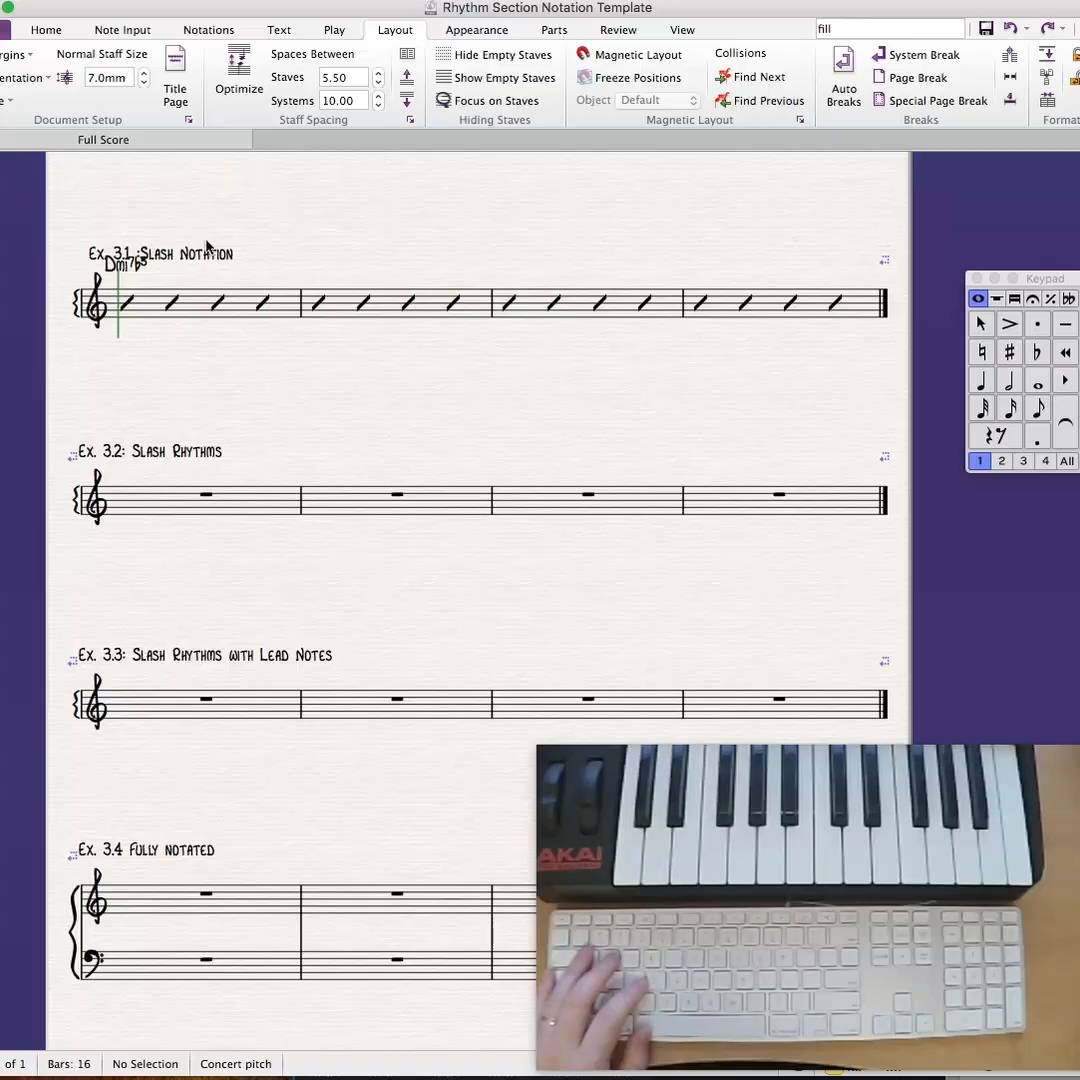
- Move the Ex. 3.1 title up so it sits clear above the Dmi7b5 chord symbol
click(204, 253)
drag(204, 253, 204, 239)
click(349, 233)
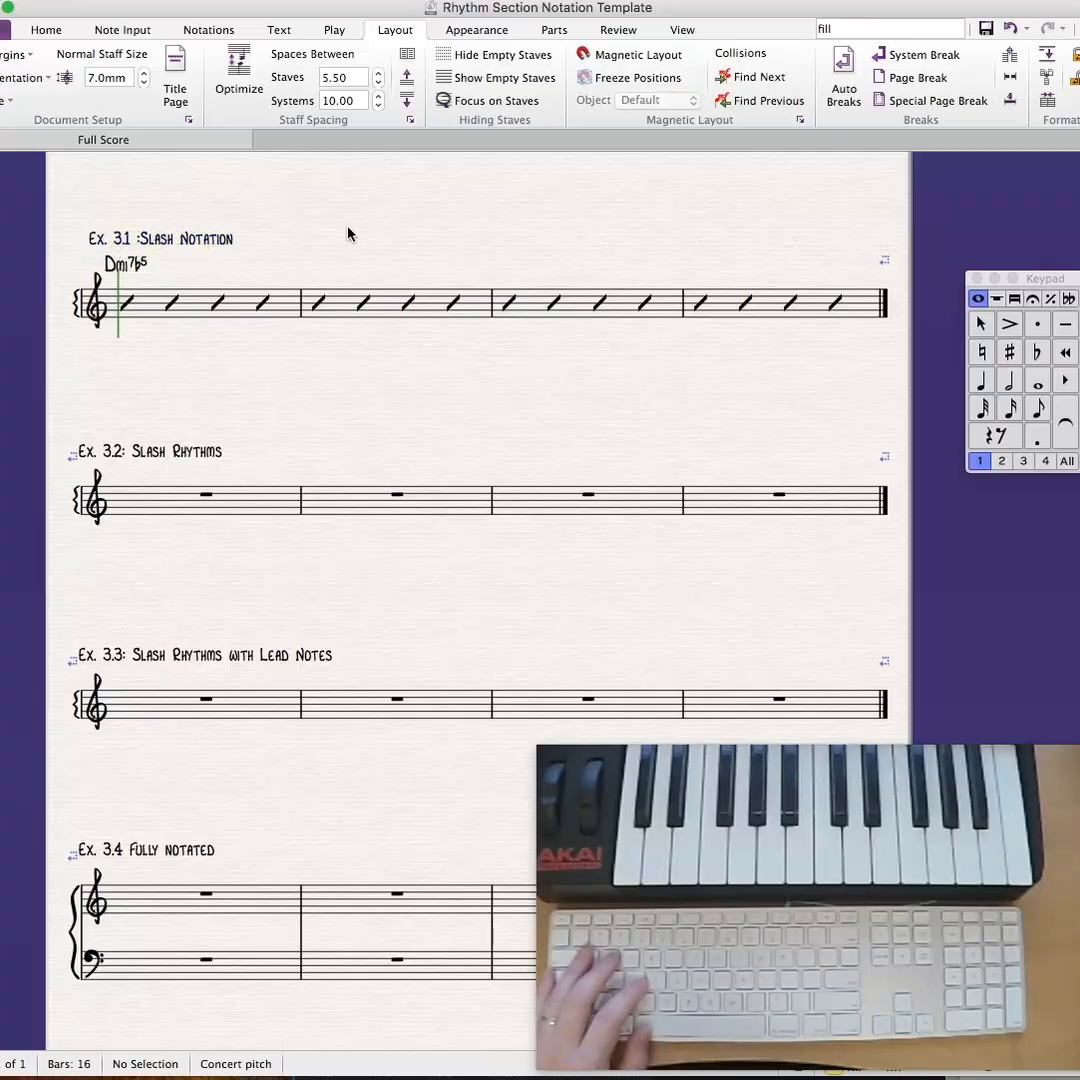
- Add the chord symbol G13 above the first slash of bar 2 in Ex. 3.1
click(319, 305)
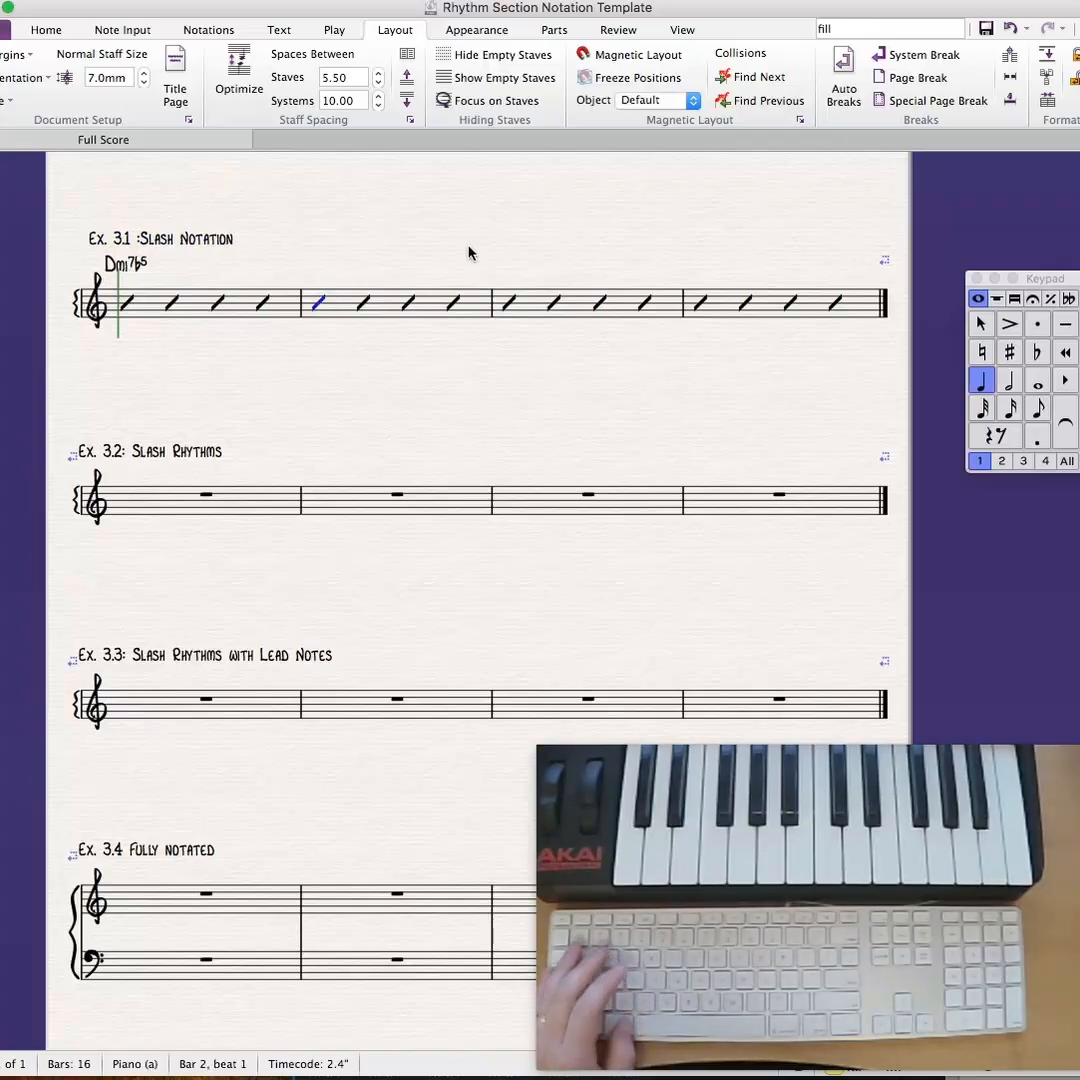
key(super+k)
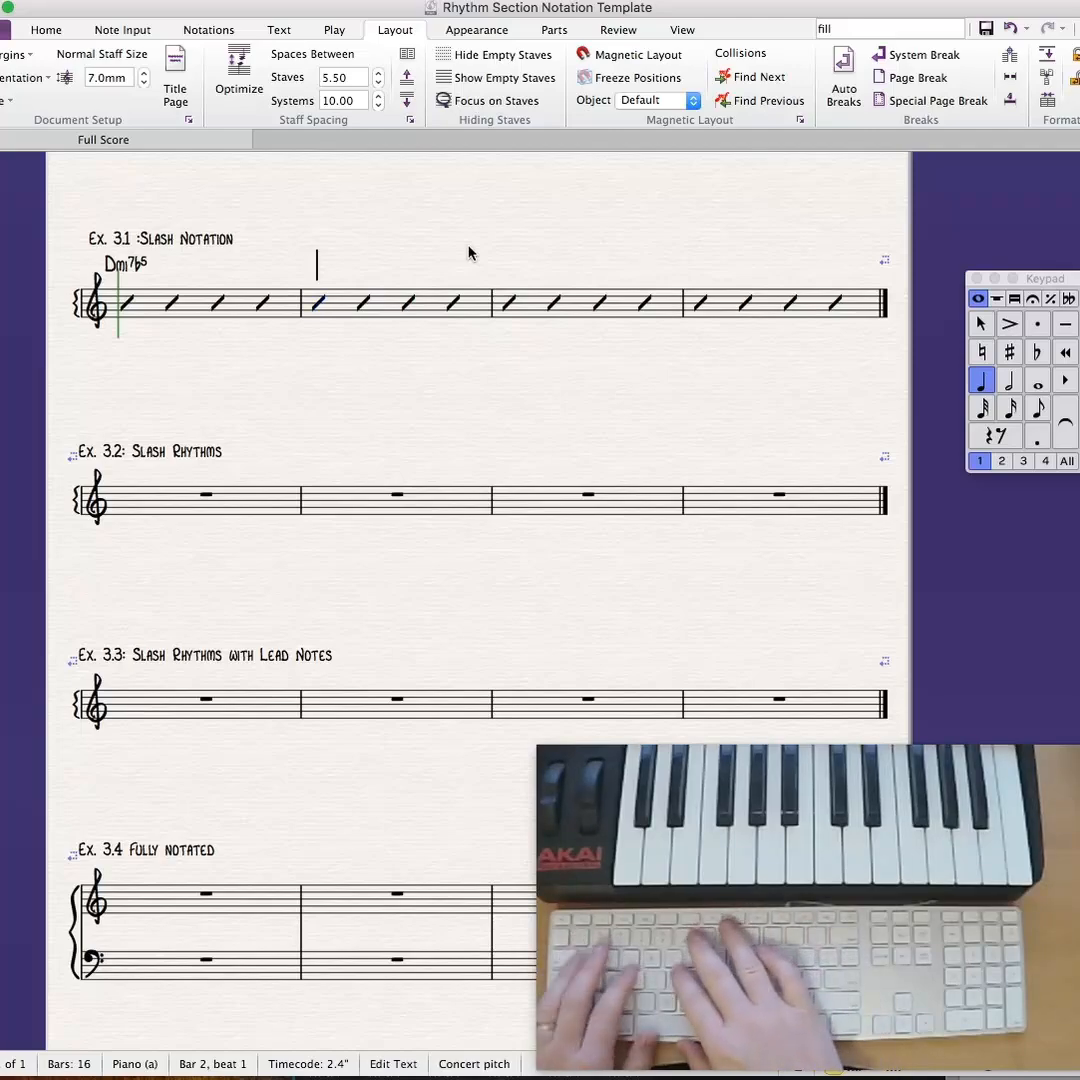
text(G13)
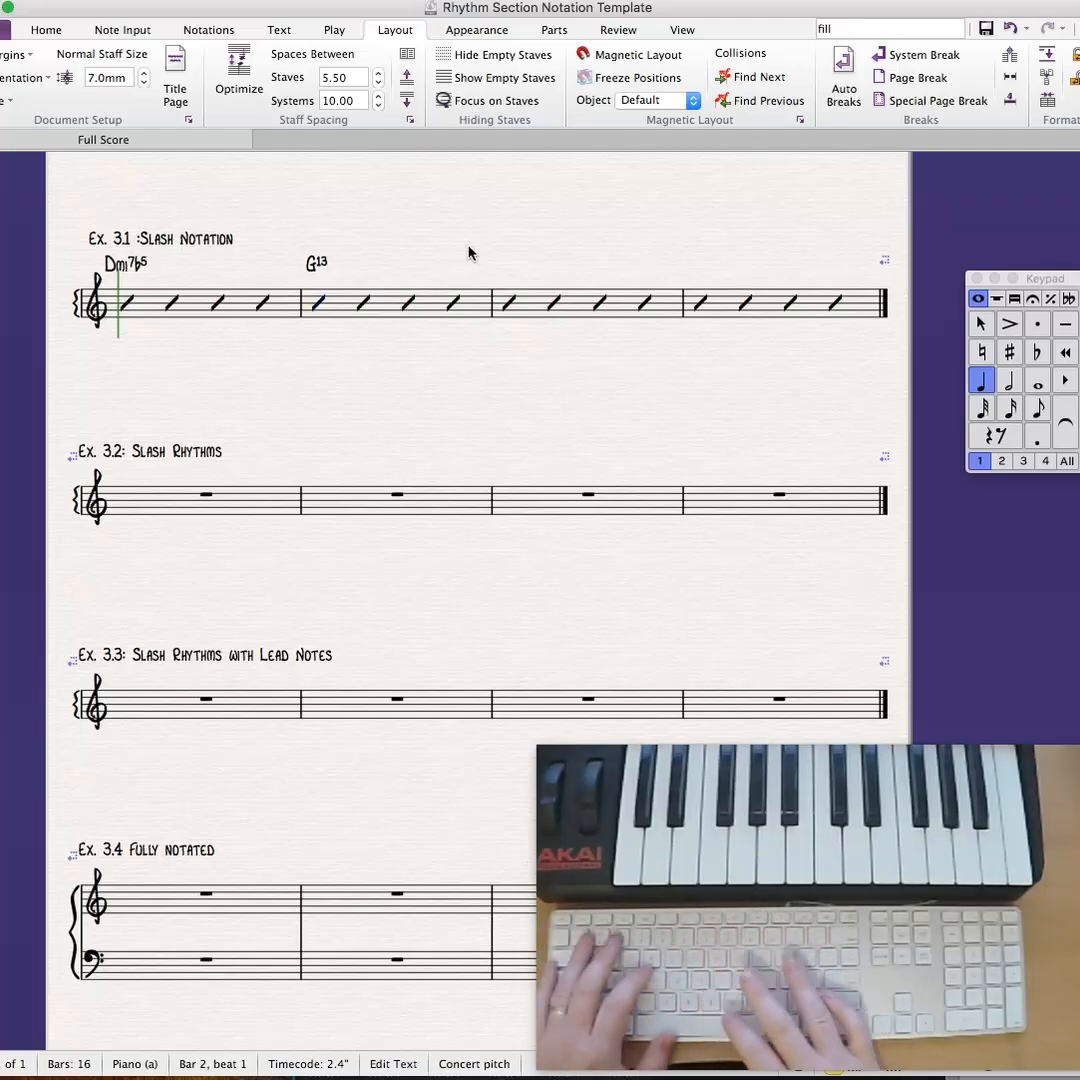
key(space)
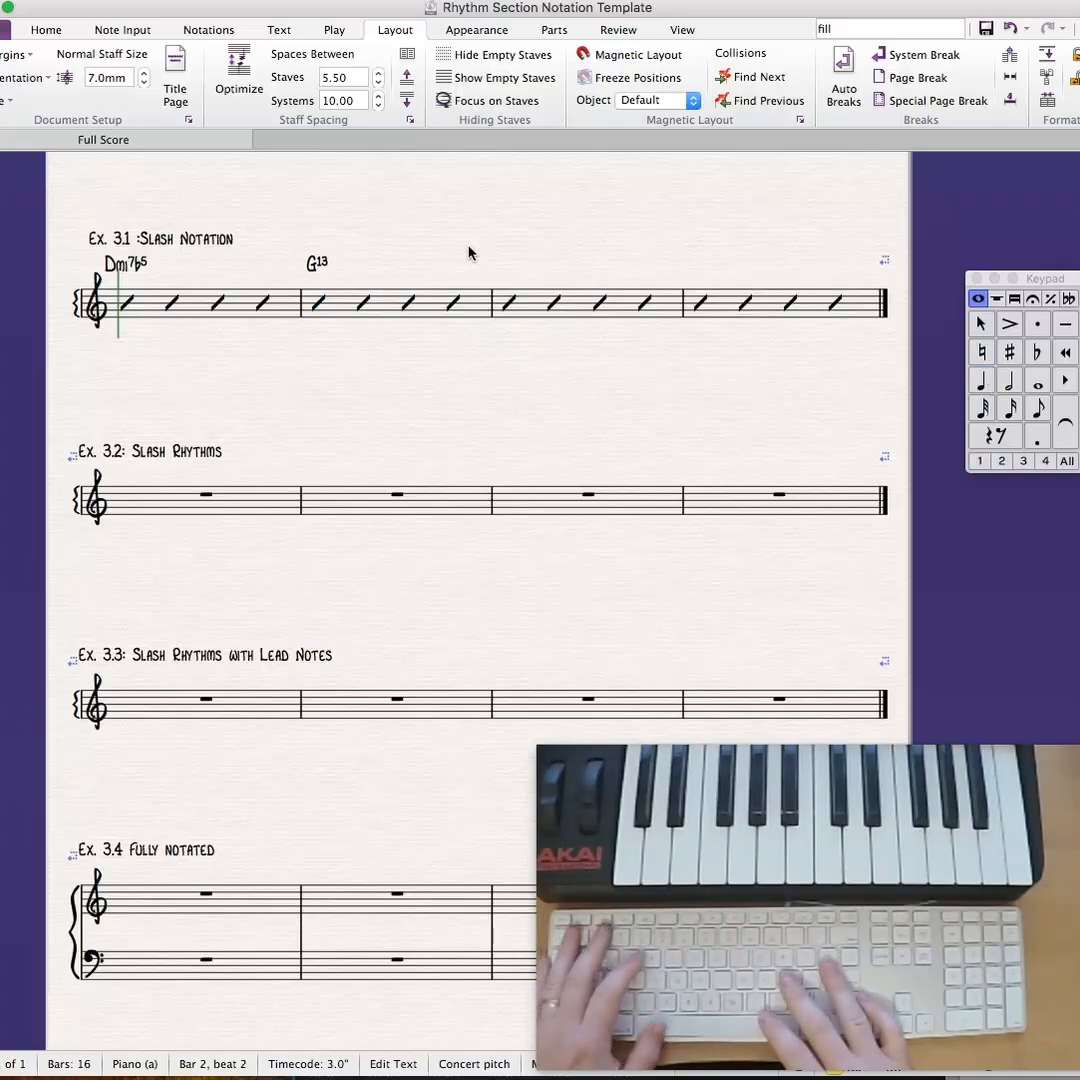
key(space)
key(space)
key(space)
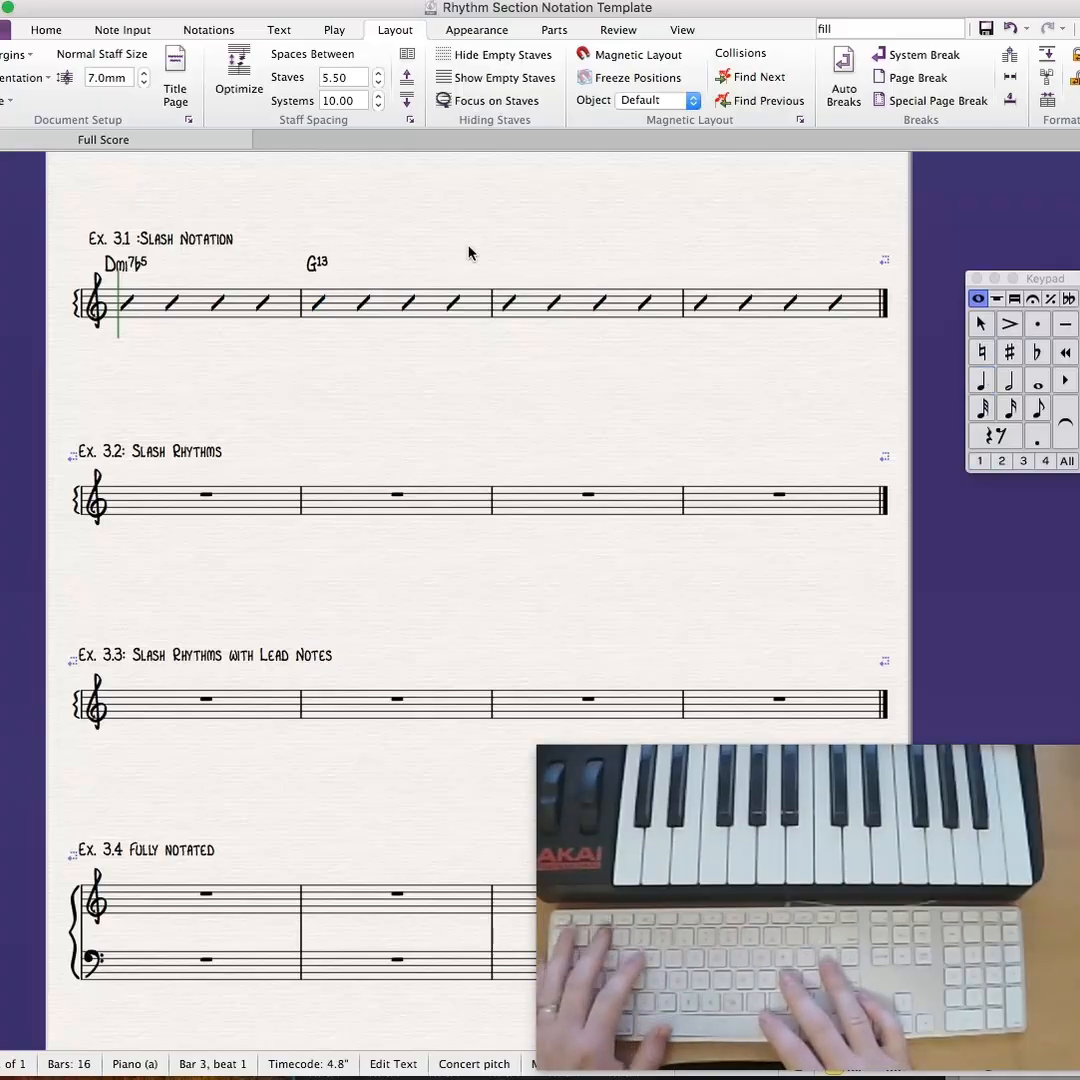
key(Escape)
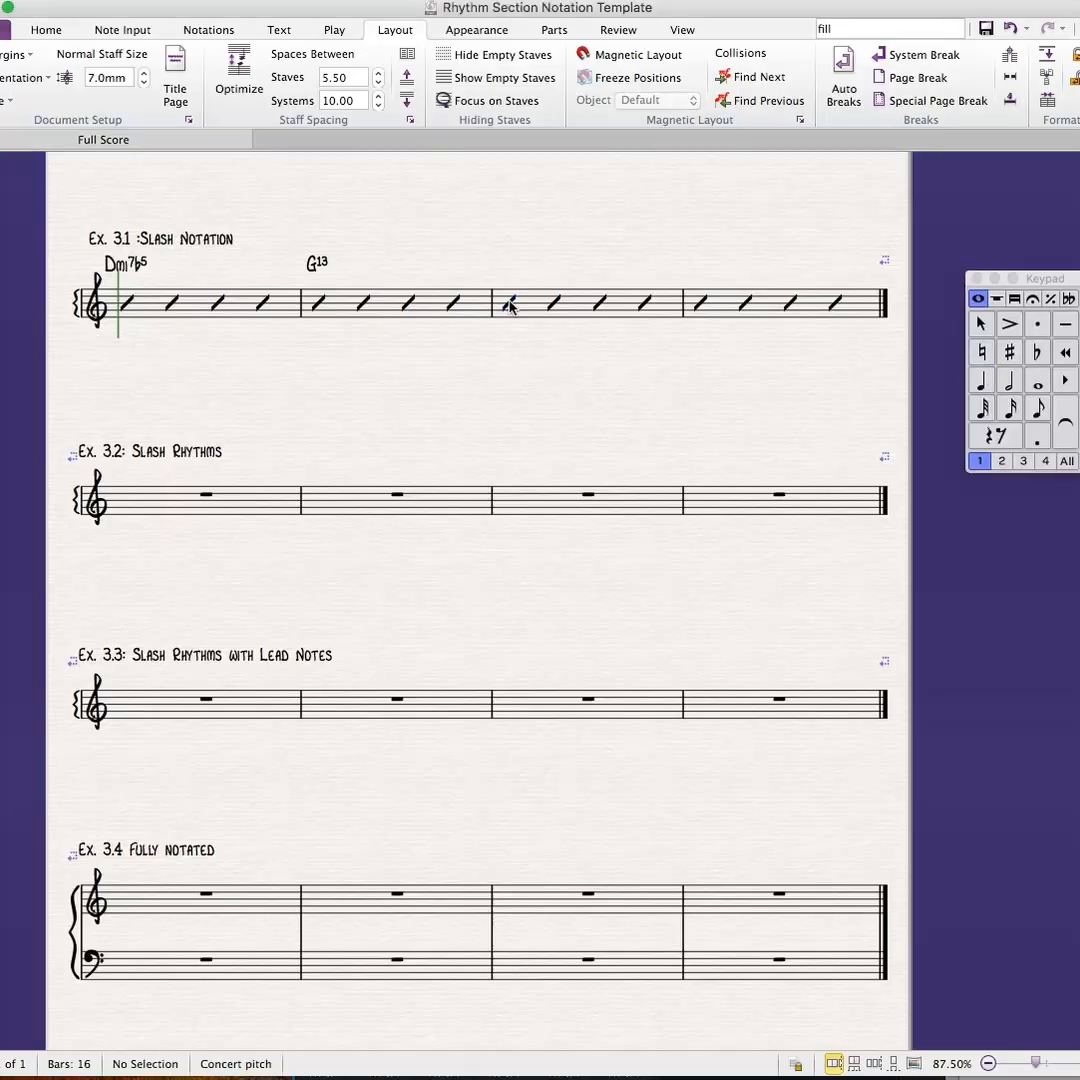
- Add the chord symbol Cmi7b5 above the first slash of bar 3 in Ex. 3.1
click(508, 303)
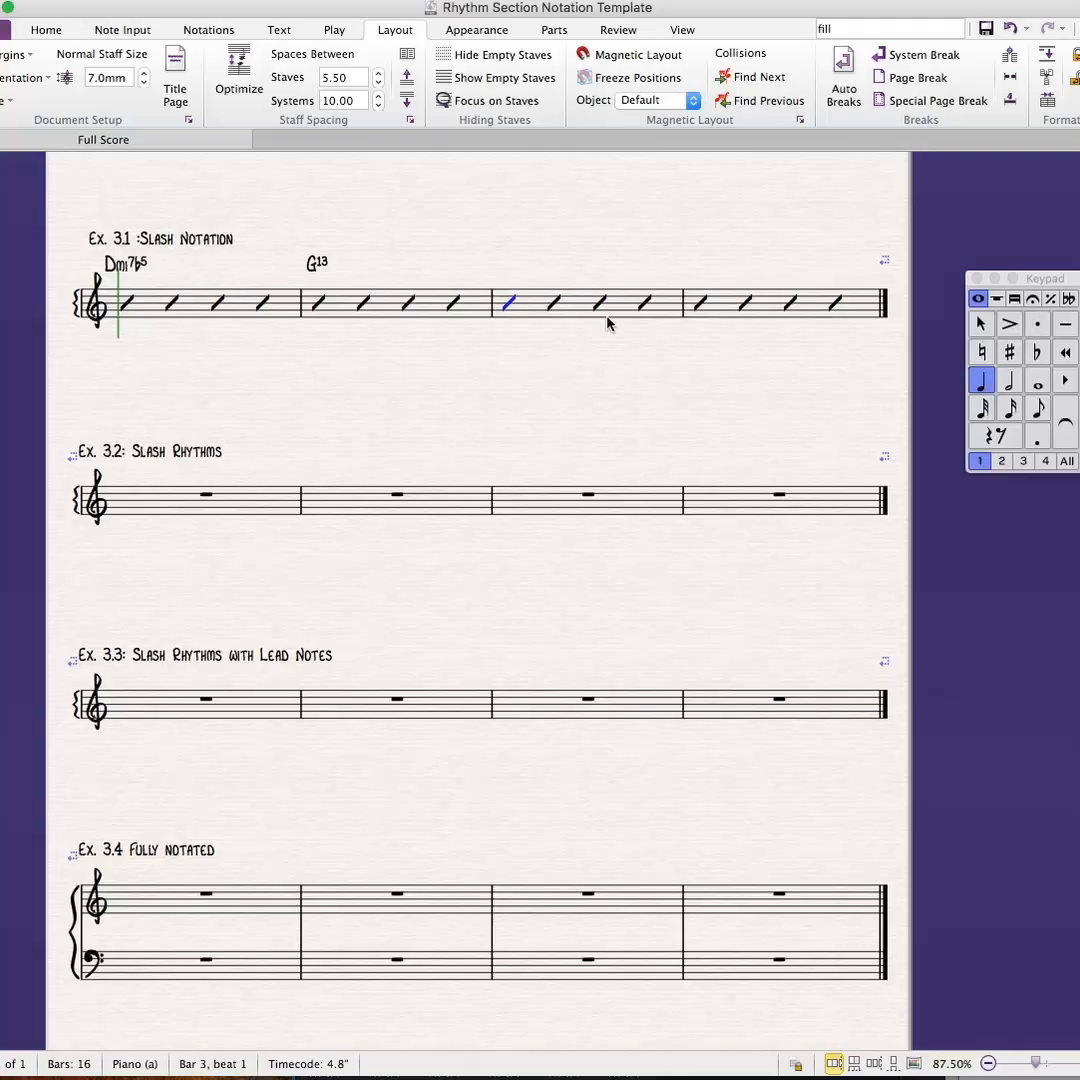
key(super+k)
text(C)
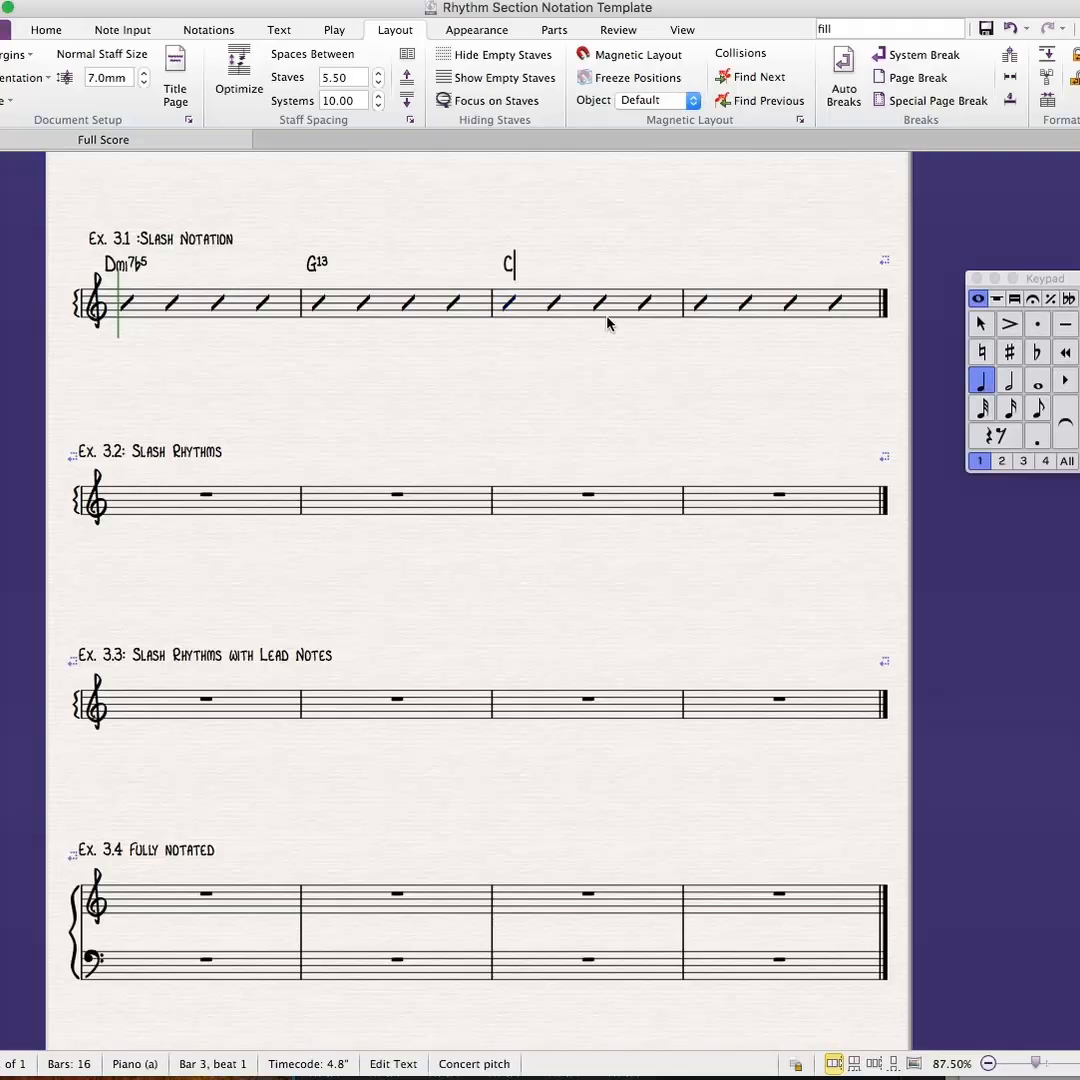
text(m7)
text(b)
text(5)
- Continue chord entry to bar 4 of Ex. 3.1 and add F#7(#11) above its first slash
key(space)
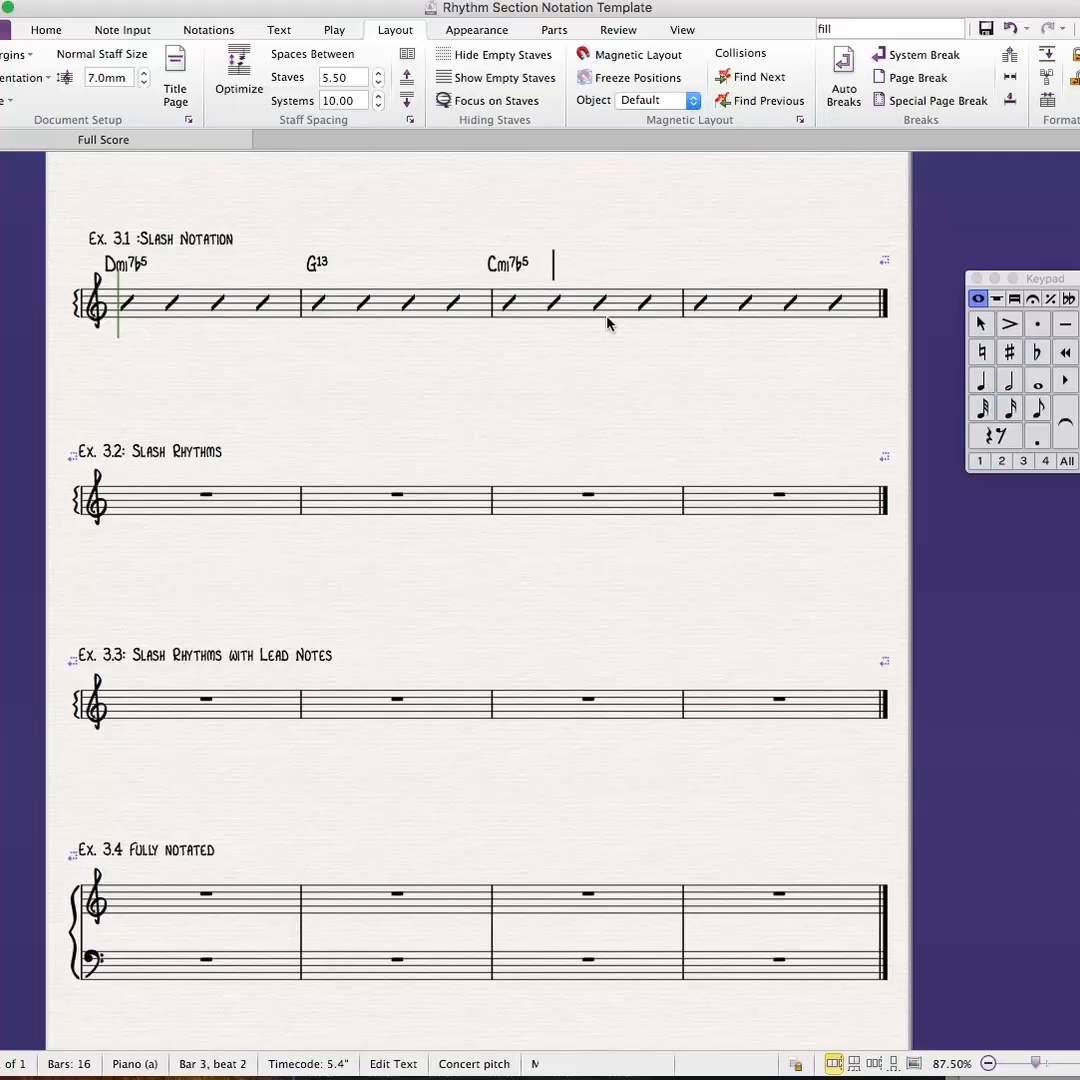
key(space)
key(space)
key(space)
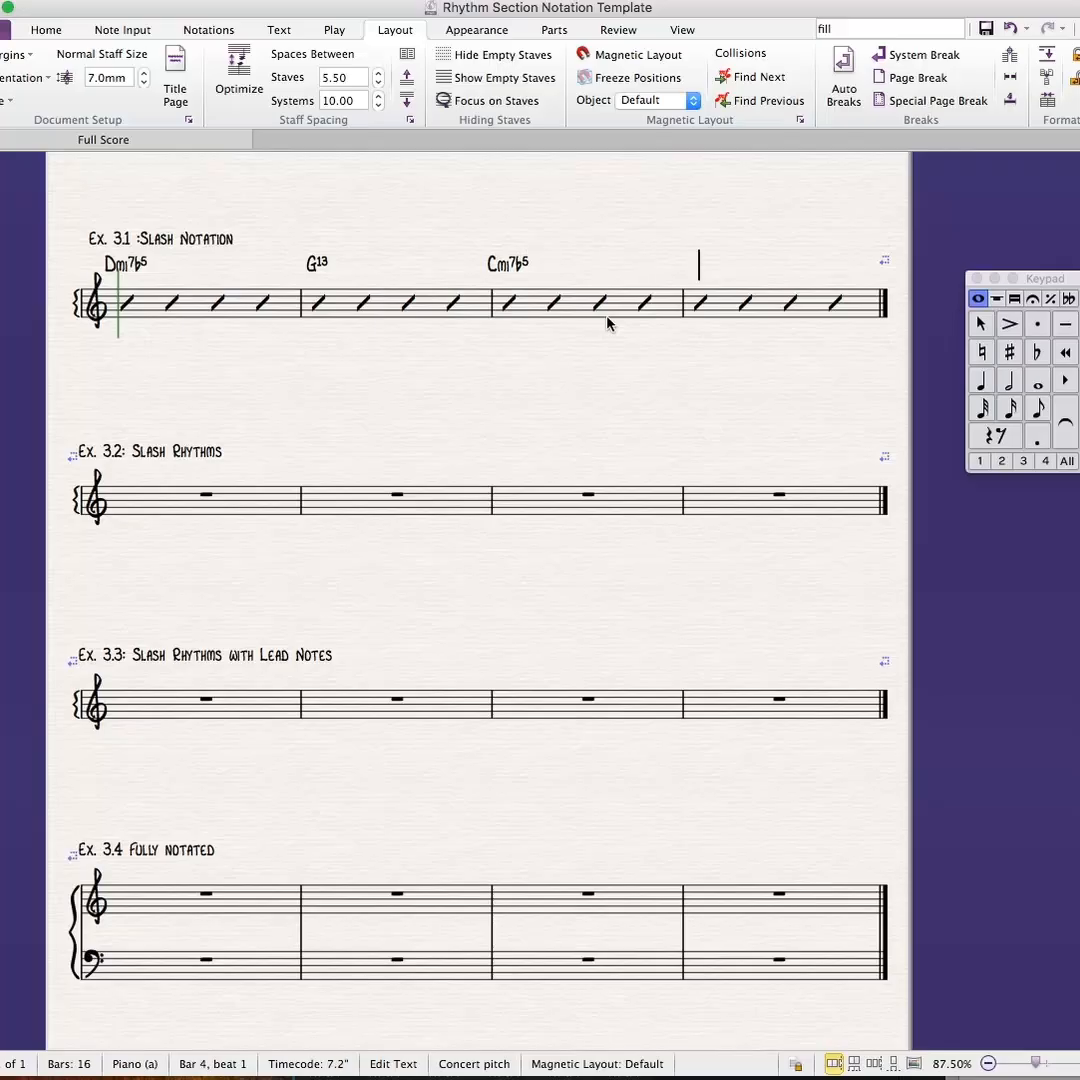
text(F)
text(#)
text(7)
text(()
text(#11))
- Add the chord symbol F13 above the third slash of bar 4 in Ex. 3.1 and finish chord entry
key(space)
key(space)
text(F13)
click(591, 409)
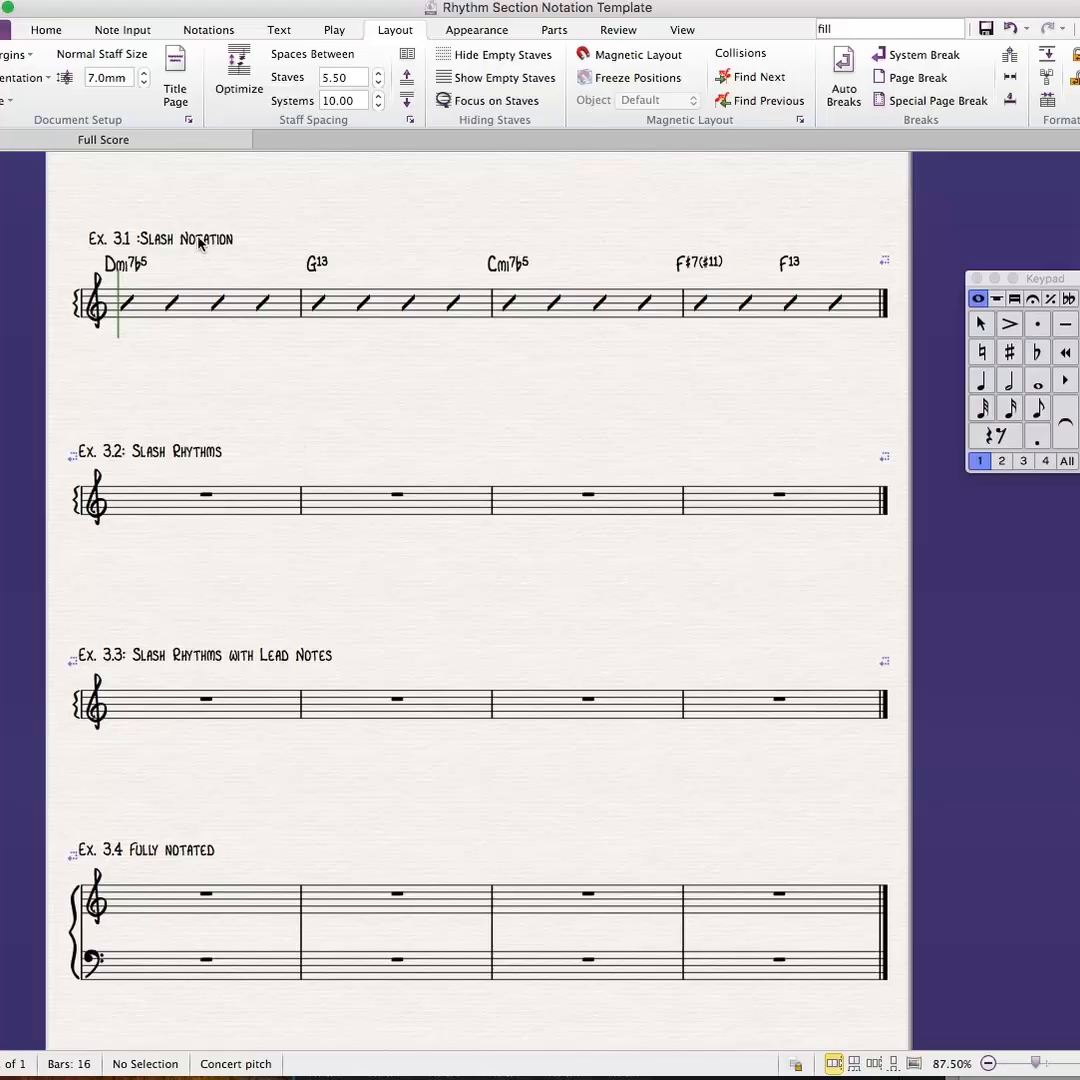
- Try copying and pasting the four bars of Ex. 3.1 onto the Ex. 3.2 staff, and undo the paste
click(252, 390)
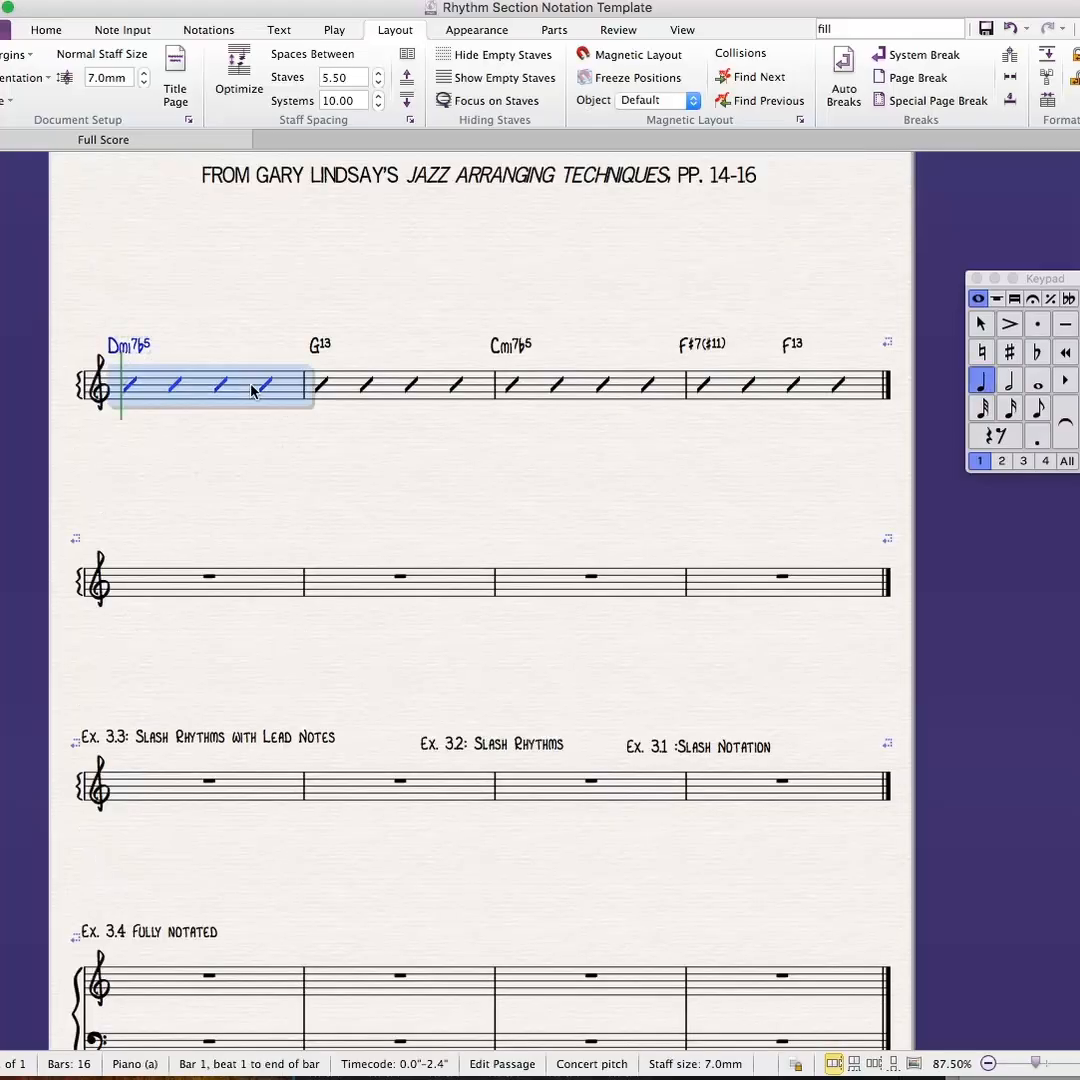
shift+click(771, 390)
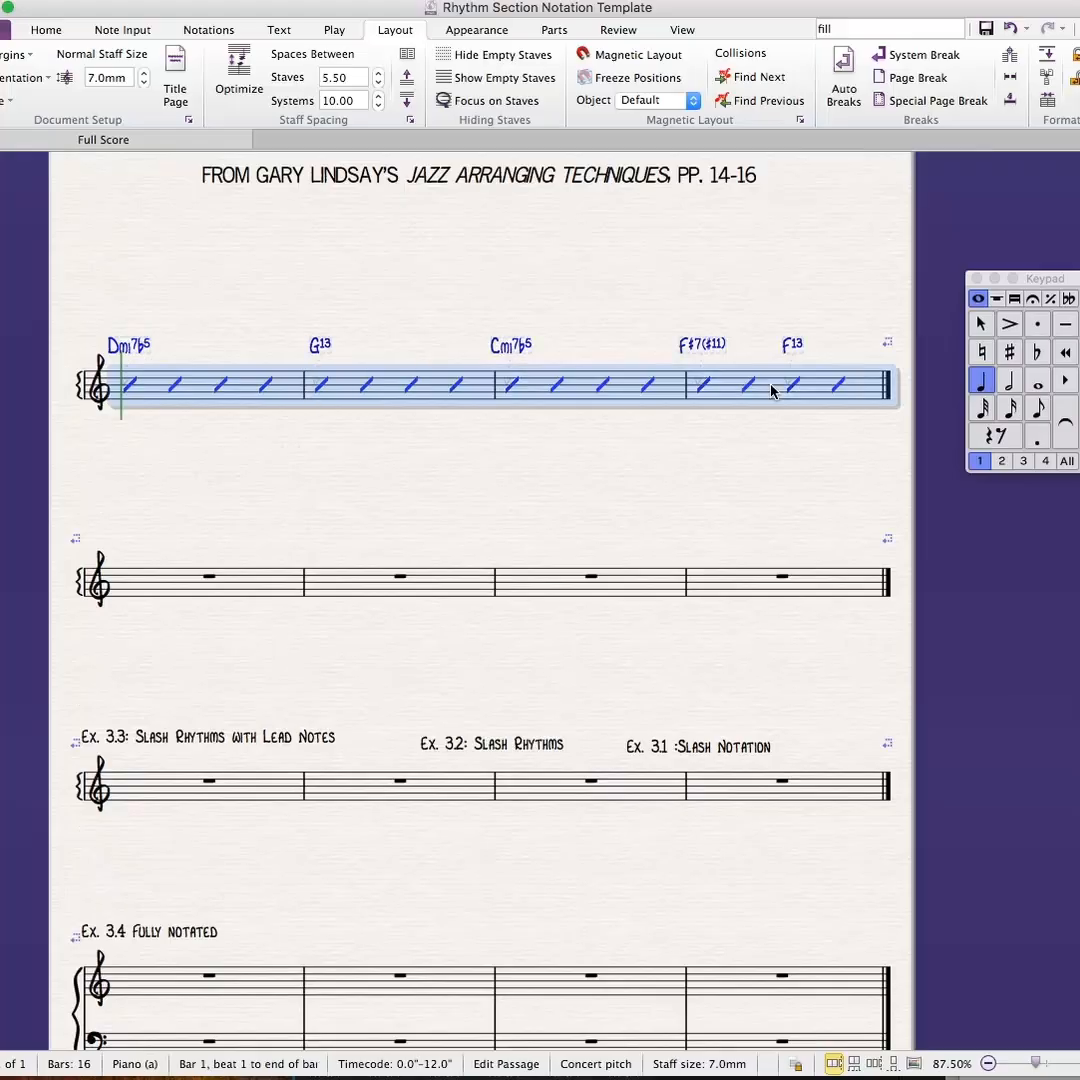
click(153, 584)
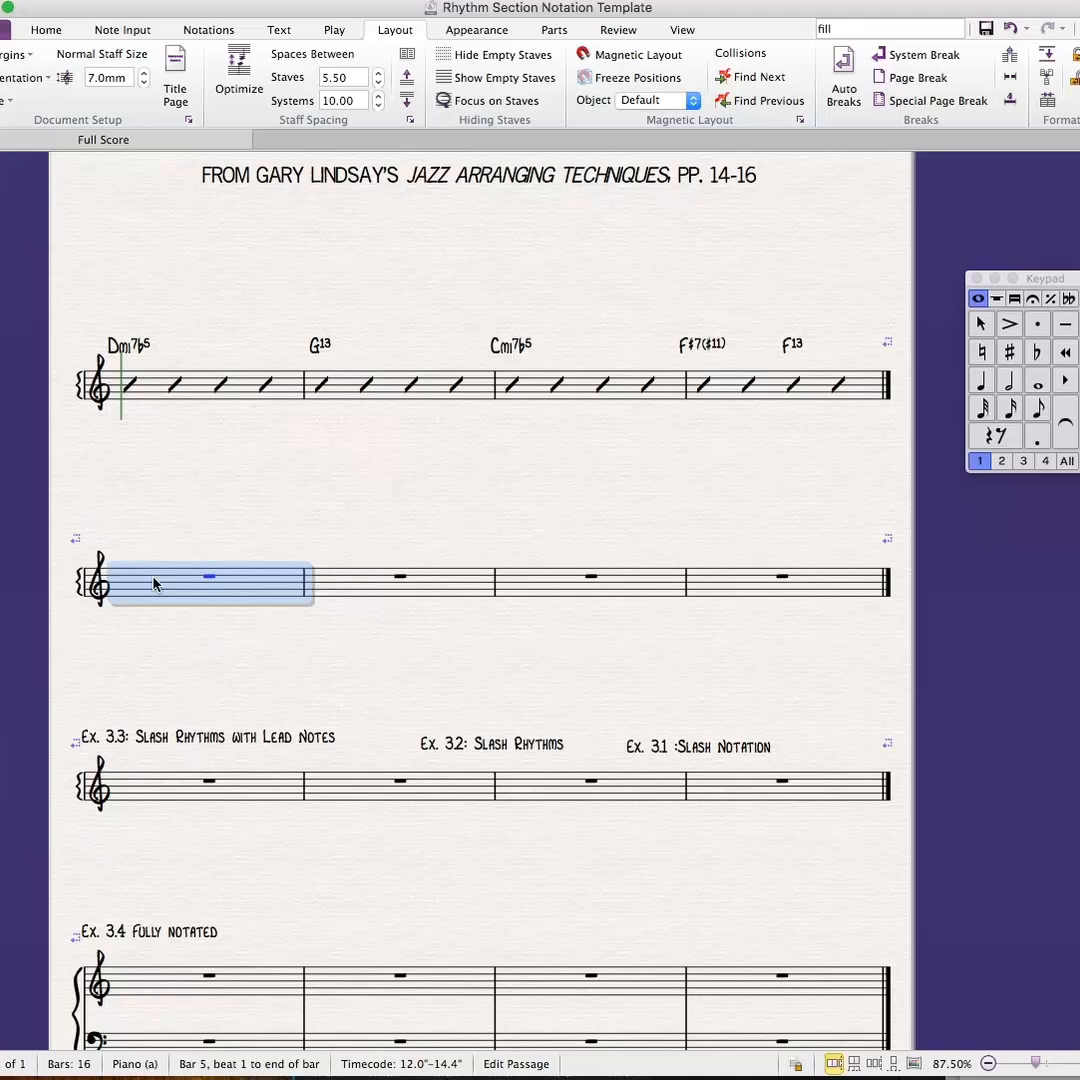
key(super+v)
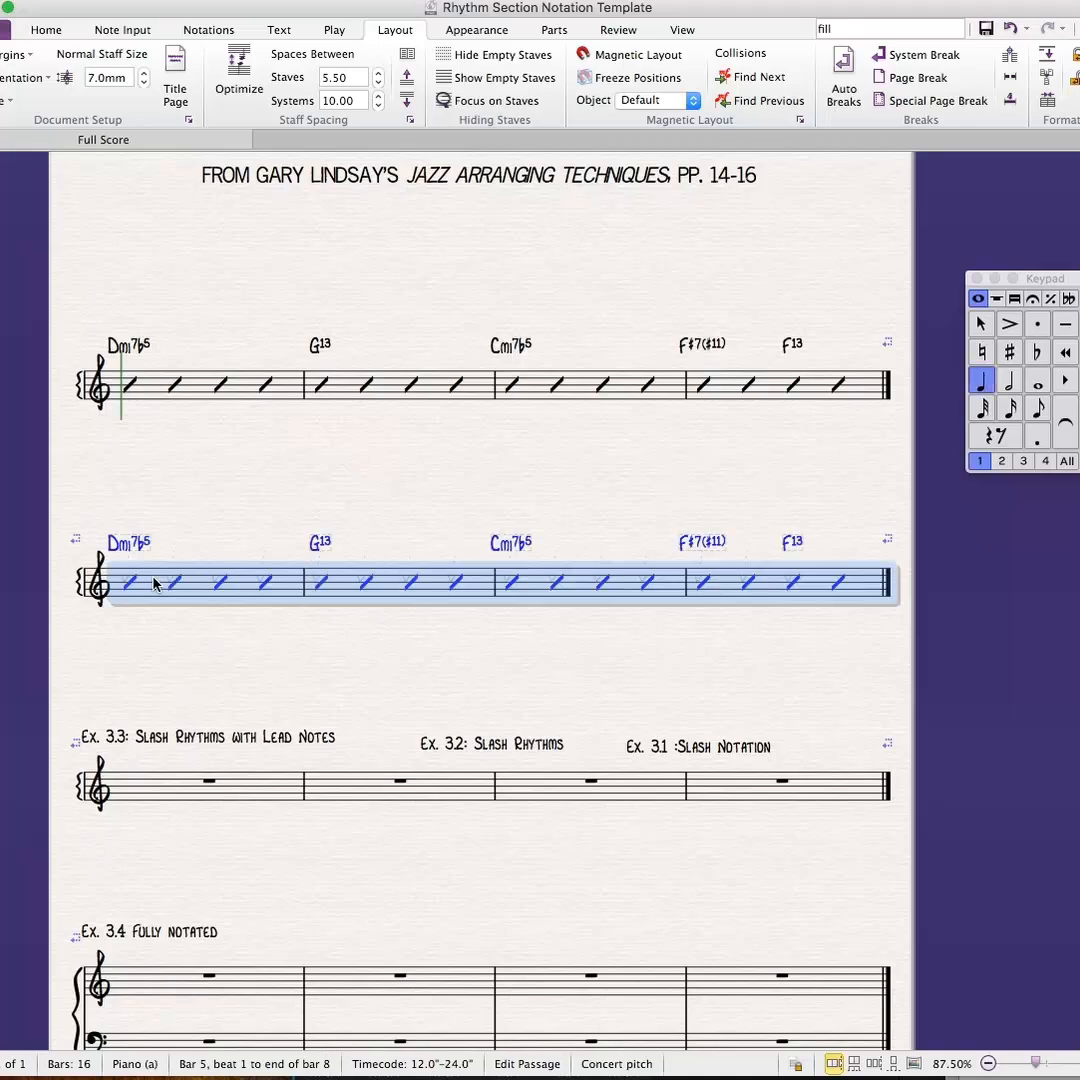
key(super+z)
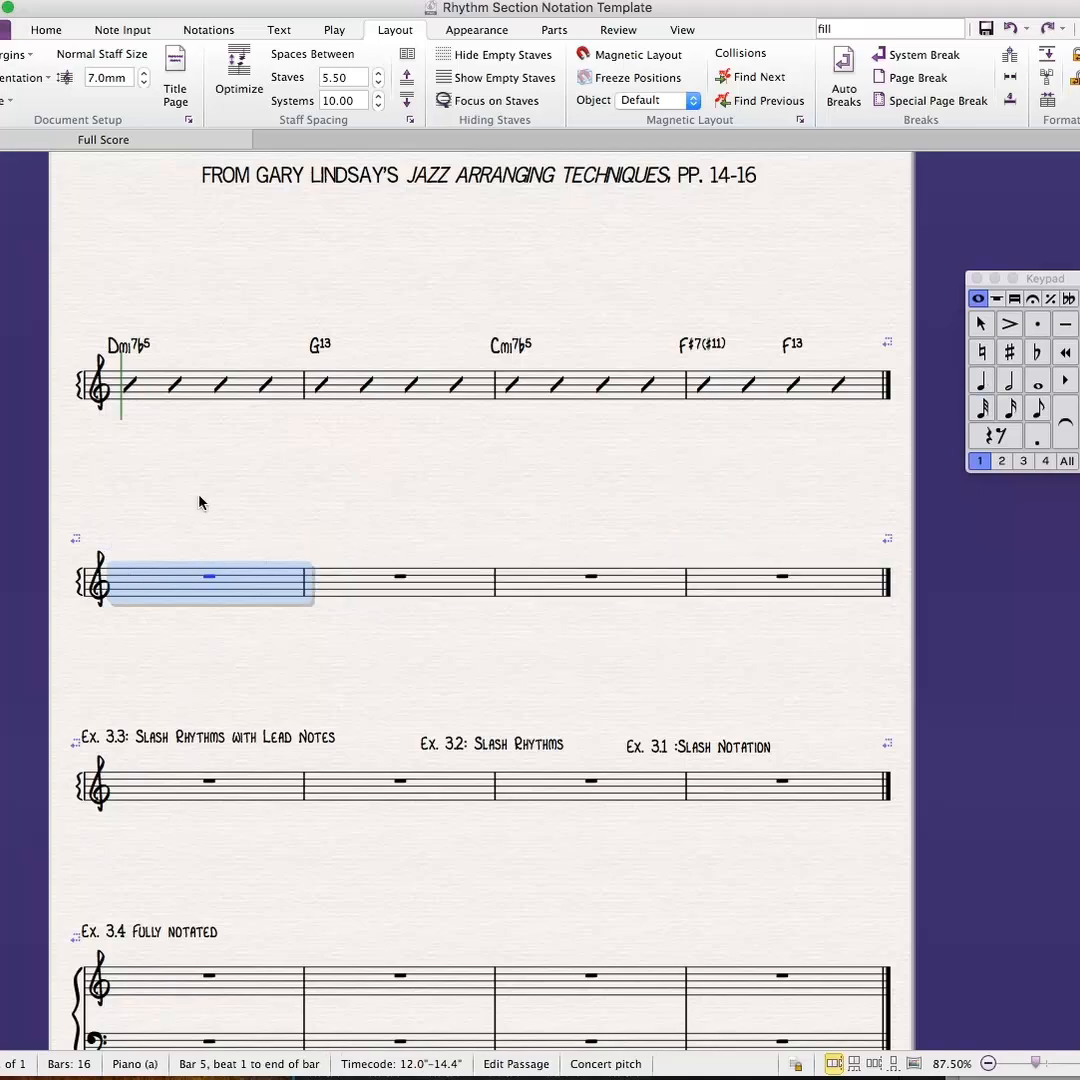
key(Escape)
- Repeat the four bars of Ex. 3.1, with slashes and chord symbols, directly onto the Ex. 3.2 staff
click(201, 385)
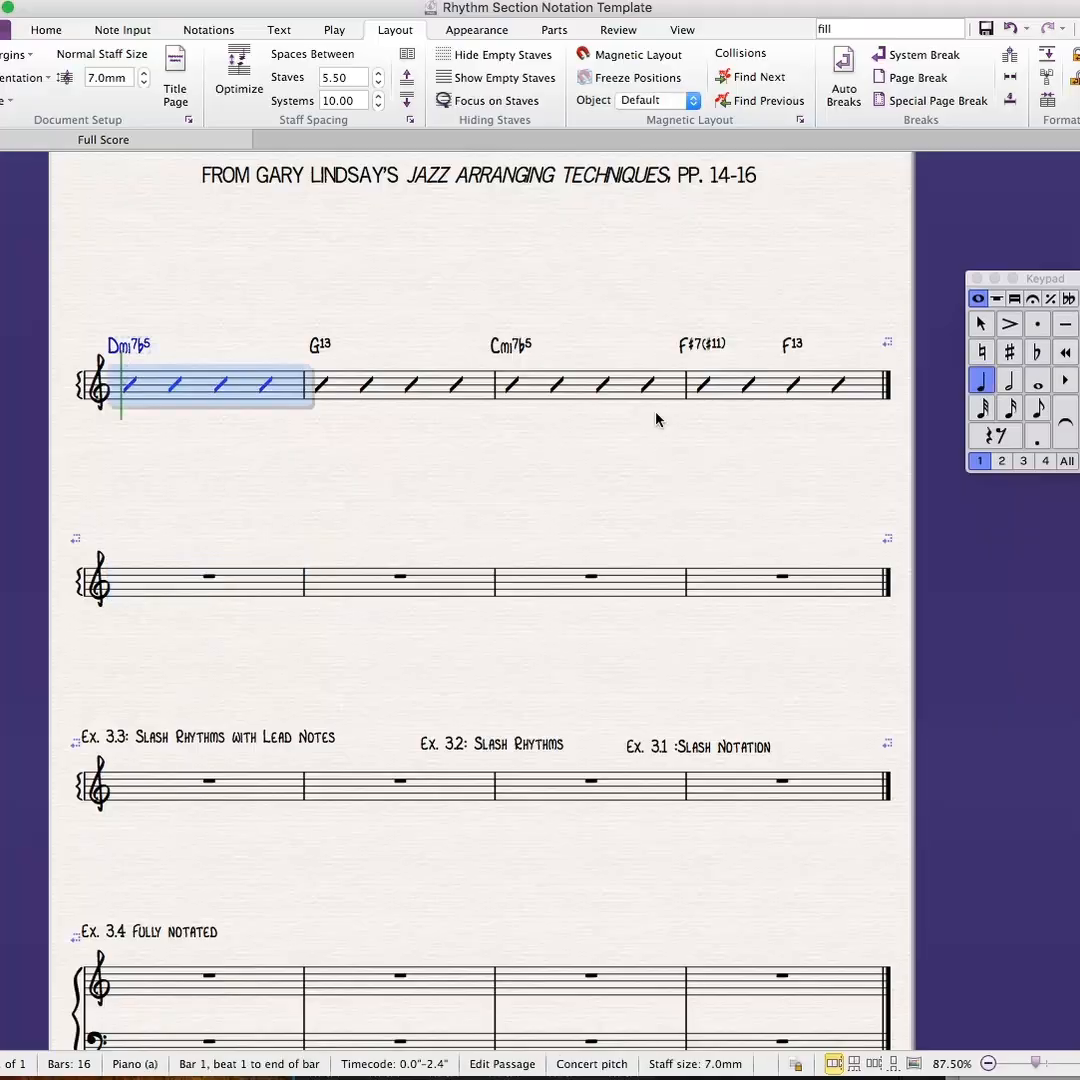
shift+click(818, 385)
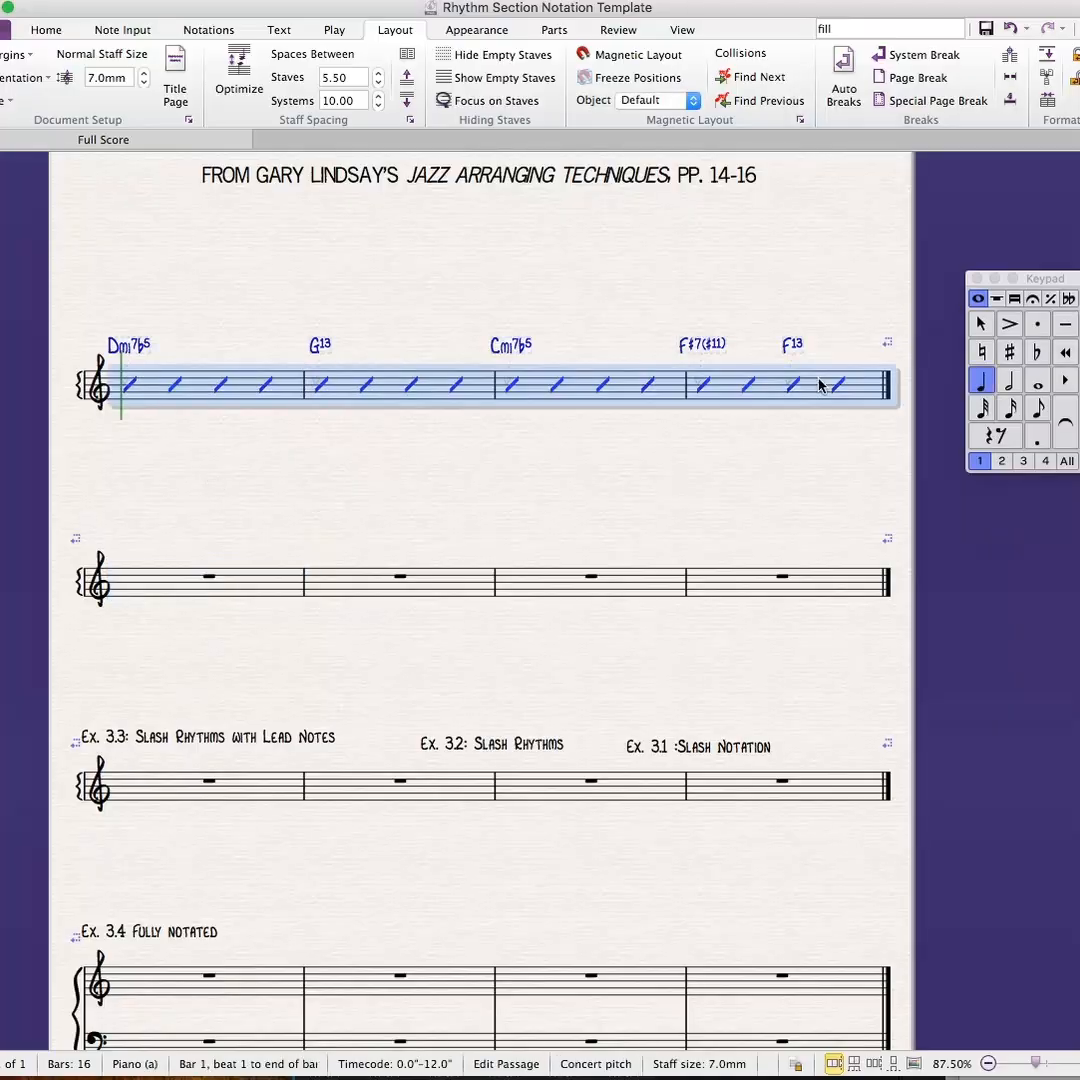
key(r)
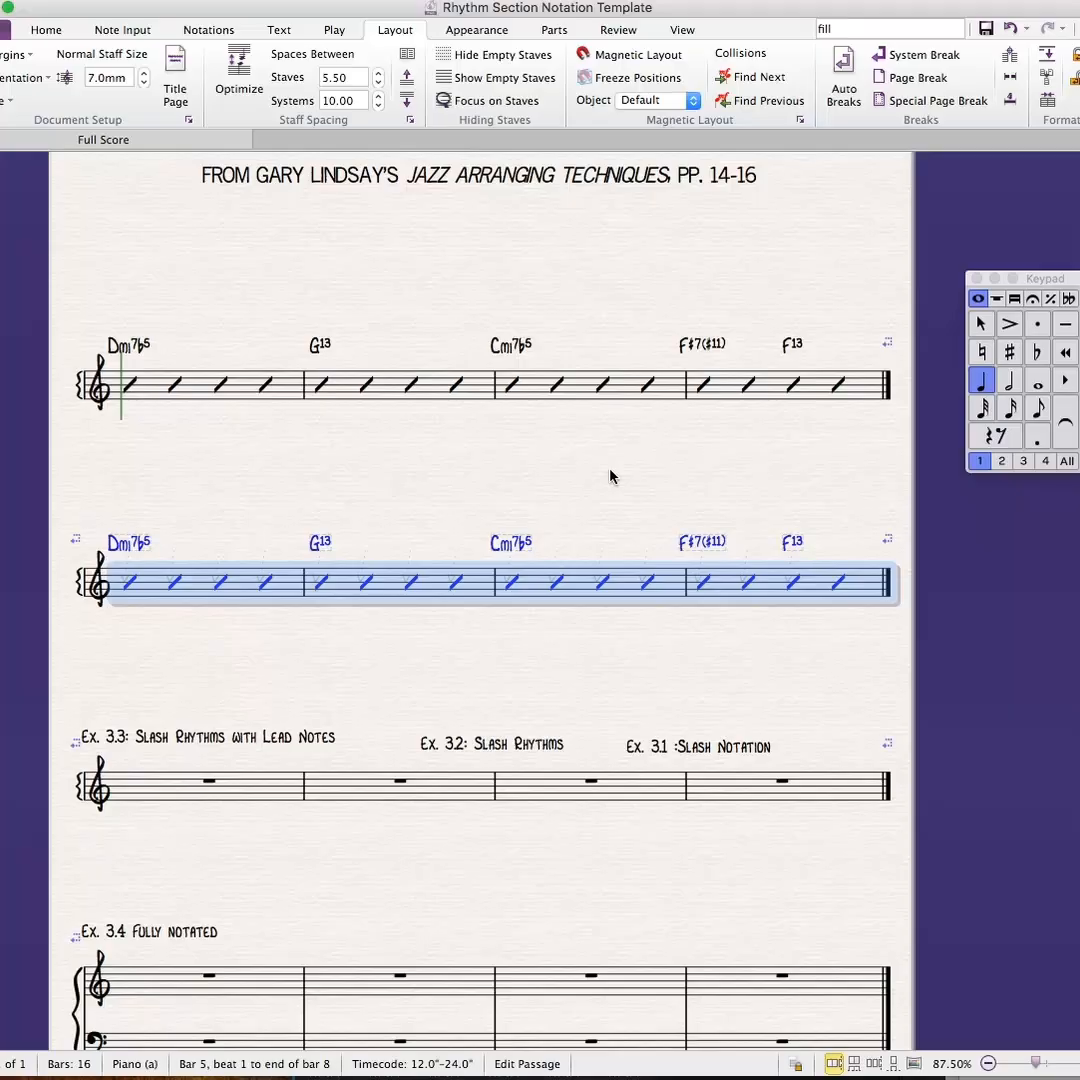
key(Escape)
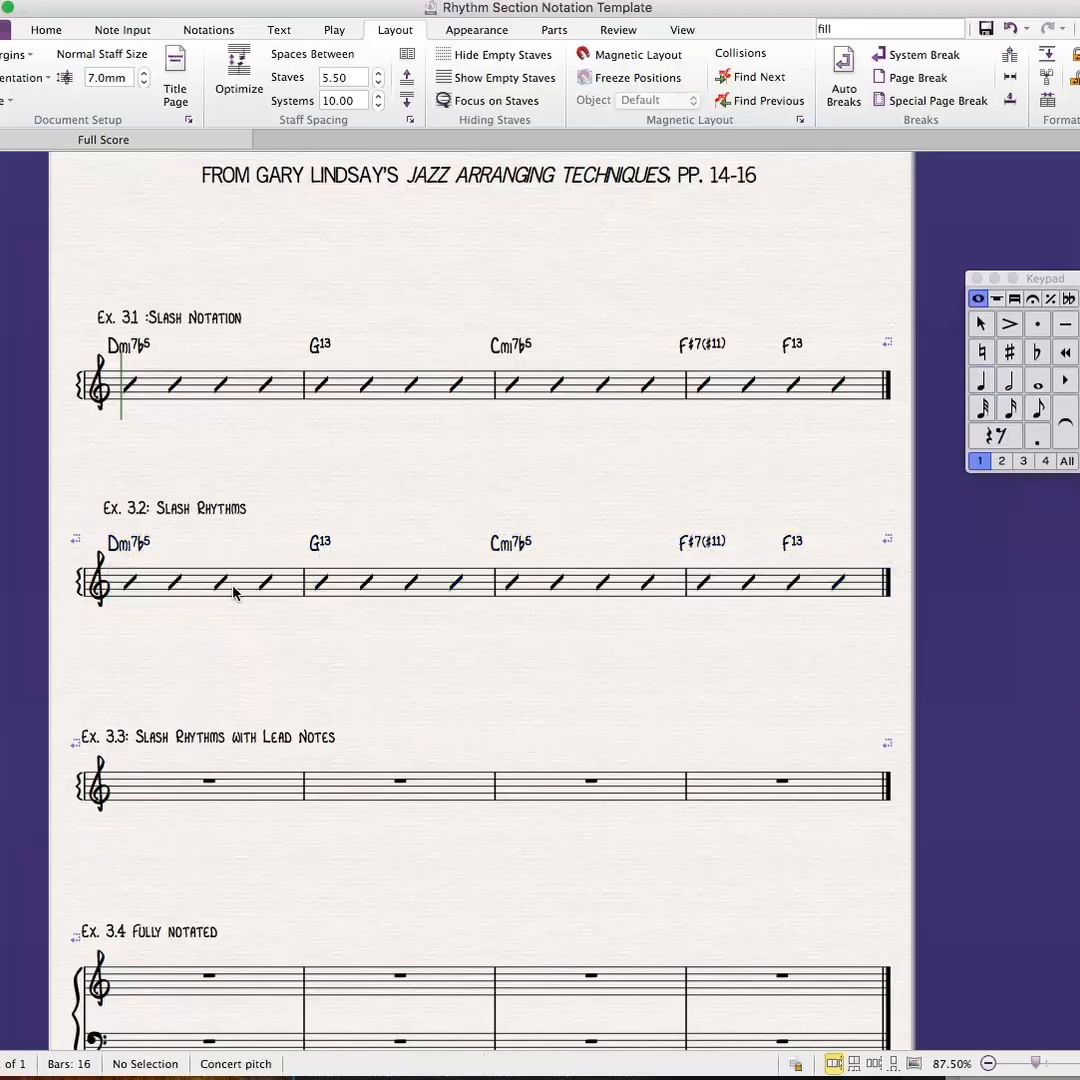
- Replace the beat-4 slash in the first bar of Ex. 3.2 with two eighth-note slashes, tying the second into the next bar
click(265, 588)
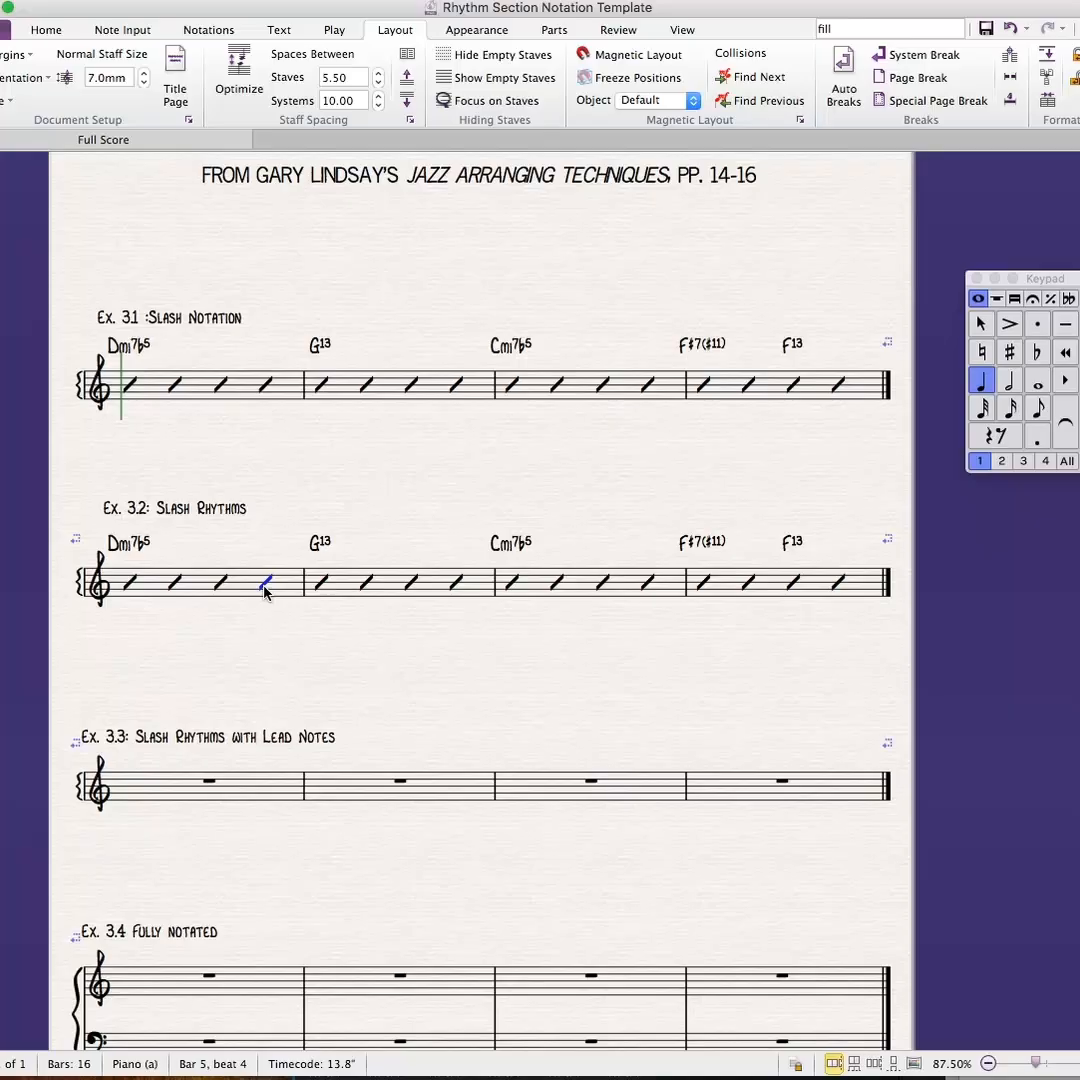
key(3)
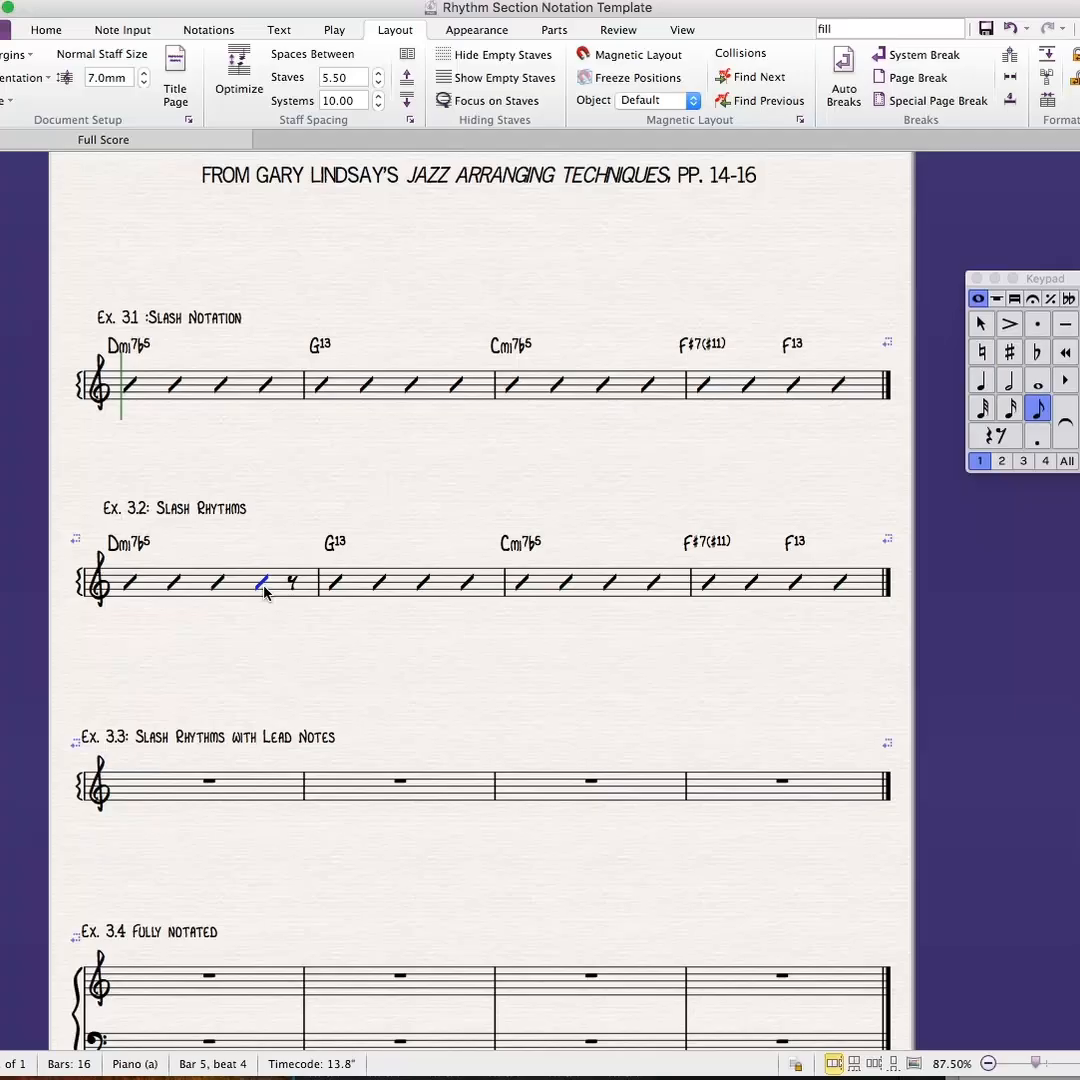
key(r)
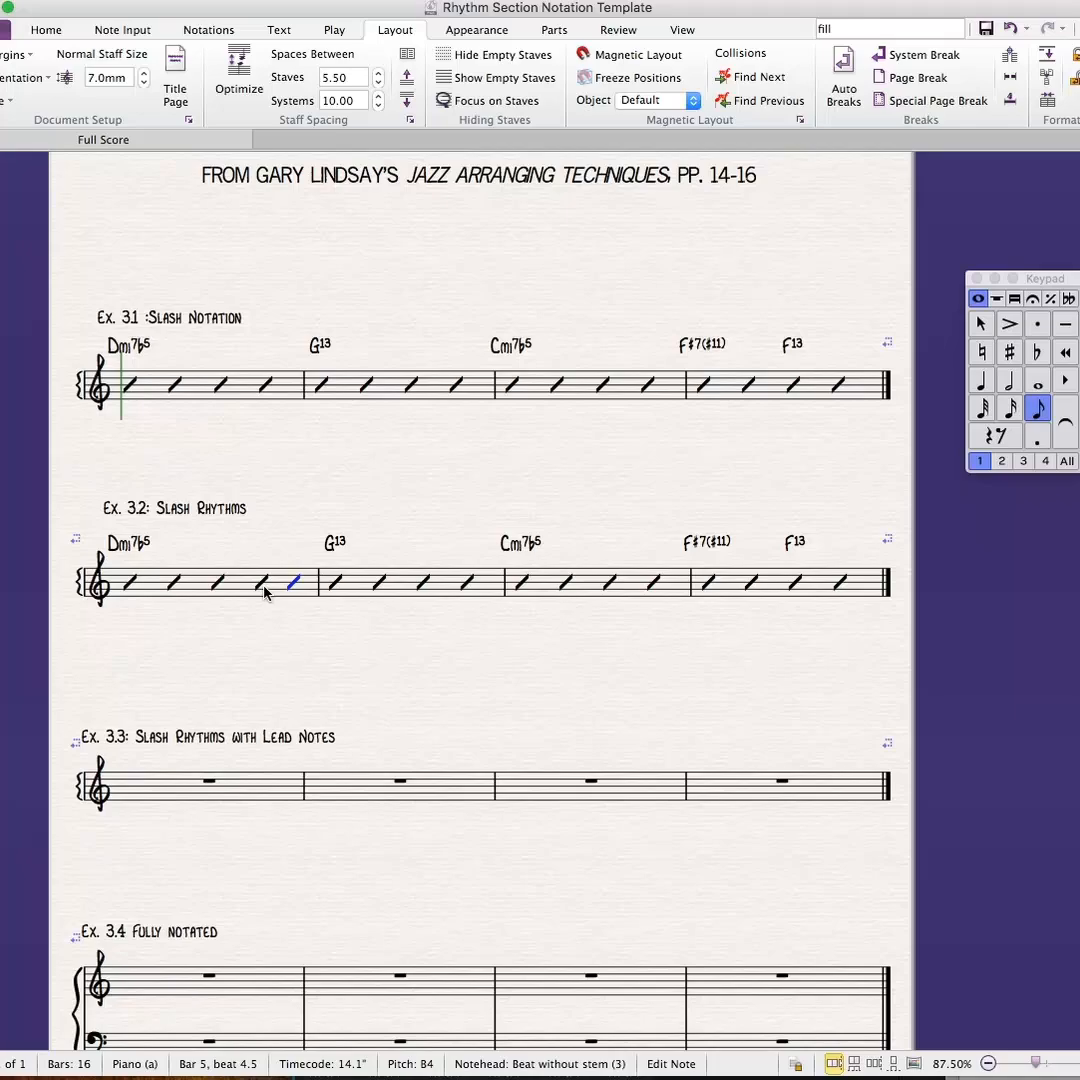
key(Return)
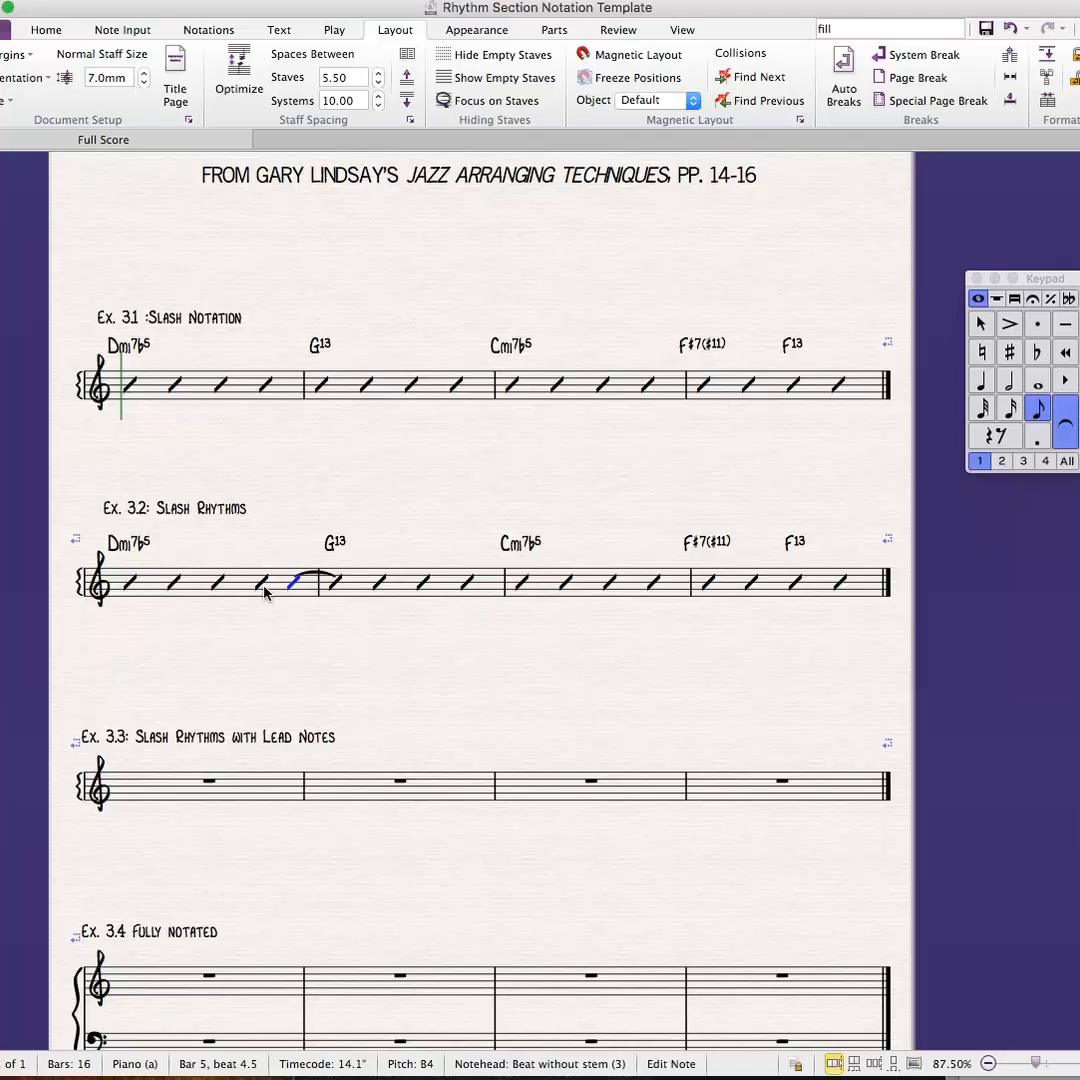
key(Escape)
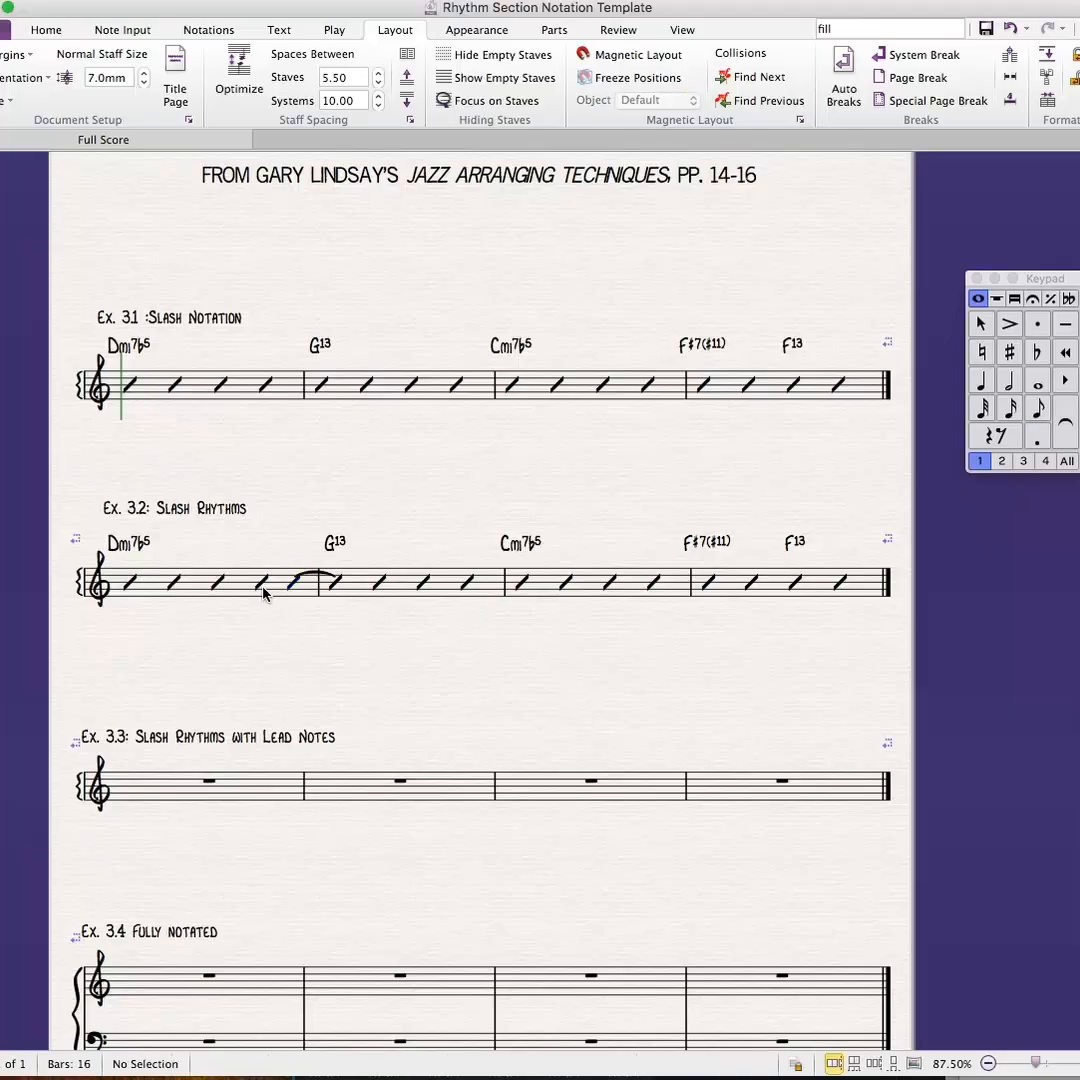
click(263, 585)
shift+click(292, 584)
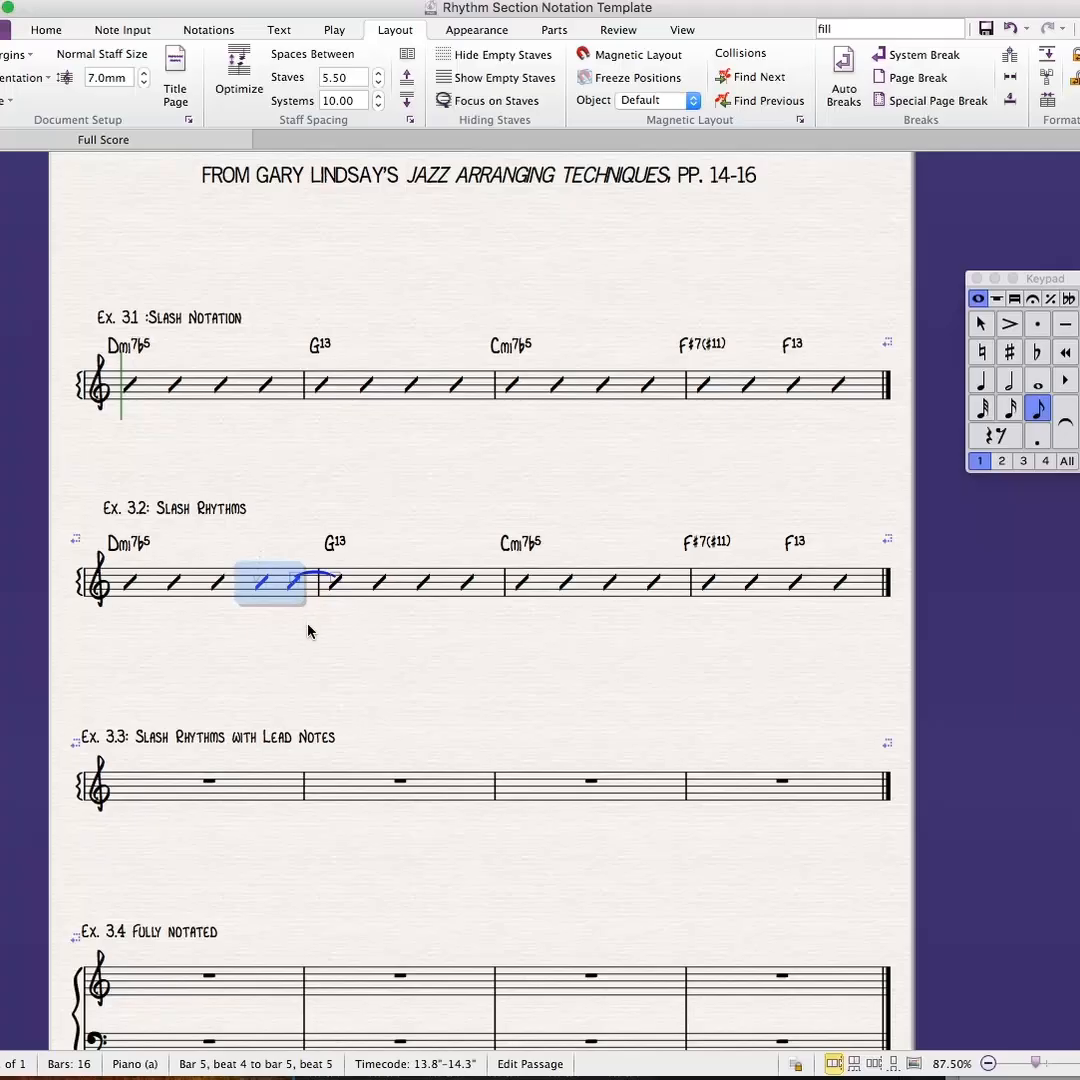
key(Escape)
click(218, 583)
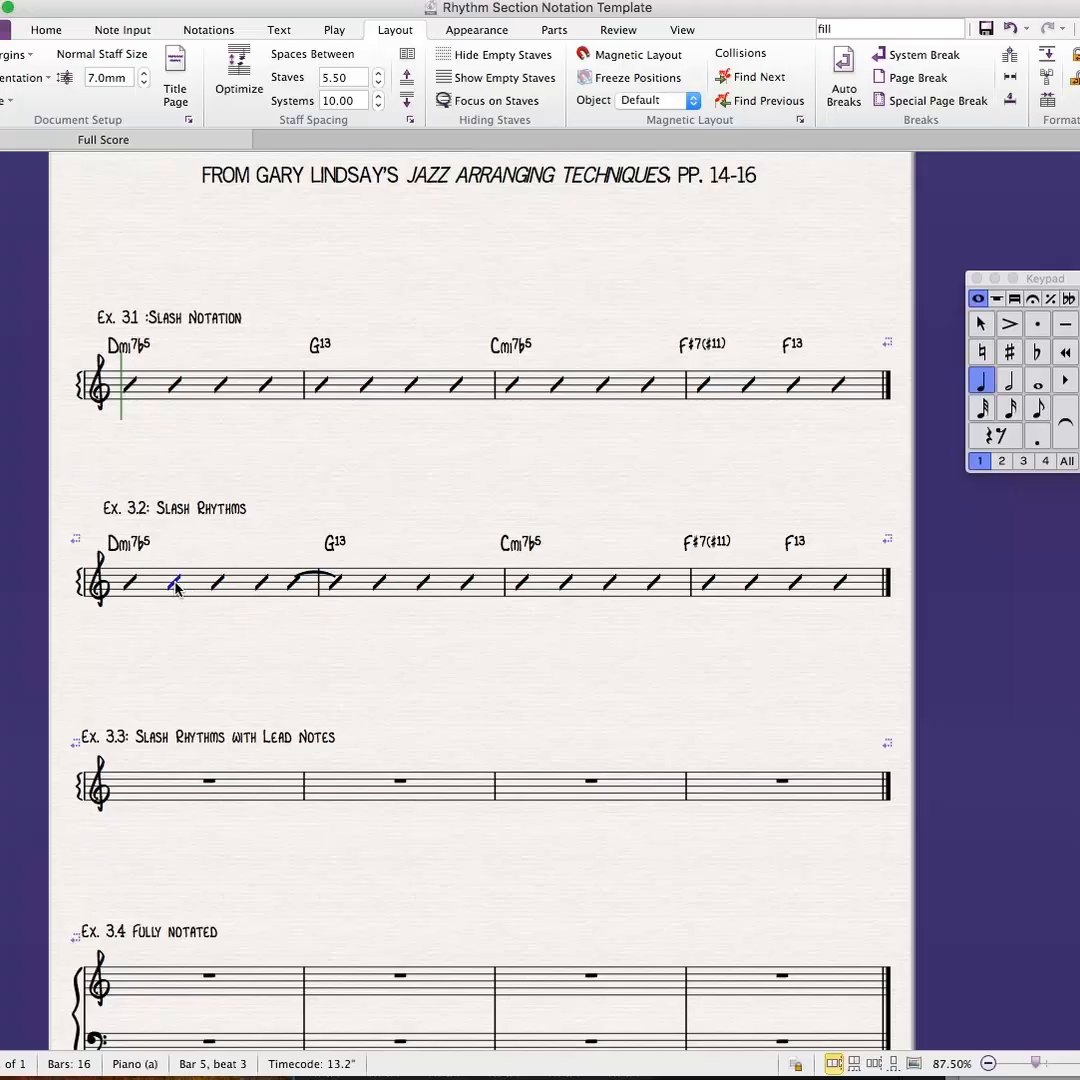
click(175, 588)
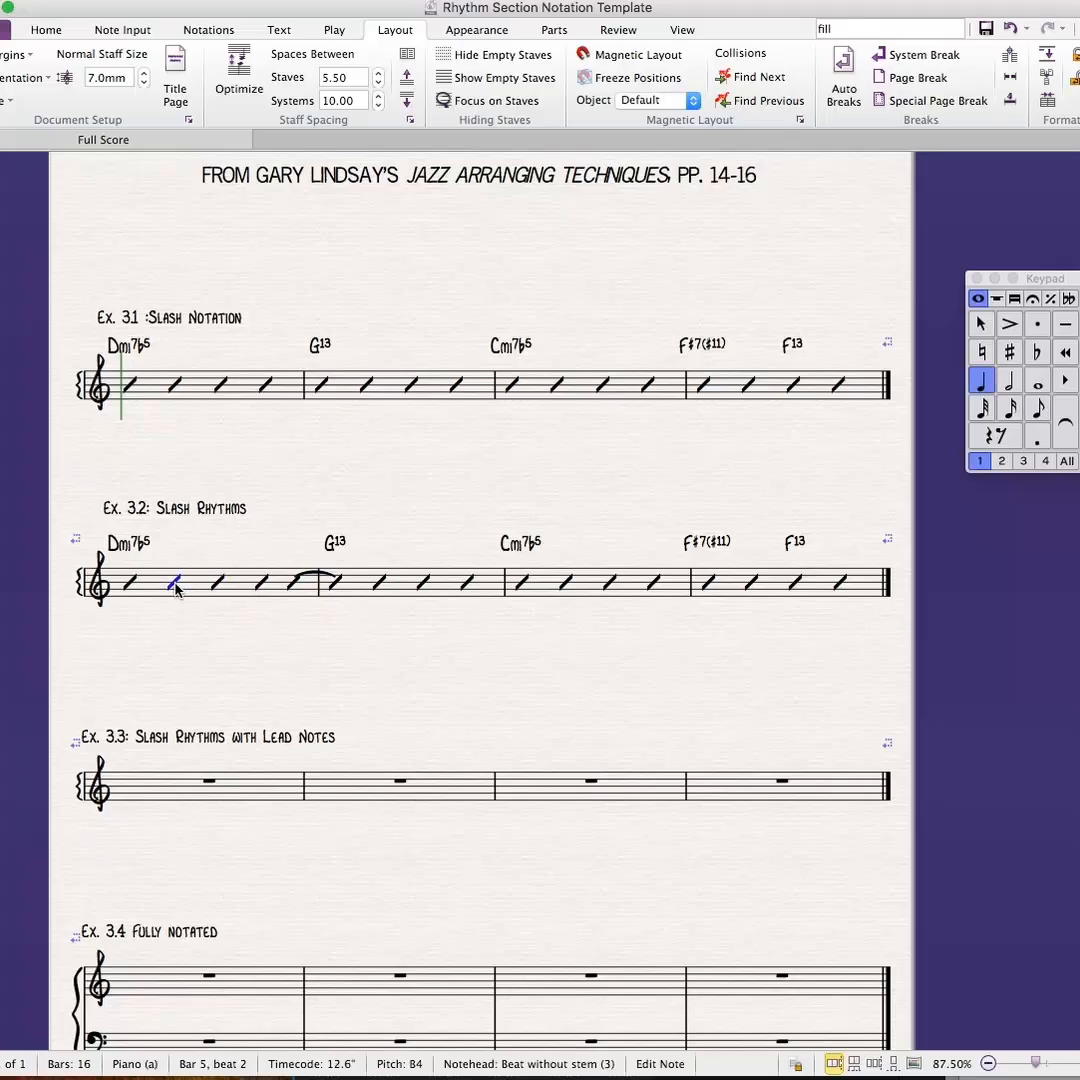
- Change the two beat-4 eighth slashes in bar 1 of Ex. 3.2 to the Beat with stem notehead
click(261, 585)
super+click(294, 586)
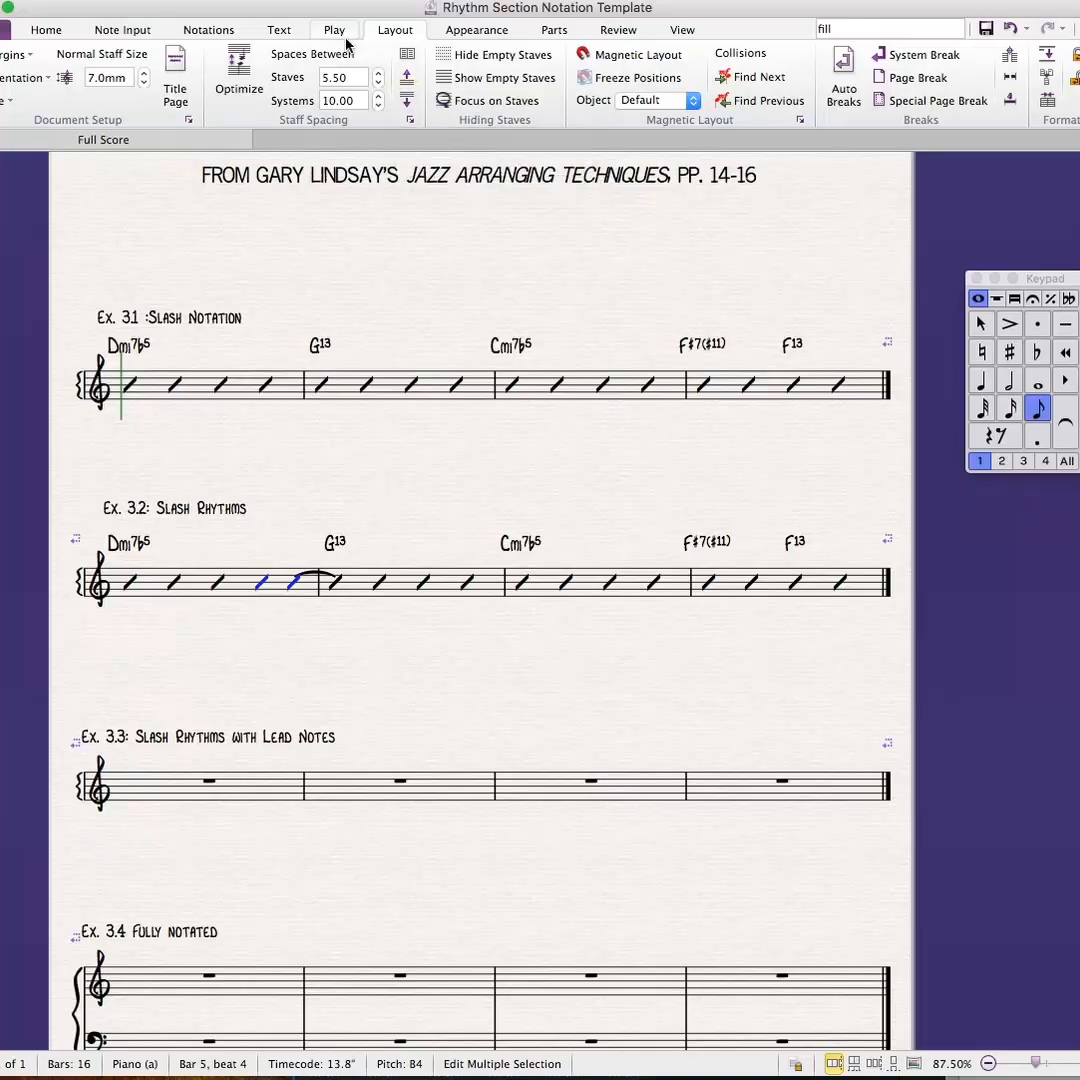
click(224, 32)
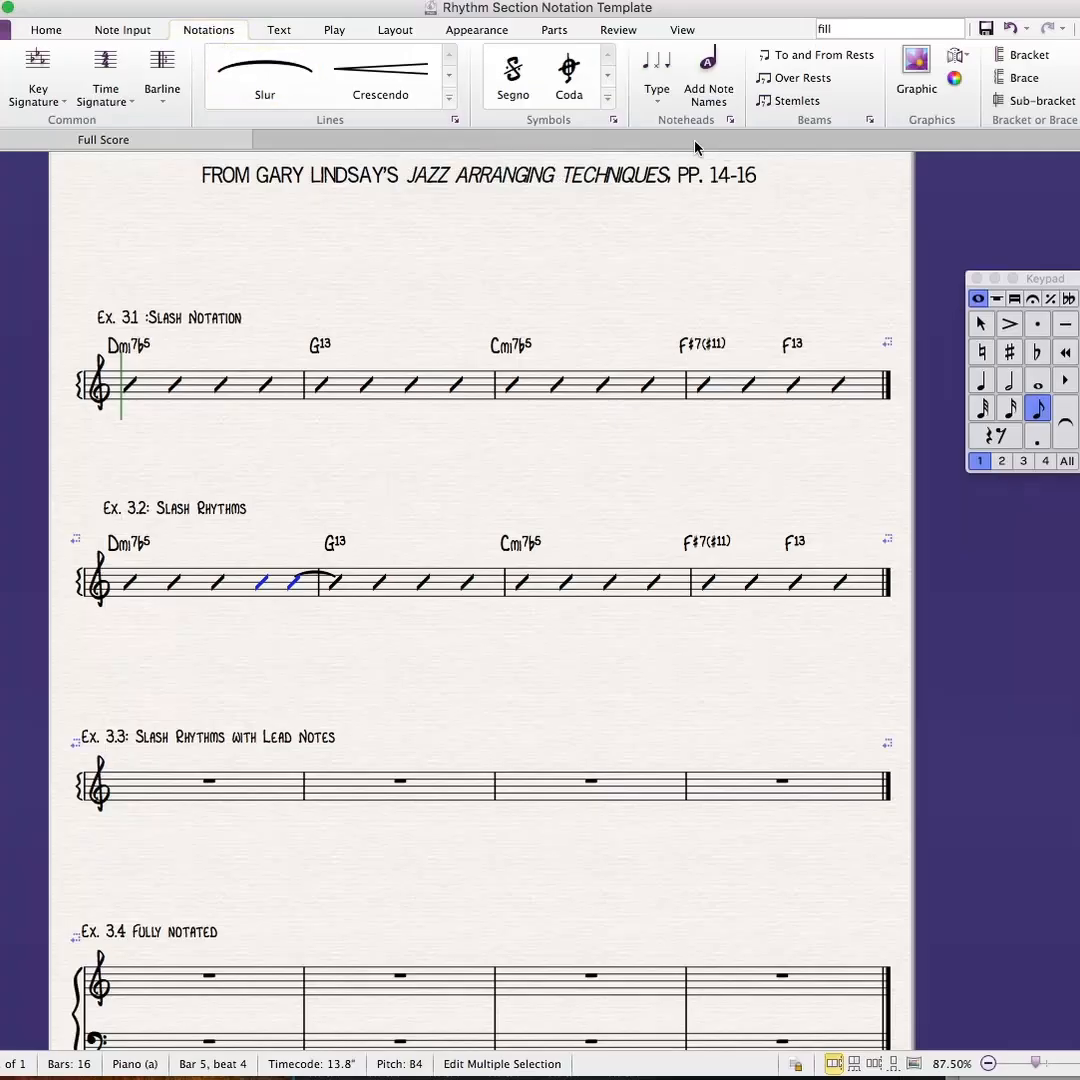
click(657, 100)
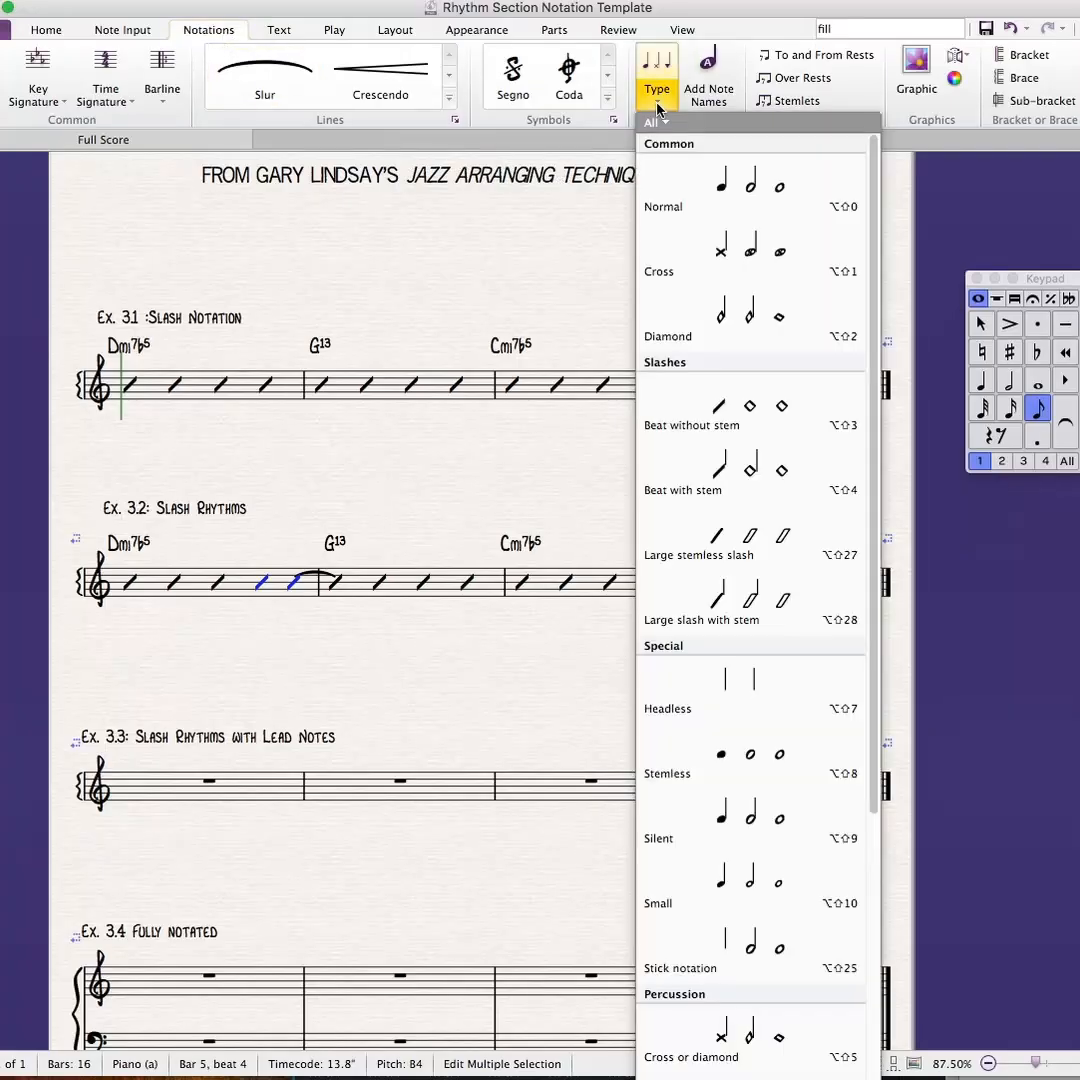
click(740, 473)
key(Escape)
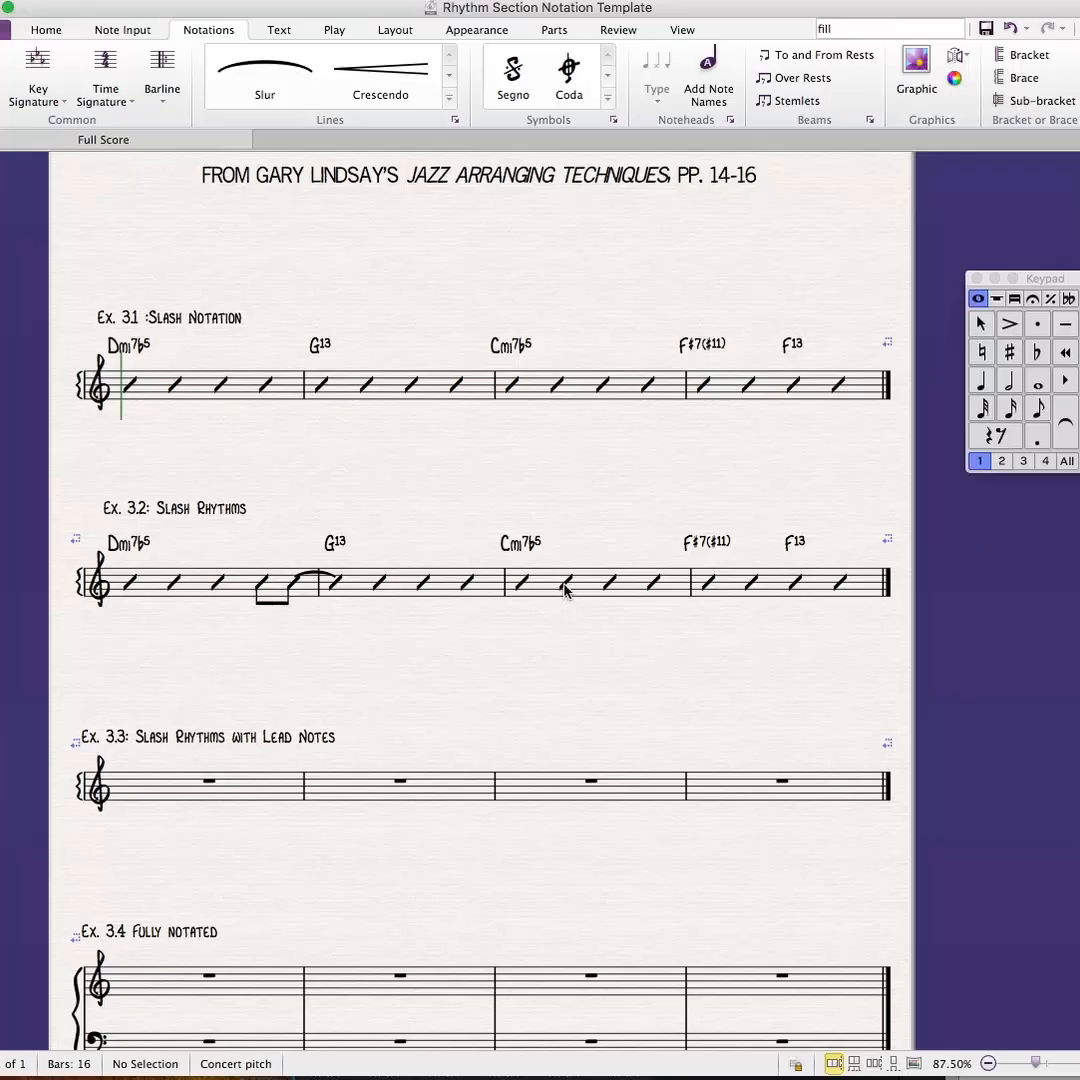
- Replace the beat-1 slash in bar 3 of Ex. 3.2 with an eighth rest followed by an eighth note B
click(524, 585)
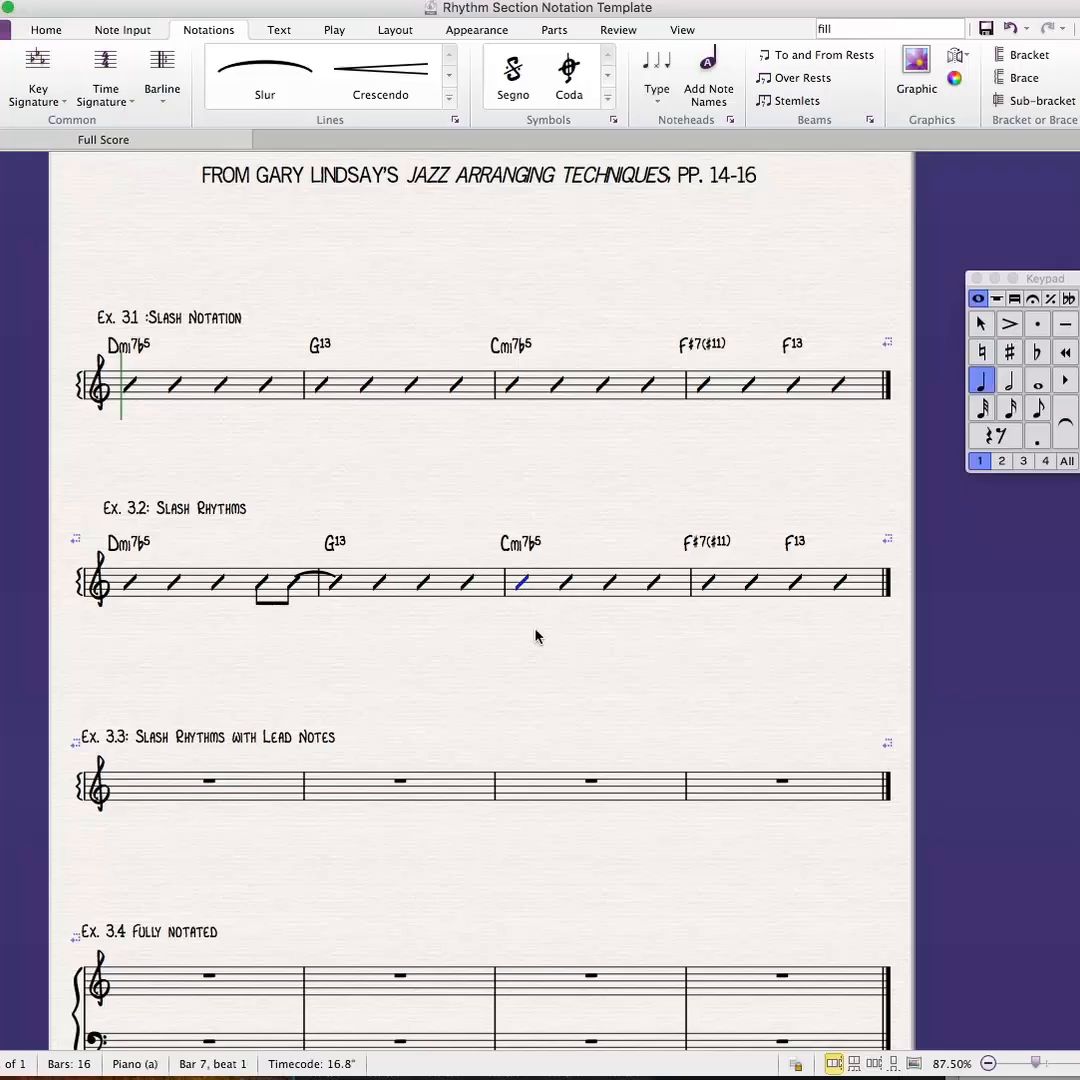
key(3)
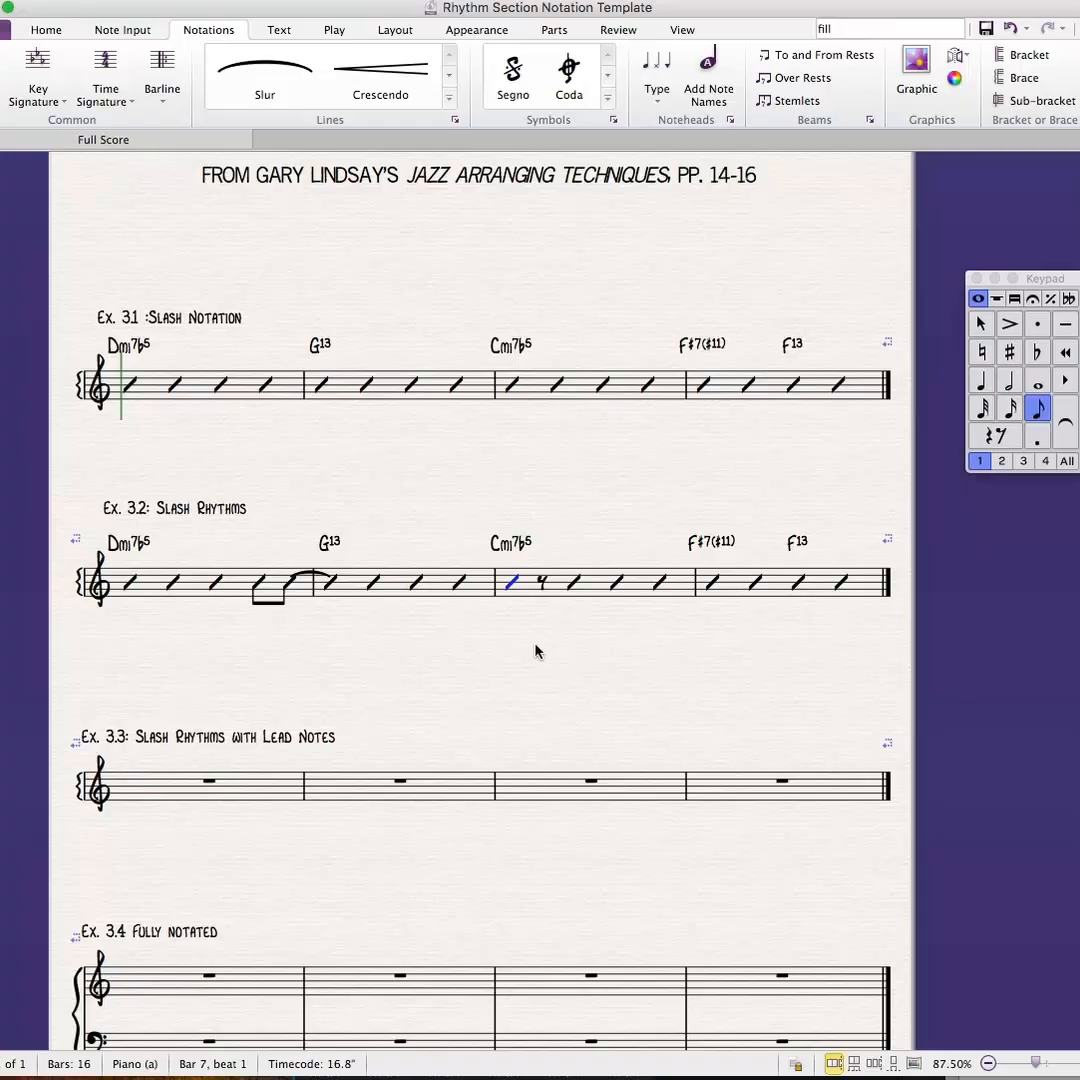
key(0)
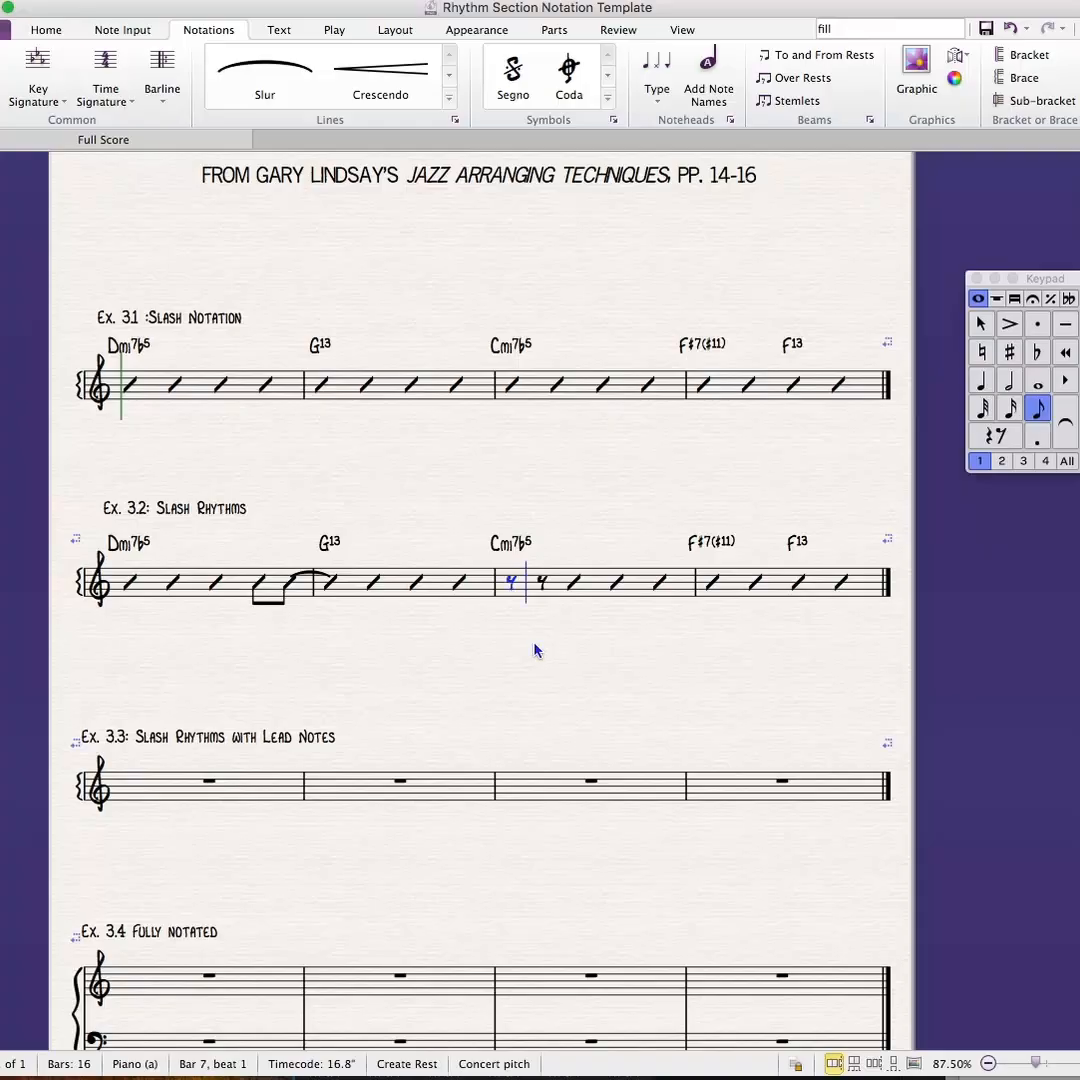
key(Right)
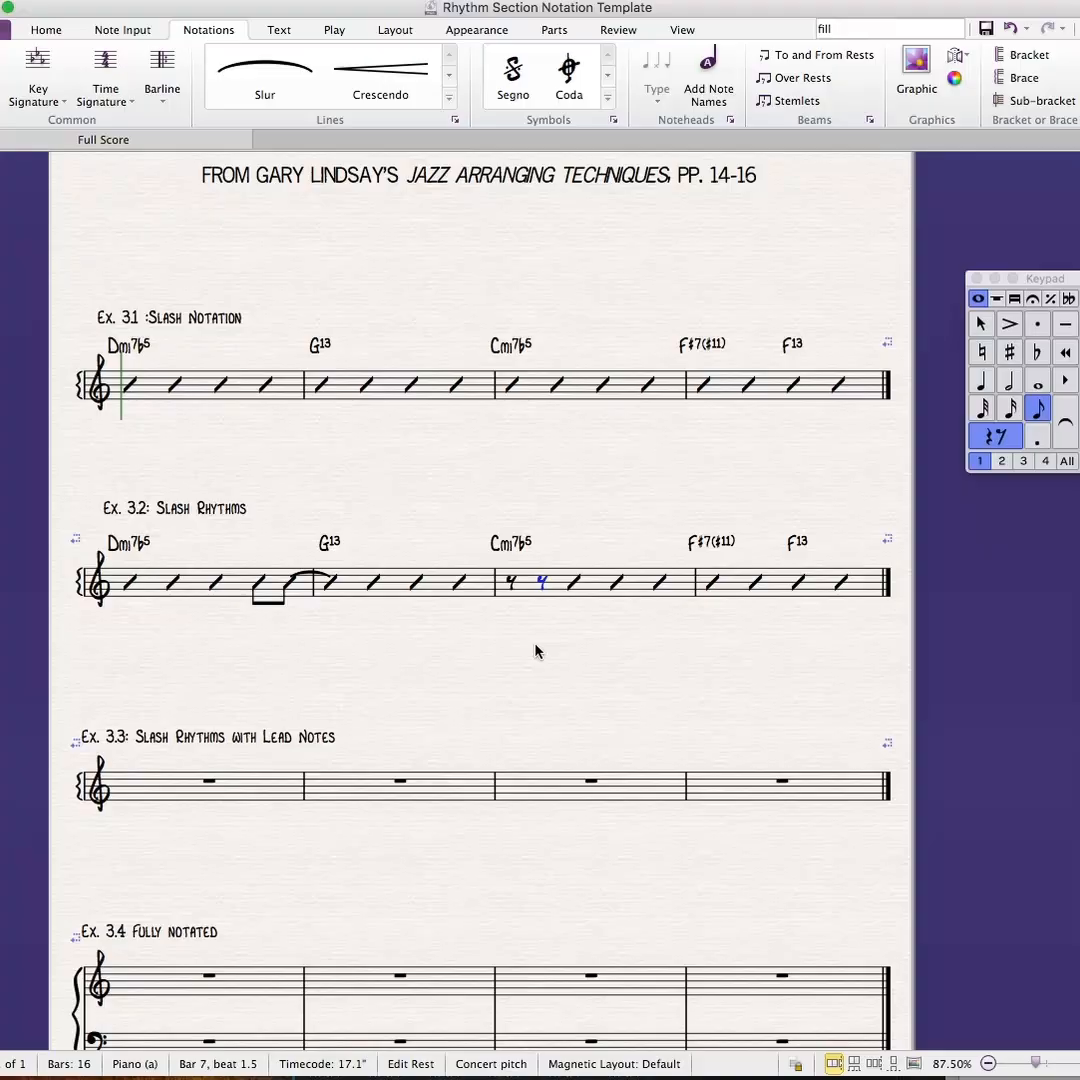
key(b)
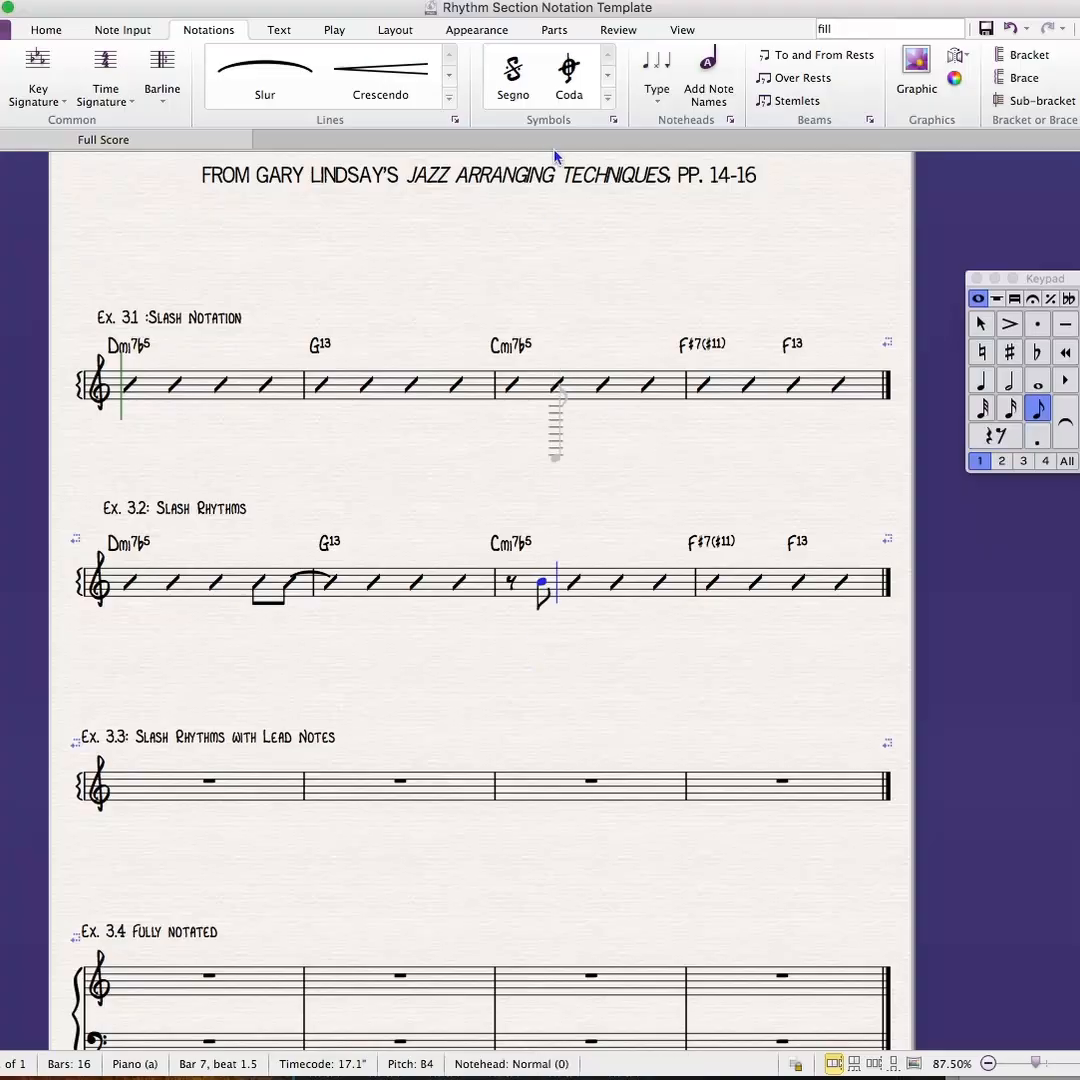
- Try to apply the Beat with stem notehead to the new eighth note during note entry, and leave note entry
click(656, 82)
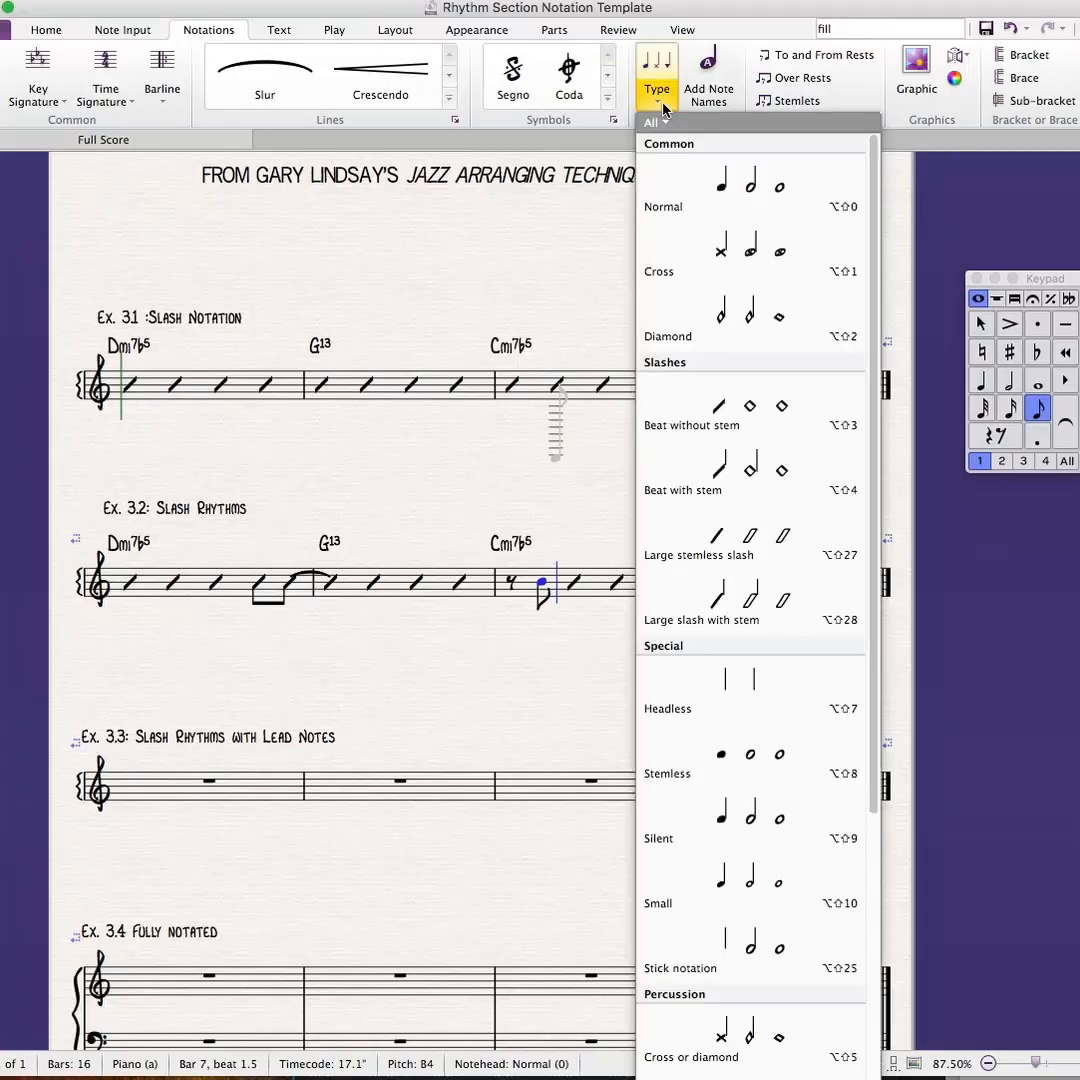
click(765, 478)
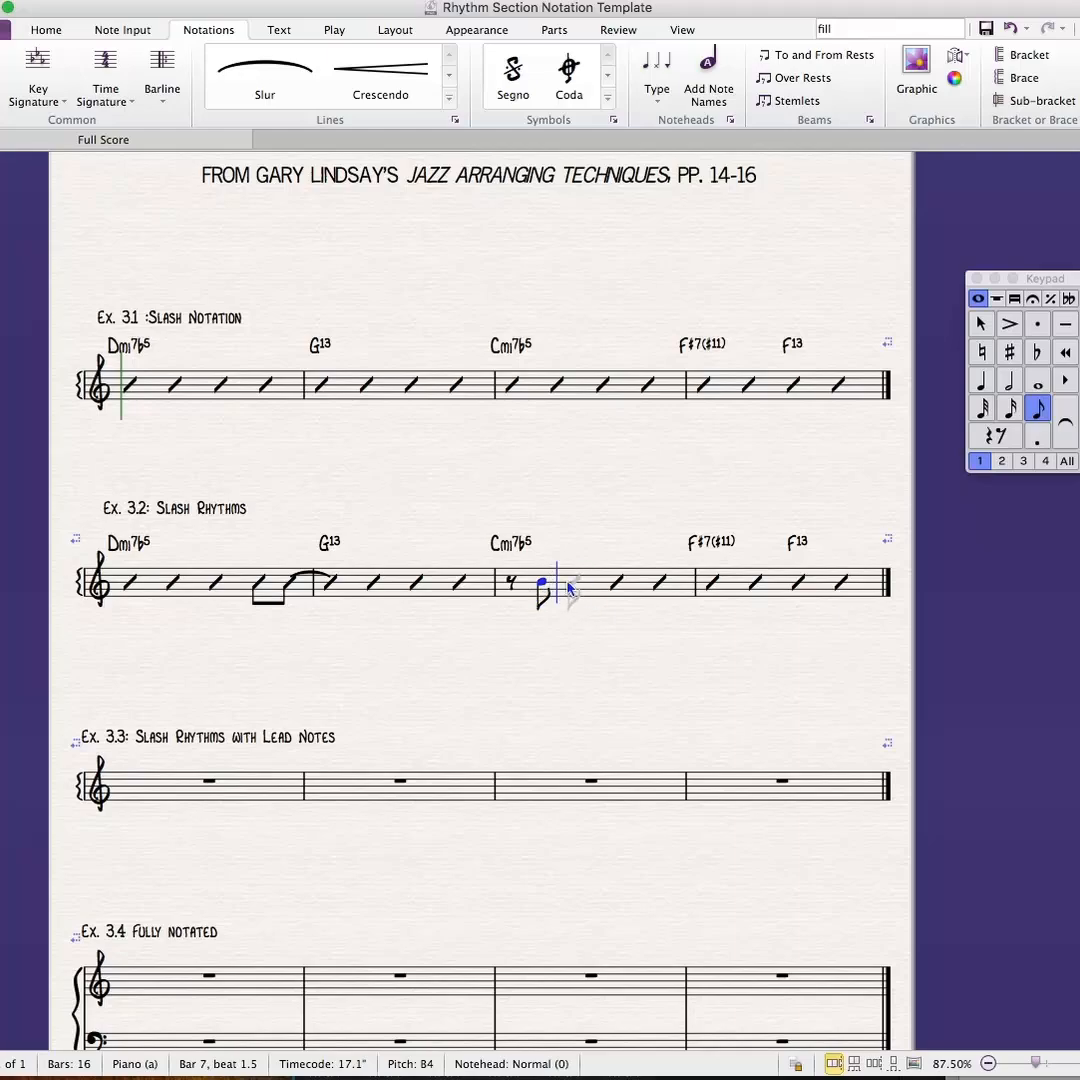
key(Escape)
key(Escape)
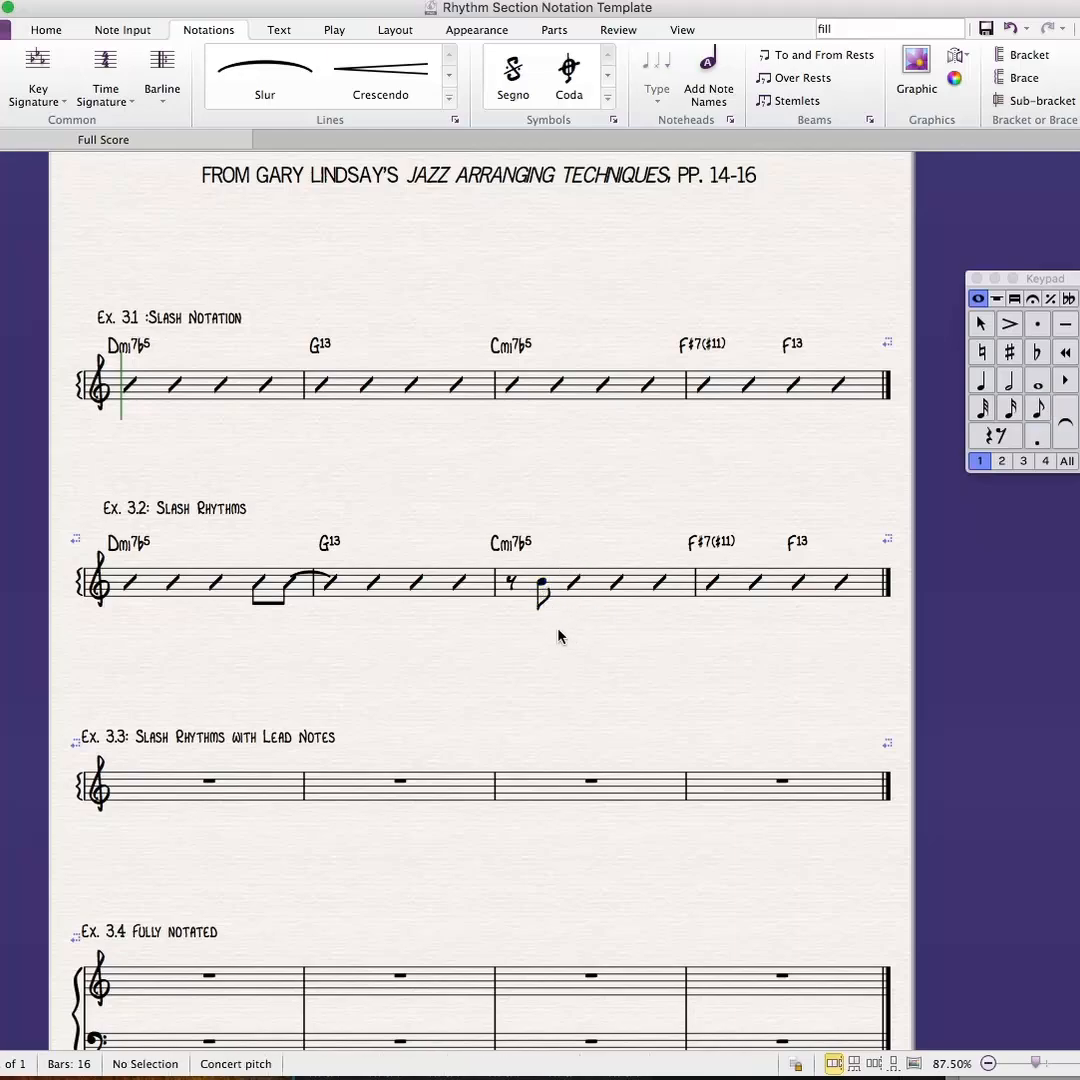
- Change the off-beat eighth note in bar 3 of Ex. 3.2 to the Beat with stem notehead
click(541, 582)
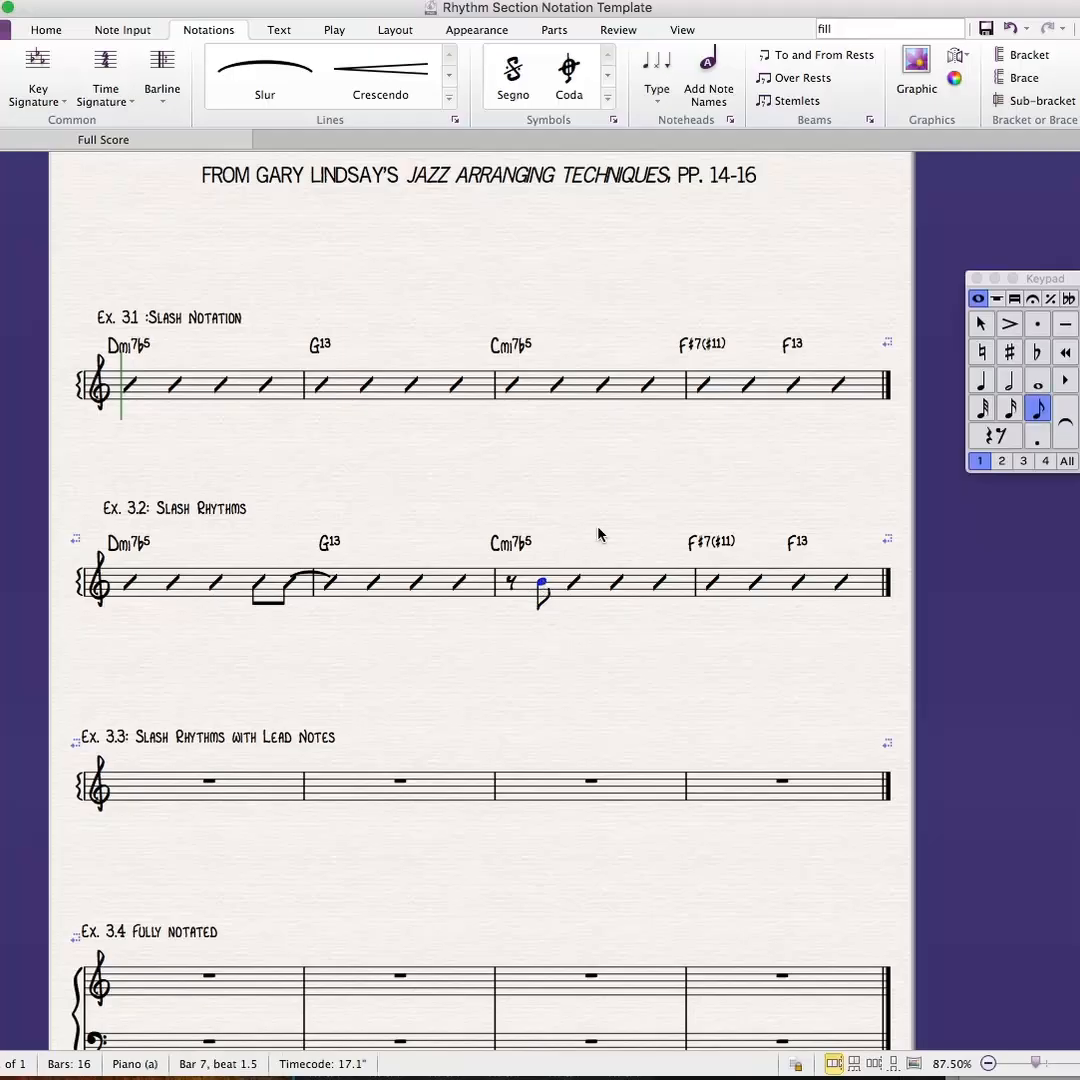
click(657, 92)
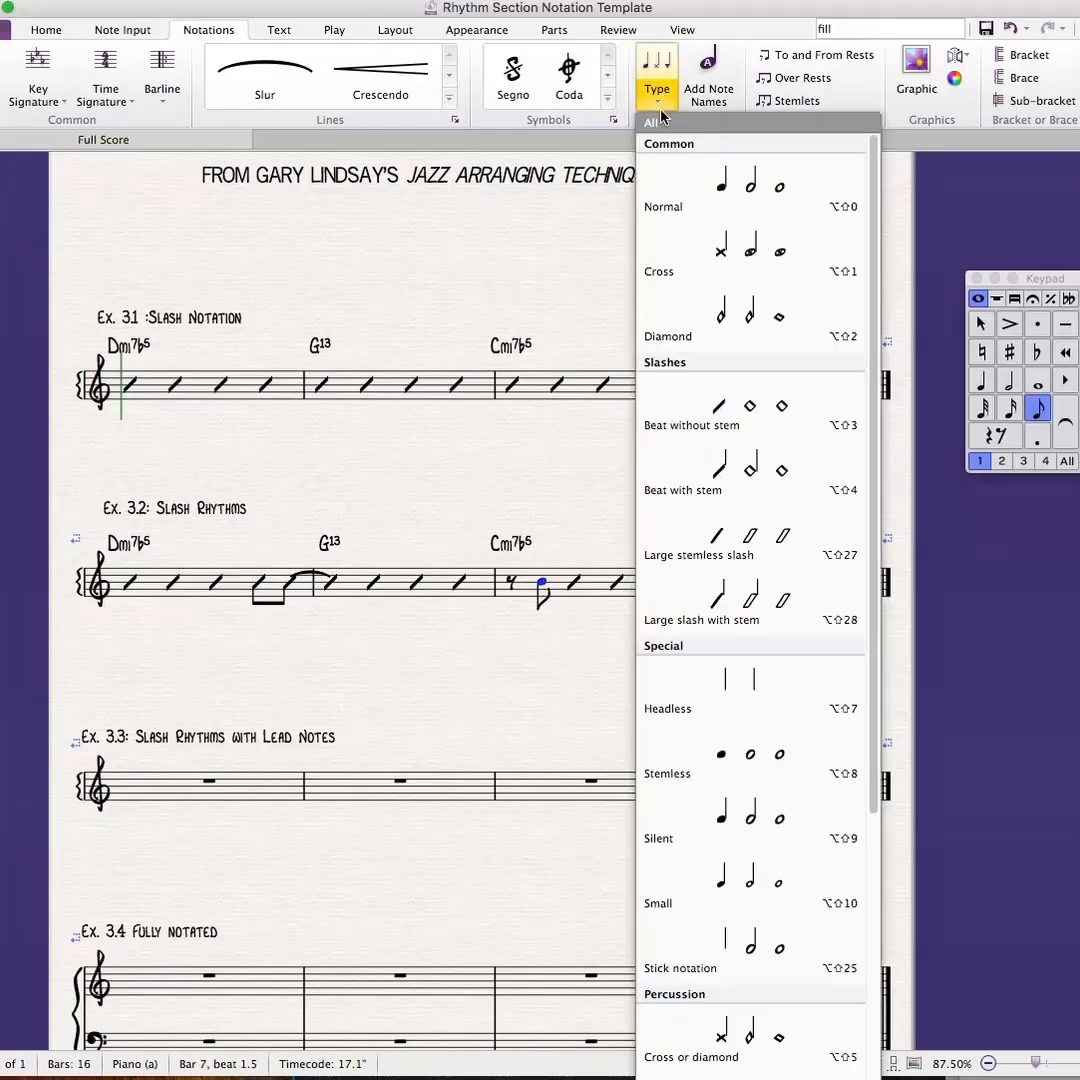
click(716, 460)
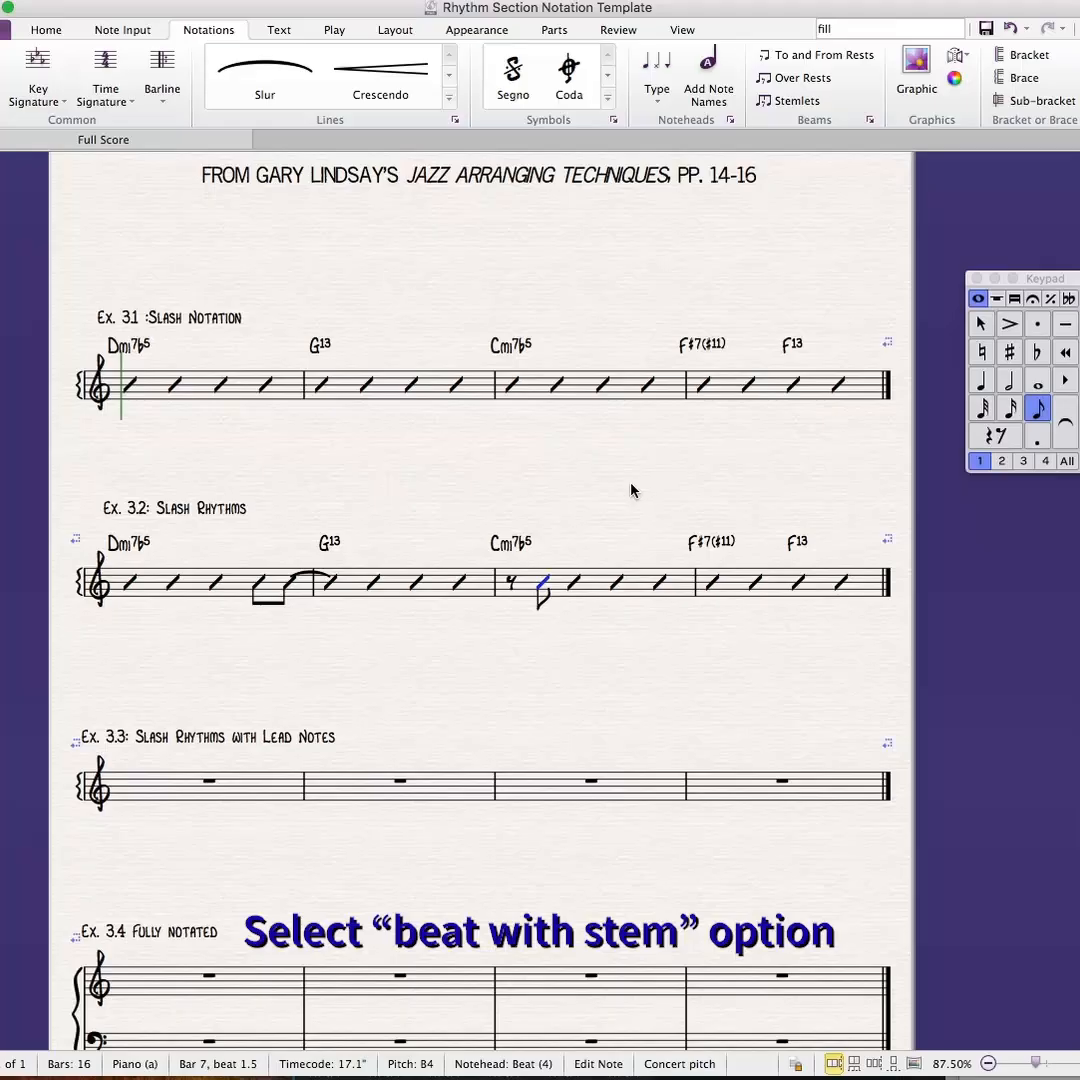
key(Escape)
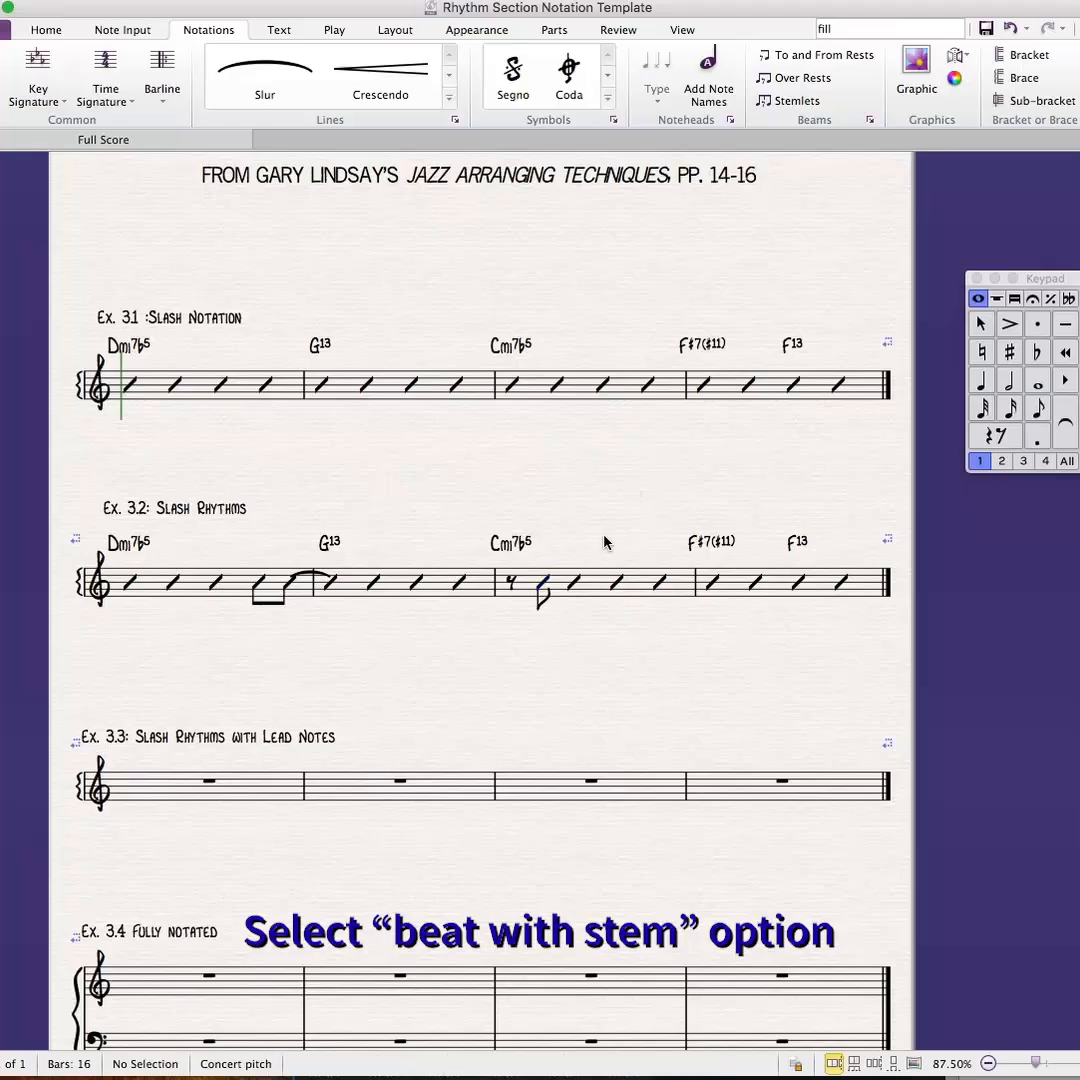
- Replace the slashes on beats 2 and 3 in bar 3 of Ex. 3.2 with quarter rests
click(573, 582)
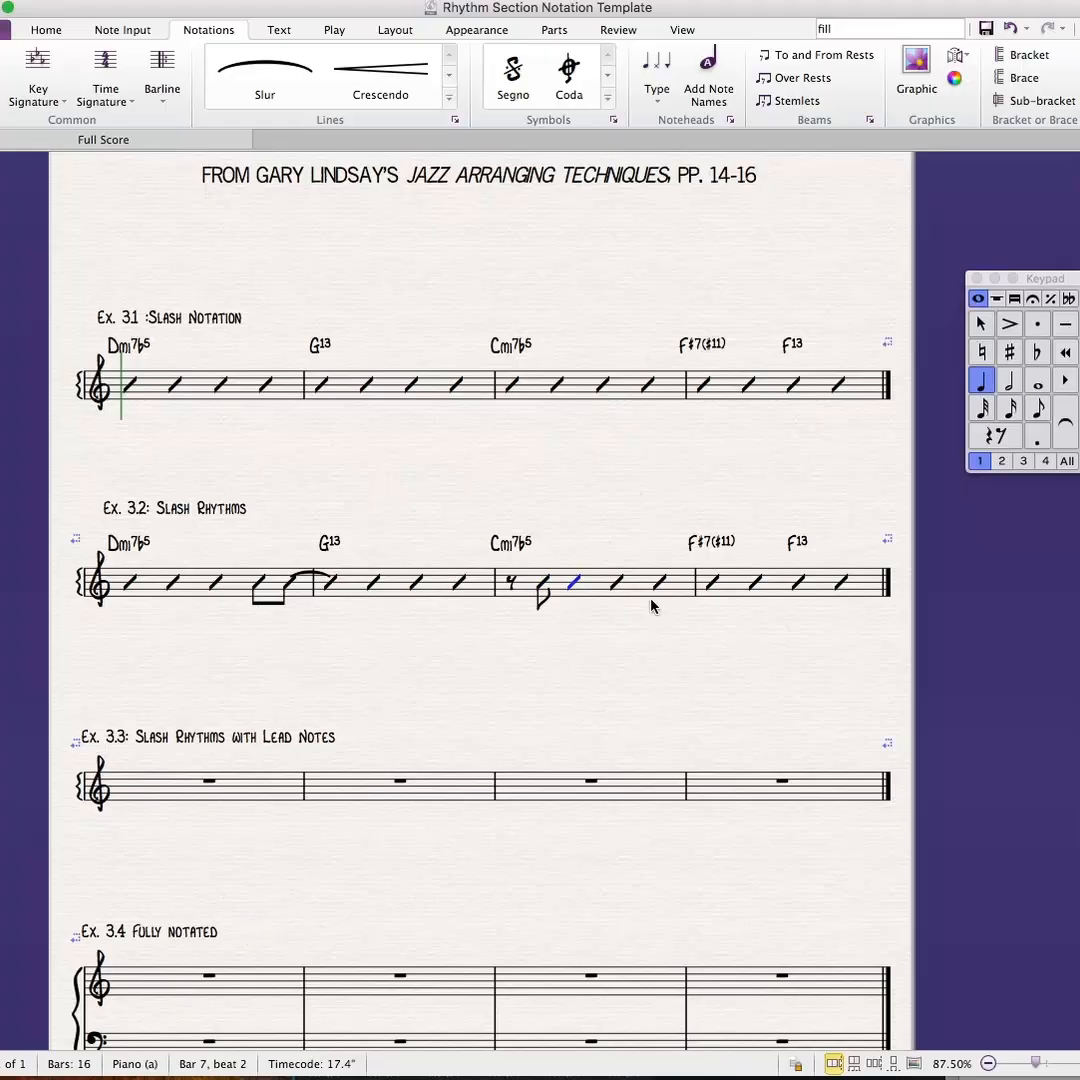
key(0)
key(Right)
key(0)
key(Right)
- Replace the beat-4 slash in bar 3 of Ex. 3.2 with an eighth rest followed by an eighth note B
key(4)
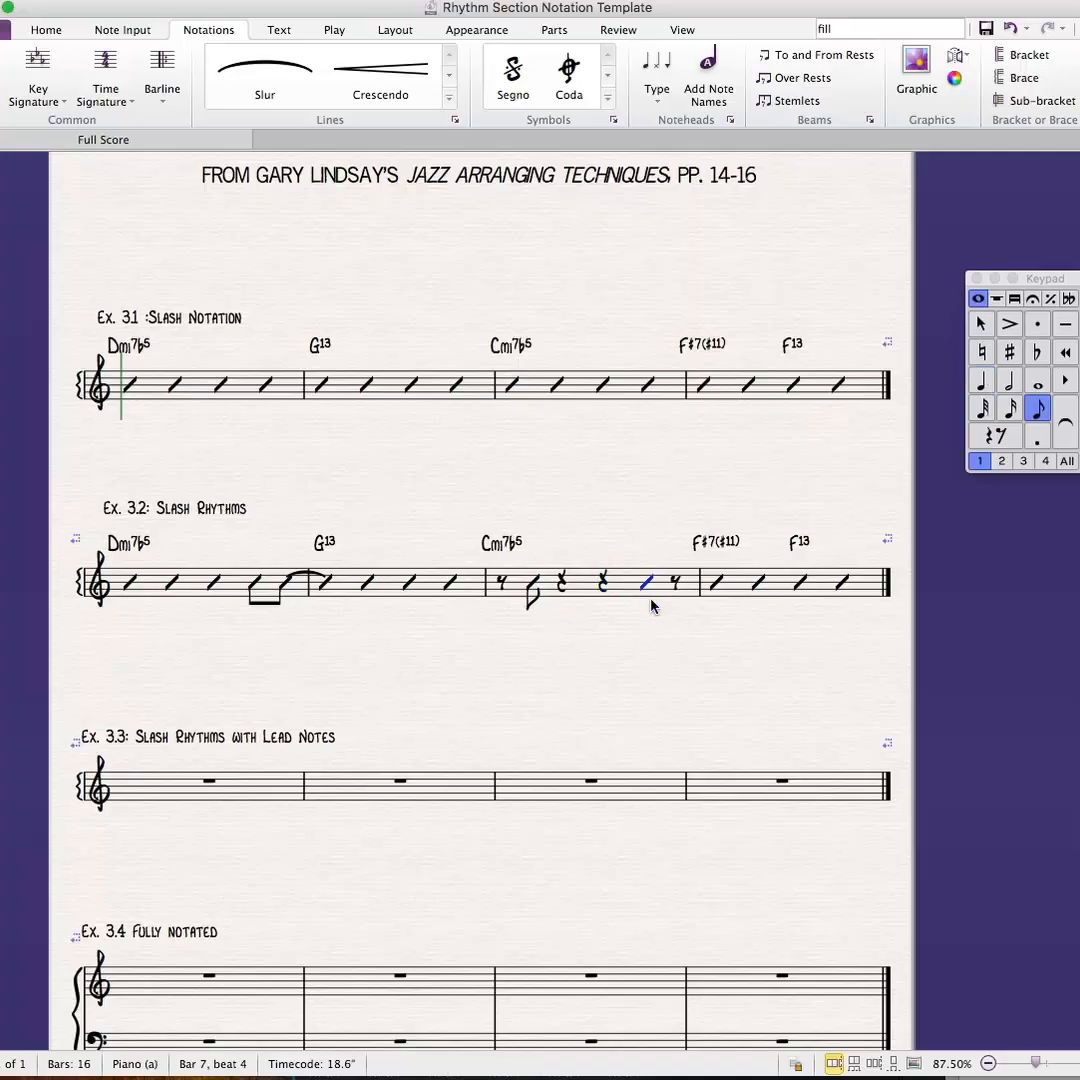
key(0)
key(Right)
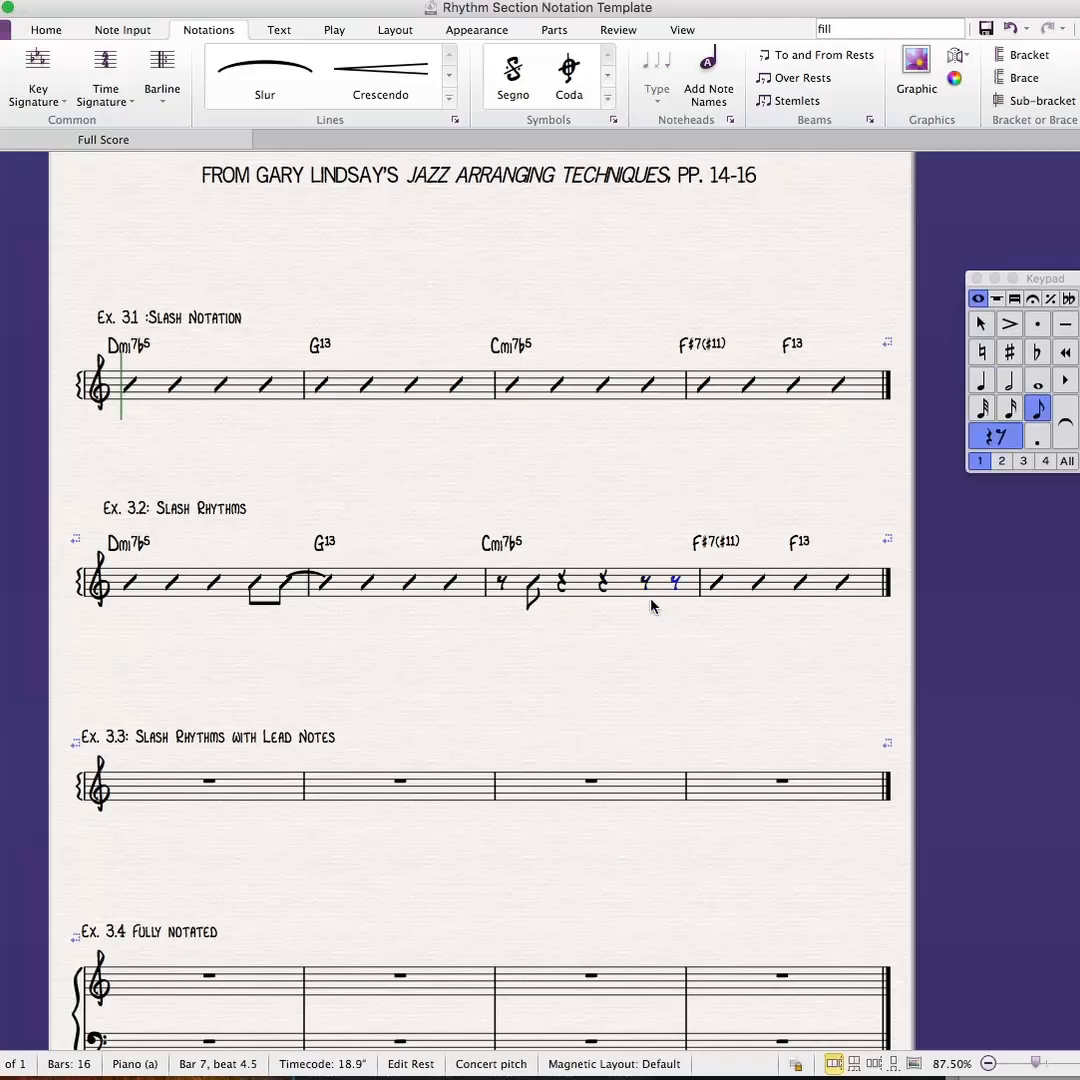
key(b)
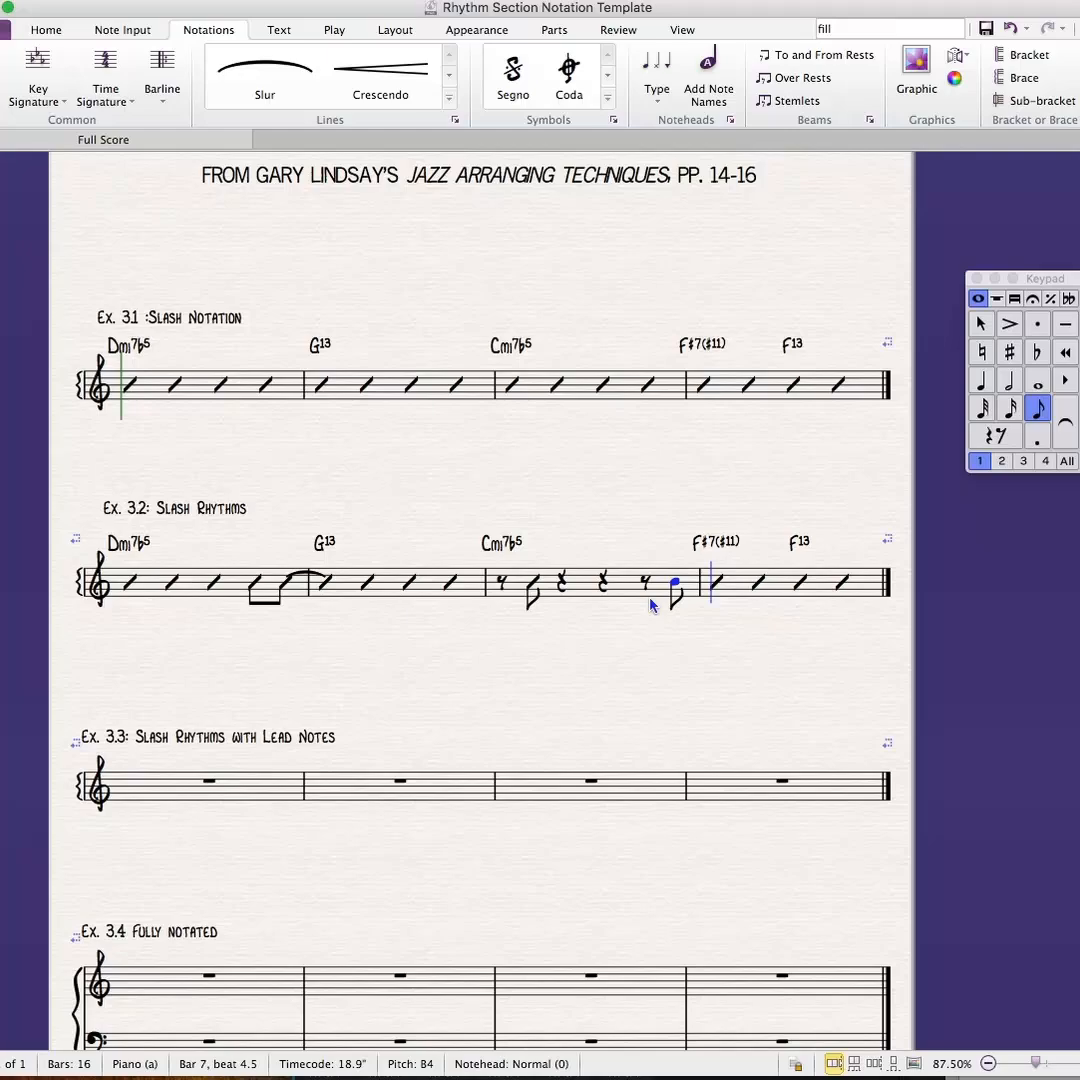
- Tie the last eighth note of bar 3 in Ex. 3.2 to a dotted quarter note B starting bar 4
key(Return)
key(4)
key(period)
key(b)
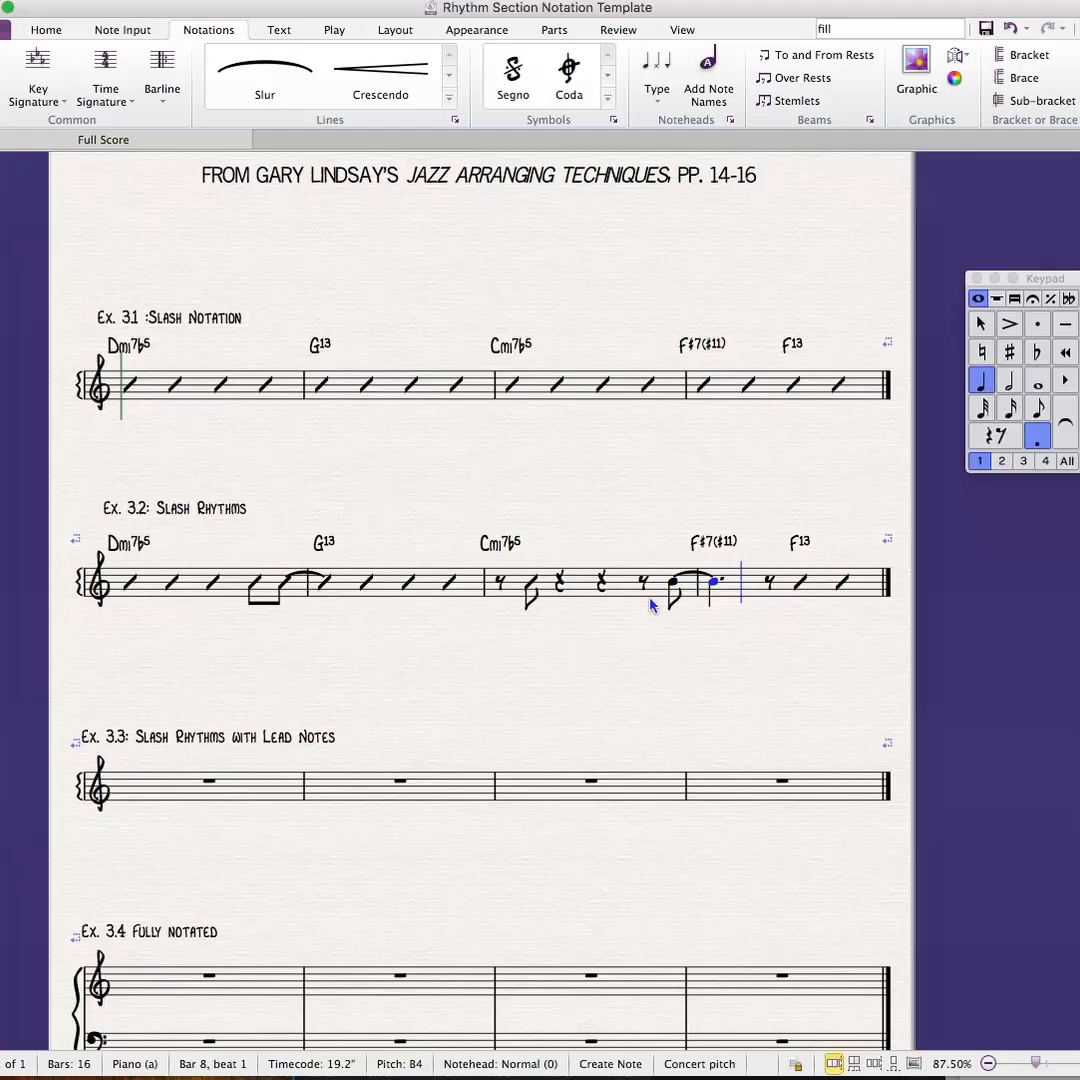
- Complete bar 4 of Ex. 3.2 with an eighth note B tied to a half note B, and finish note entry
key(3)
key(0)
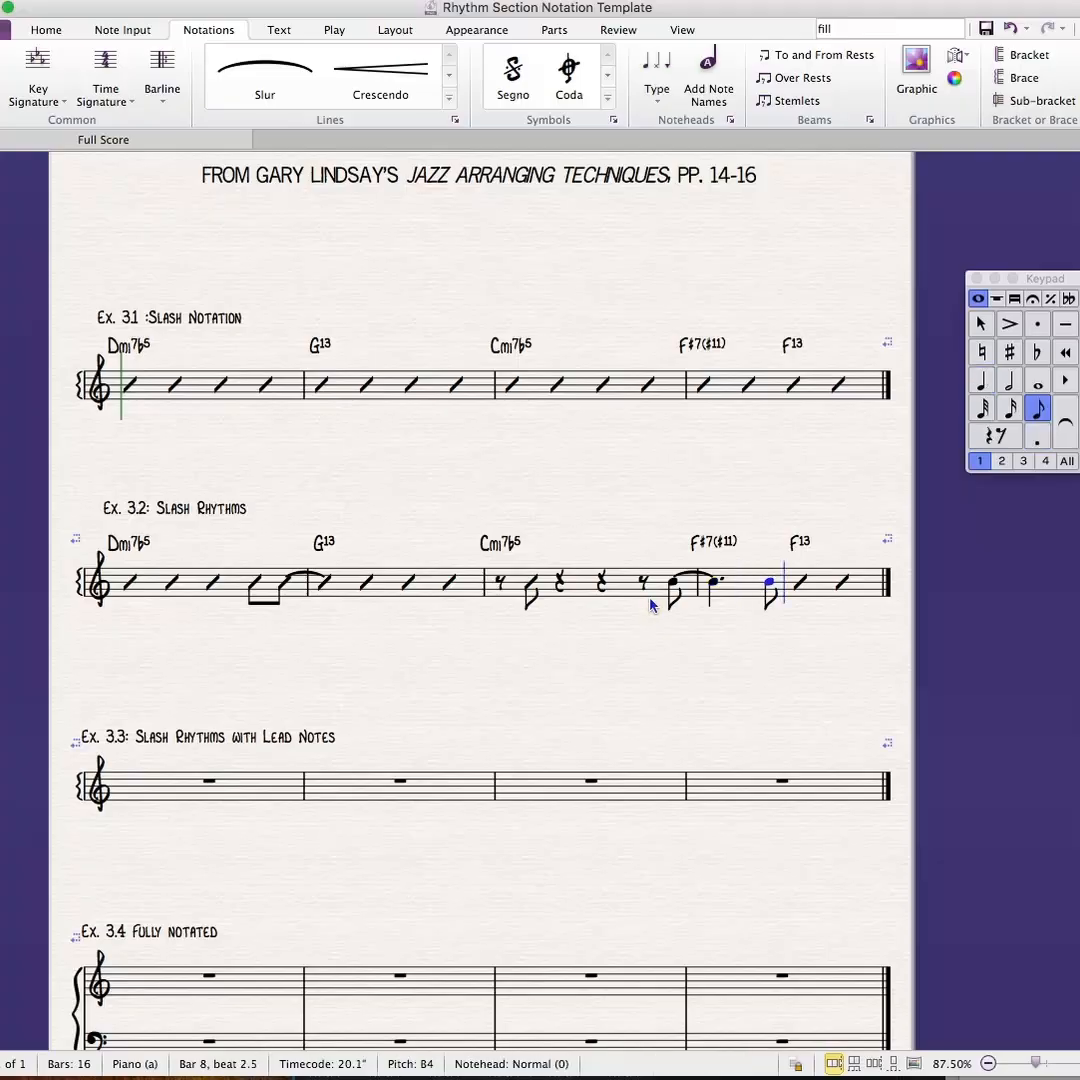
key(b)
key(5)
key(b)
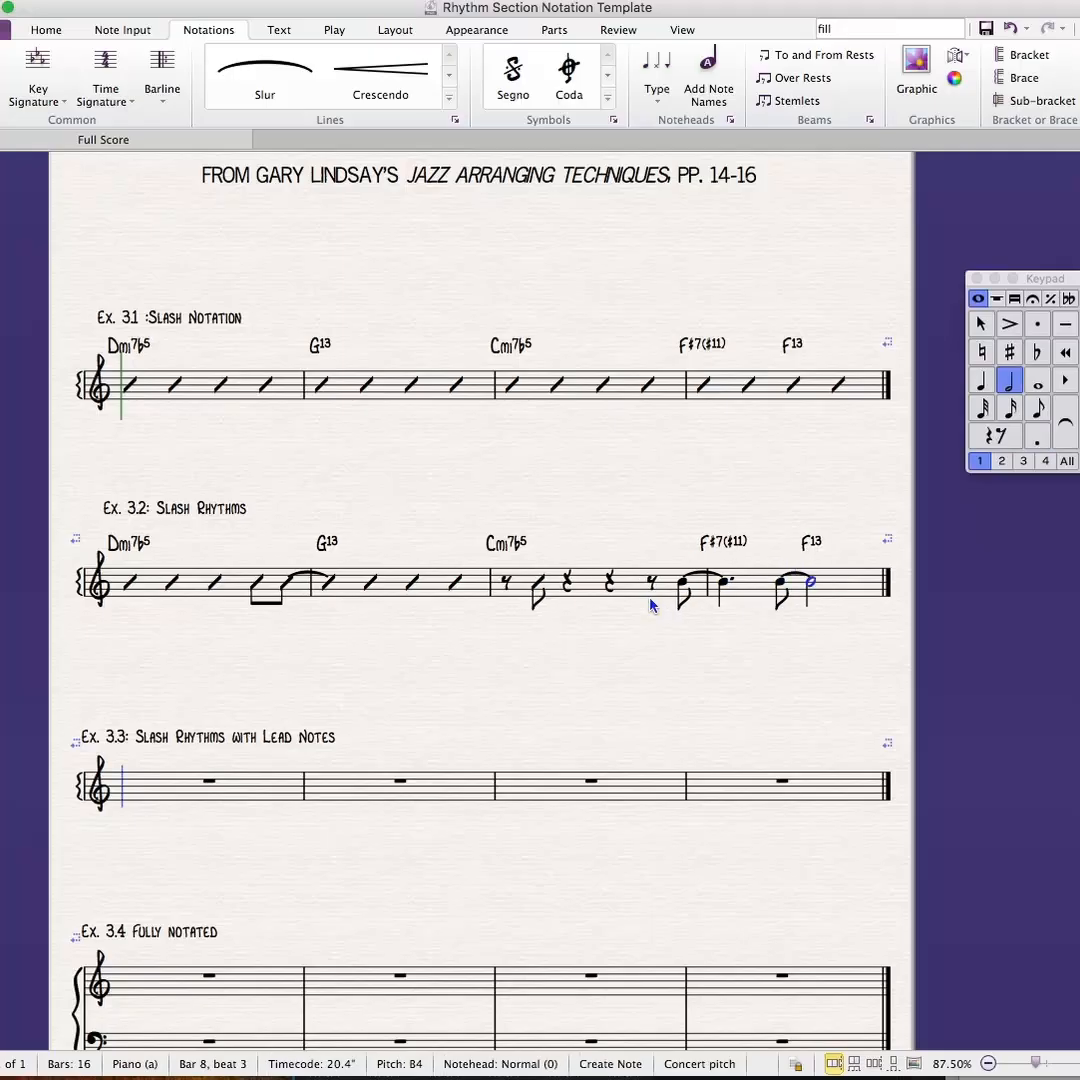
key(Escape)
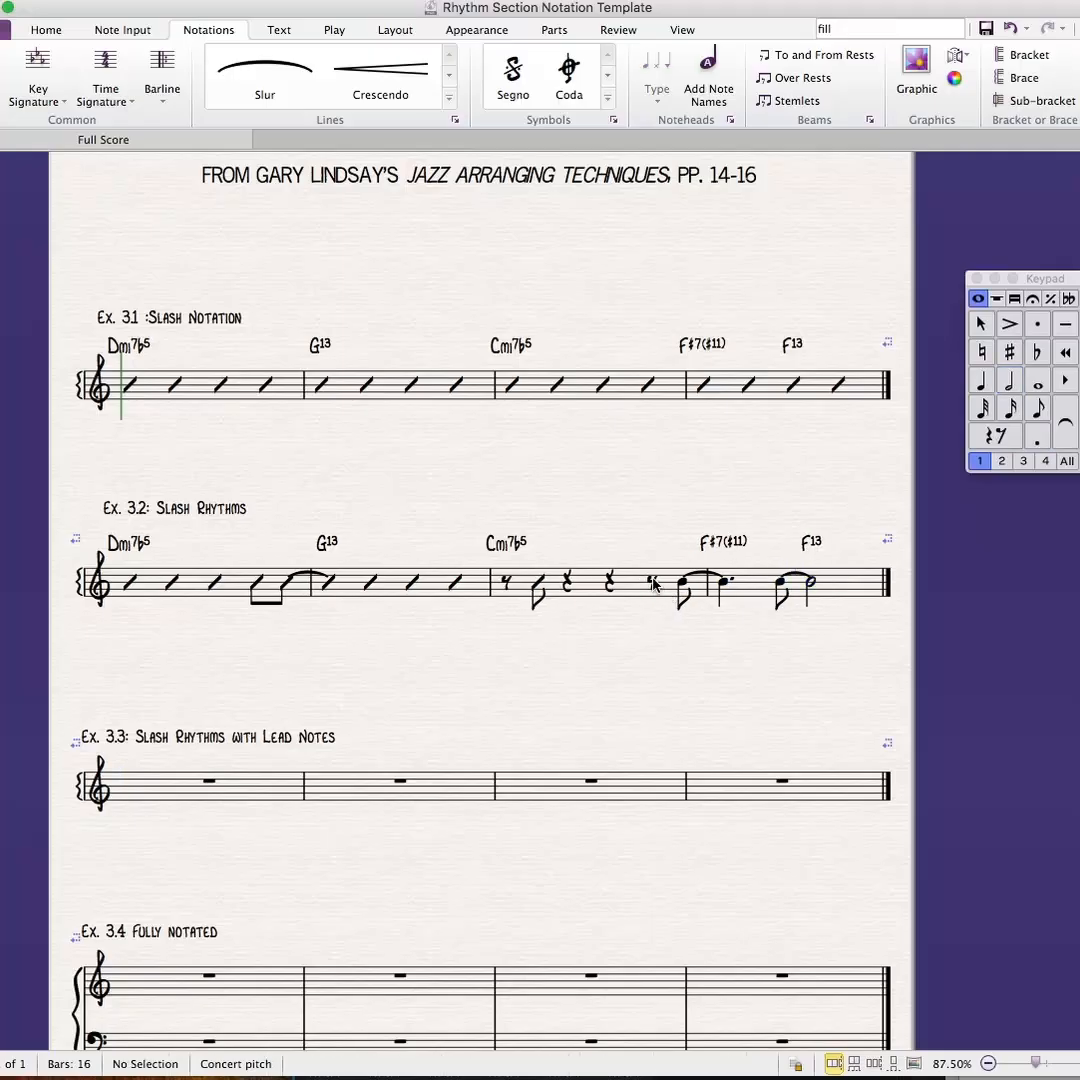
- Change the notes from beat 4 of bar 3 through bar 4 in Ex. 3.2 to the Beat with stem notehead
click(650, 582)
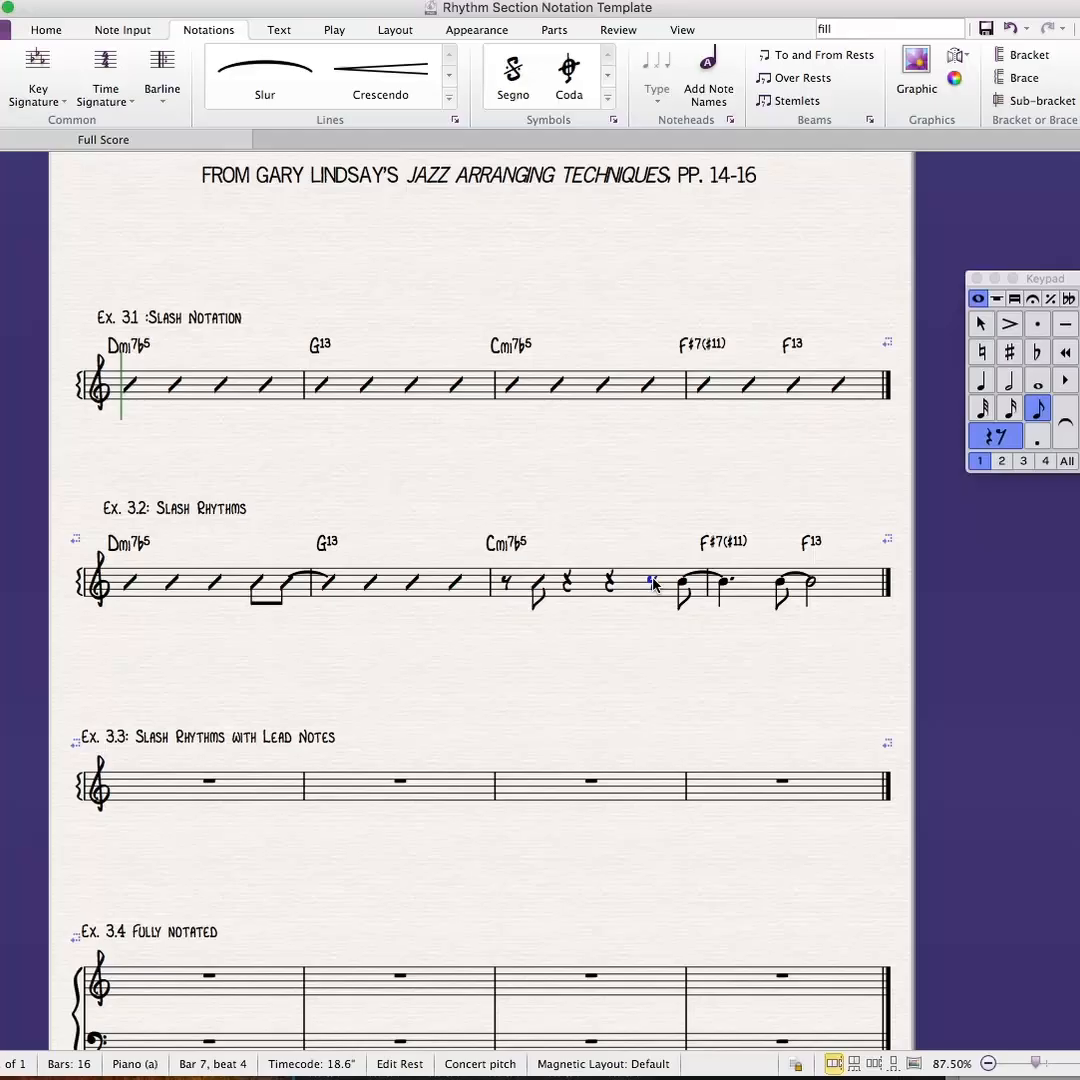
shift+click(812, 588)
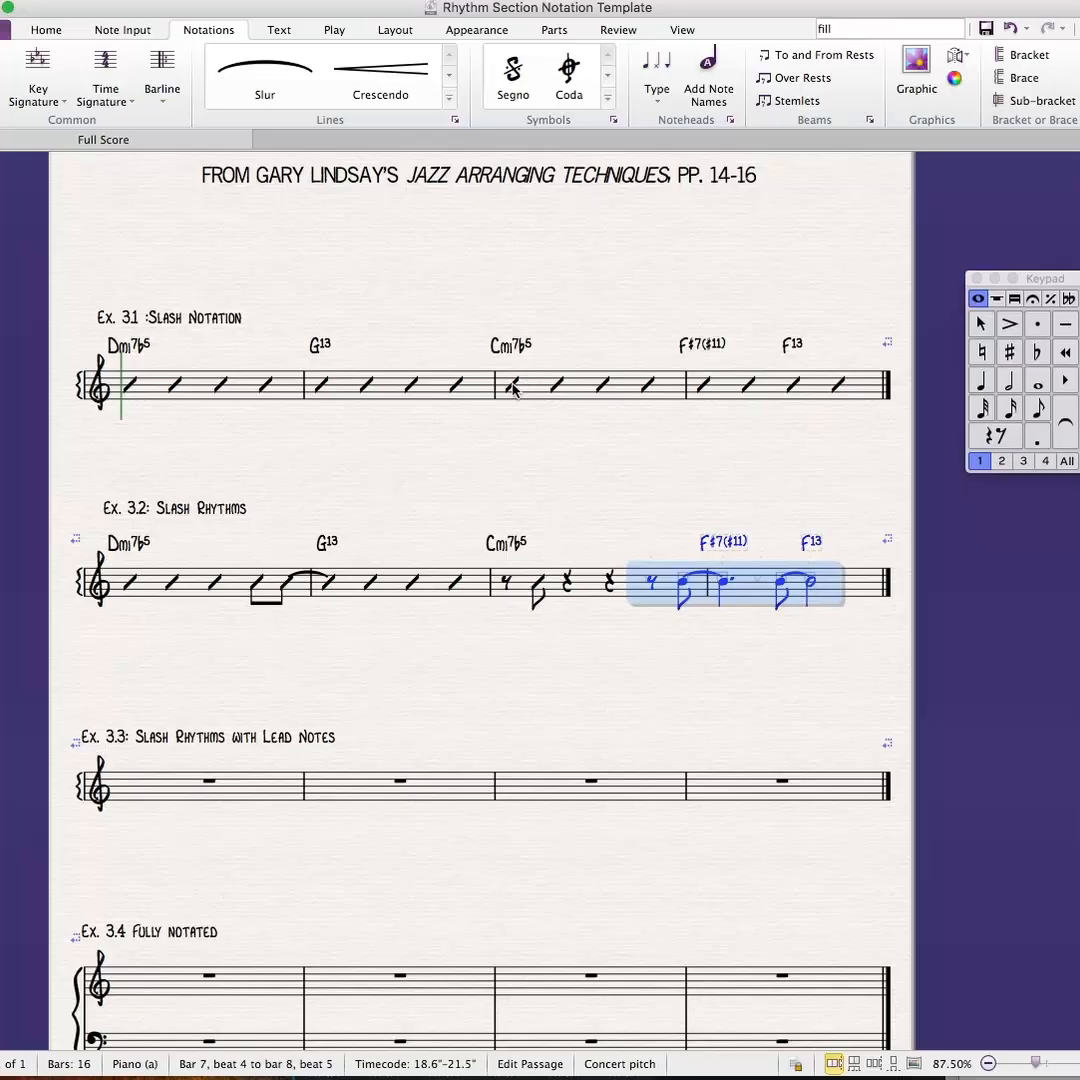
click(658, 95)
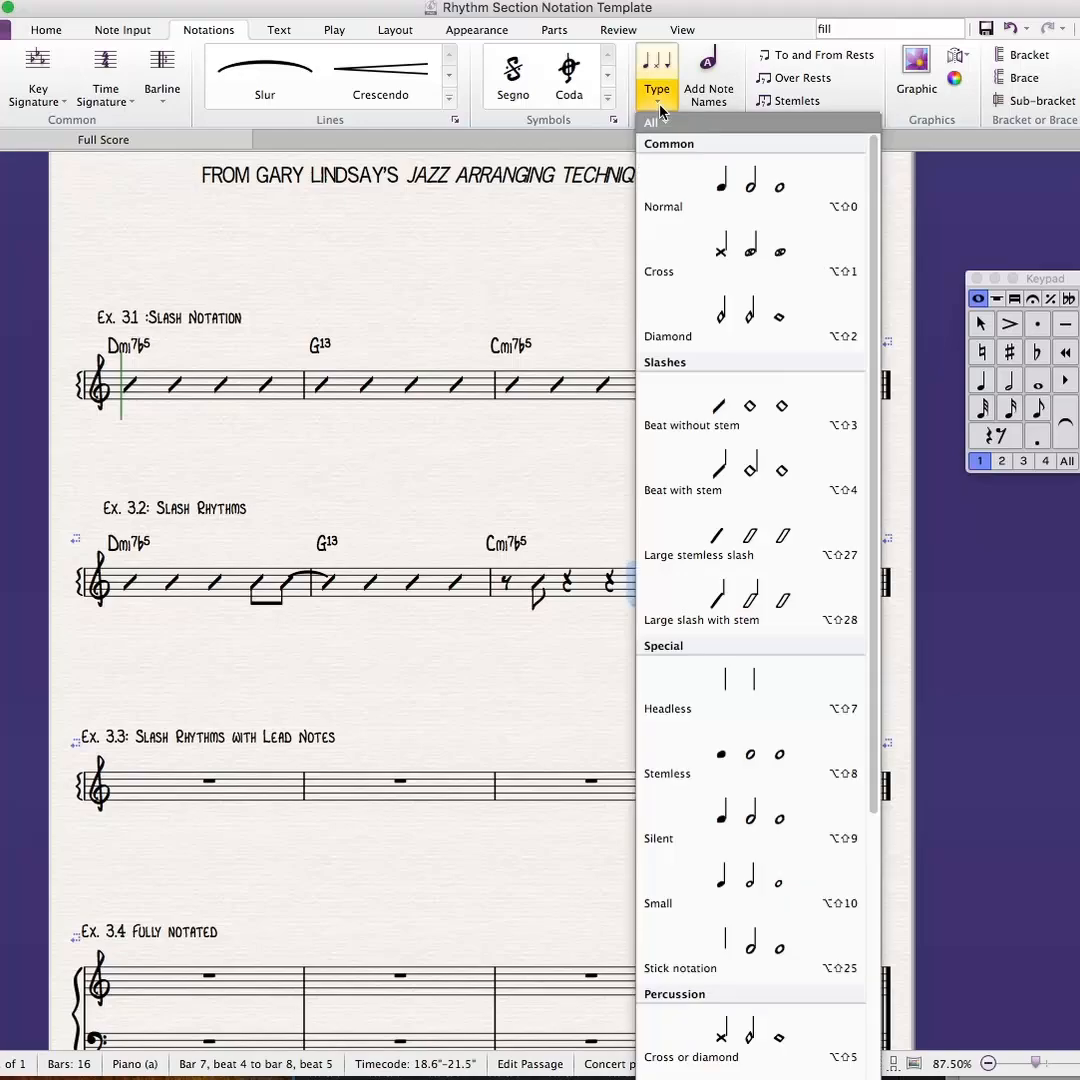
click(760, 468)
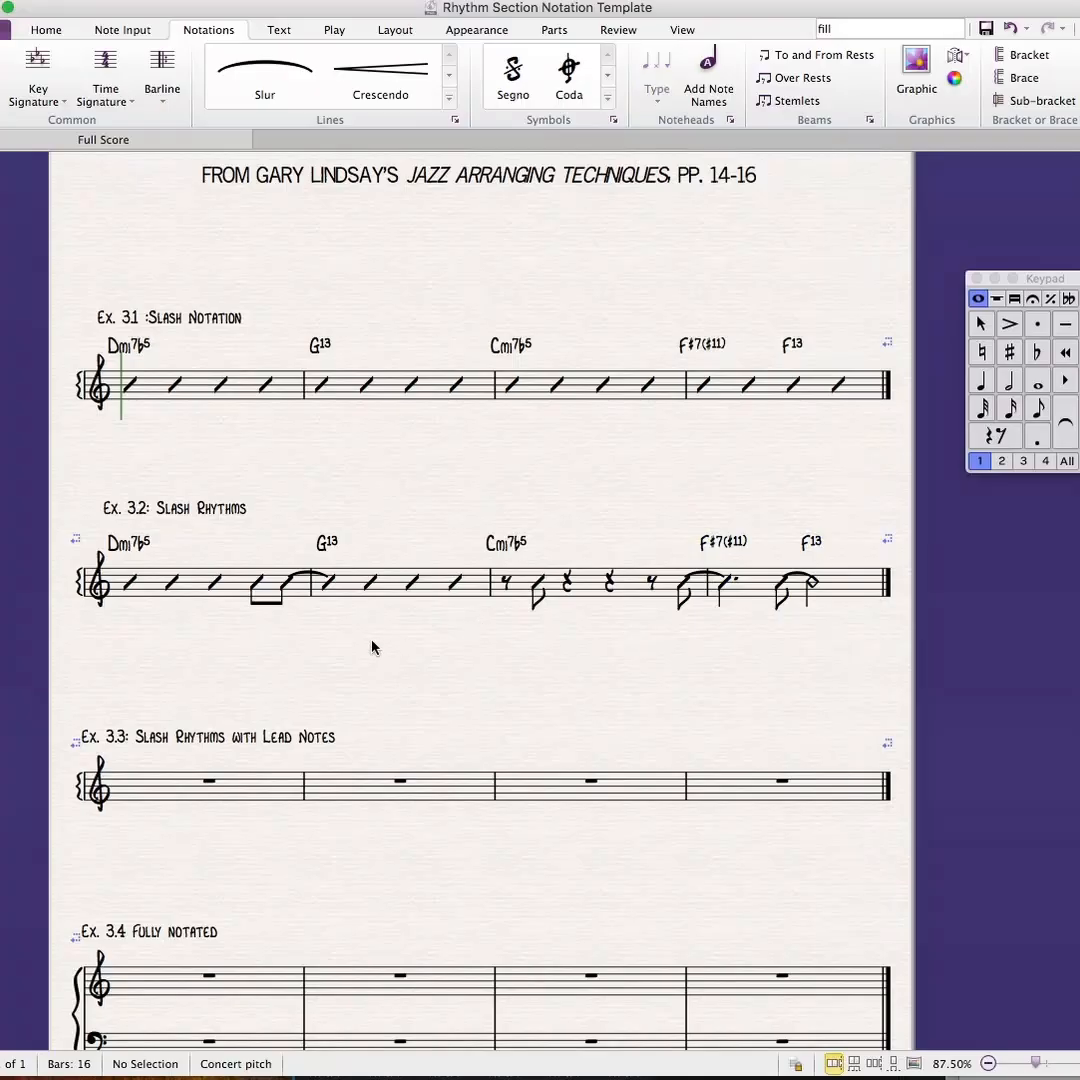
- Shift the Ex. 3.3 title slightly higher above its staff and clear the selection
scroll(386, 501, down, 3)
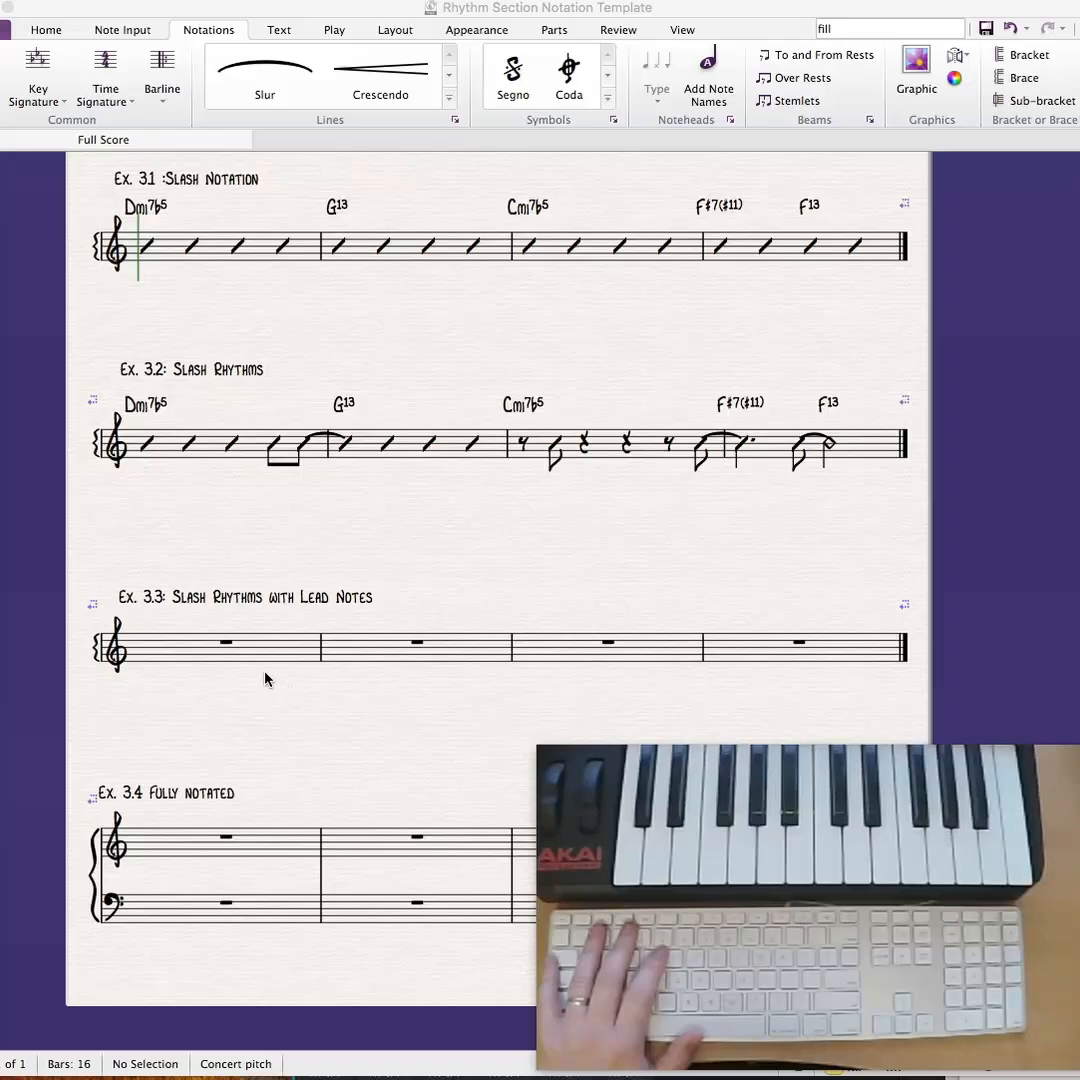
click(205, 605)
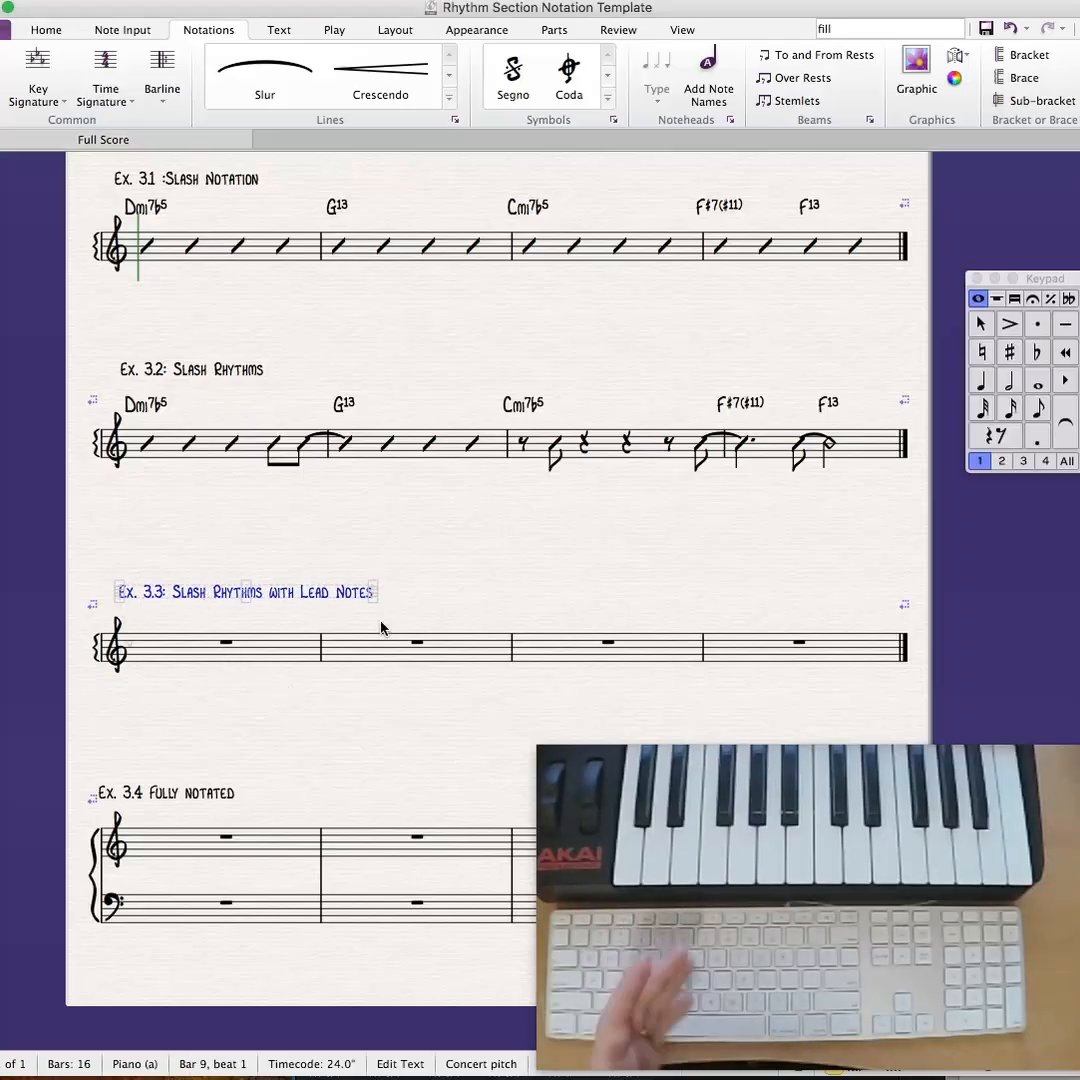
click(285, 657)
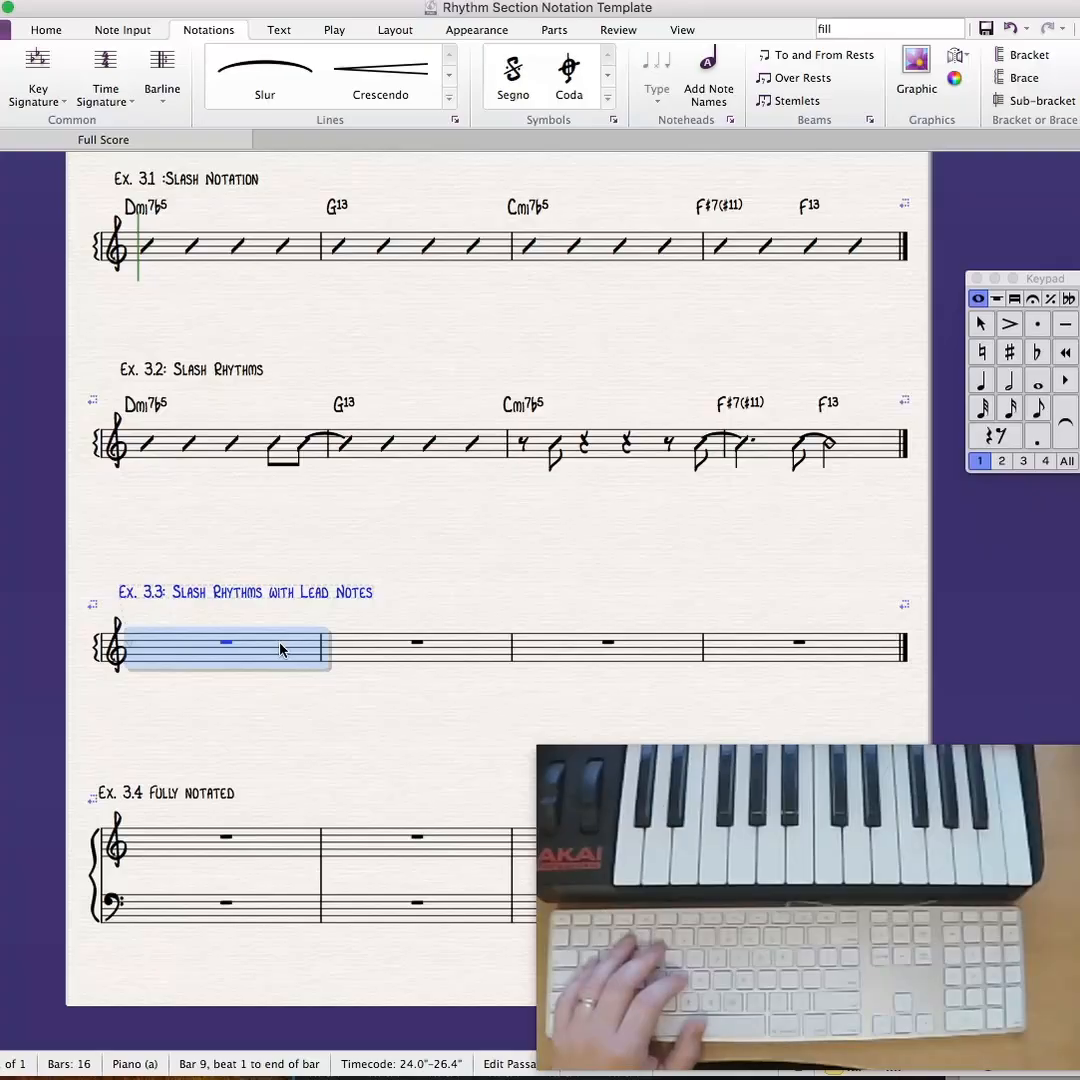
click(255, 706)
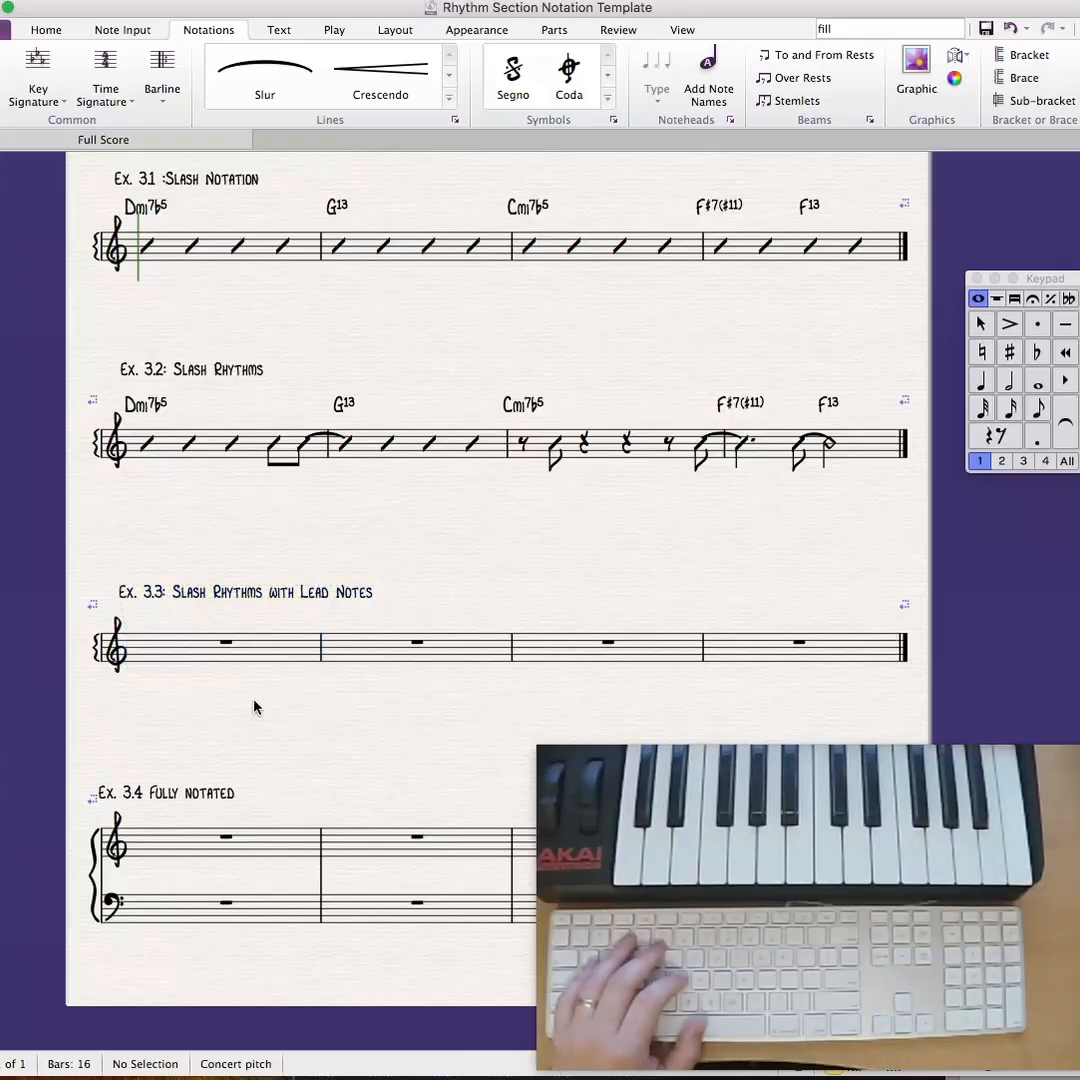
- Enter three quarter note Bs on beats 1 to 3 of the first bar of Ex. 3.3
click(225, 644)
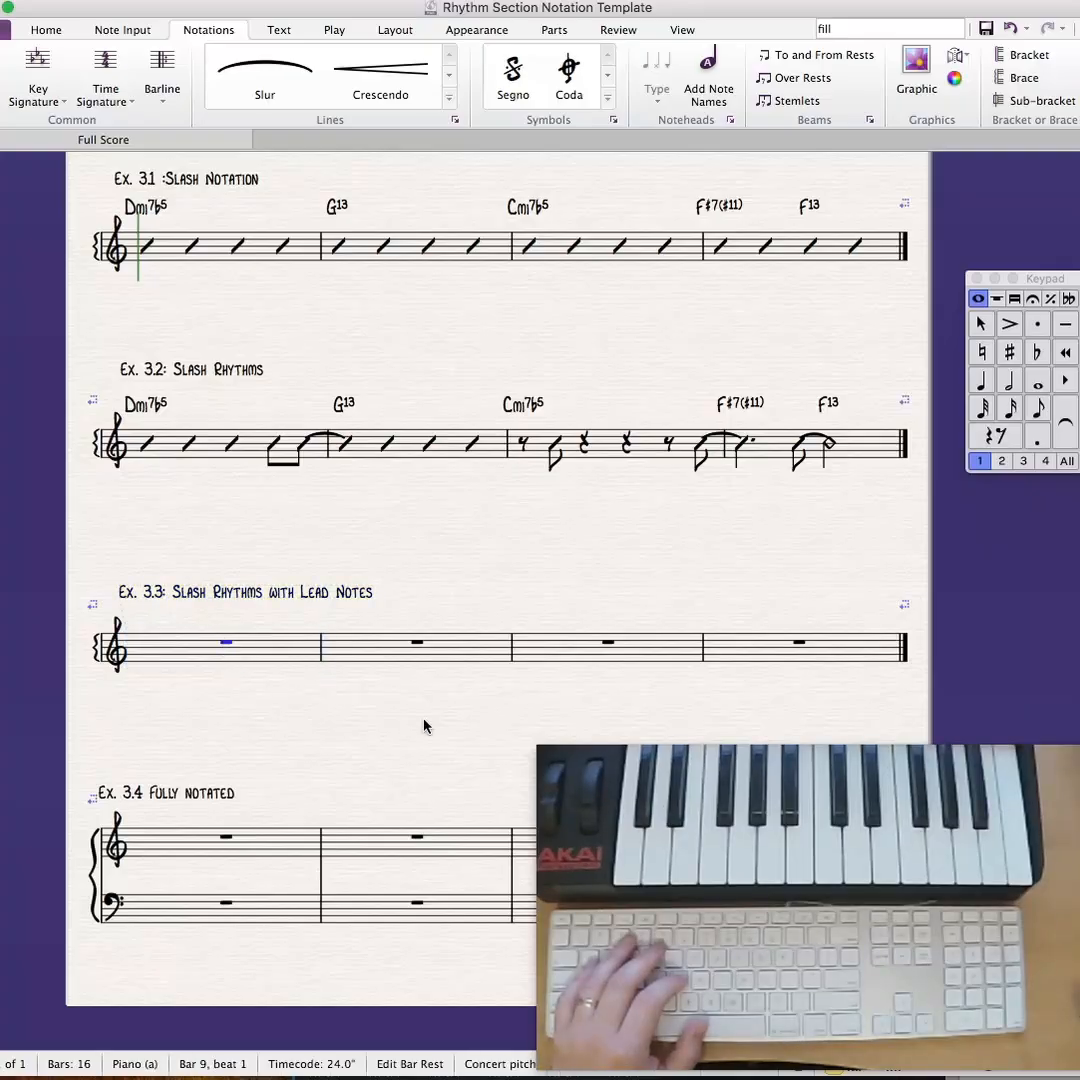
key(KP_4)
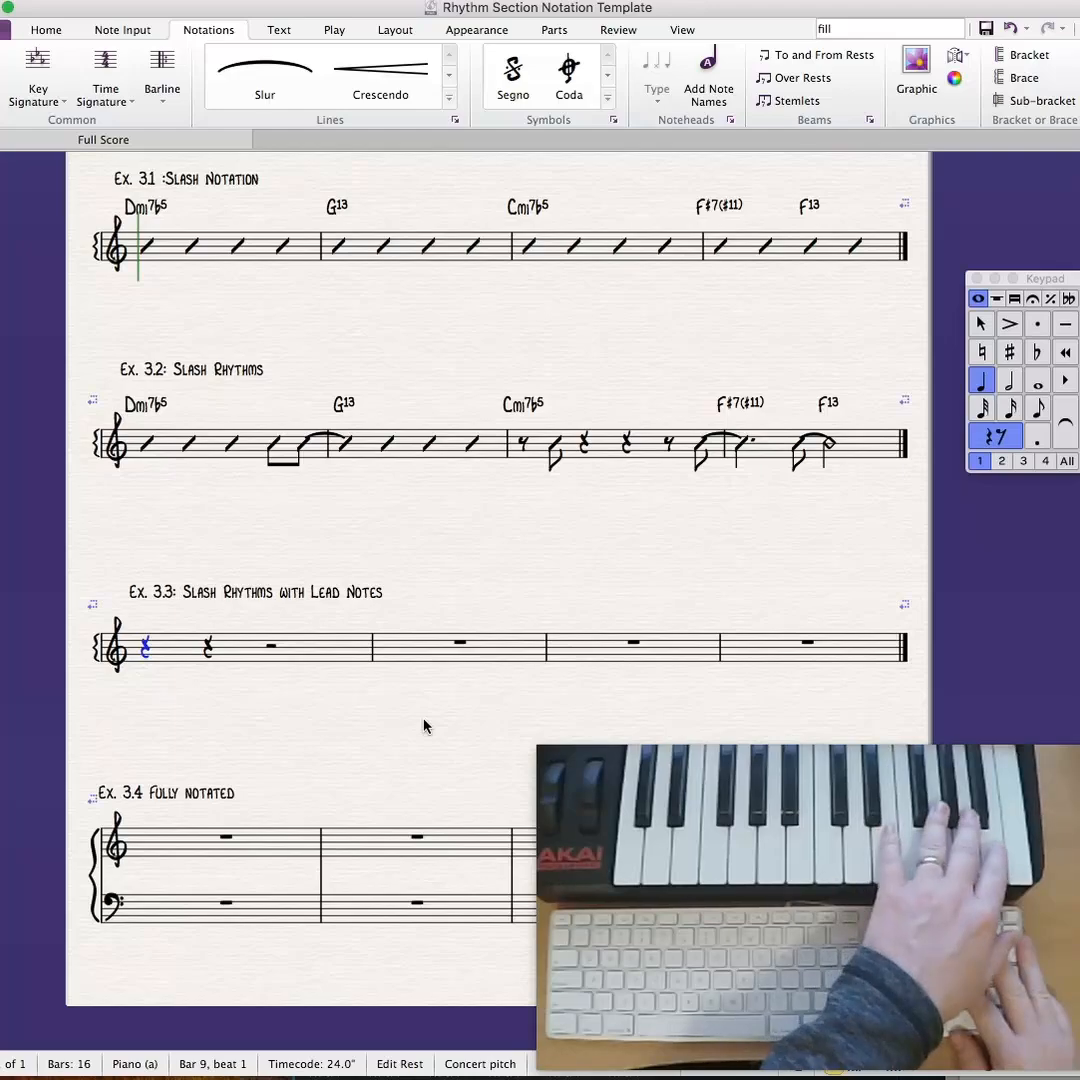
key(b)
key(b)
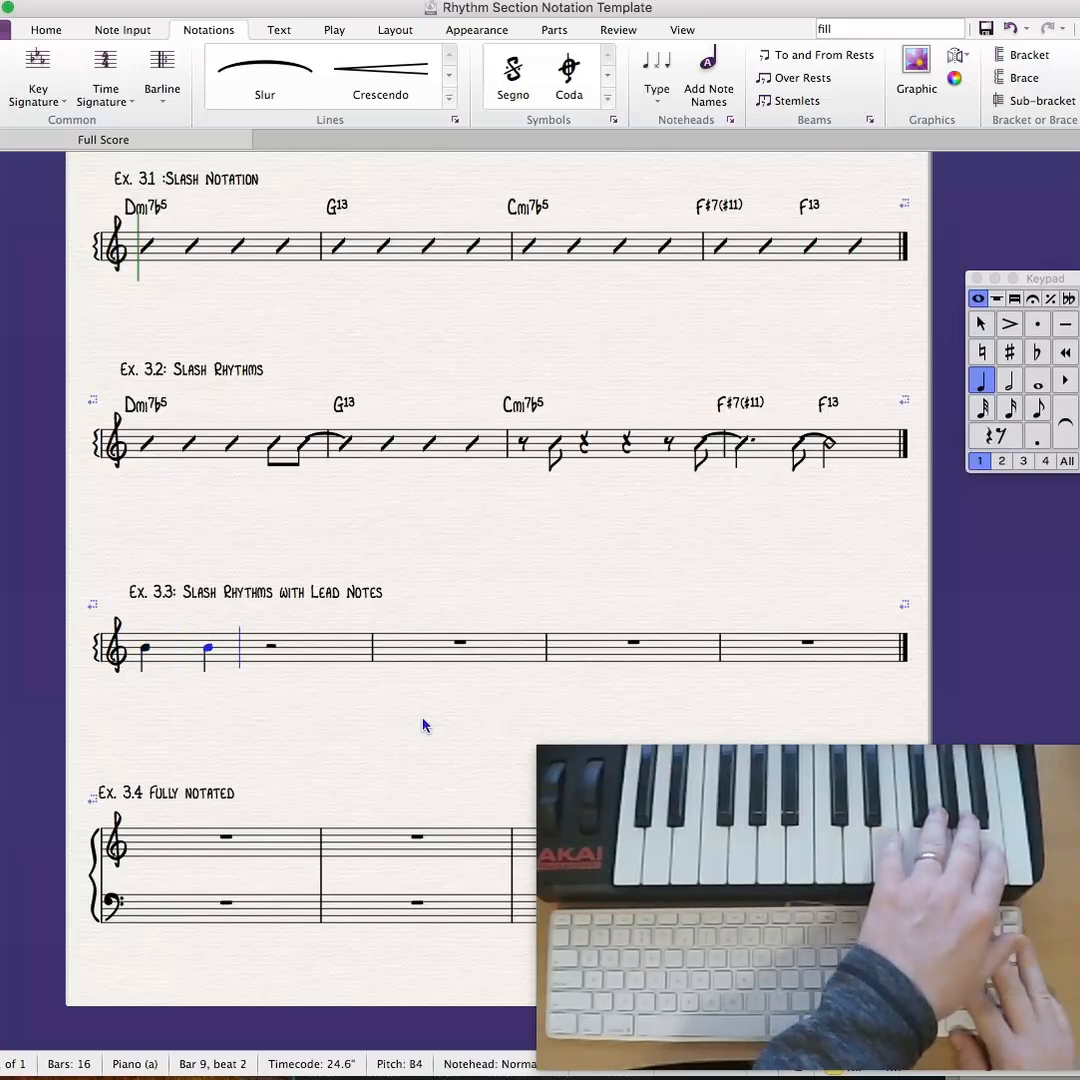
key(b)
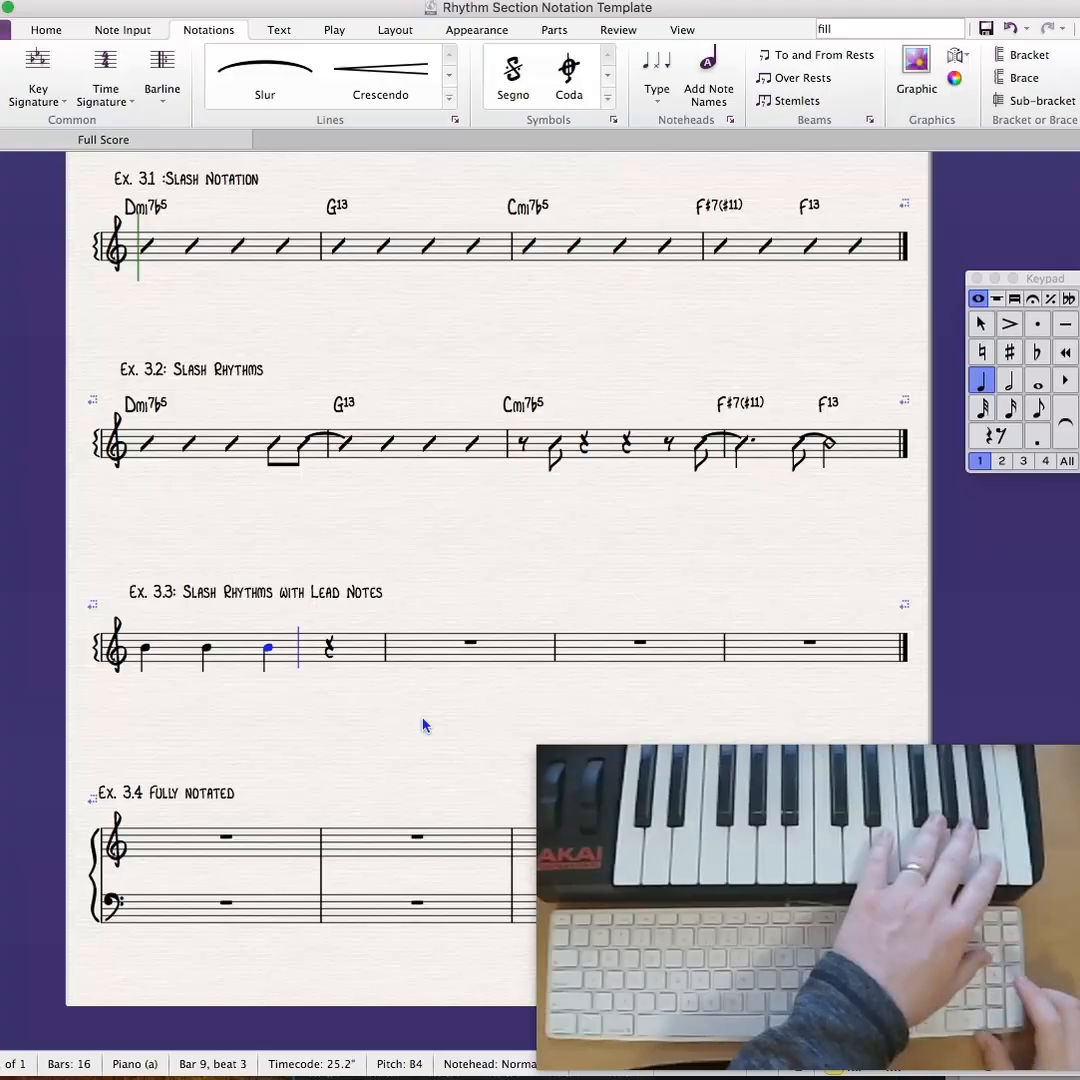
- Add eighth notes A-flat and G on beat 4 of bar 1 in Ex. 3.3, tying the G to a half note G in bar 2
key(3)
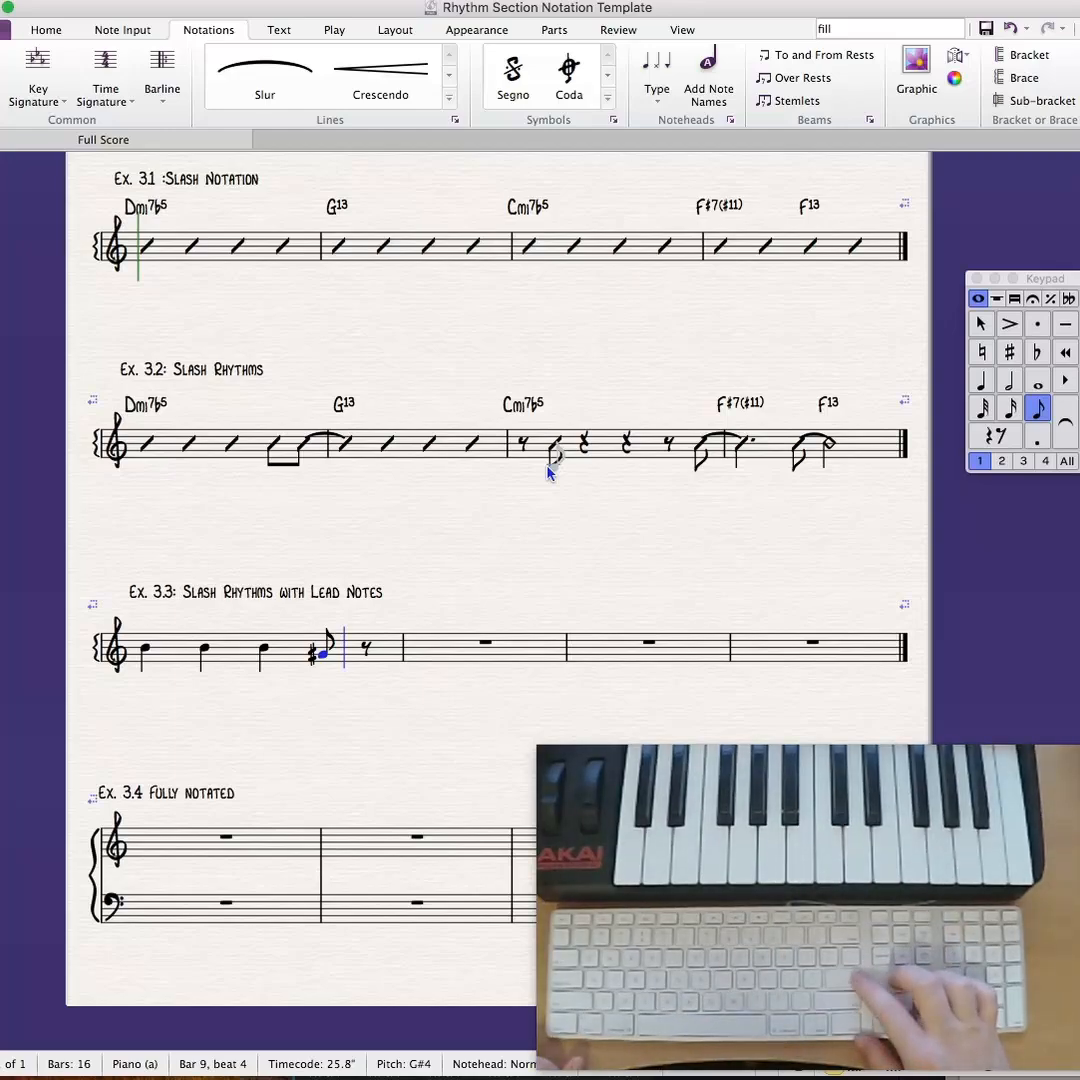
key(Return)
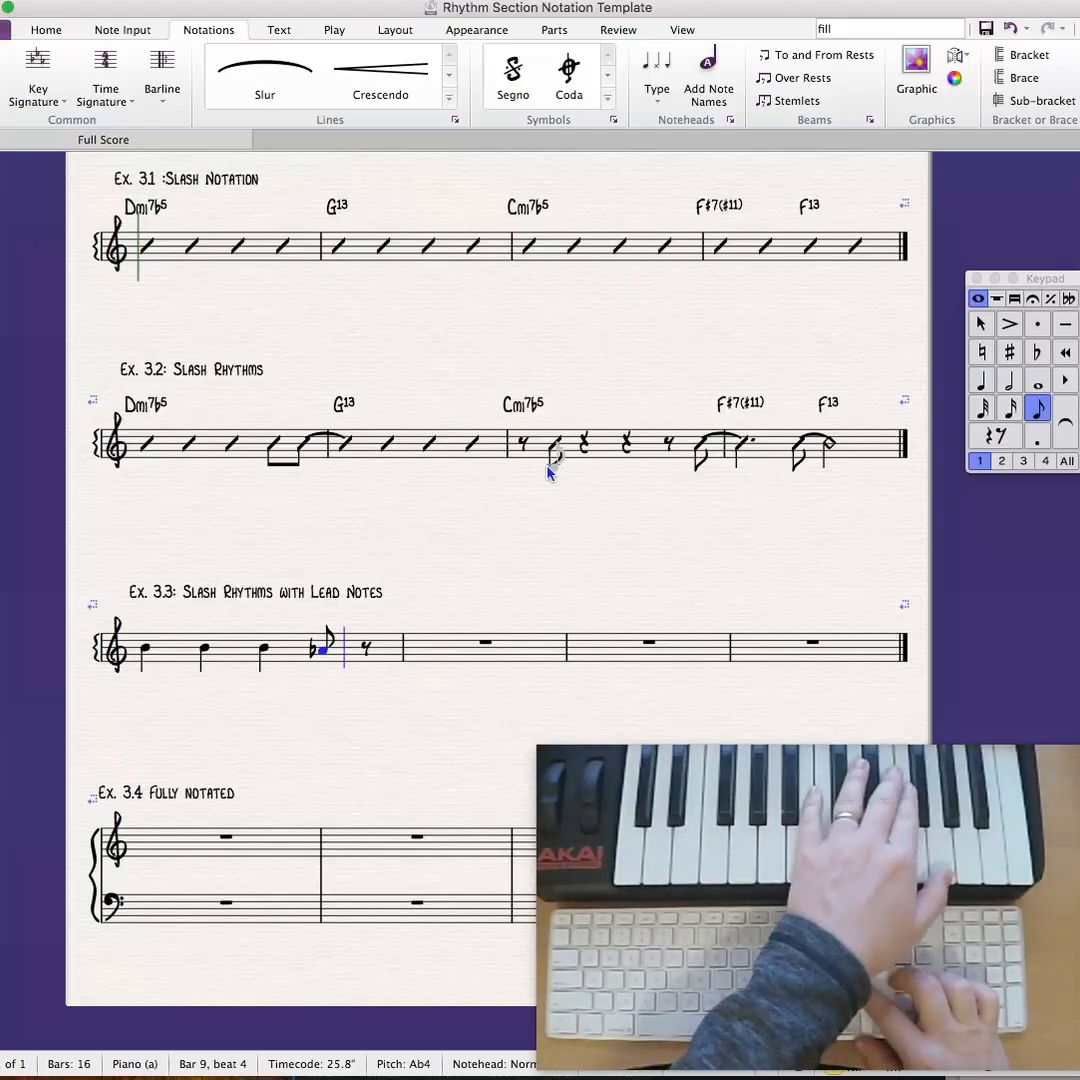
key(g)
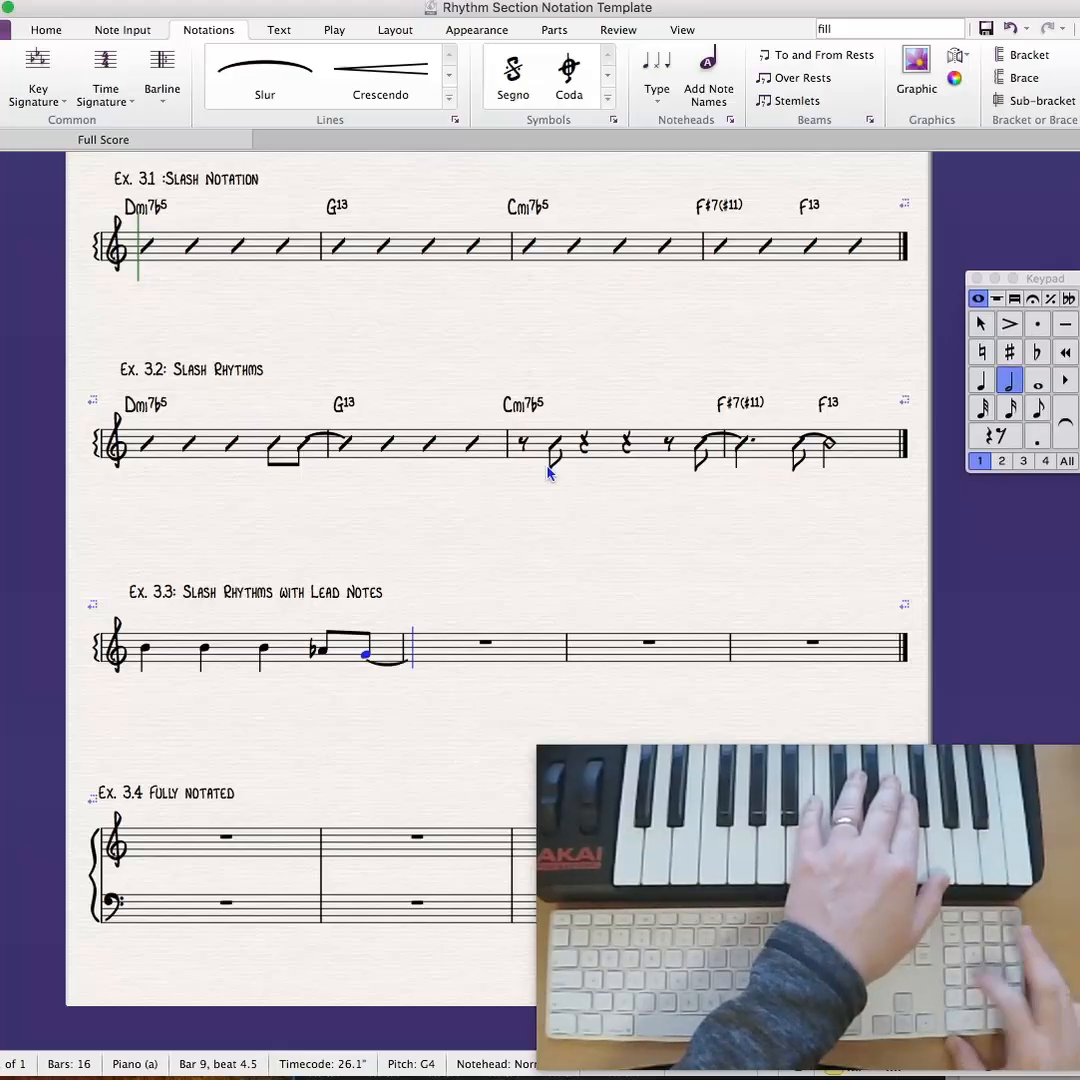
key(5)
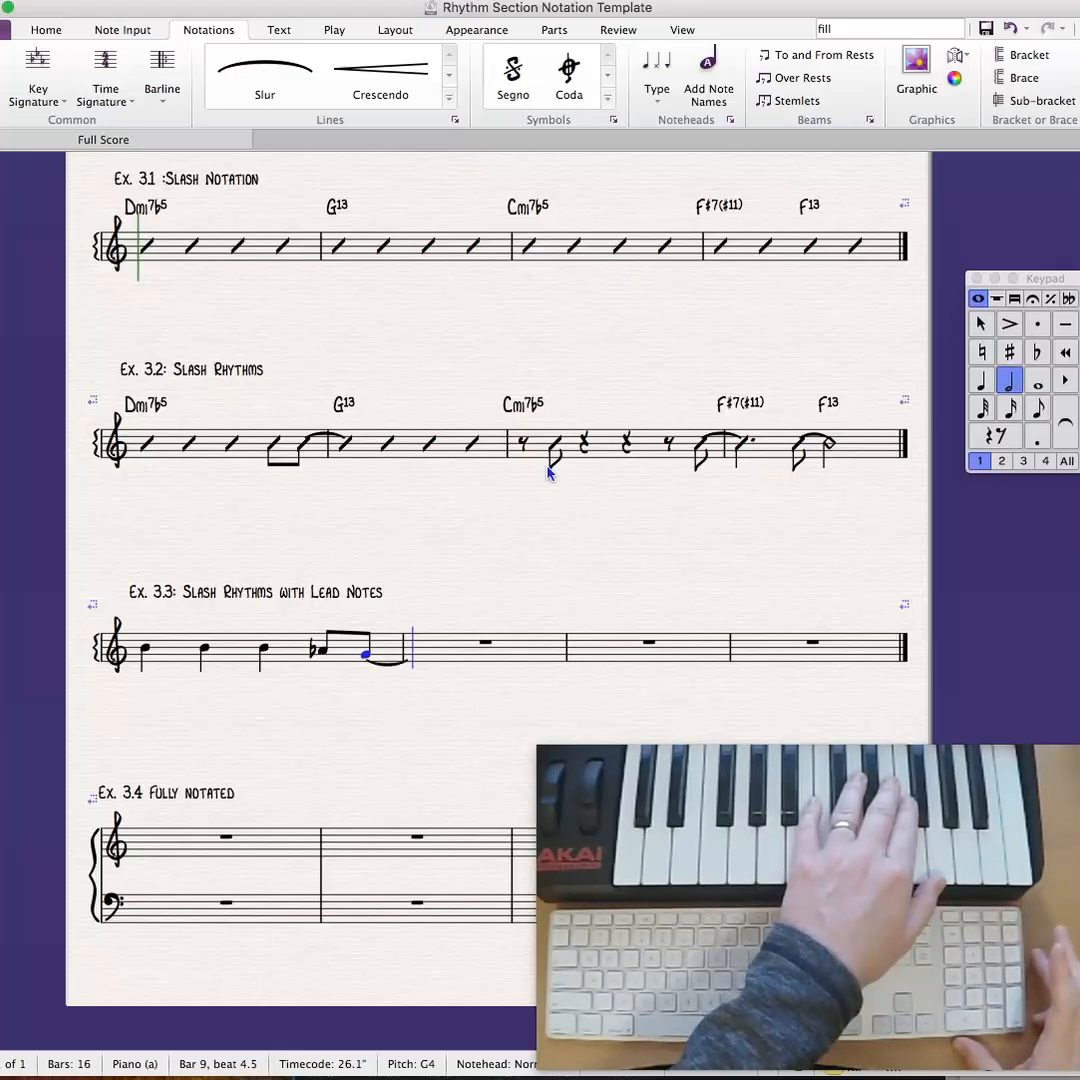
key(g)
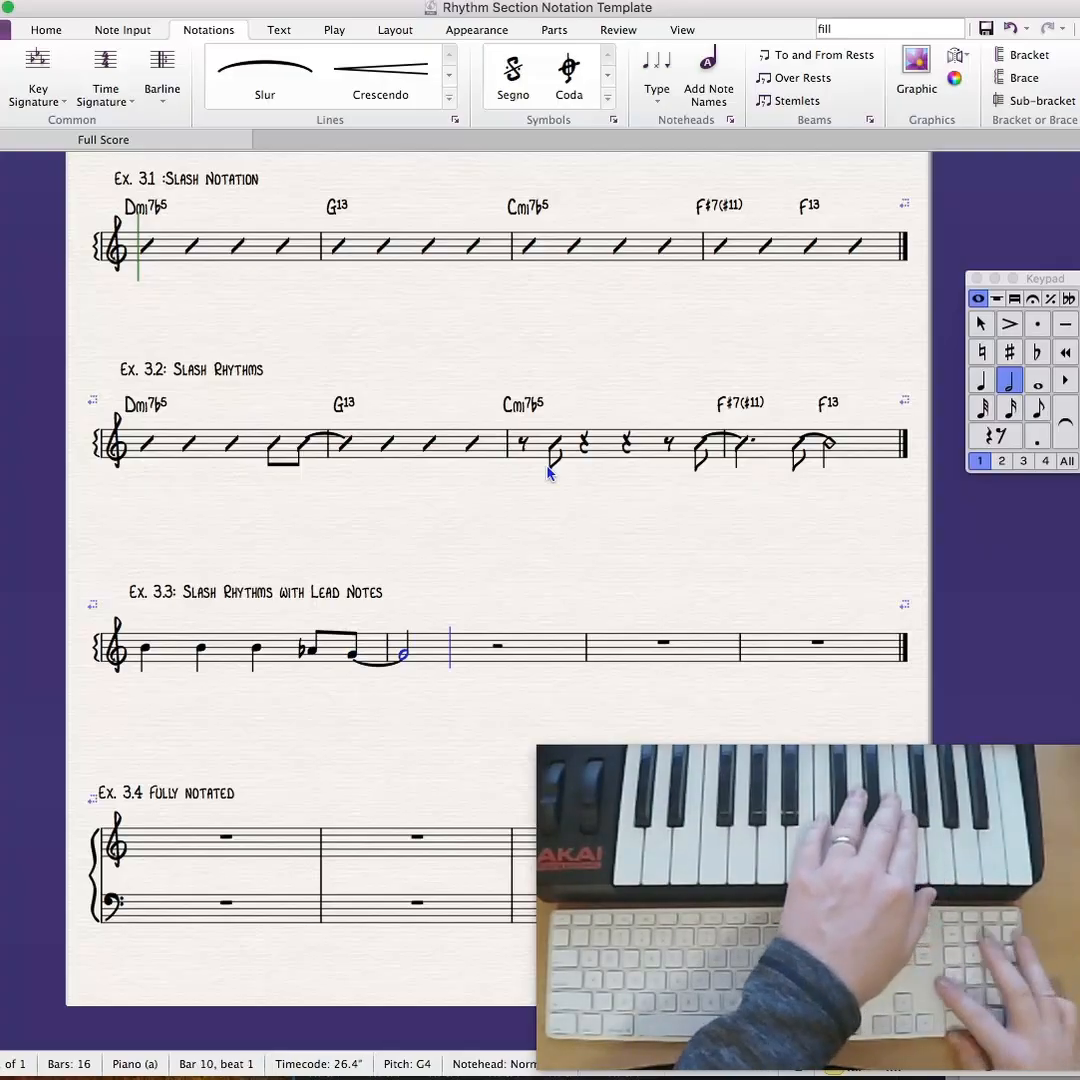
- Fill beats 3 and 4 of bar 2 in Ex. 3.3 with two quarter note Bs
key(4)
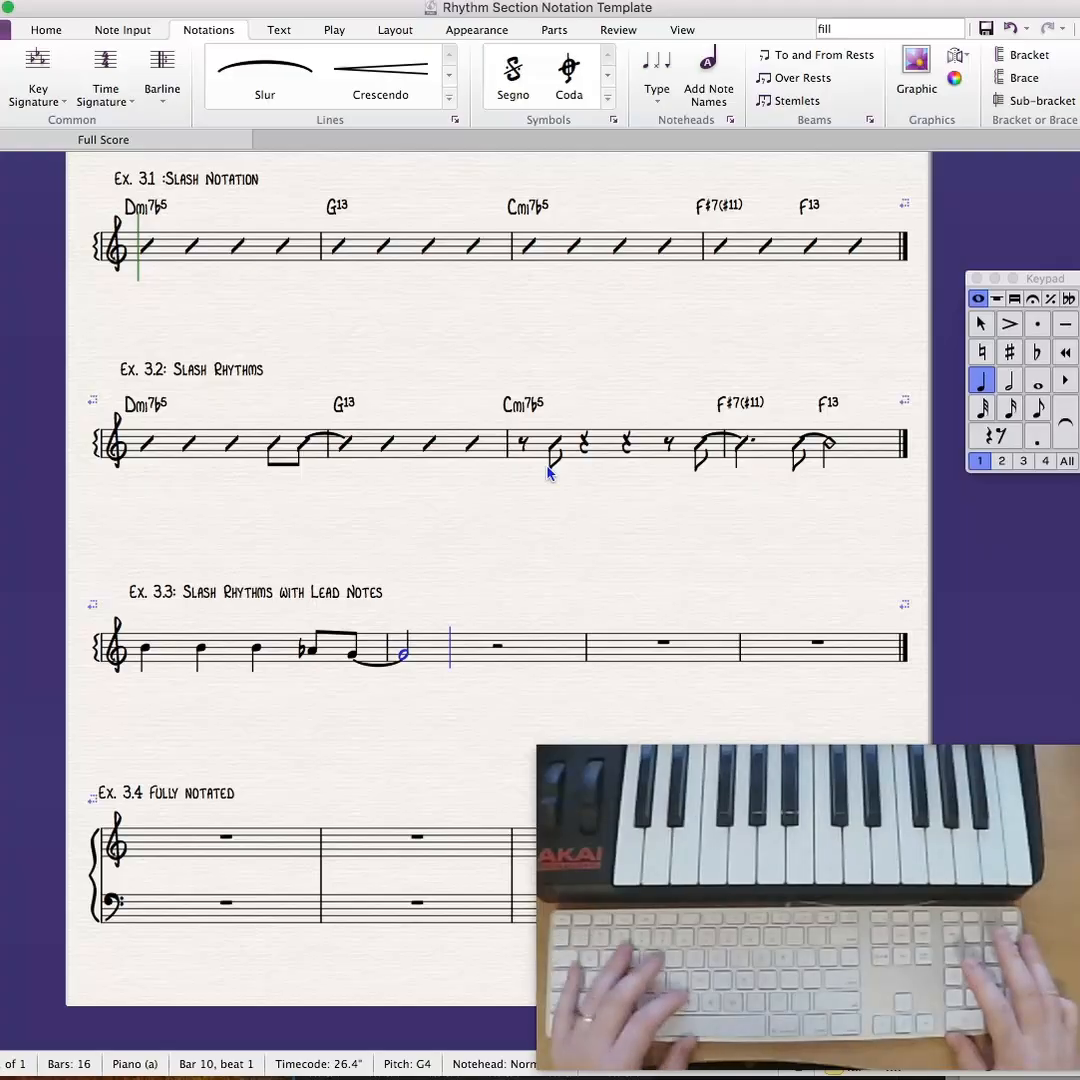
key(b)
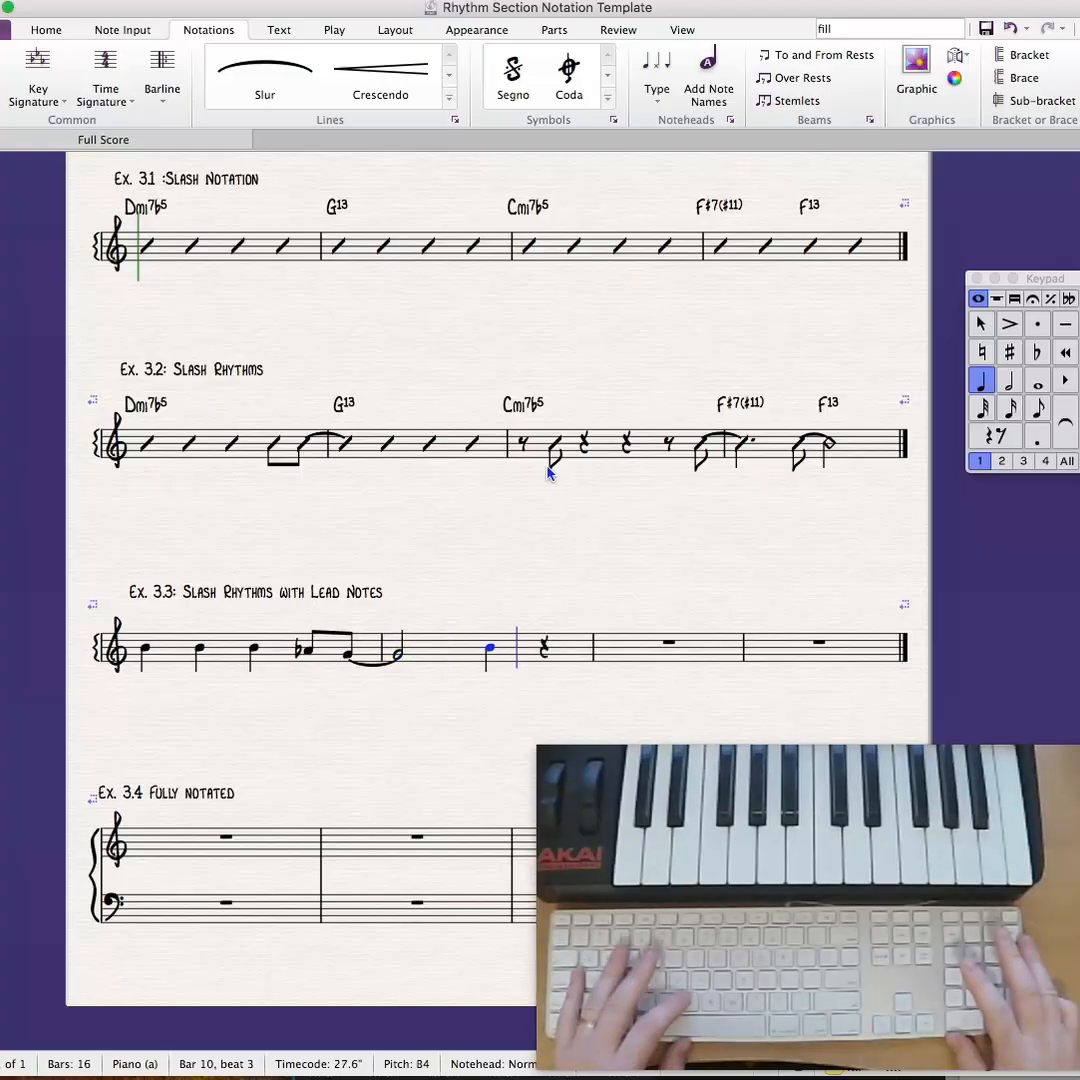
key(b)
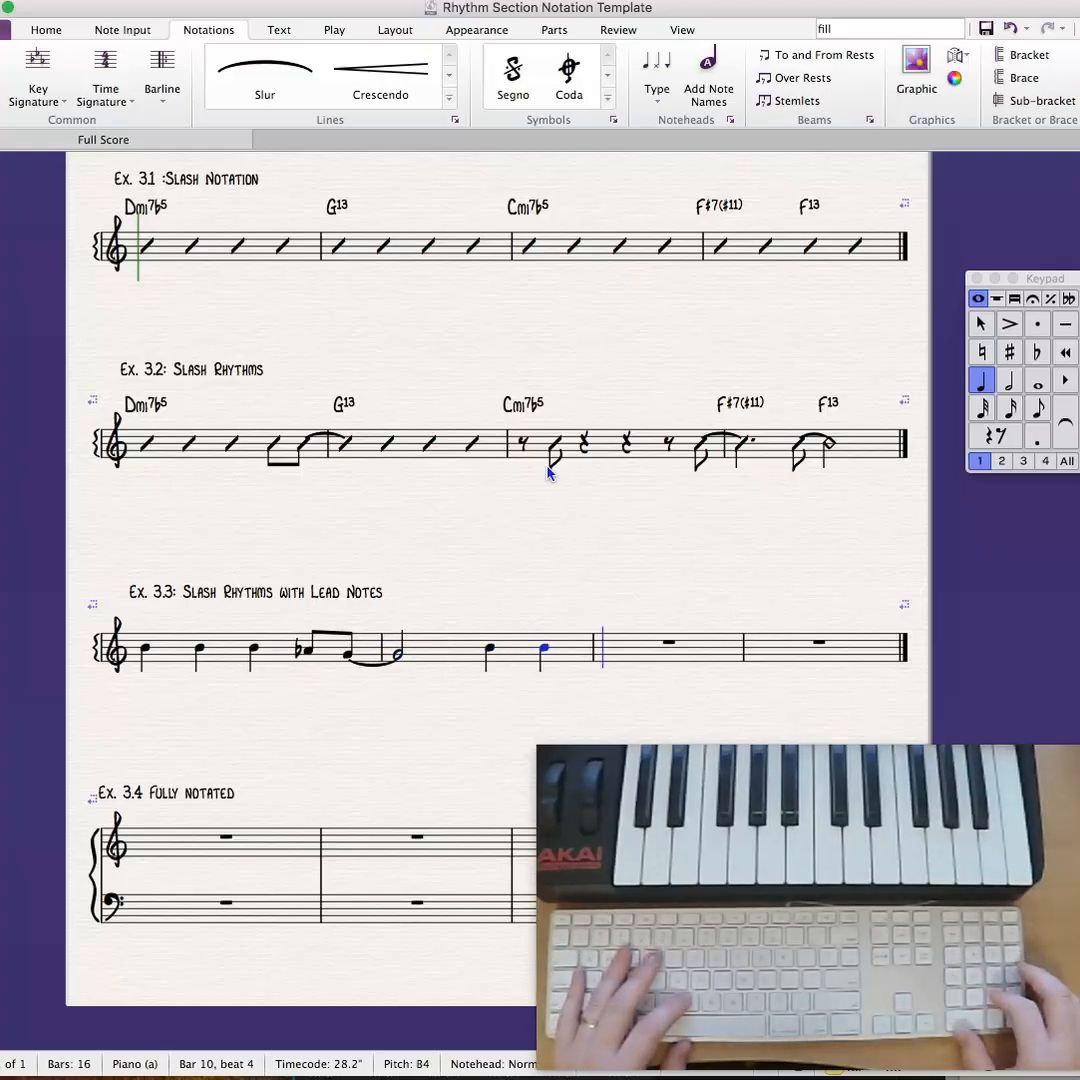
- Begin bar 3 of Ex. 3.3 with an eighth rest, eighth note D, quarter rests on beats 2 and 3, and an eighth rest on beat 4
key(3)
key(0)
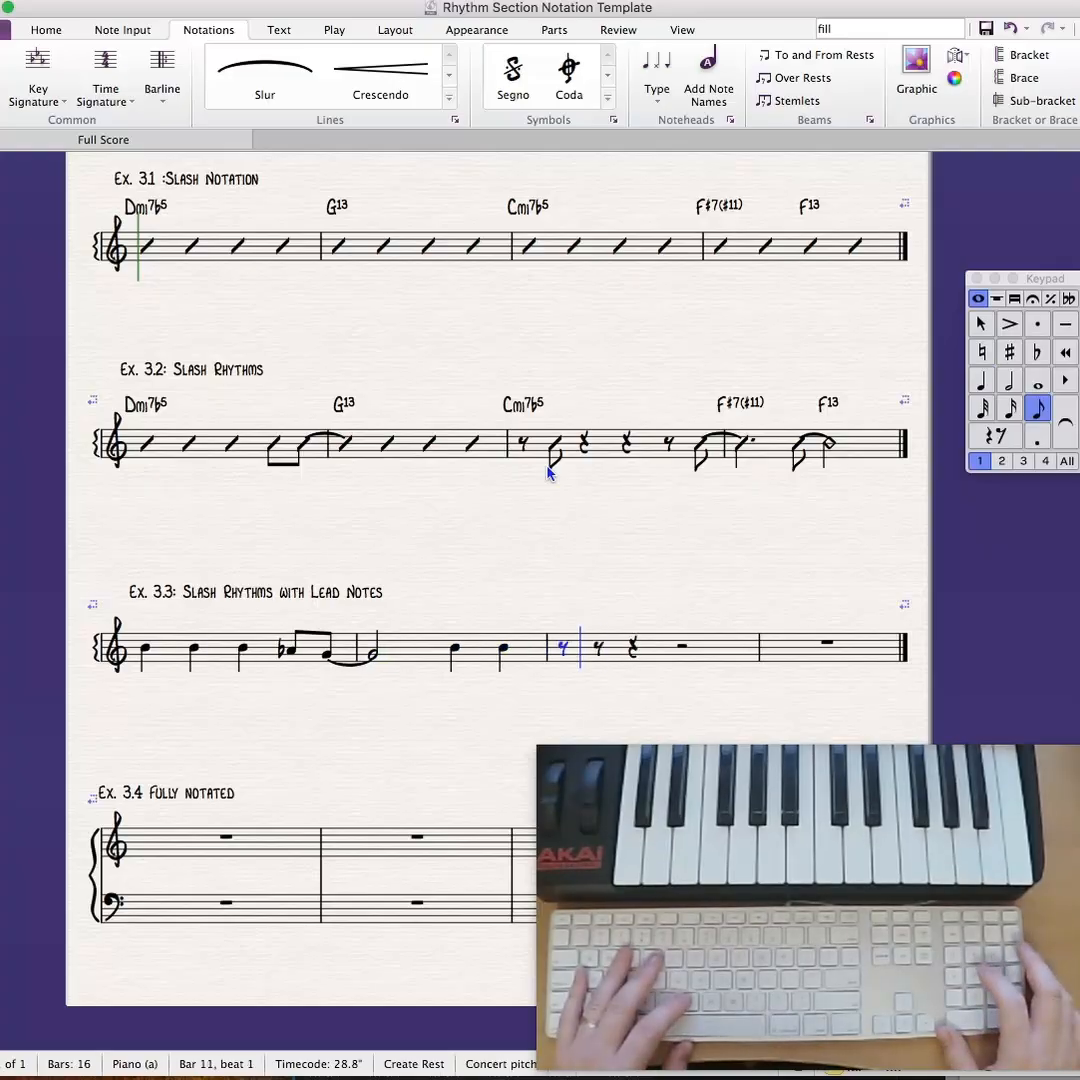
key(Right)
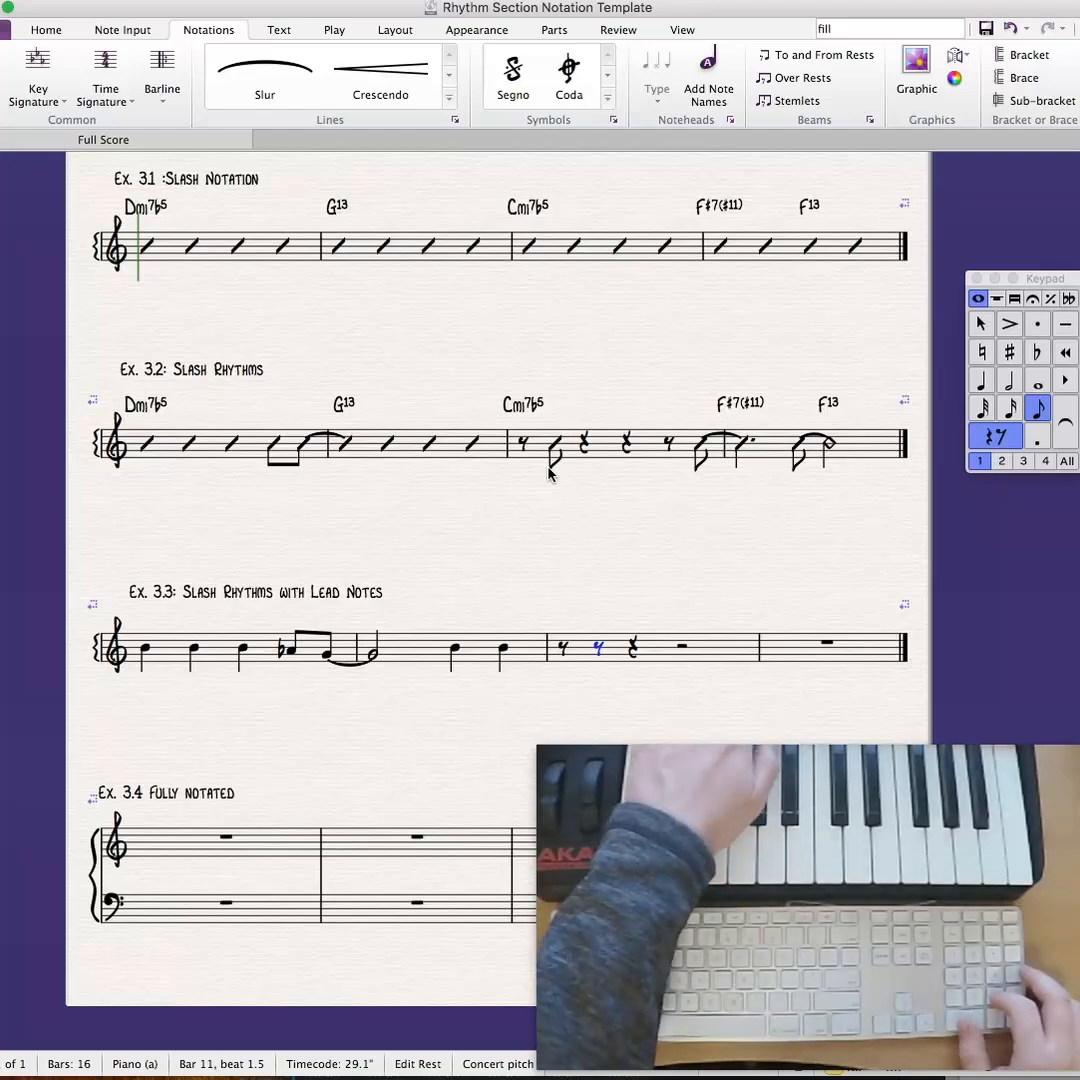
key(d)
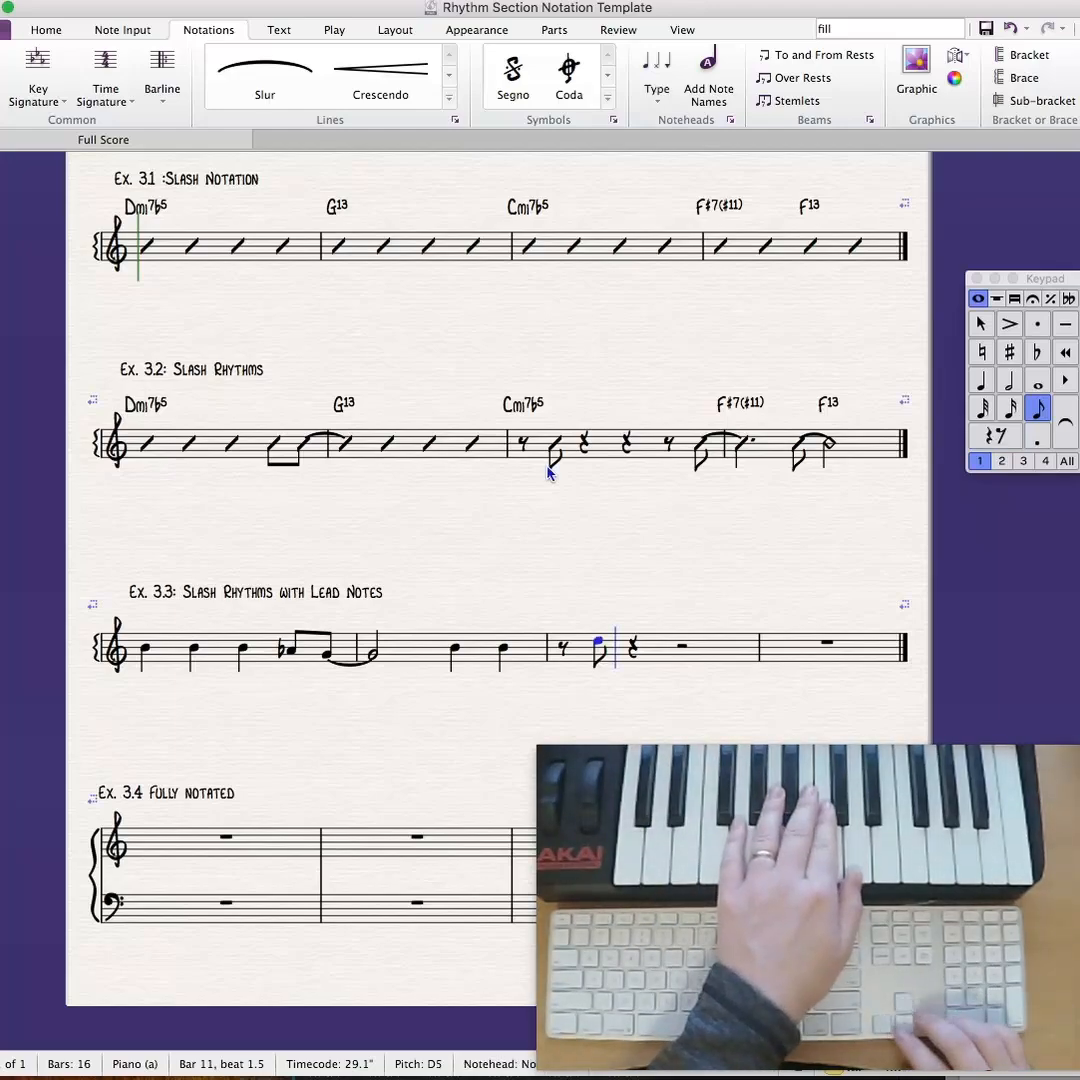
key(Right)
key(Right)
key(4)
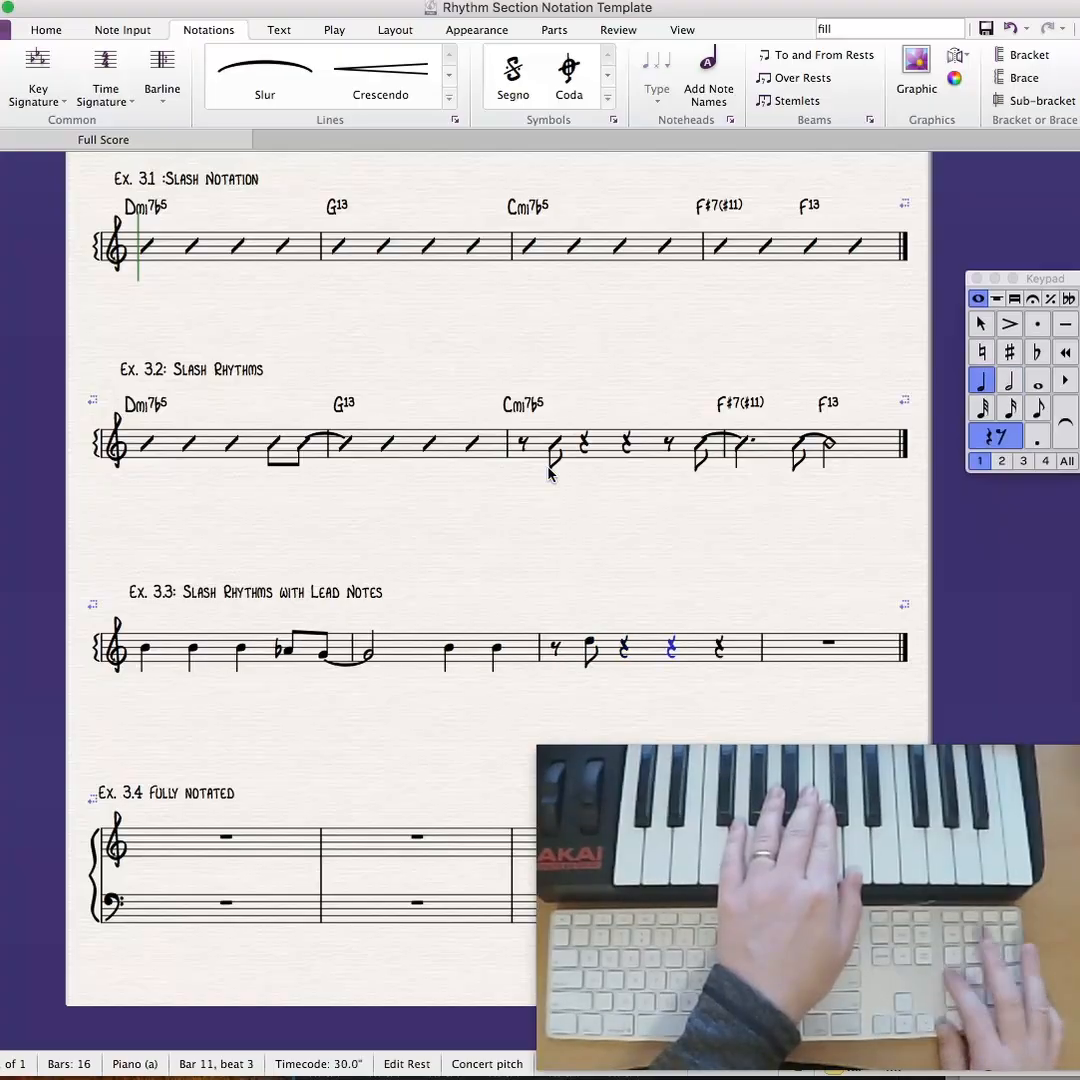
key(3)
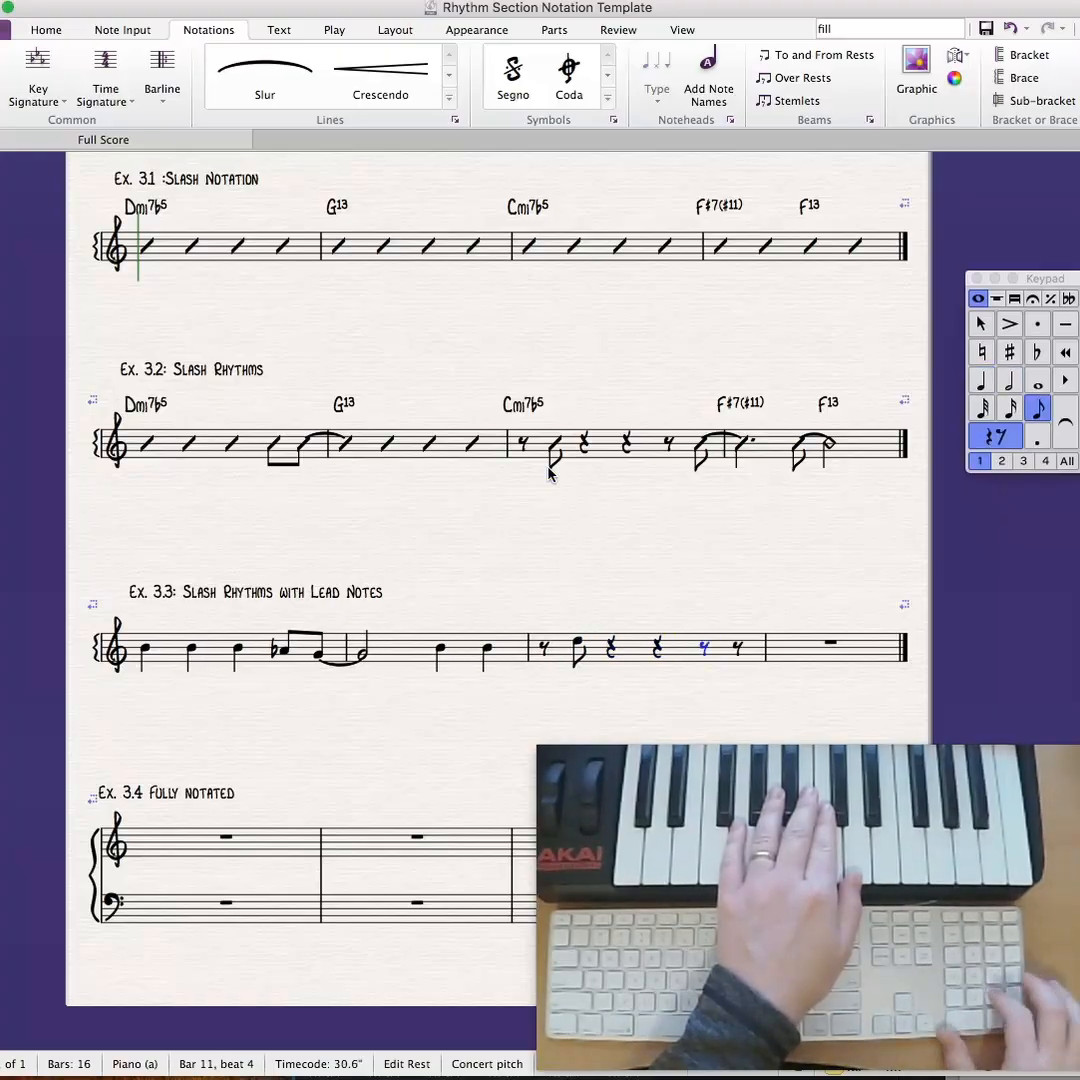
key(Right)
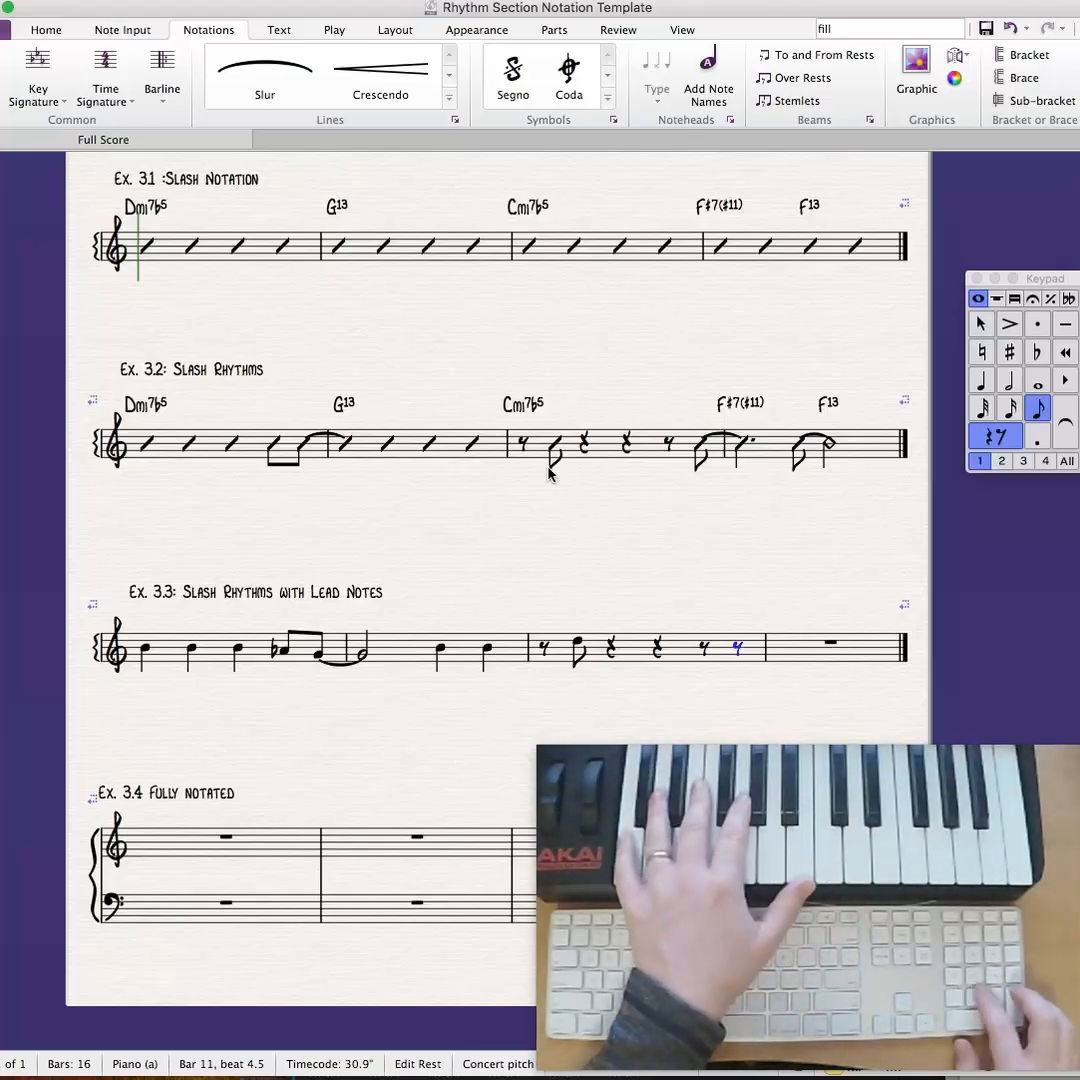
- End bar 3 of Ex. 3.3 with an eighth note C4 tied to a dotted quarter note C4 starting bar 4
key(c)
key(super+Up)
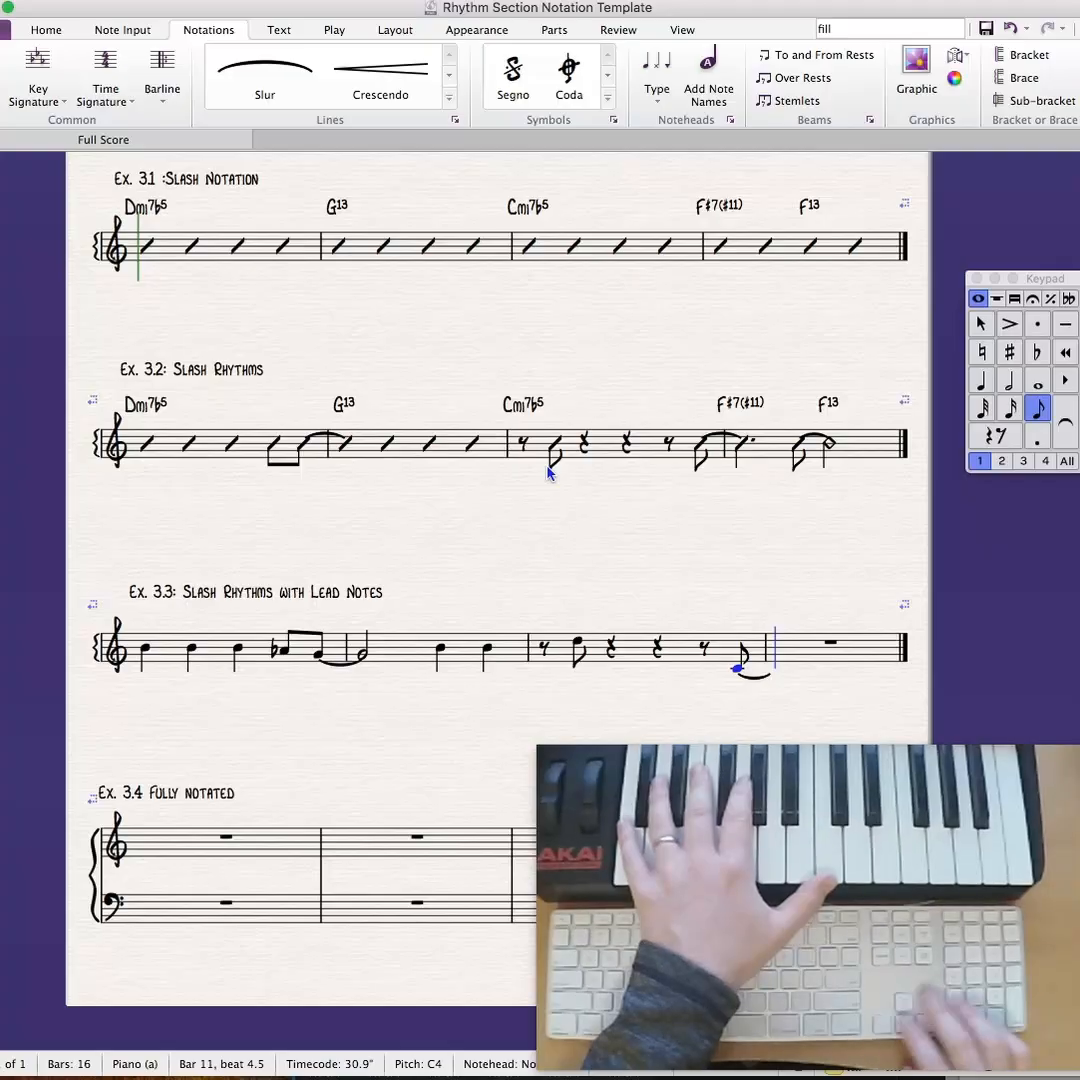
key(KP_4)
key(KP_Decimal)
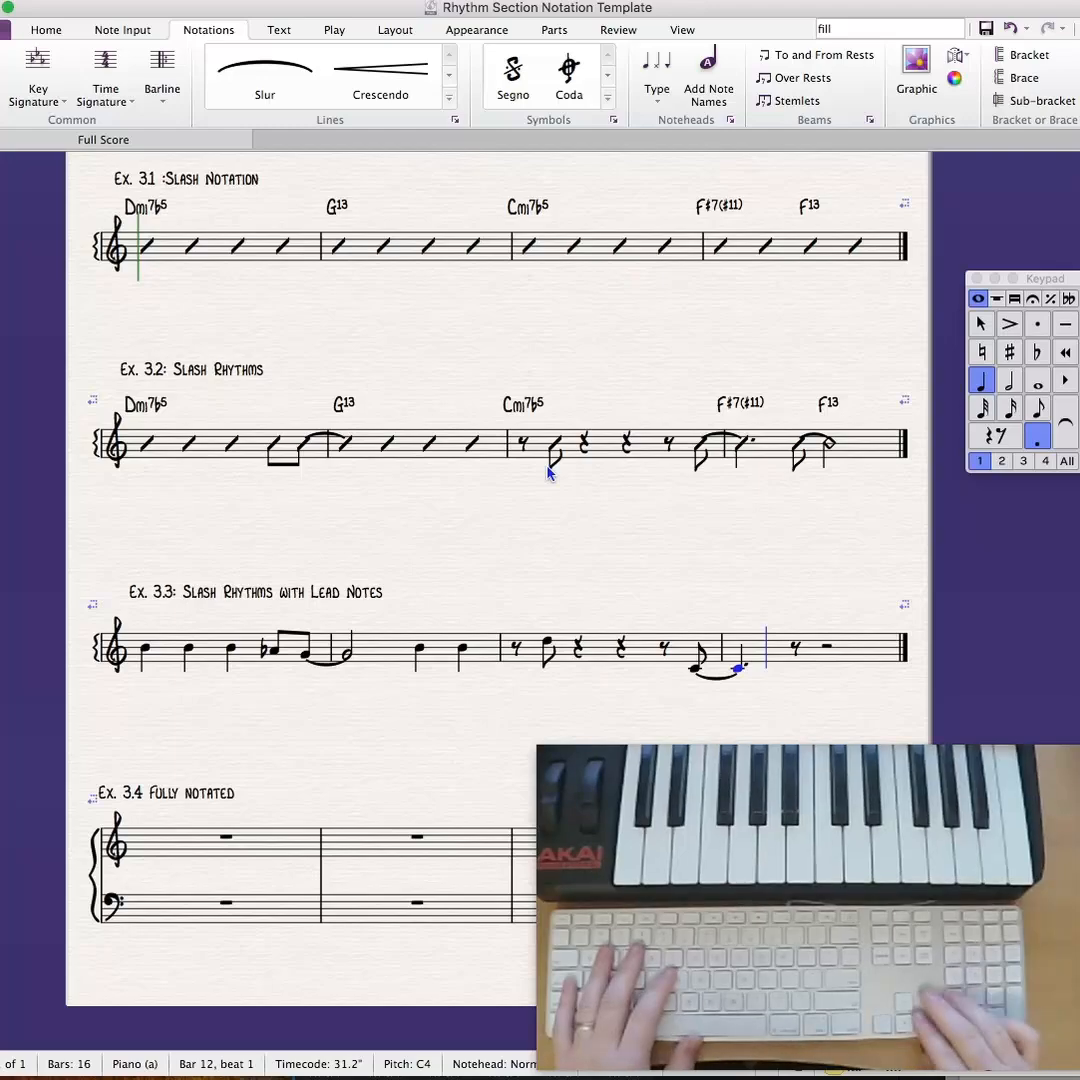
- Complete bar 4 of Ex. 3.3 with an eighth note F4 tied to a half note F4, and finish note entry
key(3)
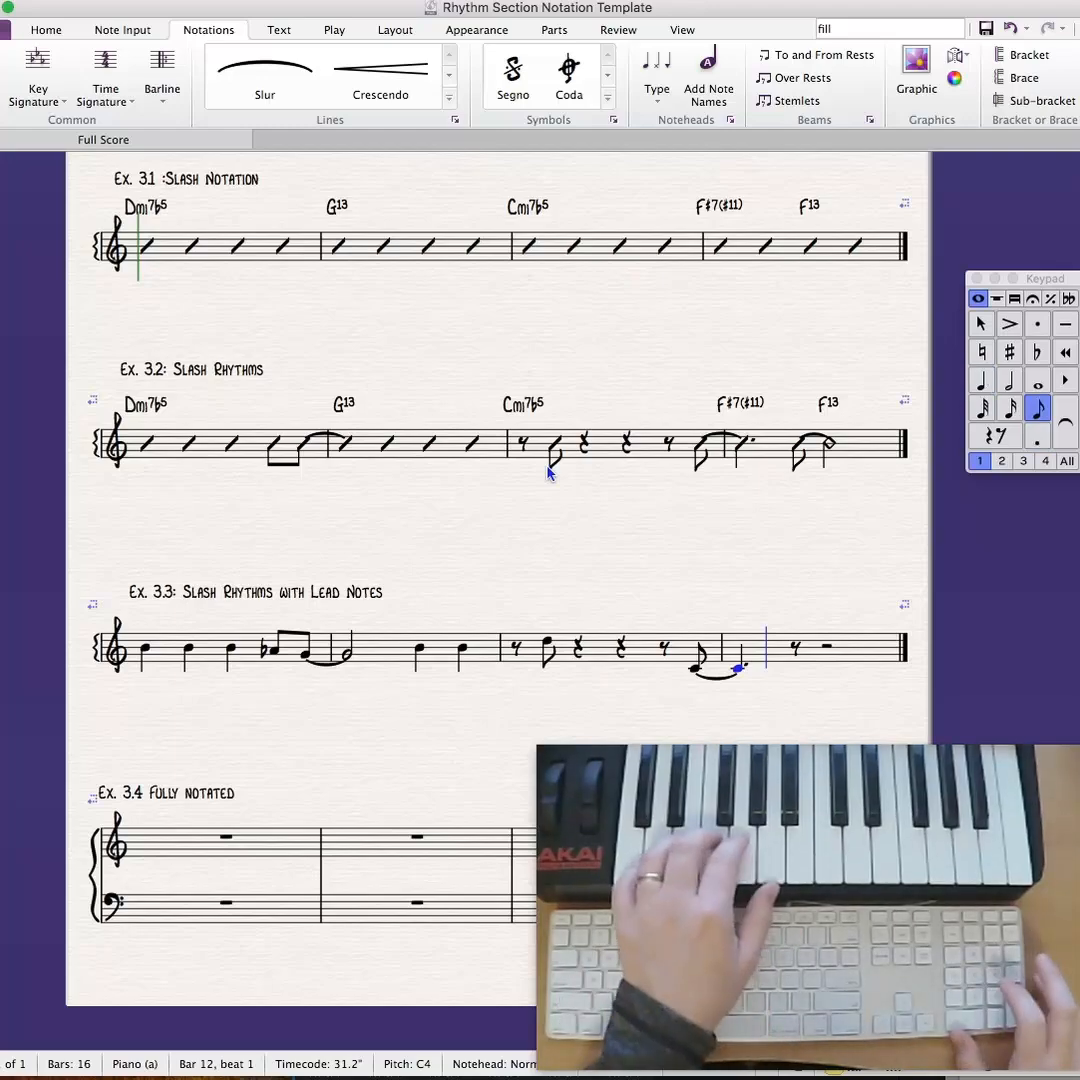
key(Return)
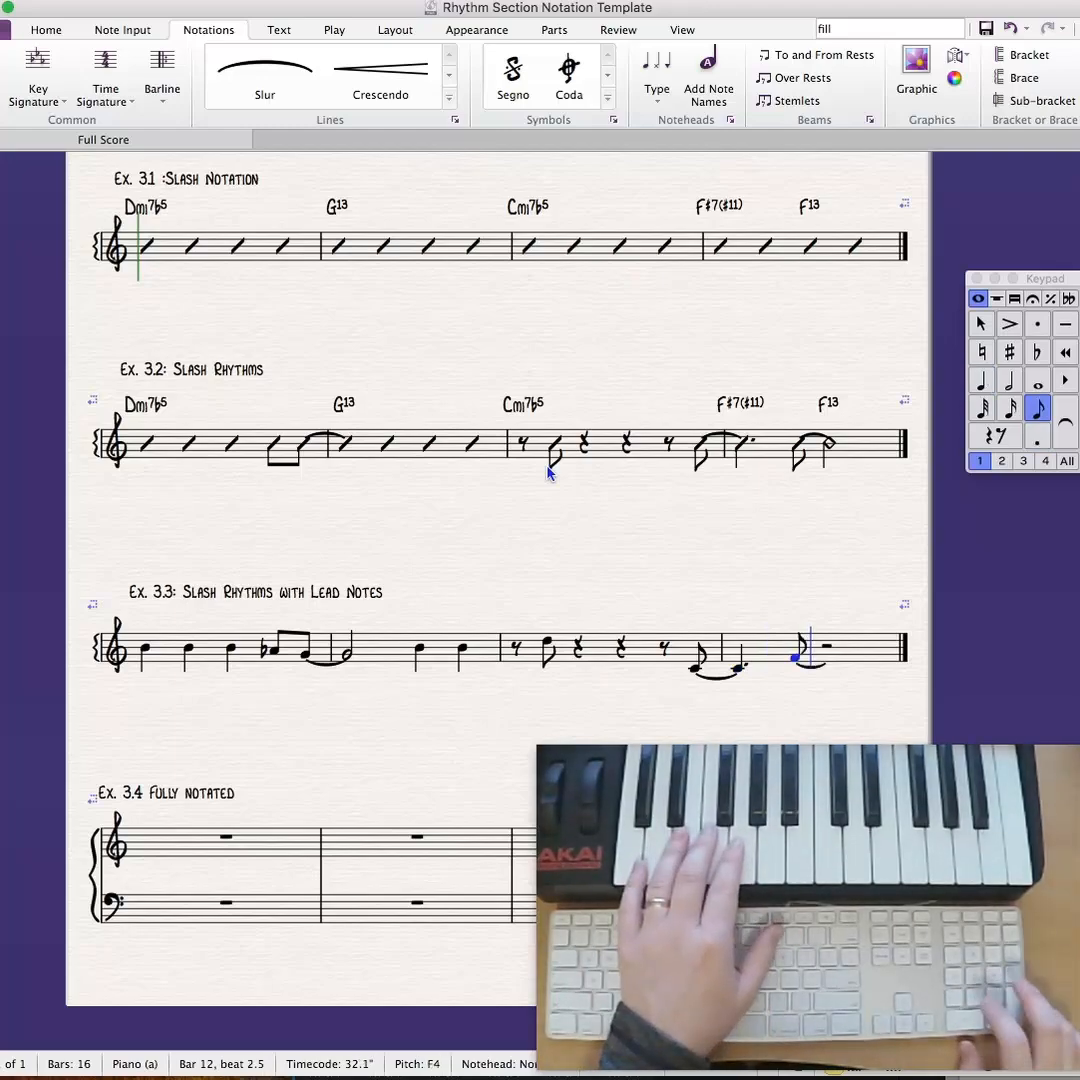
key(5)
key(f)
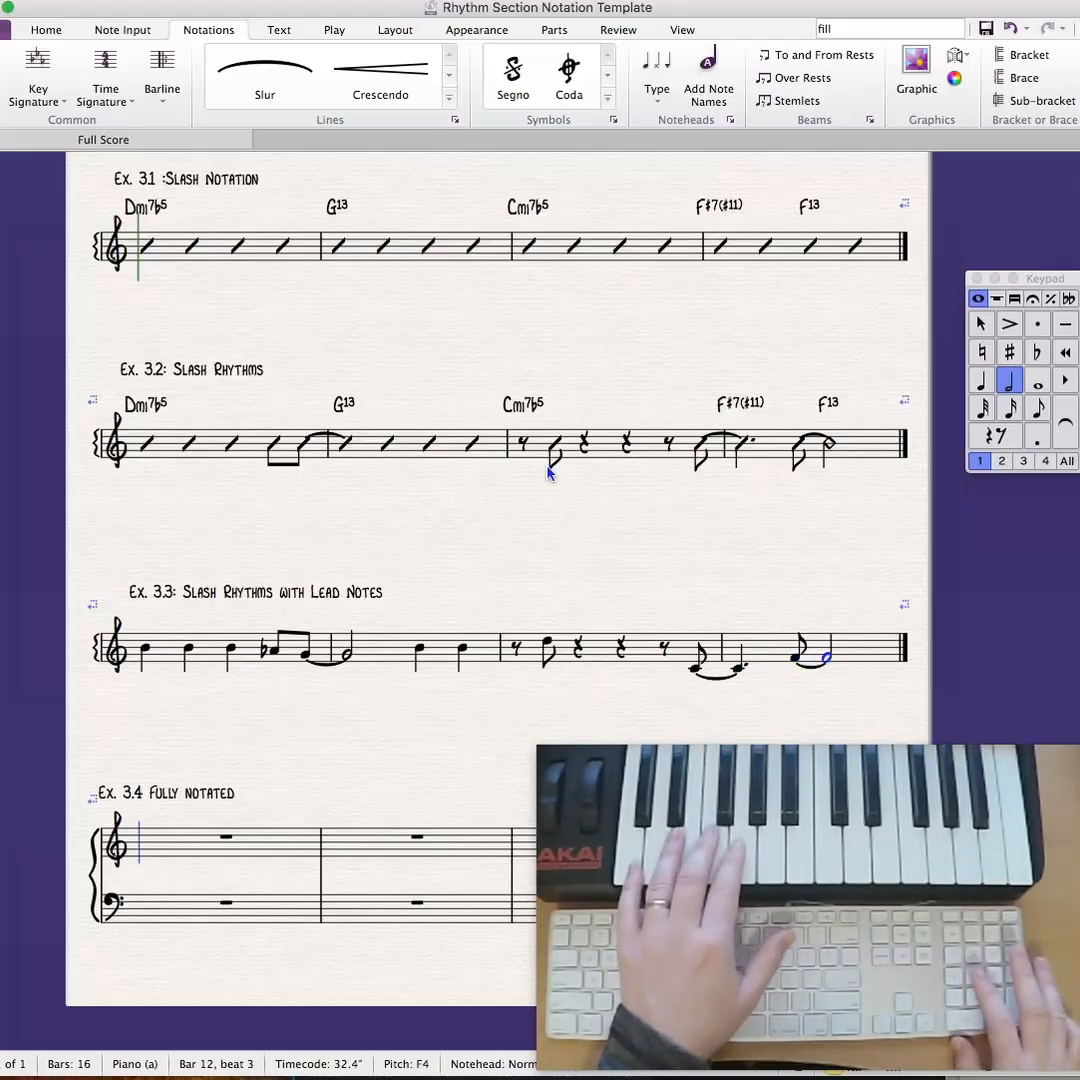
key(Escape)
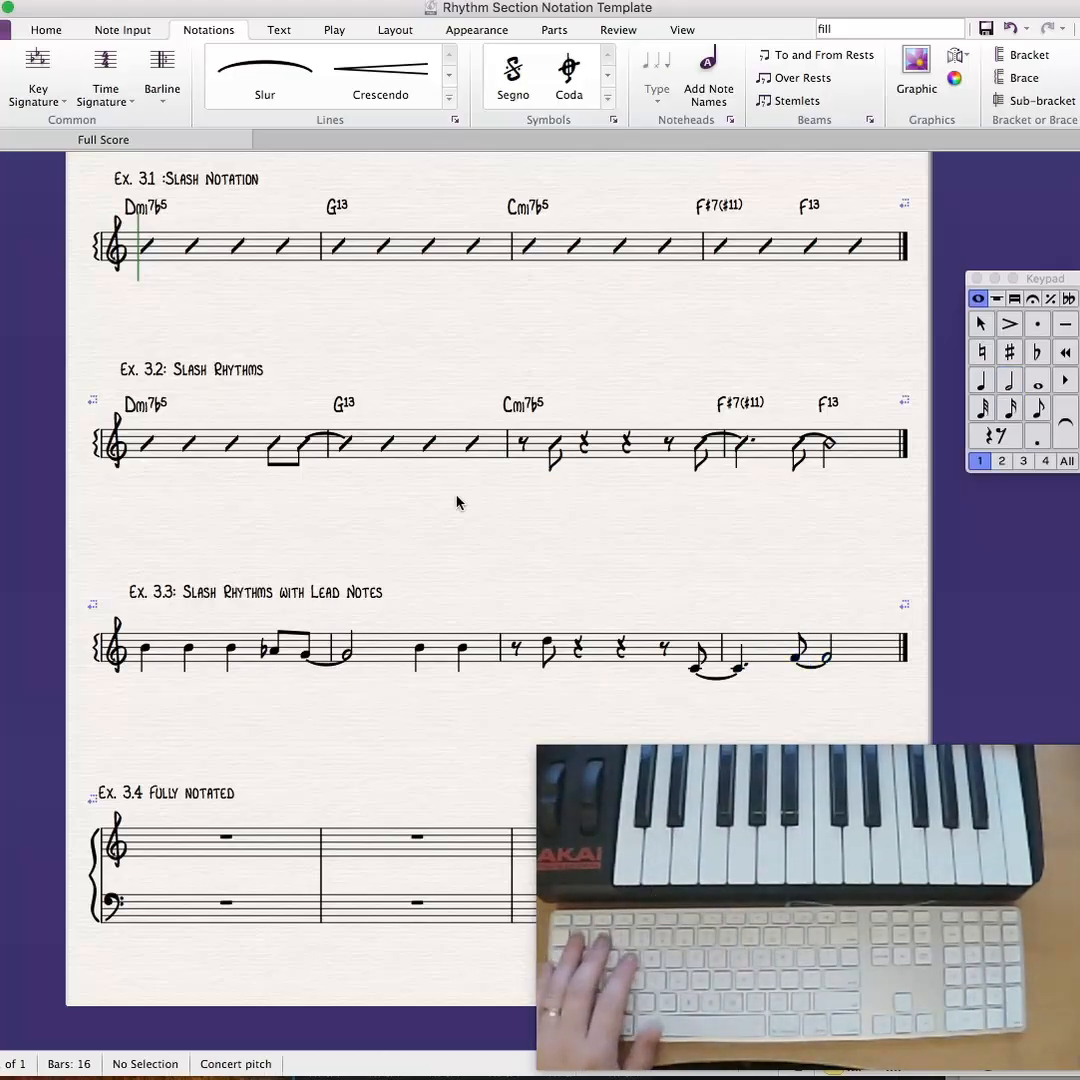
- Change the first three quarter notes of bar 1 in Ex. 3.3 to the Beat without stem notehead
click(143, 650)
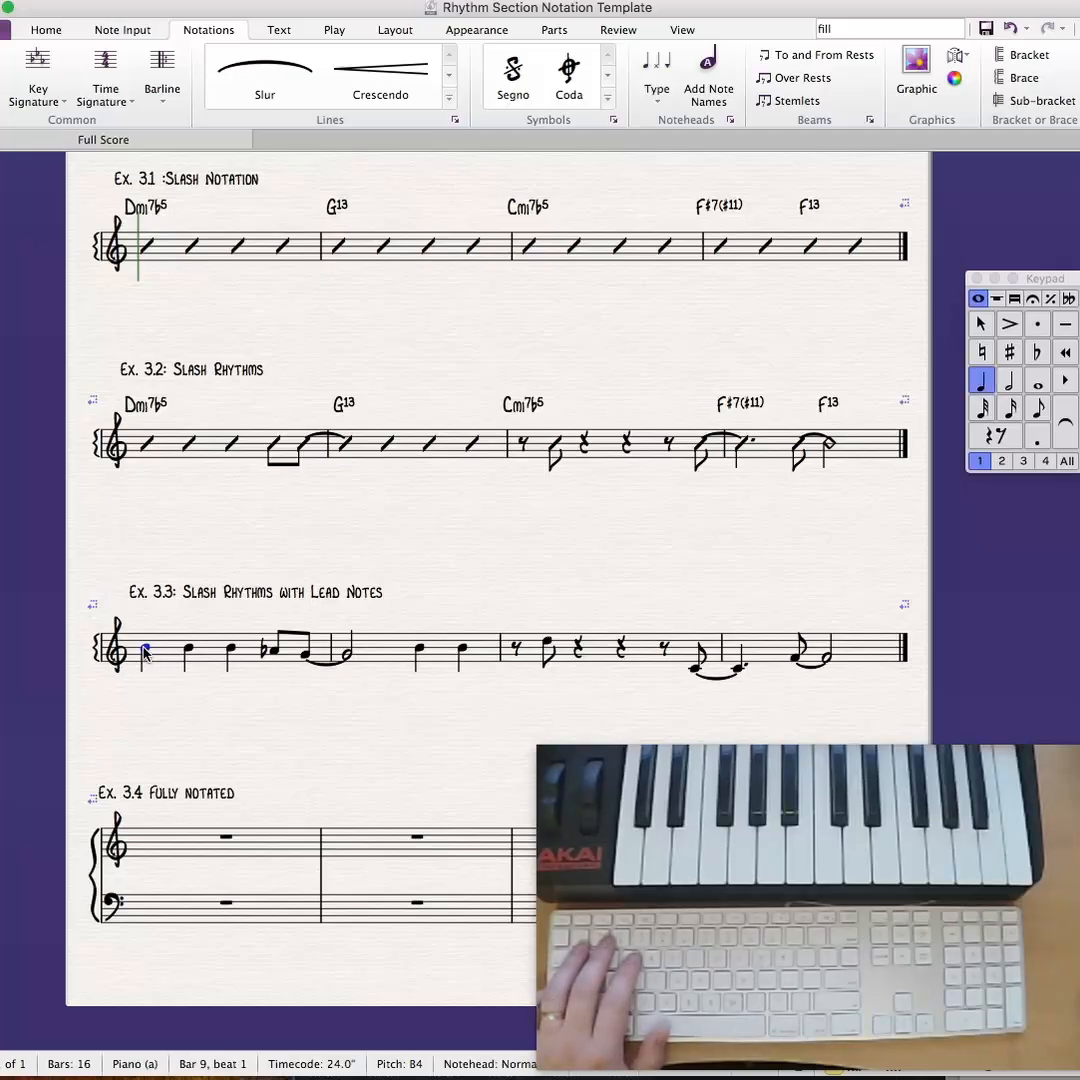
shift+click(230, 652)
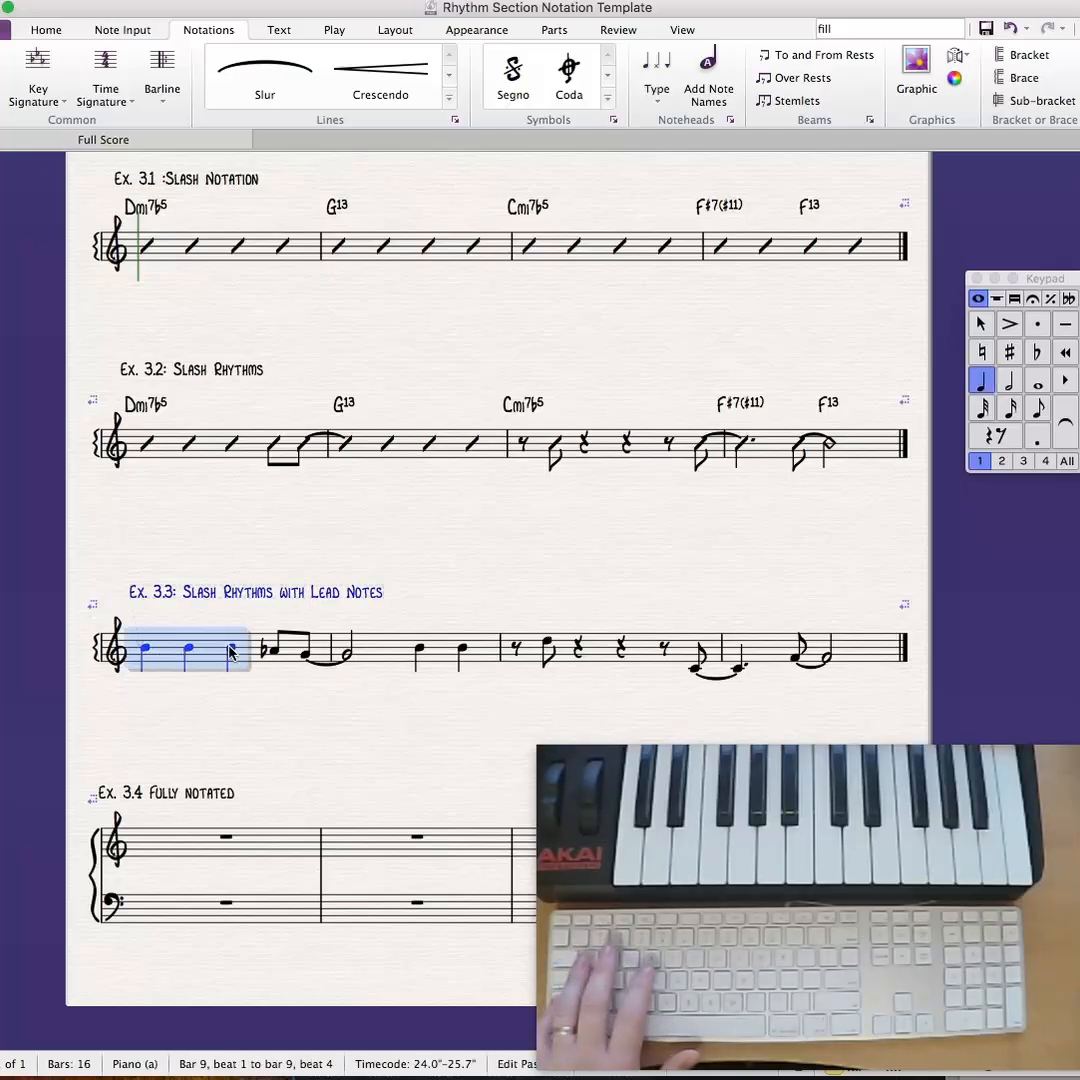
click(652, 100)
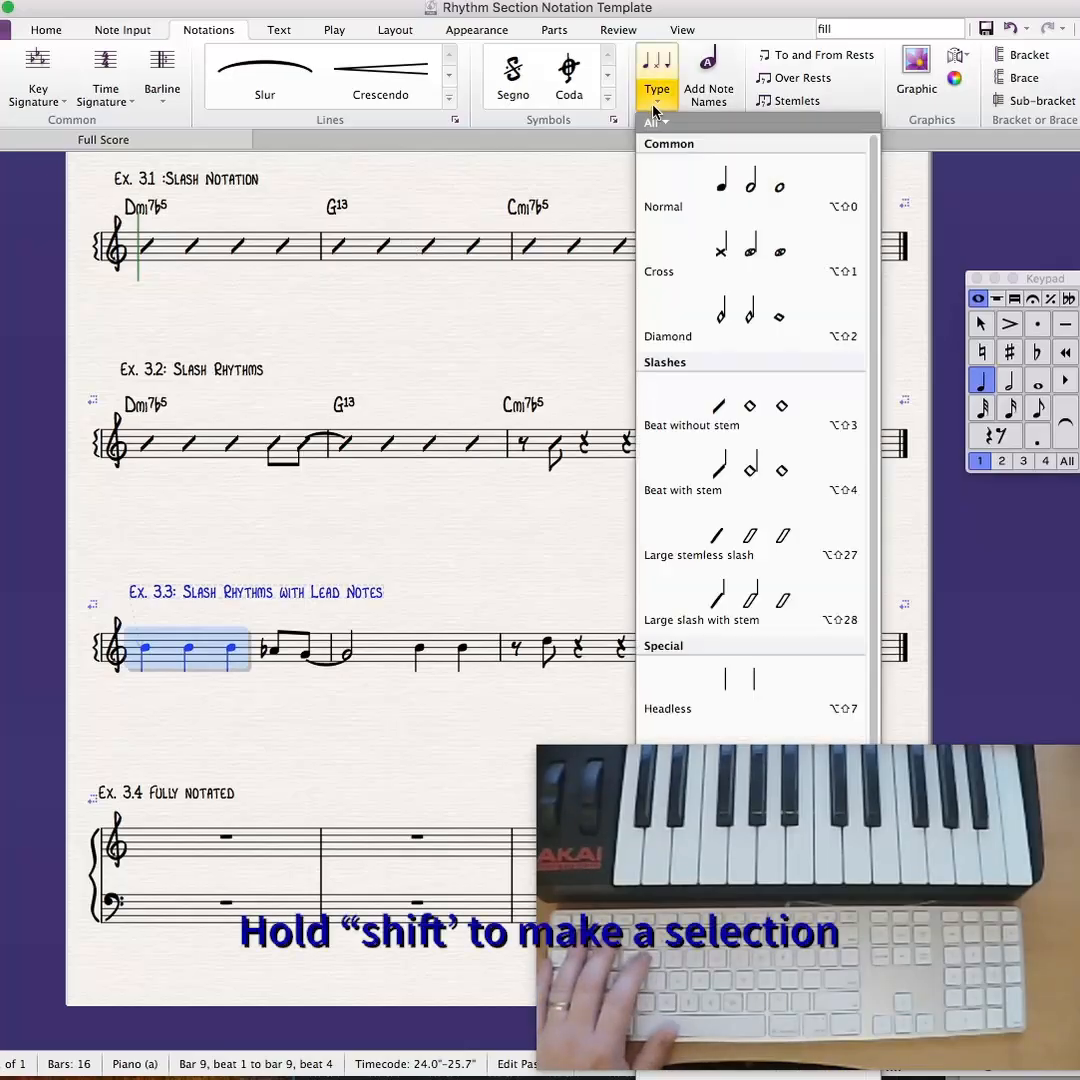
click(750, 410)
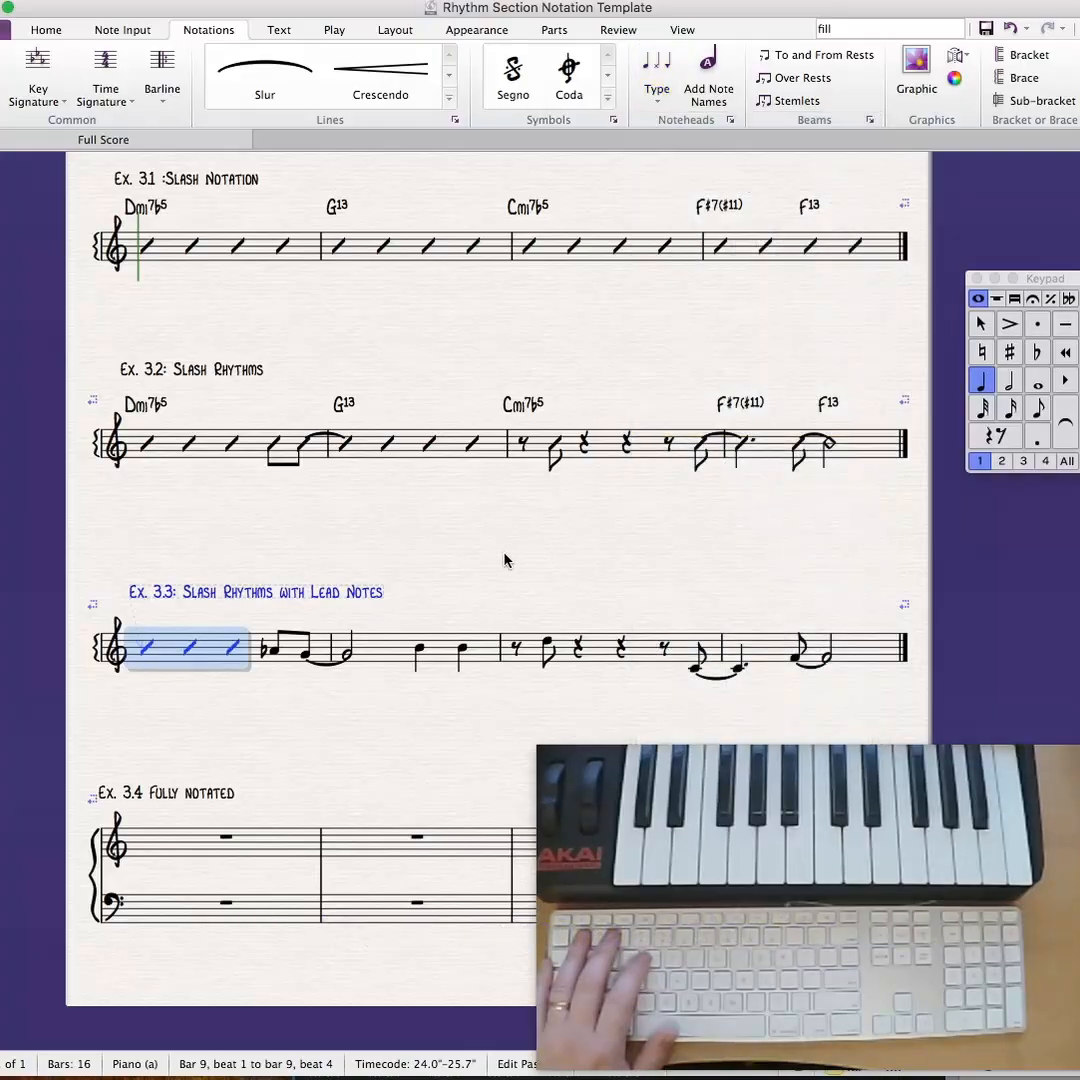
key(Escape)
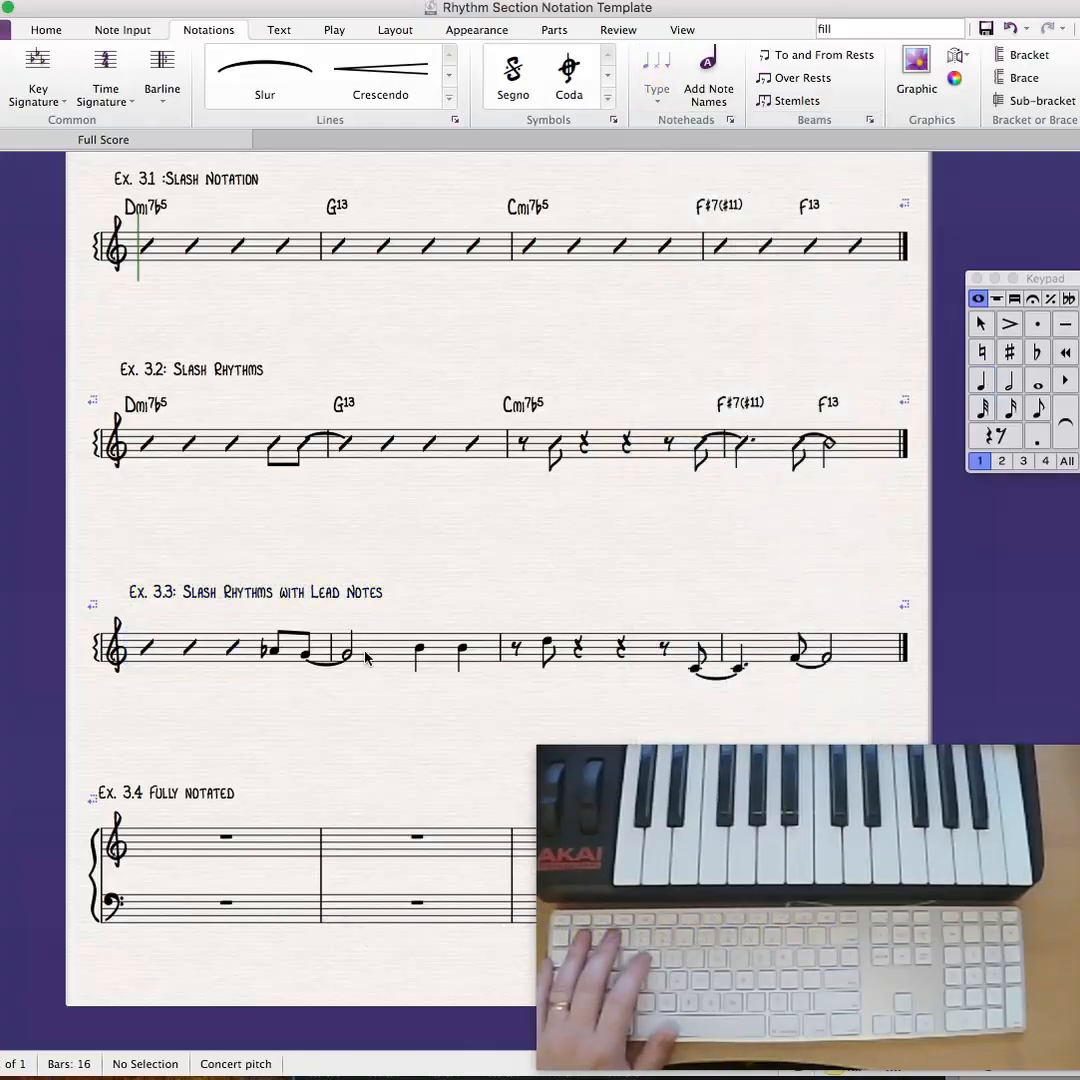
- Change the two quarter notes on beats 3 and 4 of bar 2 in Ex. 3.3 to the Beat without stem notehead
click(421, 653)
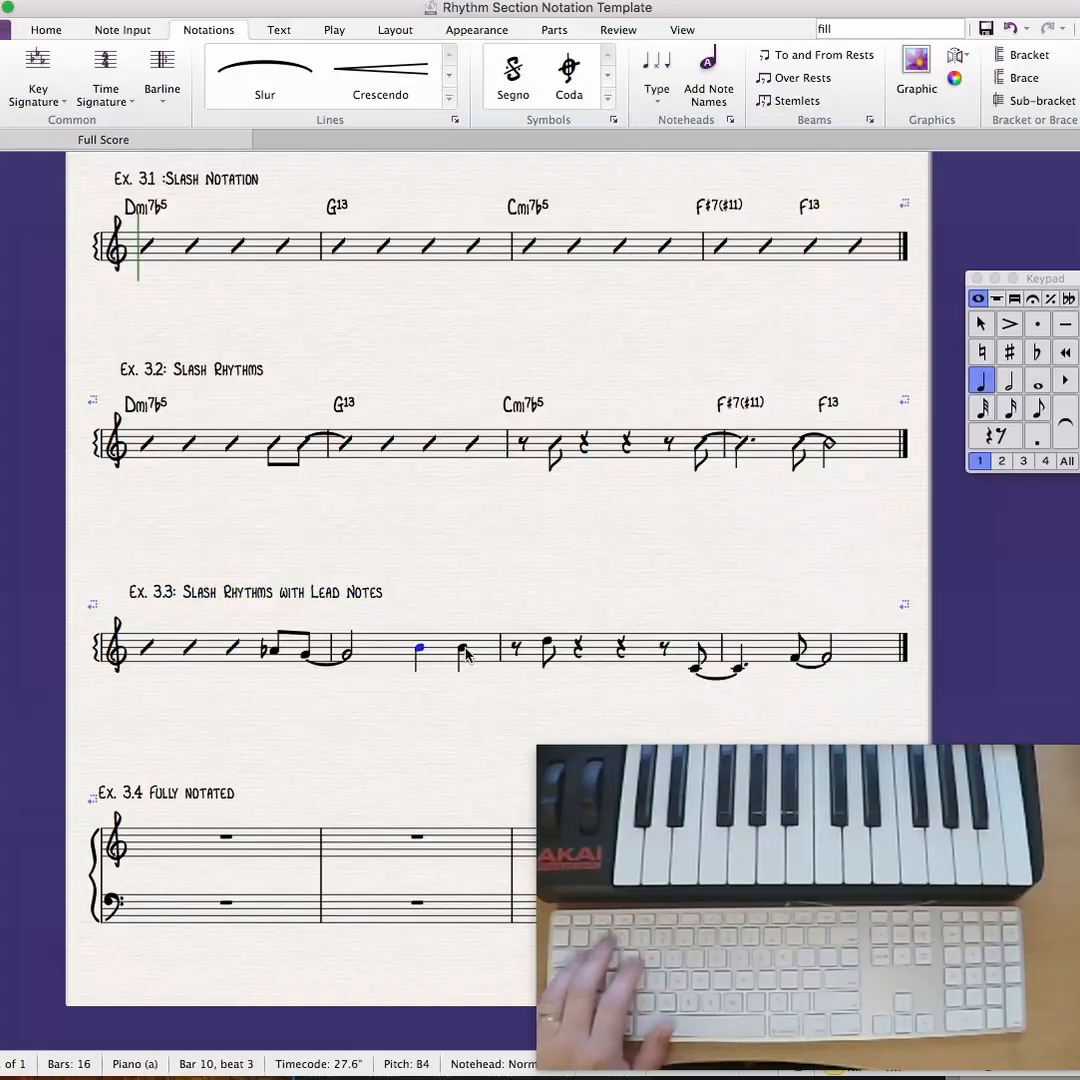
shift+click(463, 653)
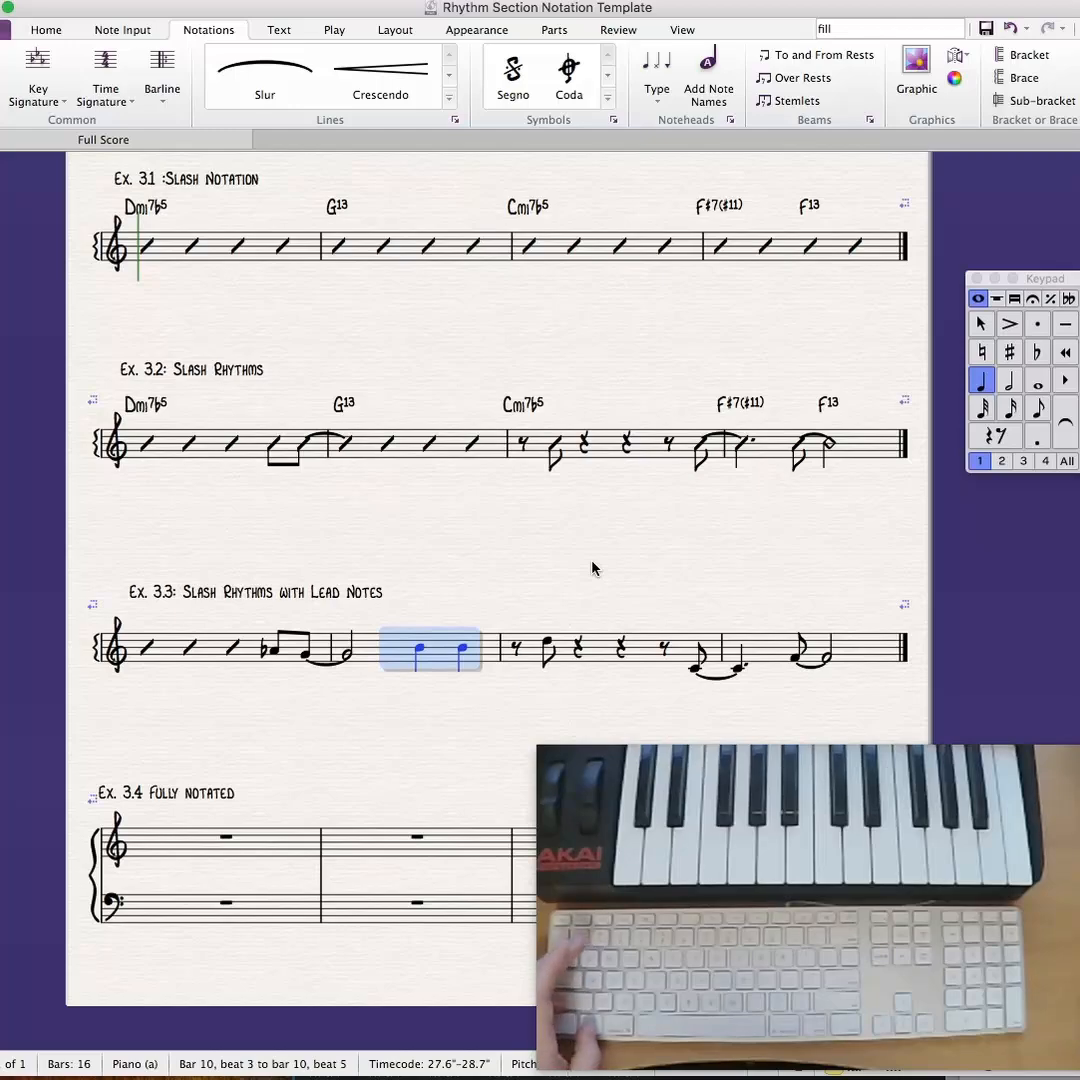
key(alt+shift+3)
key(Escape)
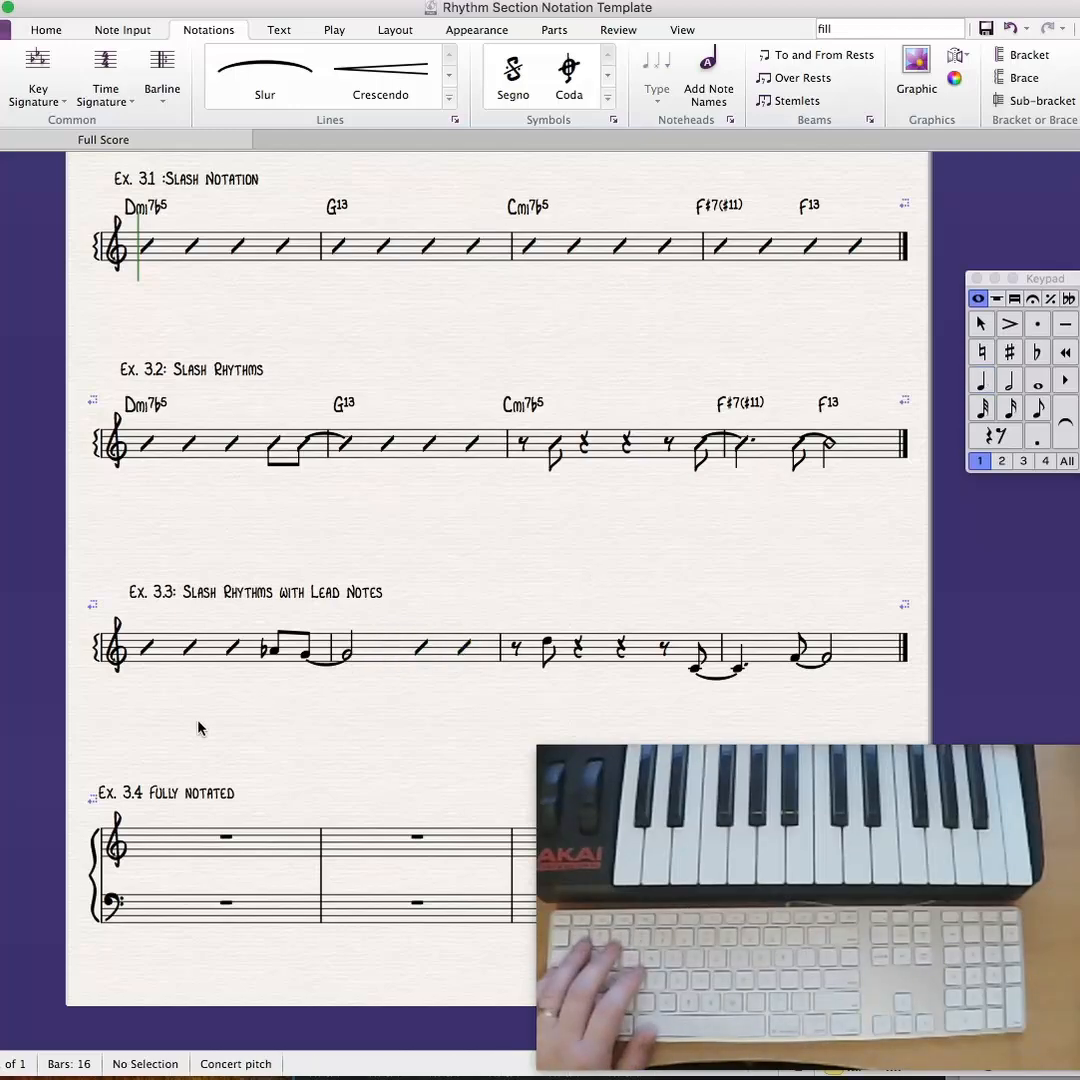
- Switch Magnetic Layout on for comparison and turn it back off
click(393, 30)
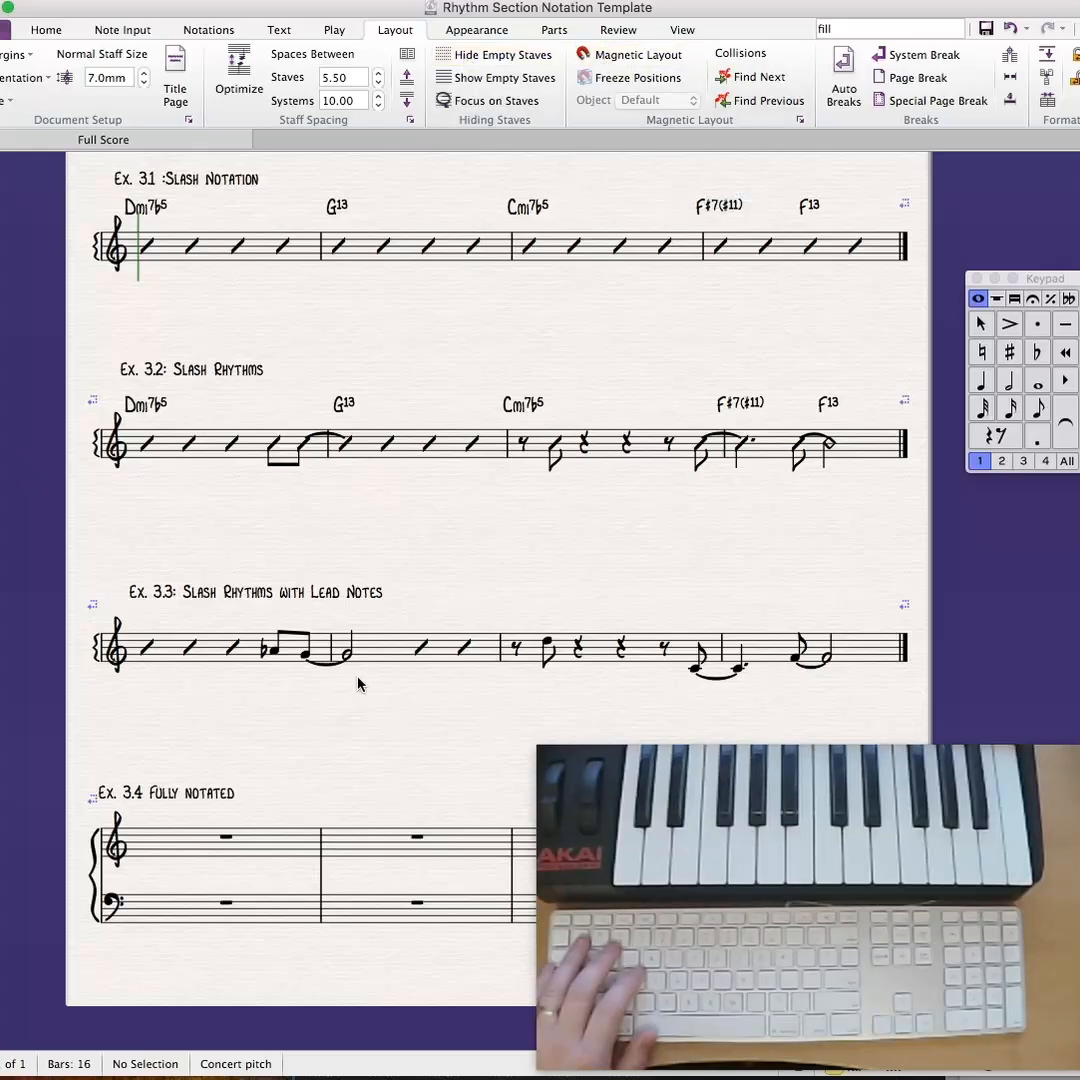
click(595, 64)
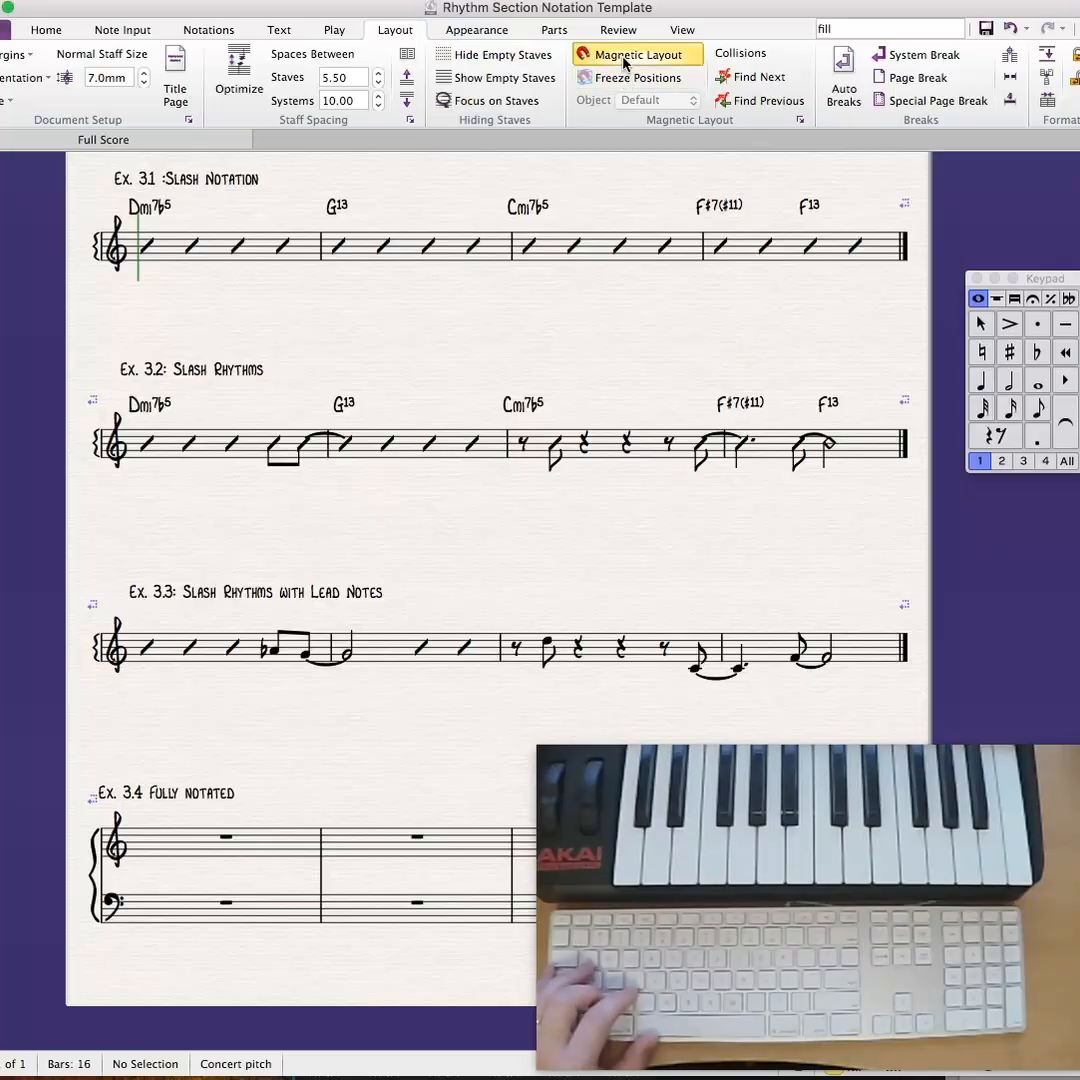
click(623, 63)
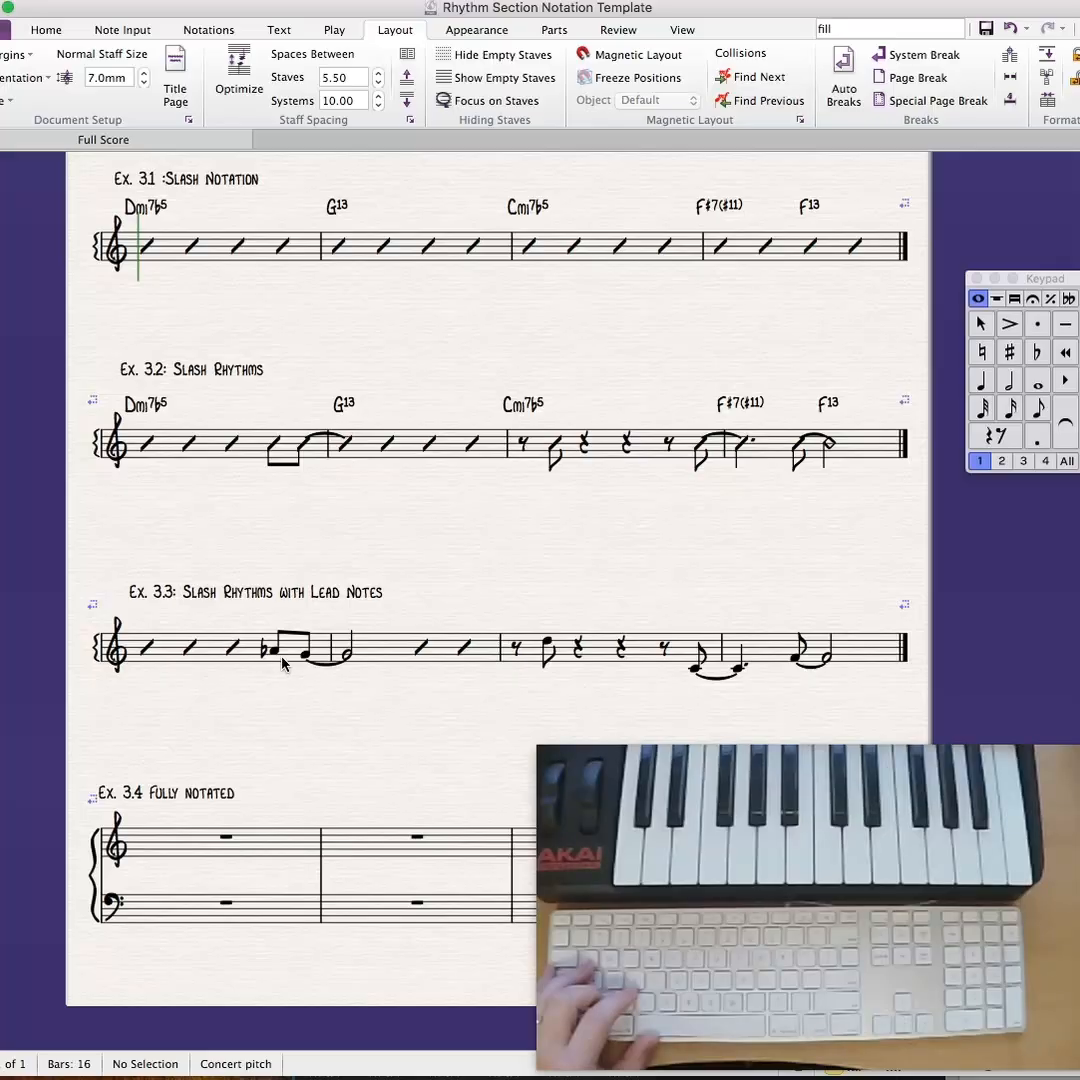
- Add a Vertical line symbol below the A-flat eighth note on beat 4 of bar 1 in Ex. 3.3, extending its stem
drag(431, 591, 434, 533)
key(super+equal)
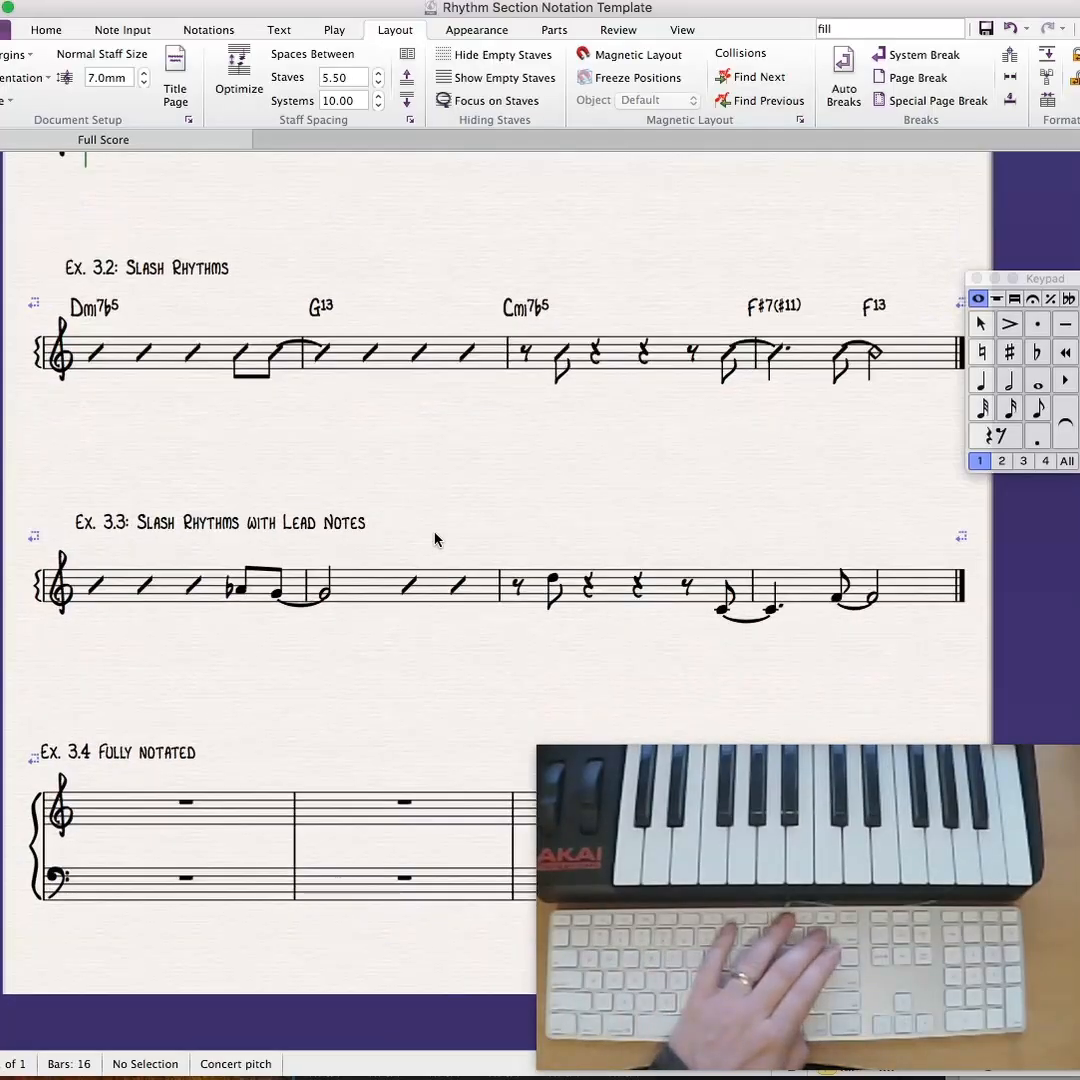
key(super+equal)
drag(443, 506, 625, 443)
key(super+equal)
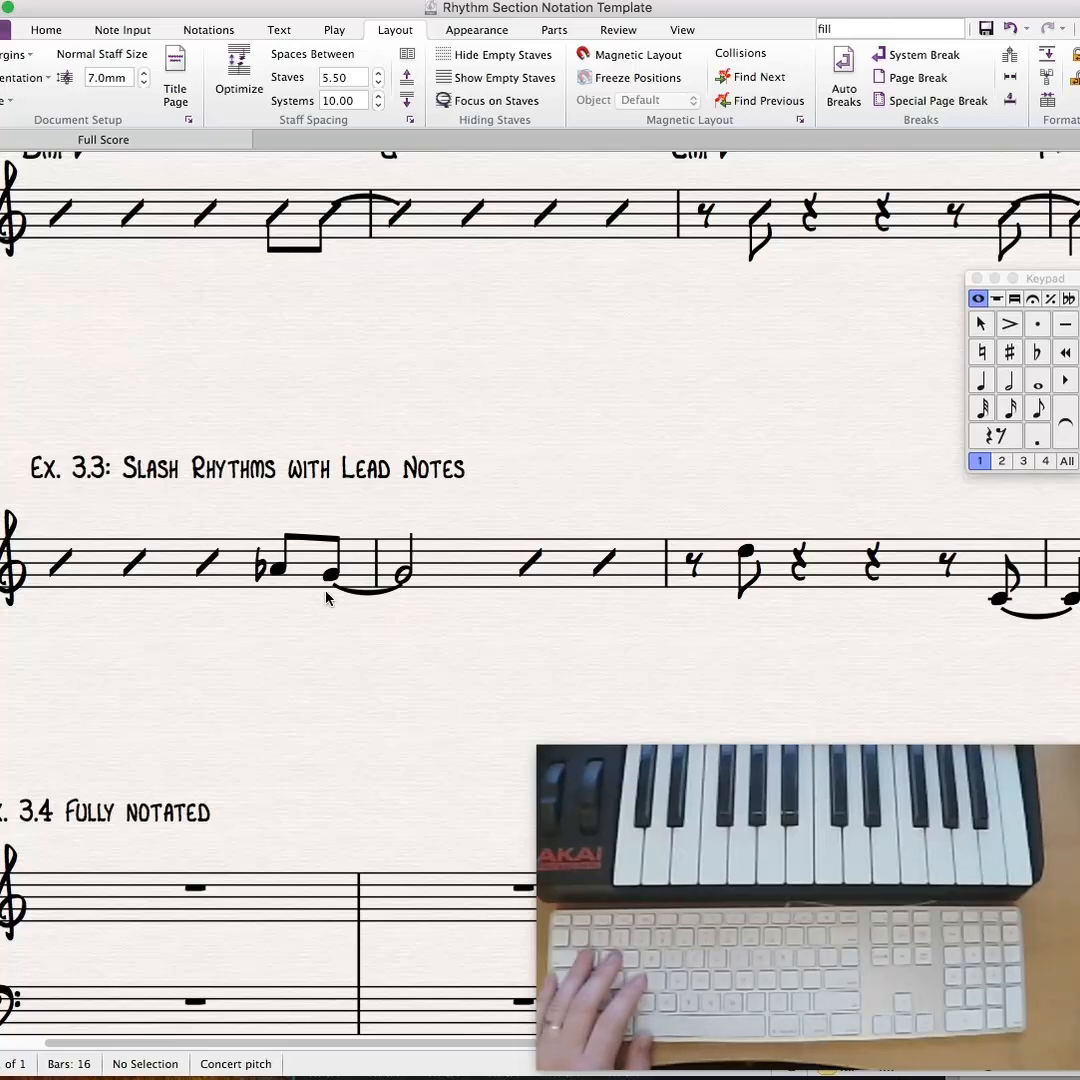
drag(720, 420, 712, 430)
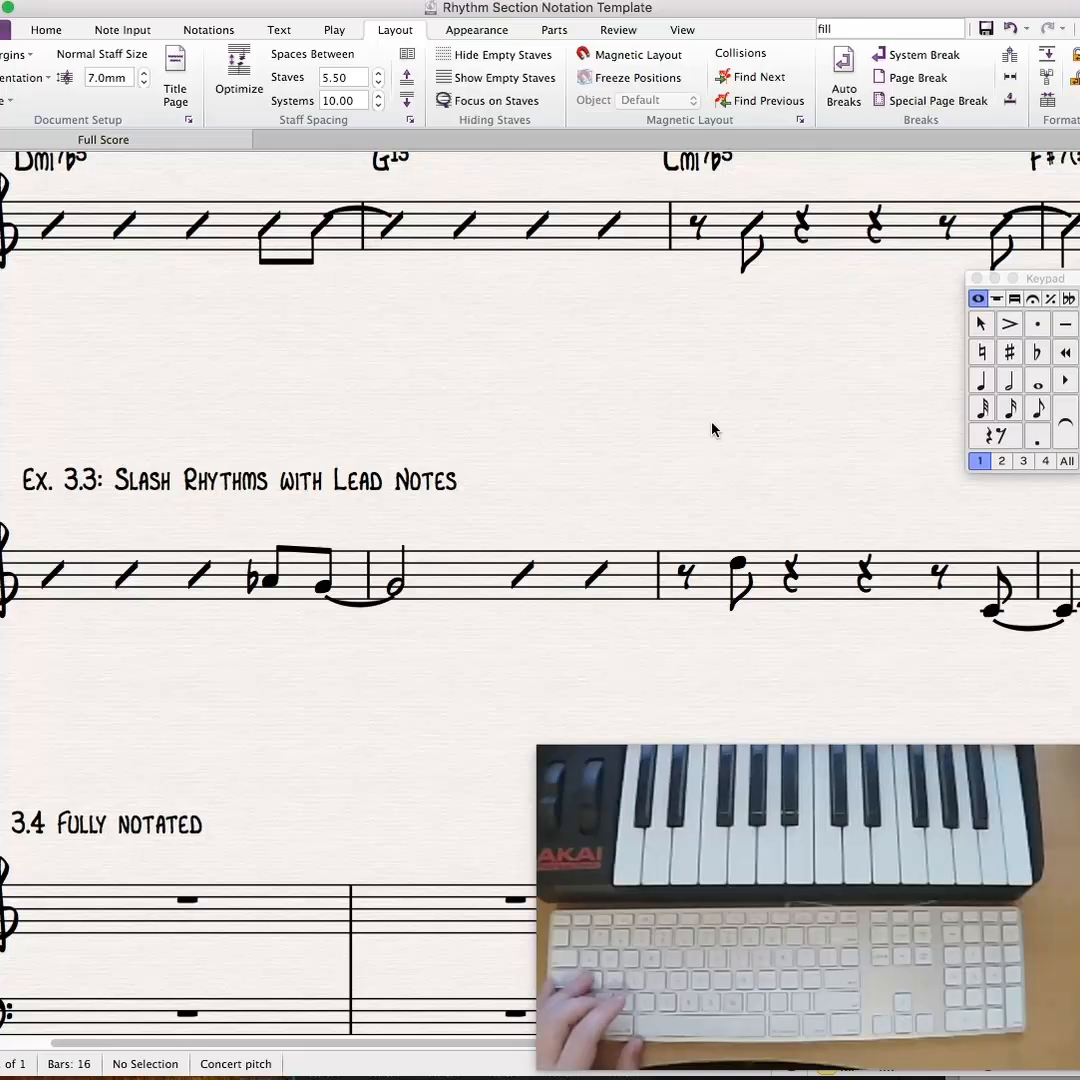
drag(610, 407, 624, 472)
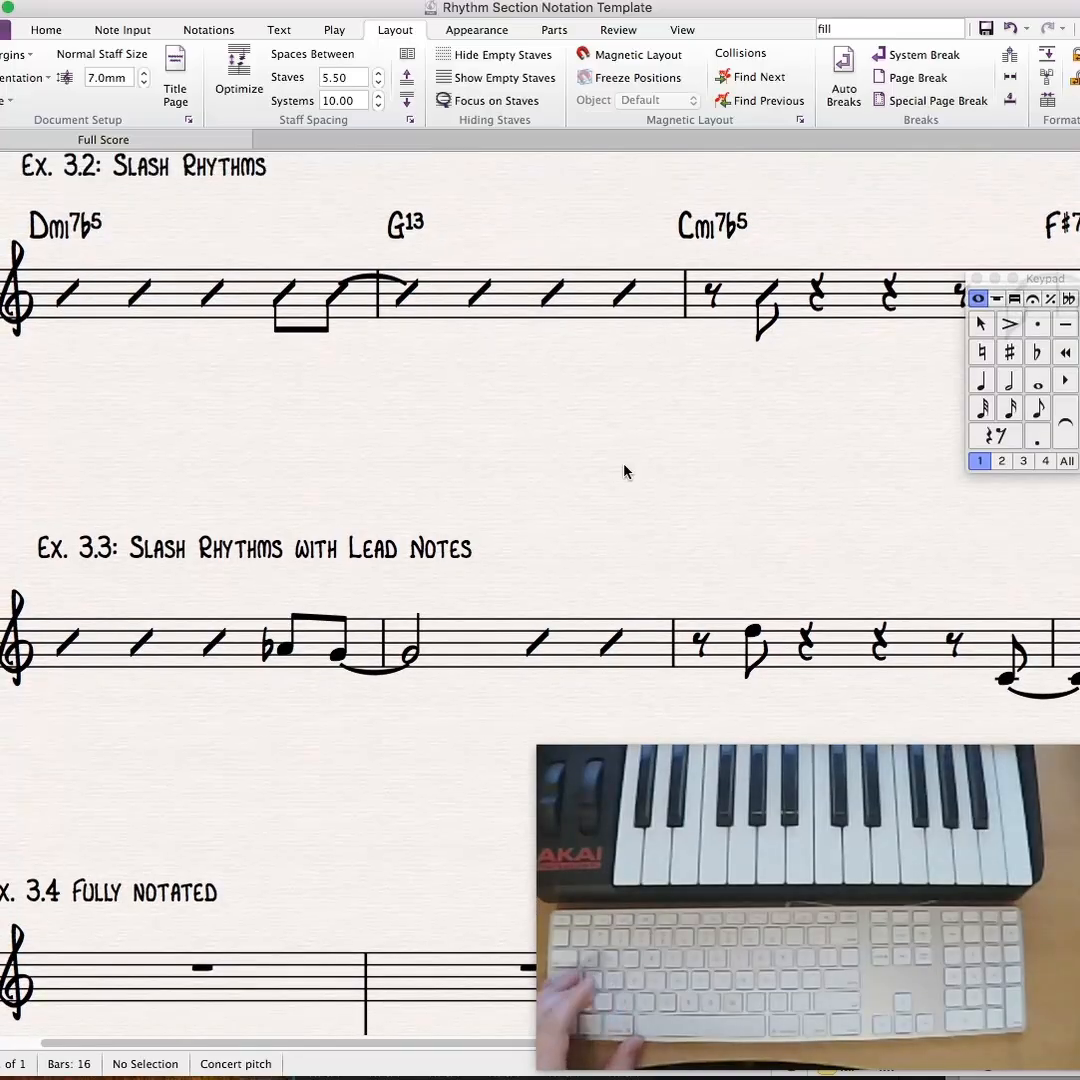
key(z)
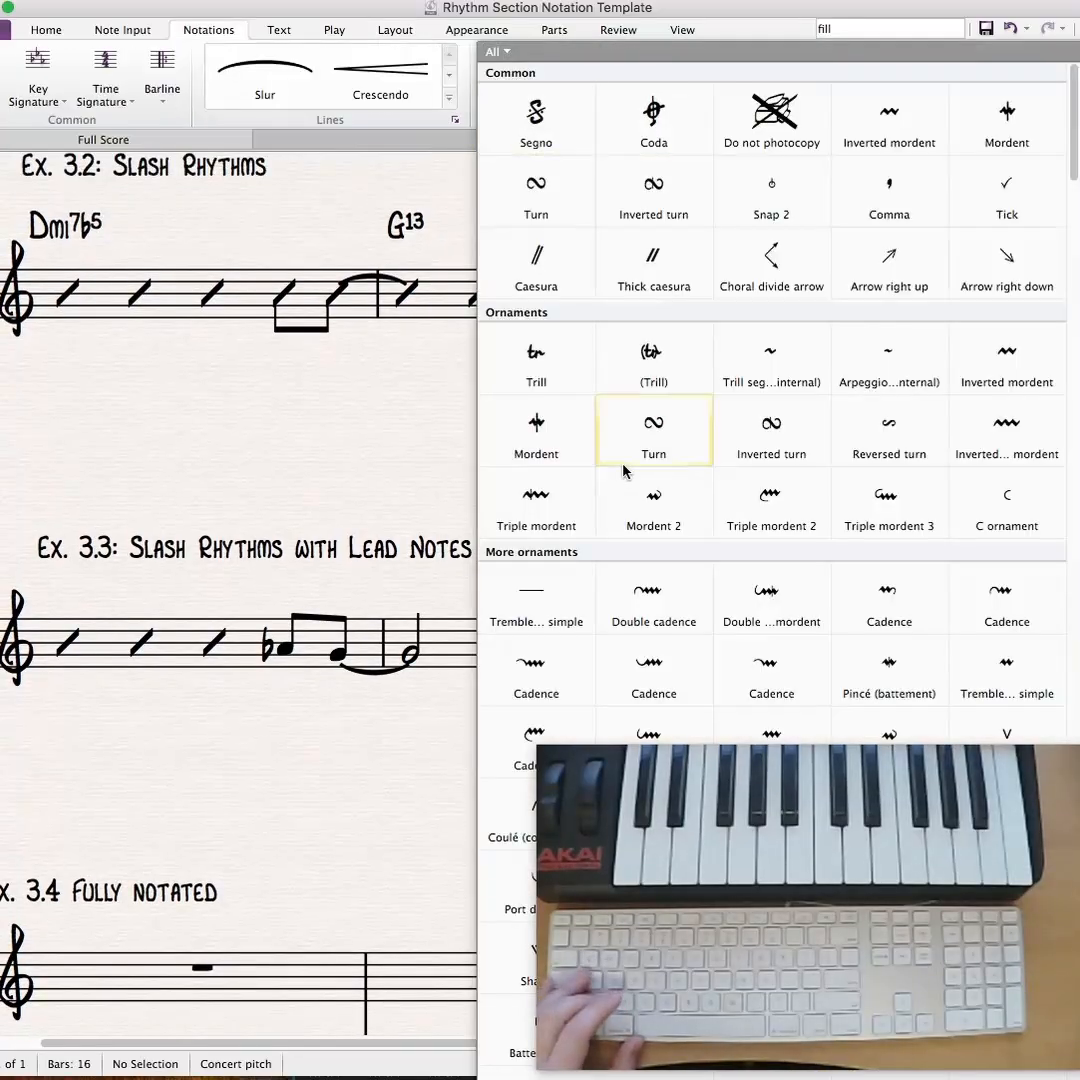
scroll(623, 471, down, 10)
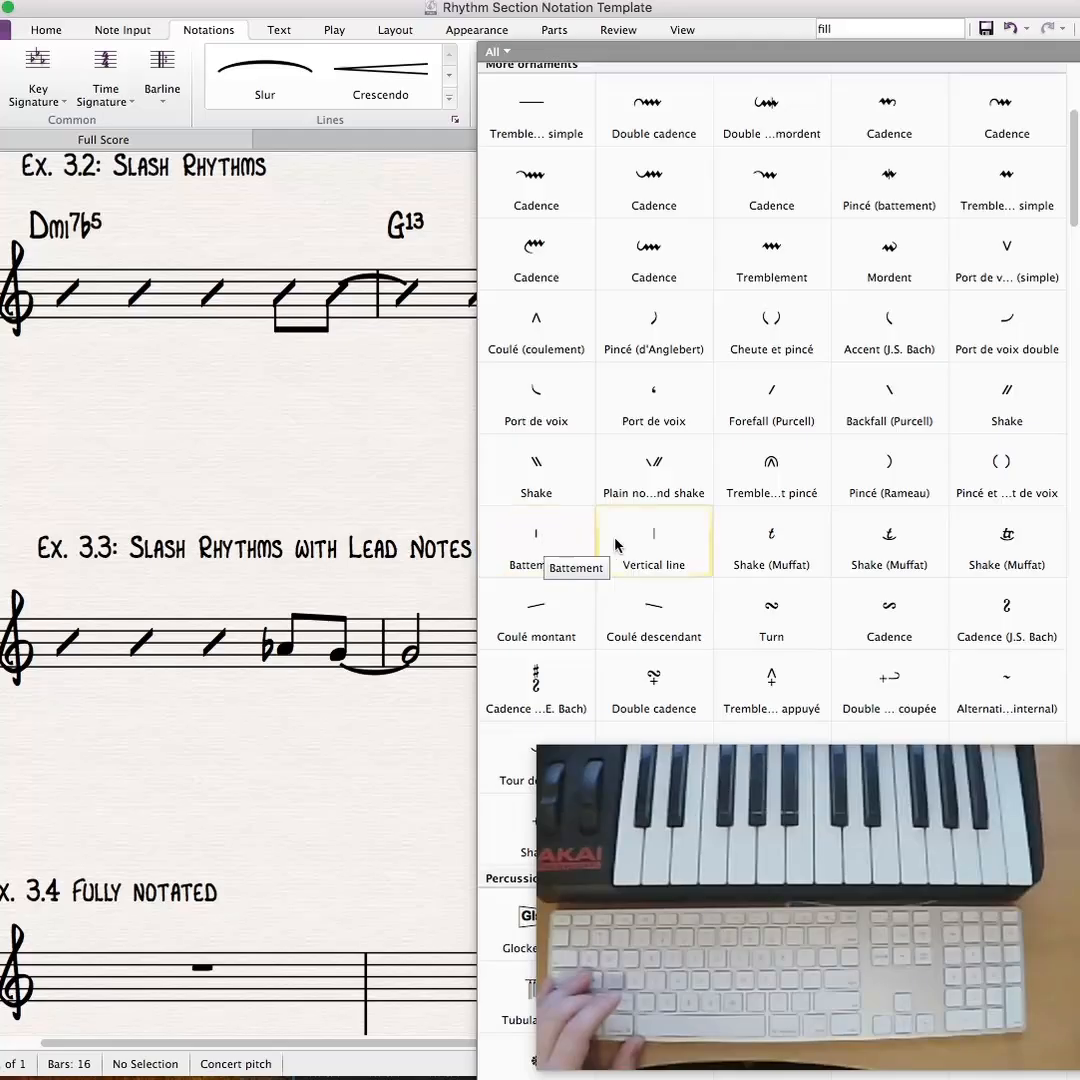
click(642, 539)
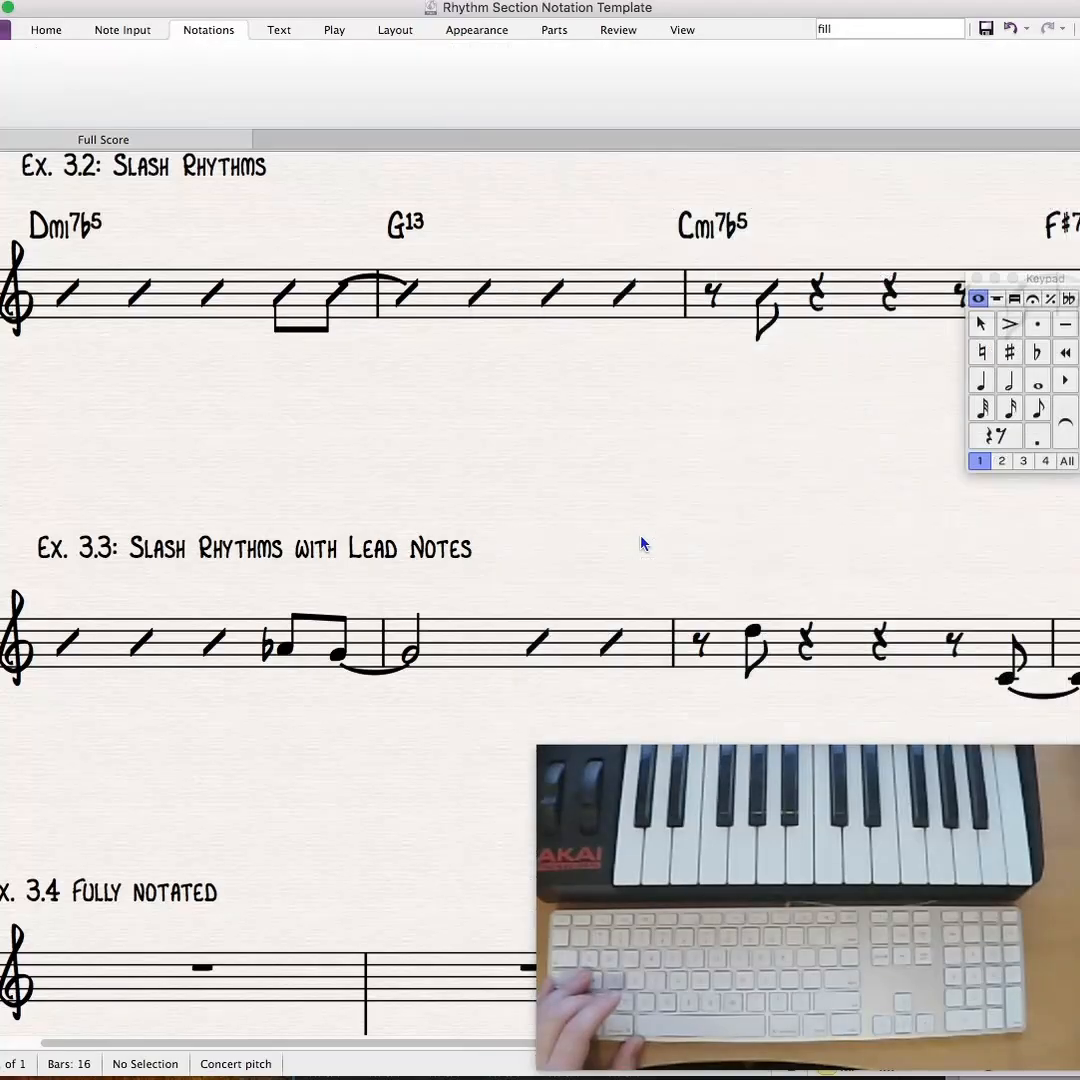
click(290, 671)
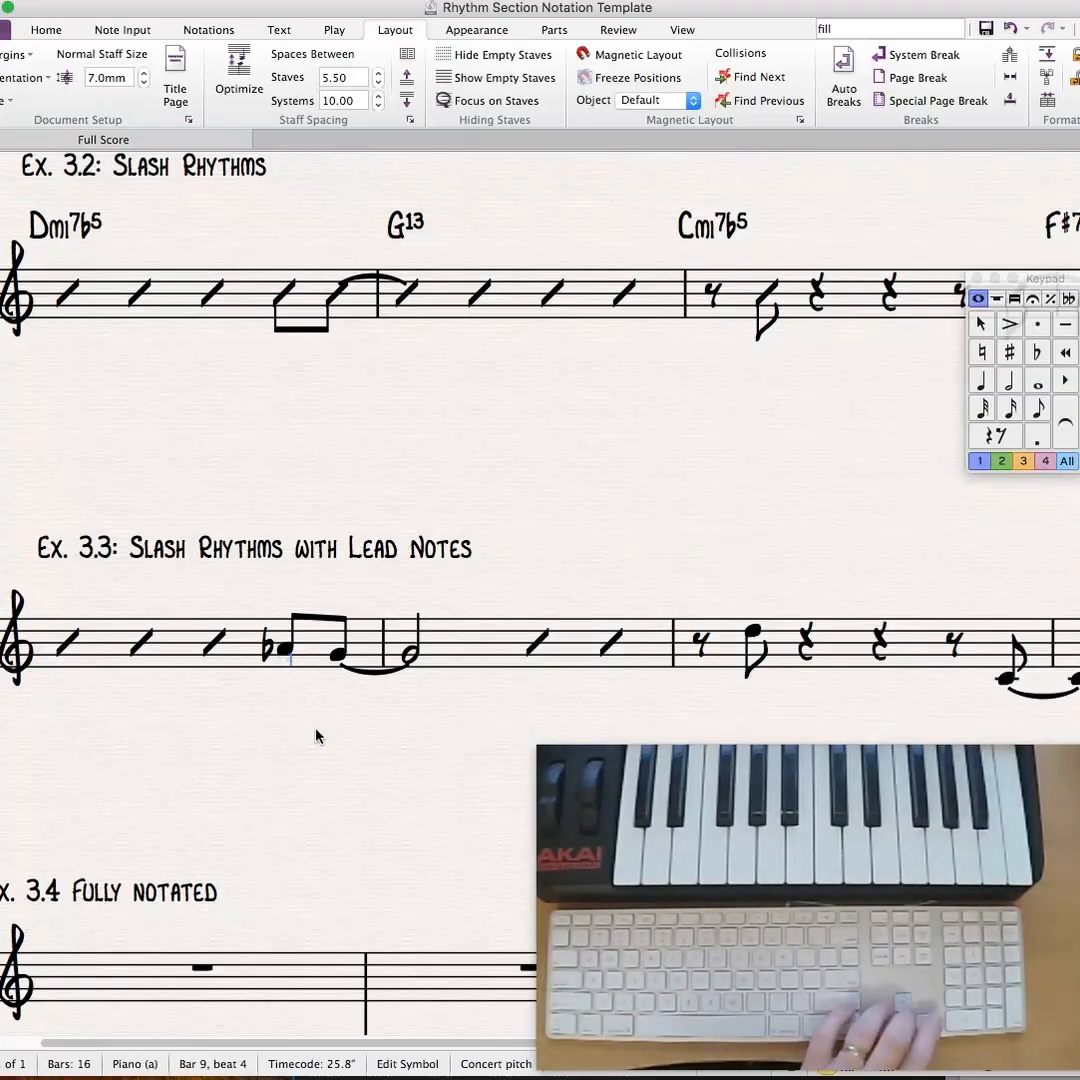
key(Escape)
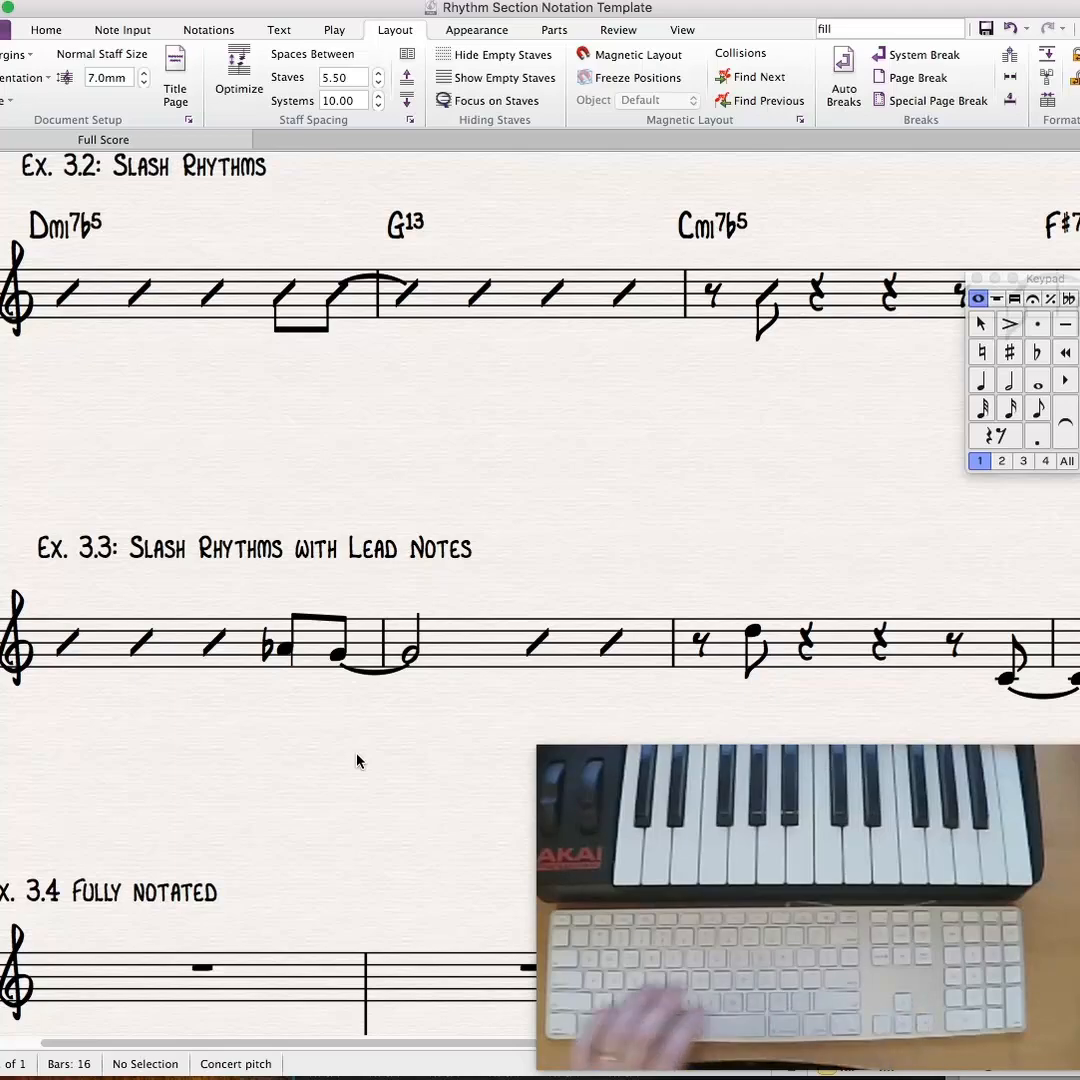
- Add Vertical line symbols below the last G eighth note of bar 1 and the tied G half note in bar 2 of Ex. 3.3
key(z)
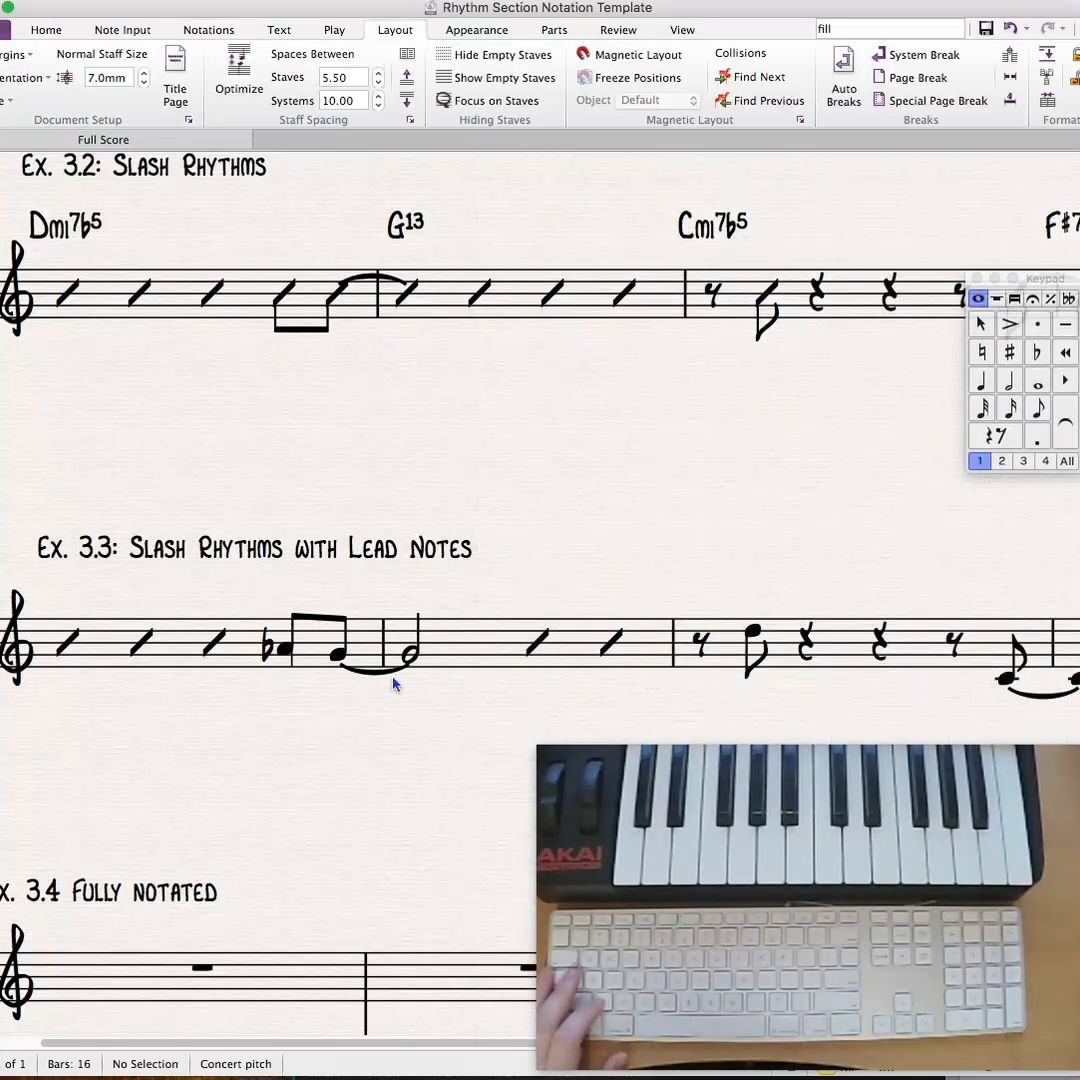
click(344, 670)
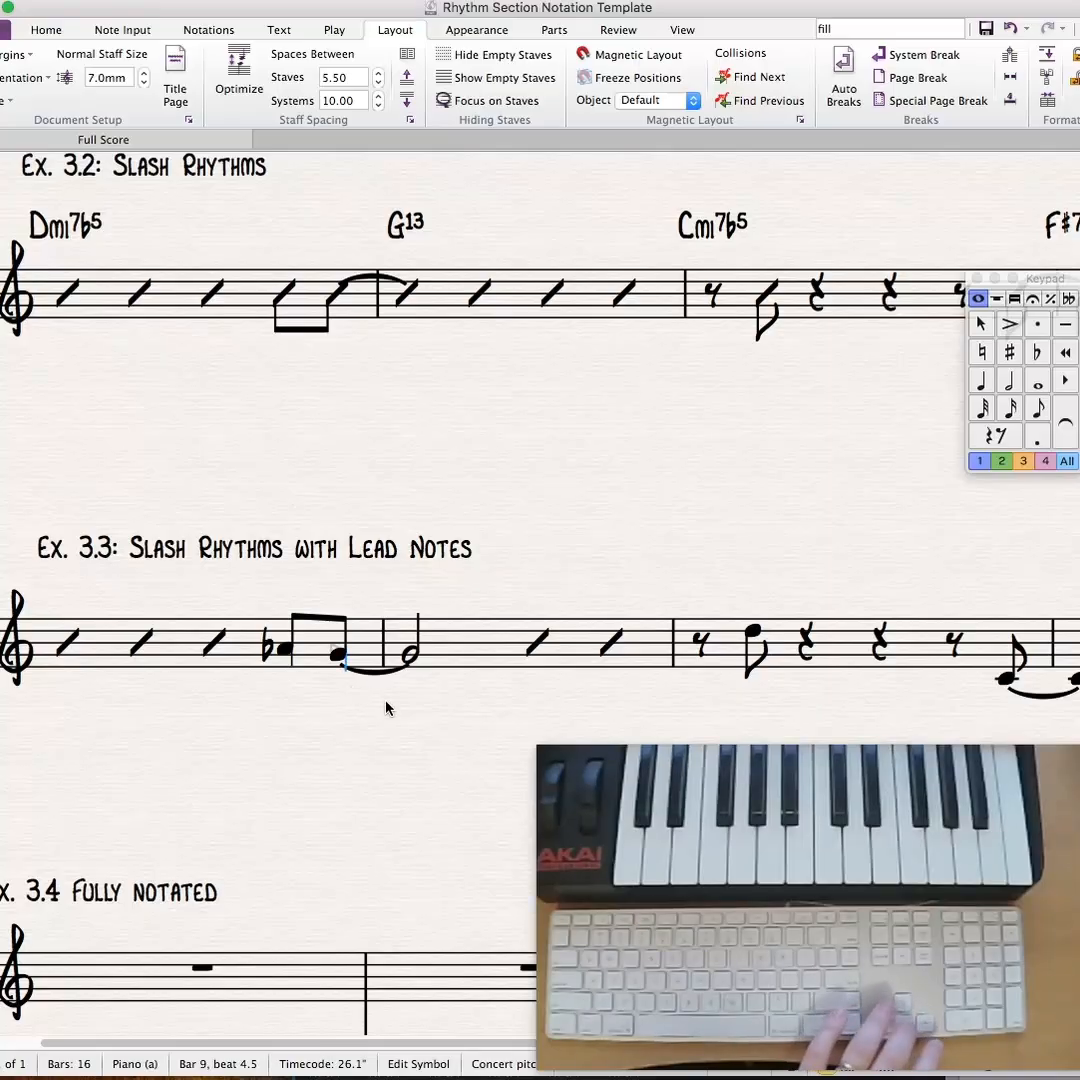
key(Escape)
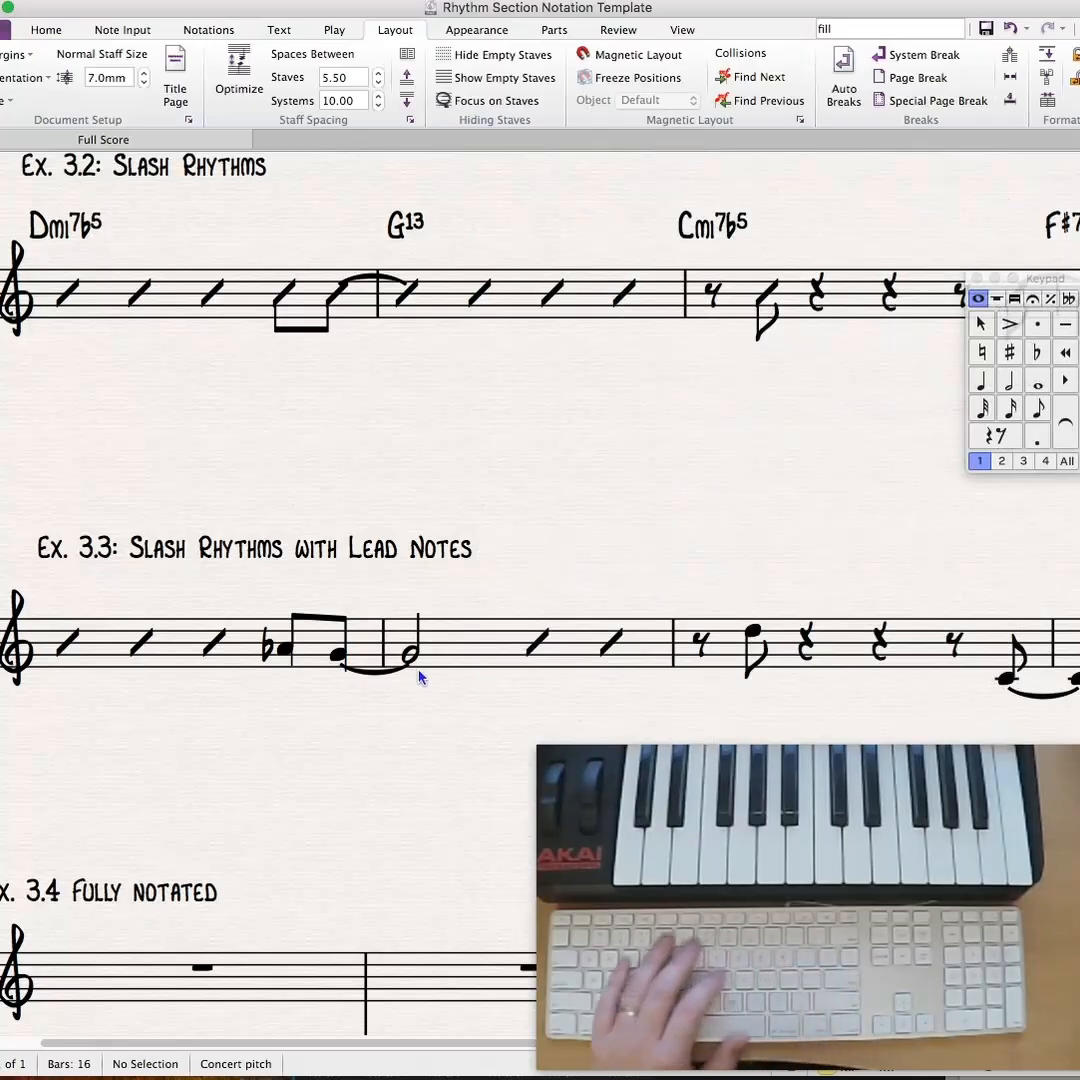
click(419, 678)
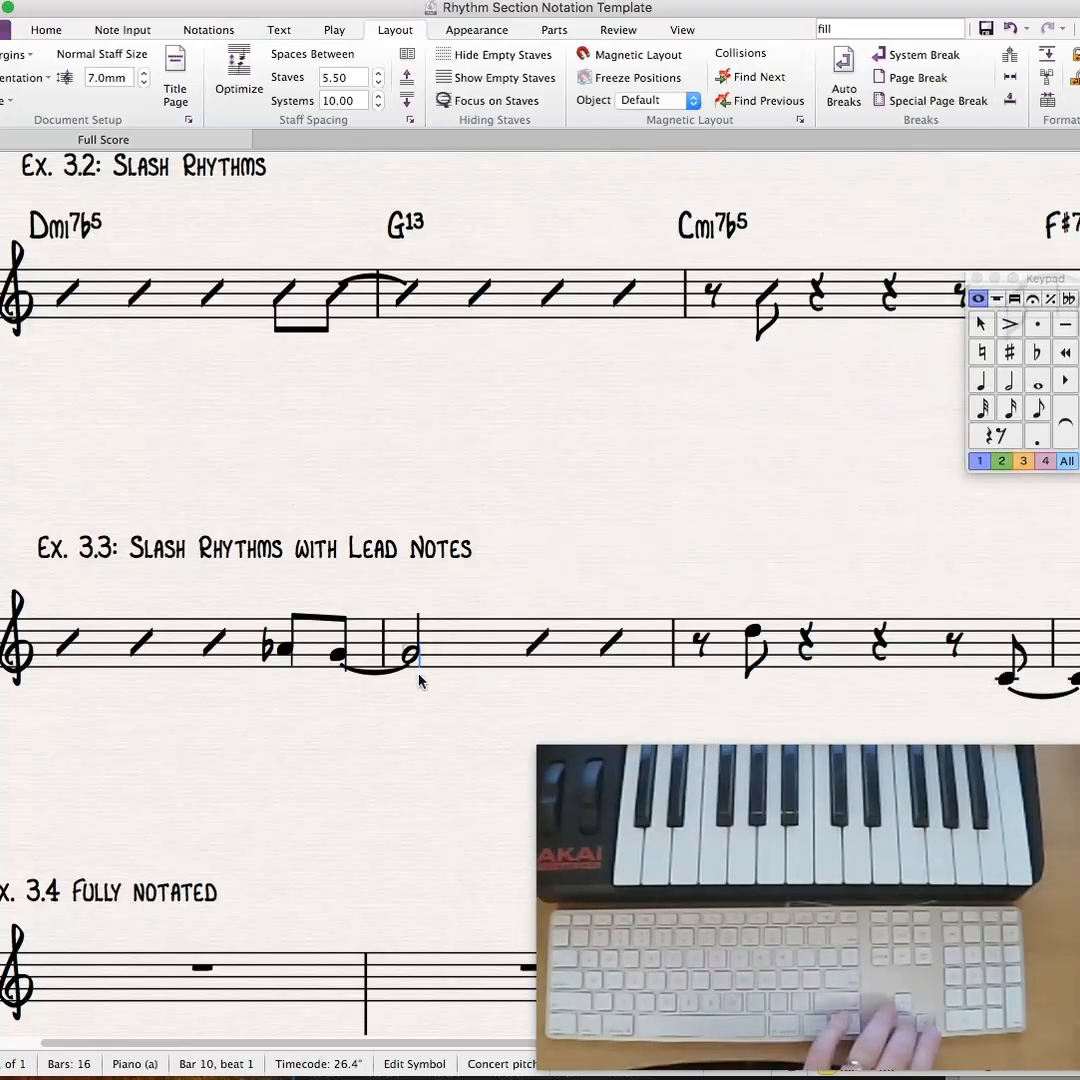
click(592, 531)
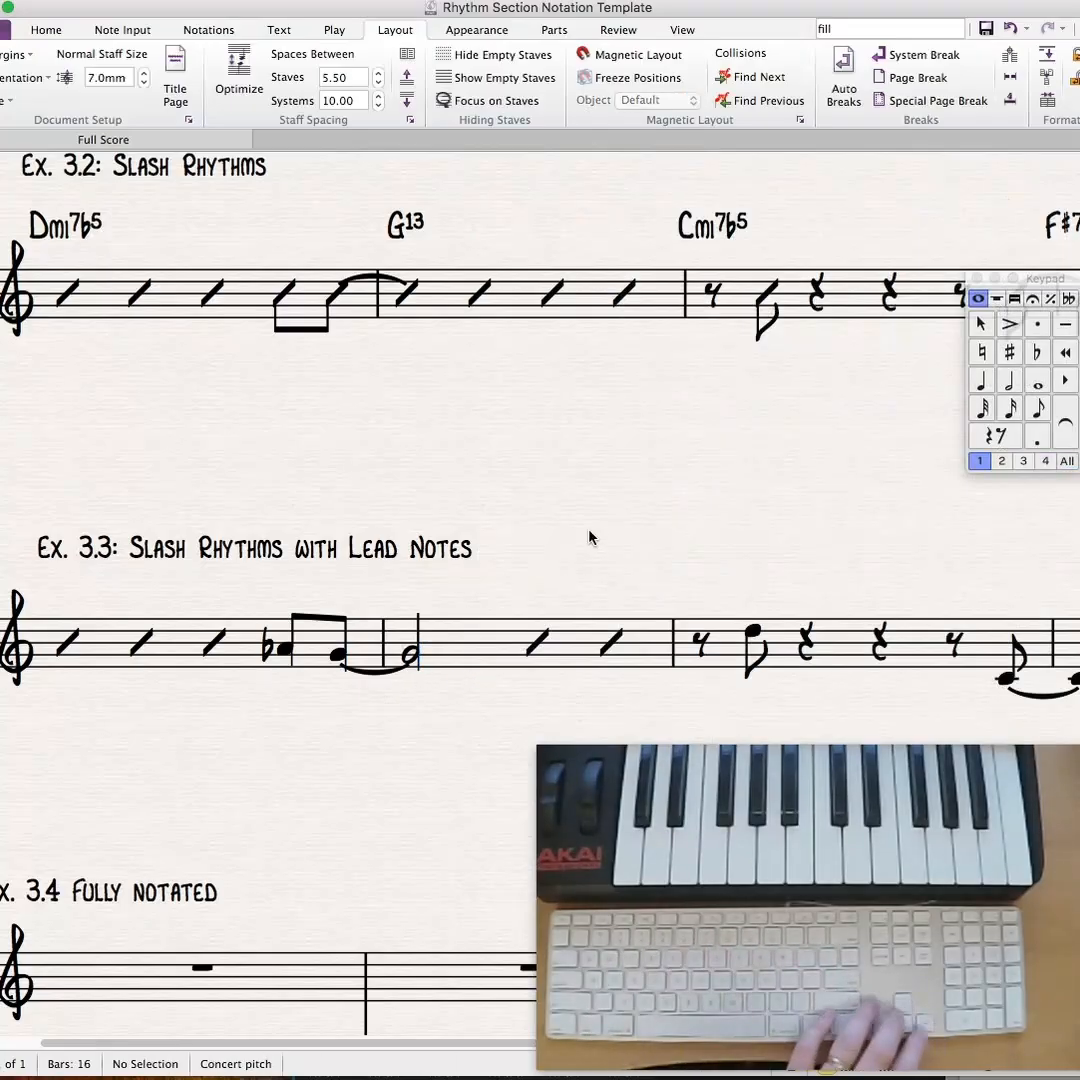
- Add Vertical line symbols below the last C eighth note of bar 3 and the tied dotted quarter C in bar 4 of Ex. 3.3
drag(593, 530, 80, 519)
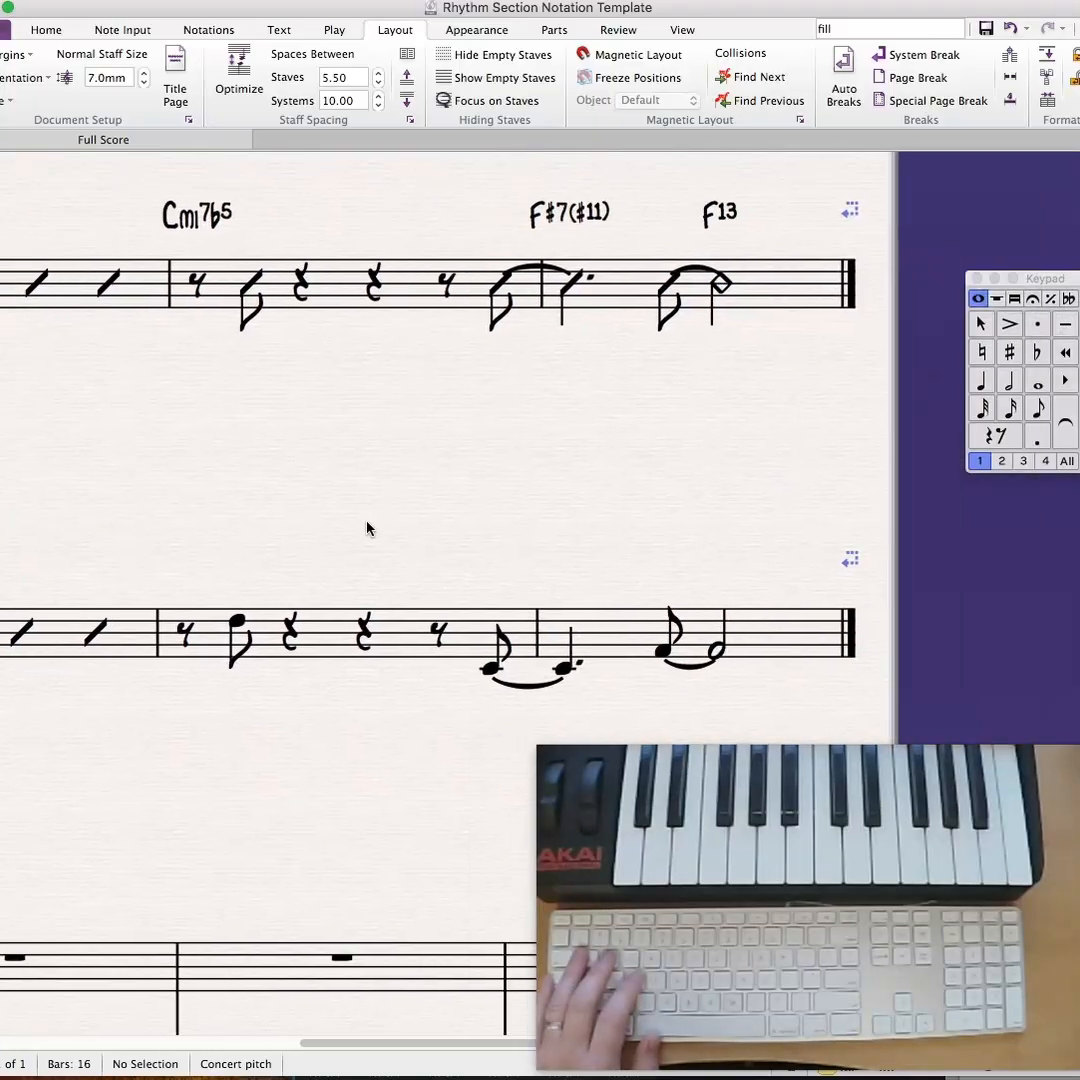
drag(367, 520, 336, 485)
key(z)
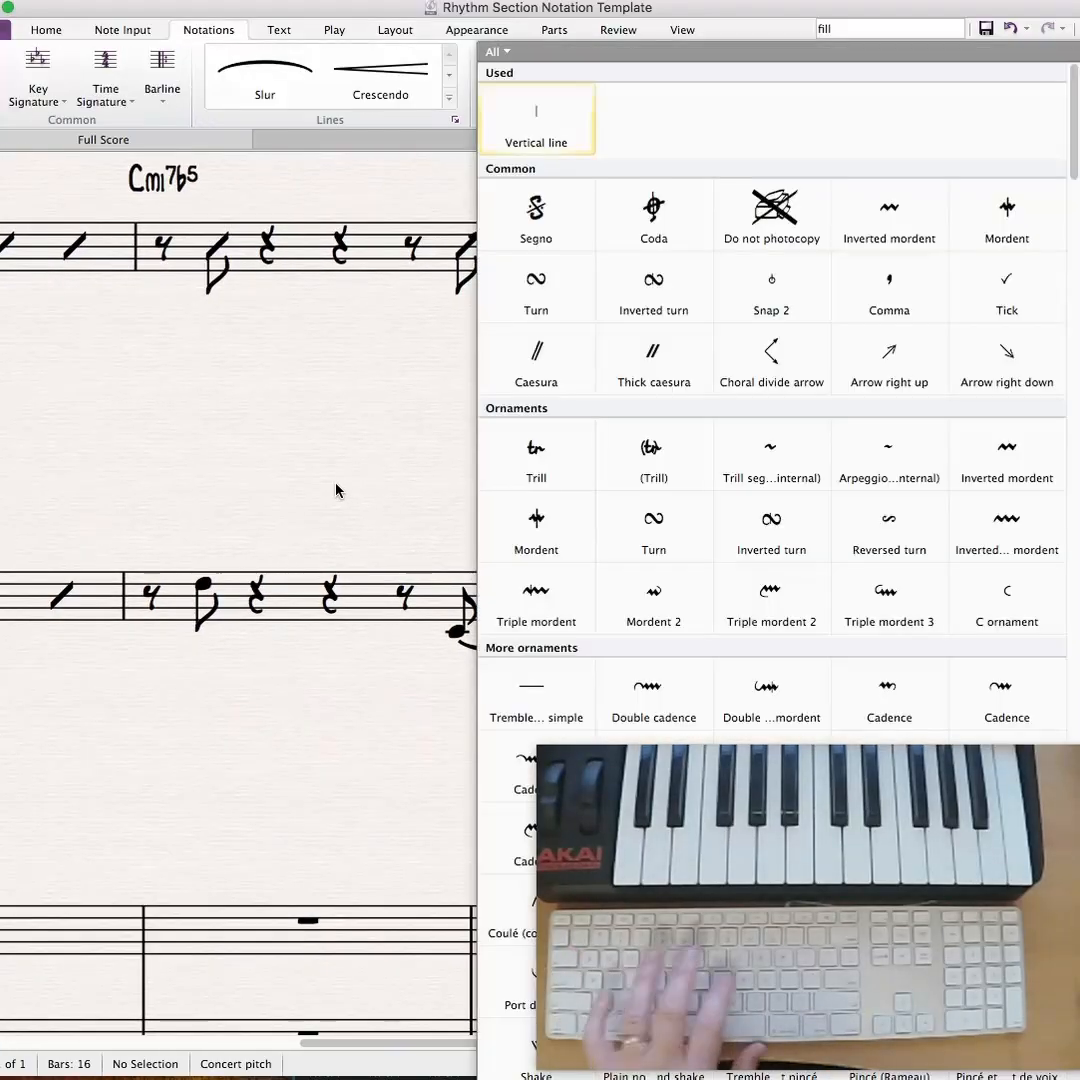
click(499, 205)
click(463, 653)
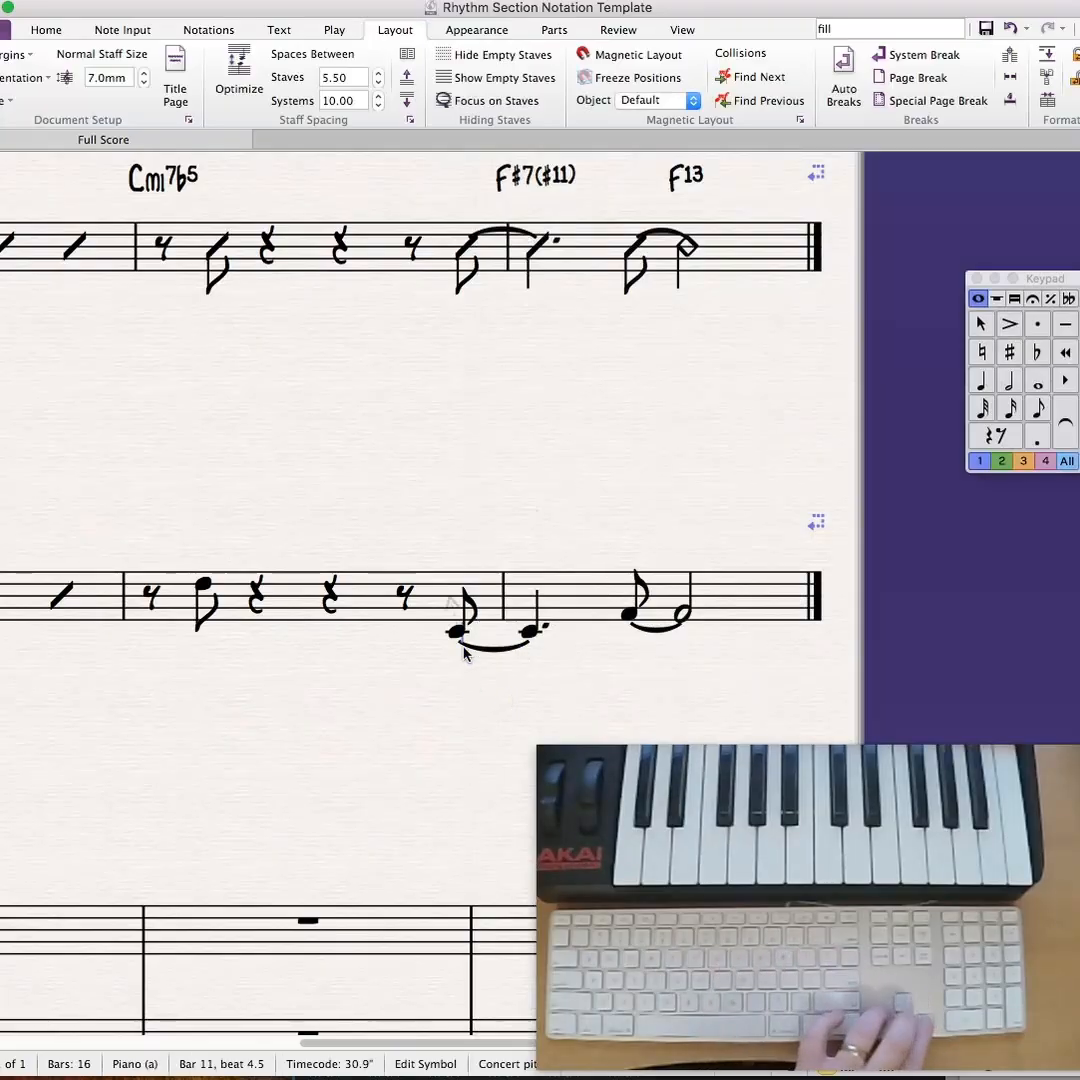
key(Escape)
key(z)
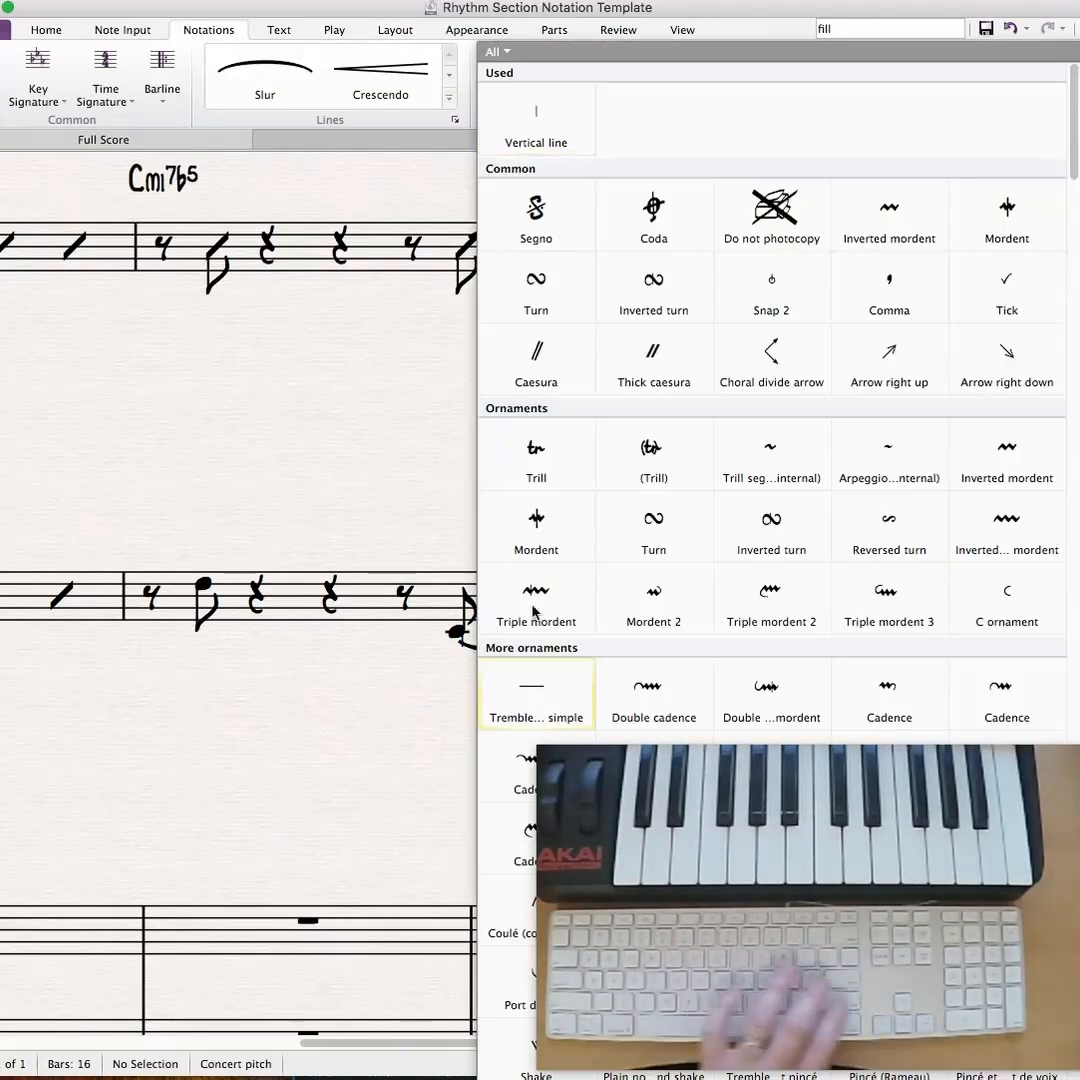
click(509, 106)
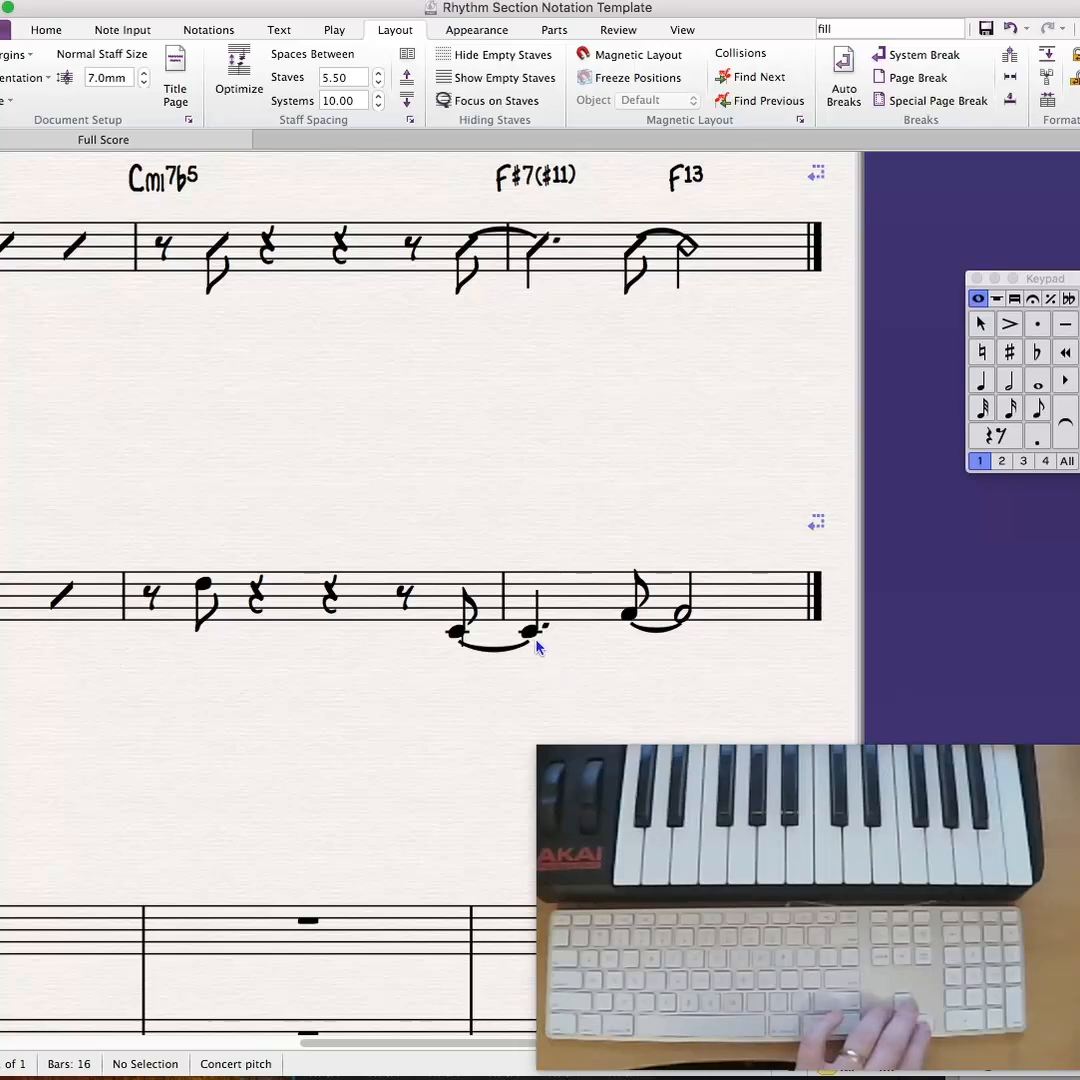
click(537, 650)
key(Escape)
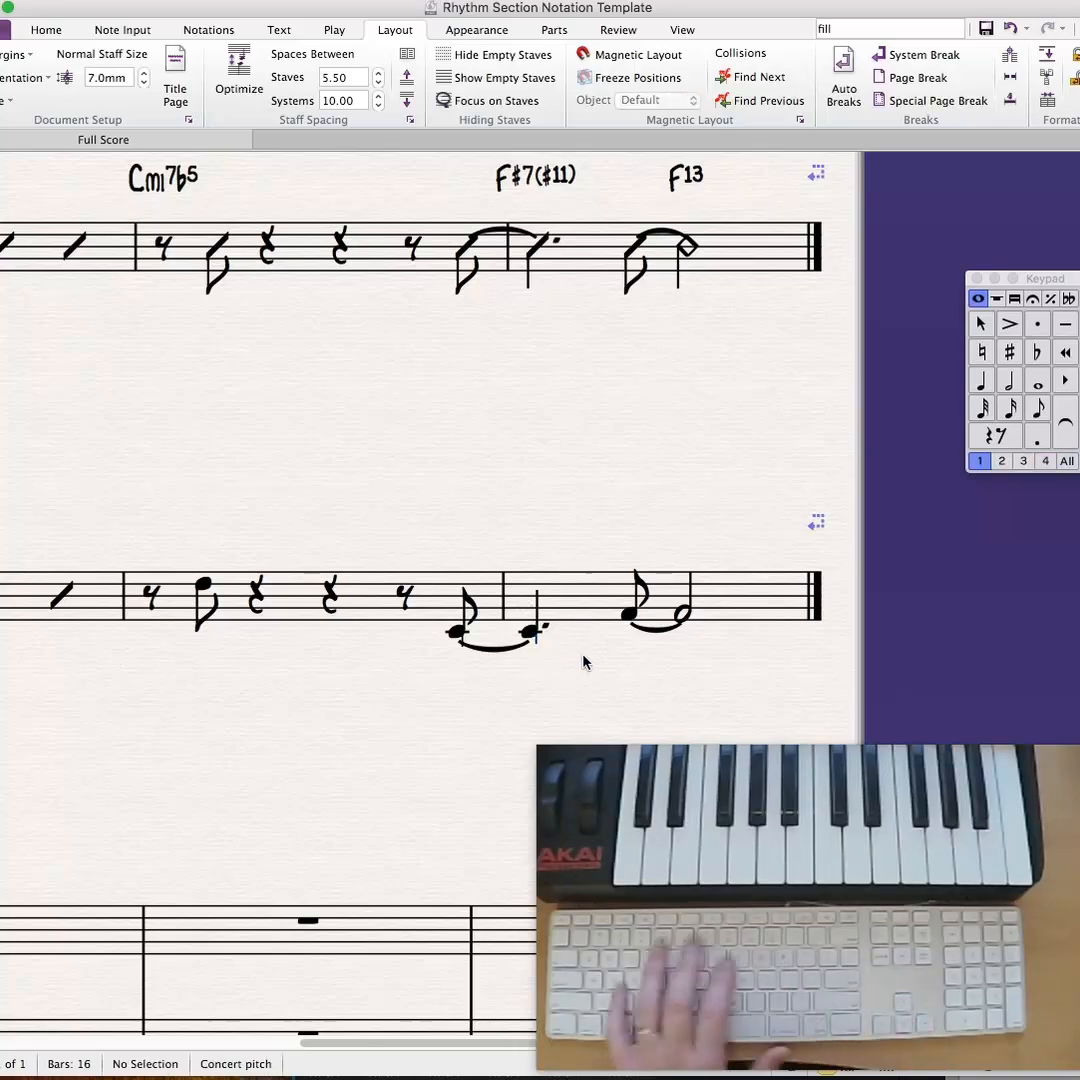
- Add Vertical line symbols below the F eighth note and the tied F half note in bar 4 of Ex. 3.3
key(z)
key(Return)
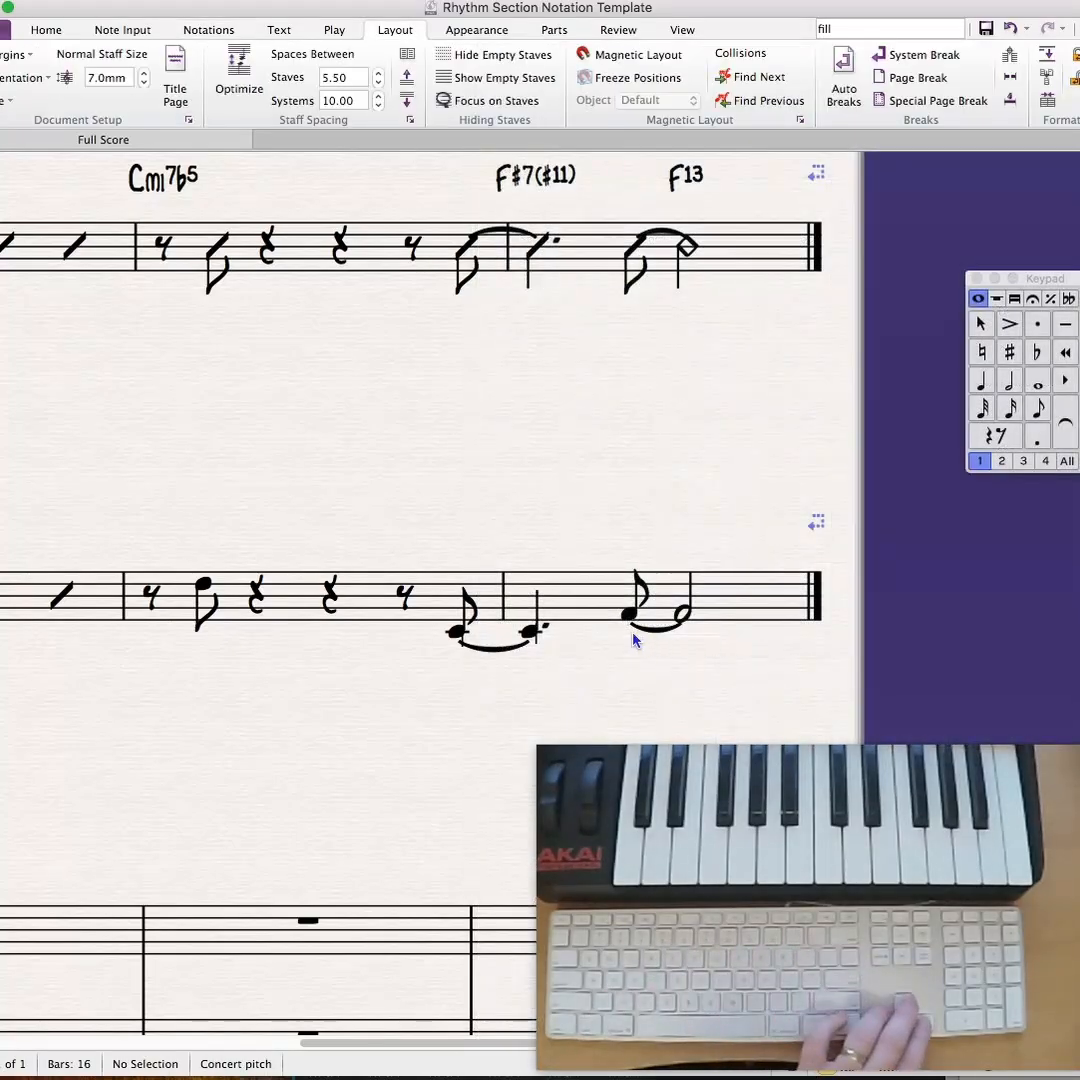
click(634, 632)
key(Escape)
key(z)
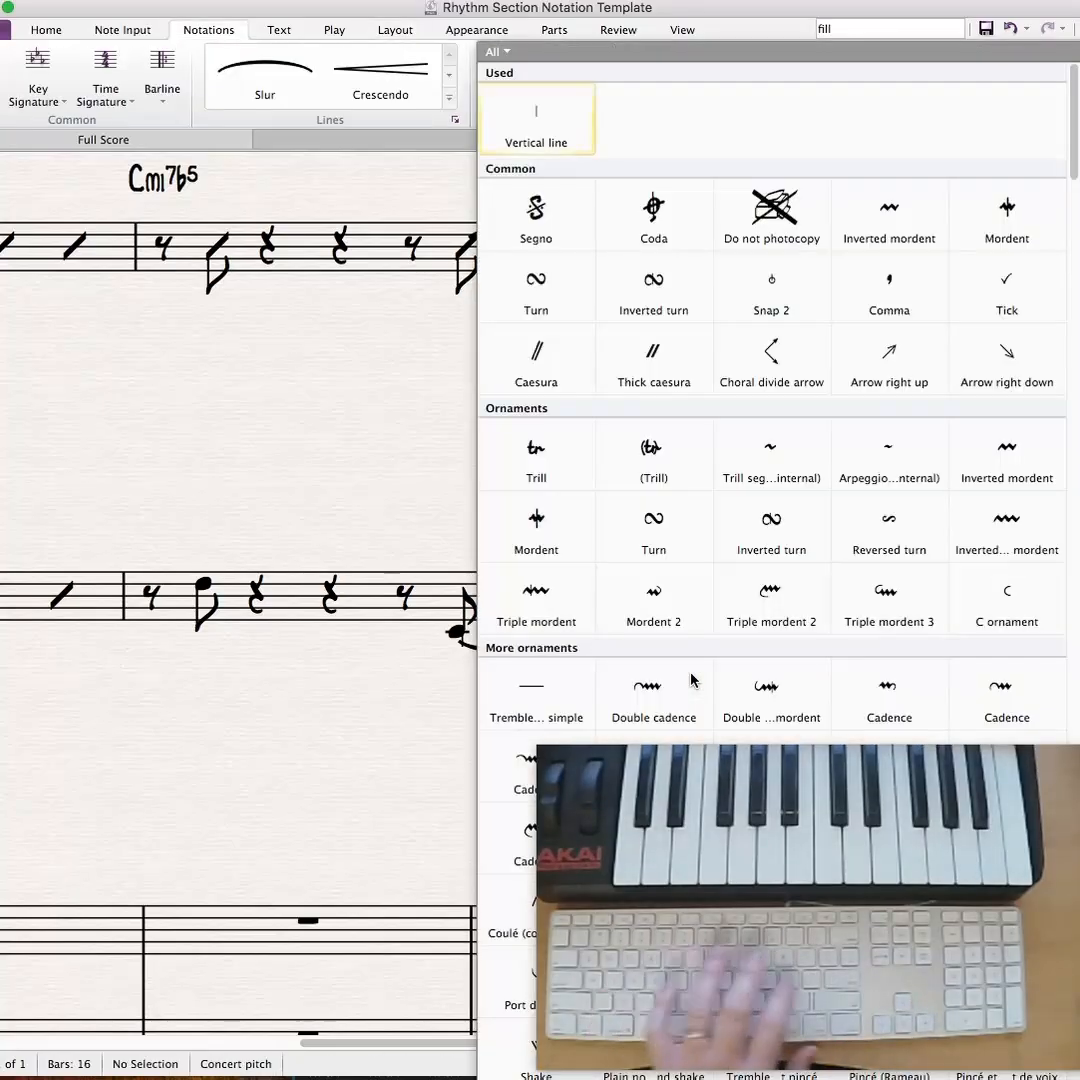
key(Return)
click(690, 636)
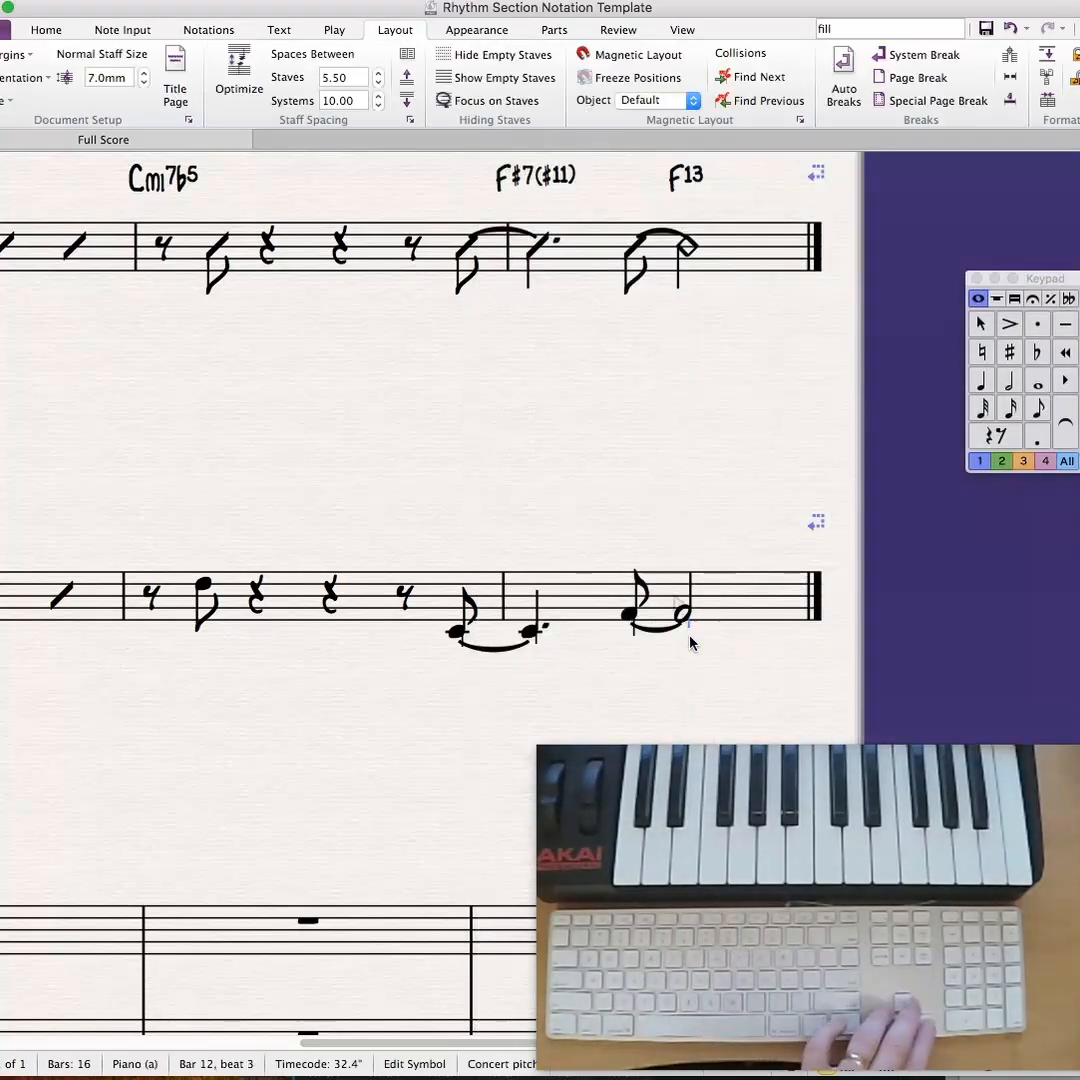
click(734, 660)
- Add a Vertical line symbol above the D eighth note in bar 3 of Ex. 3.3
drag(440, 418, 673, 369)
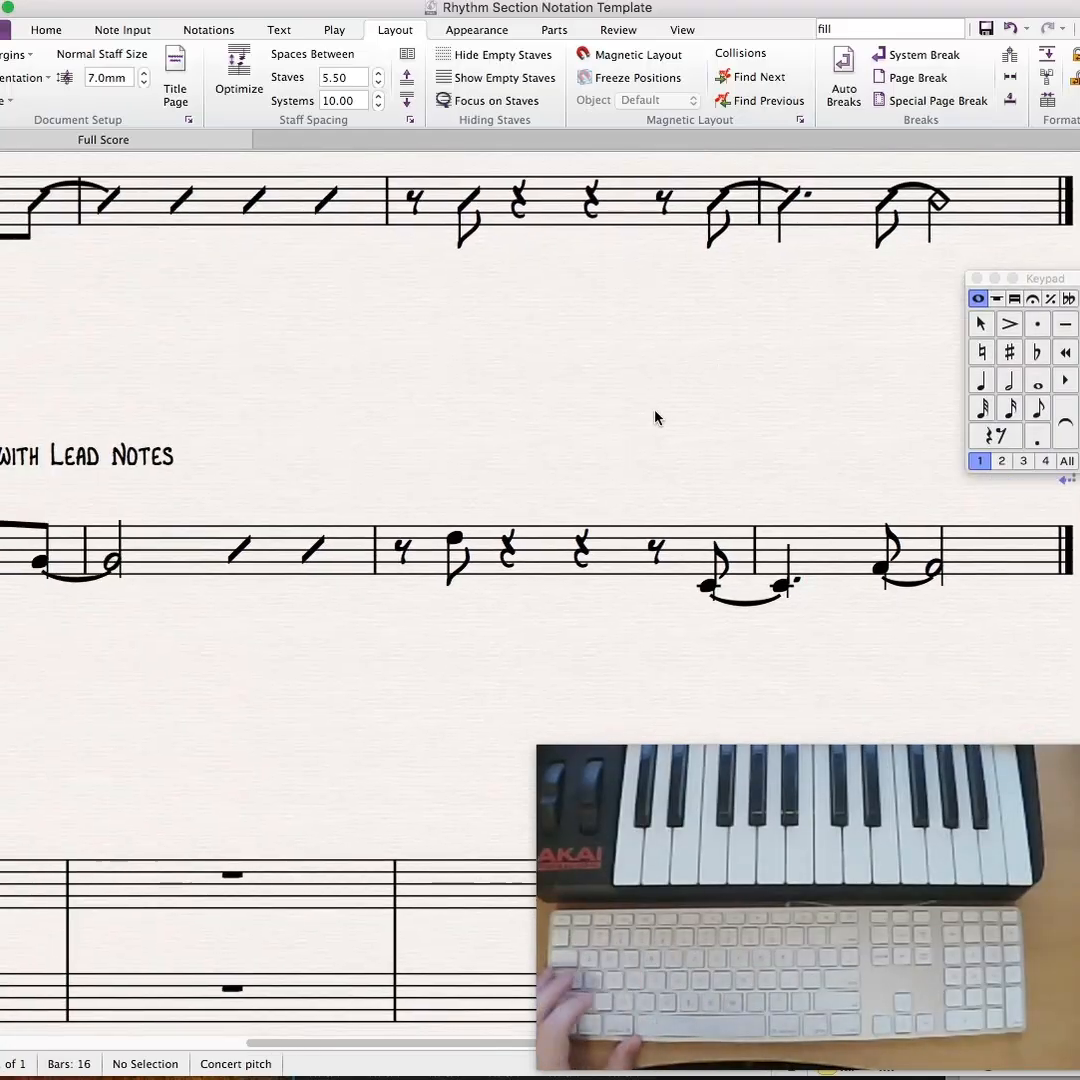
key(z)
click(545, 132)
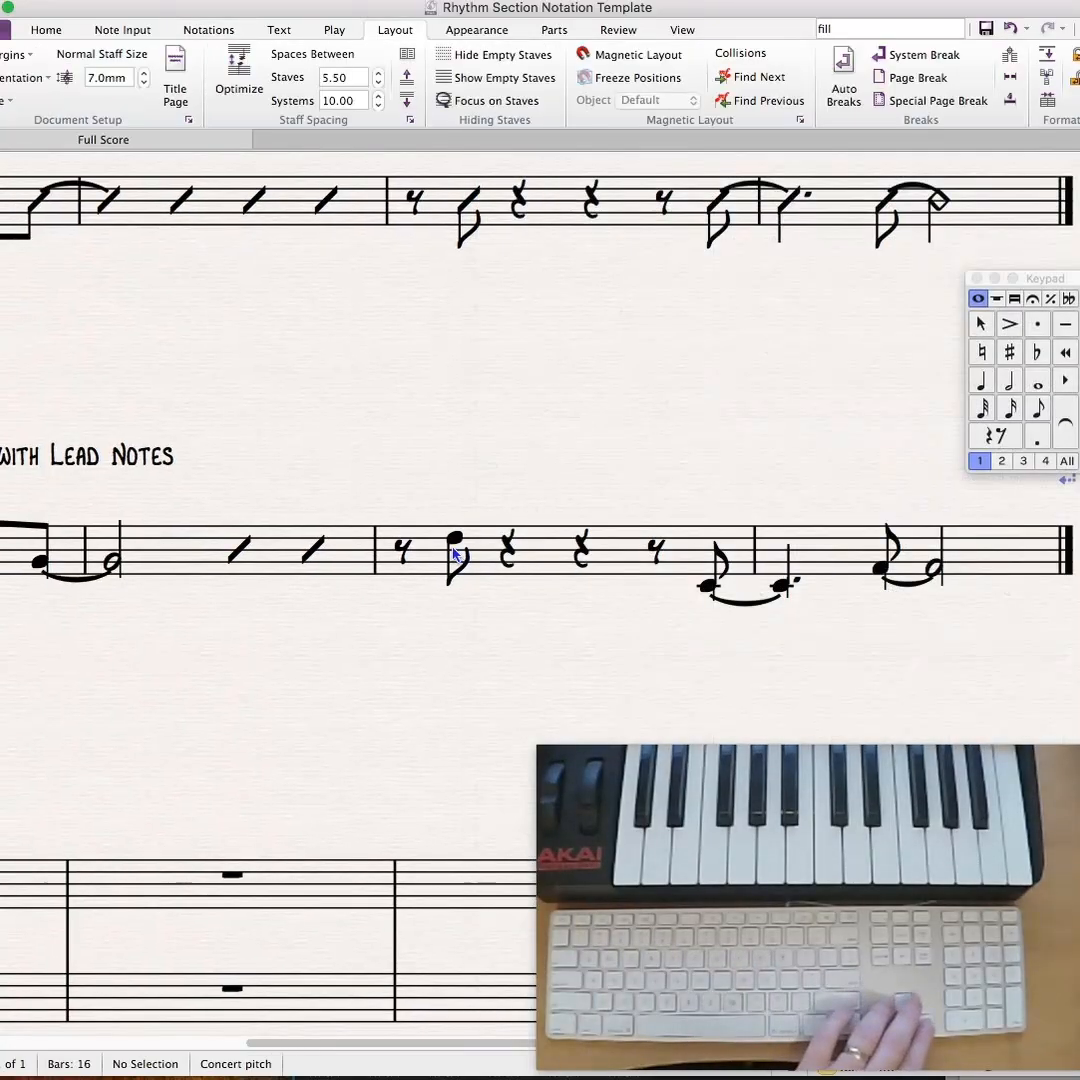
click(447, 540)
click(506, 442)
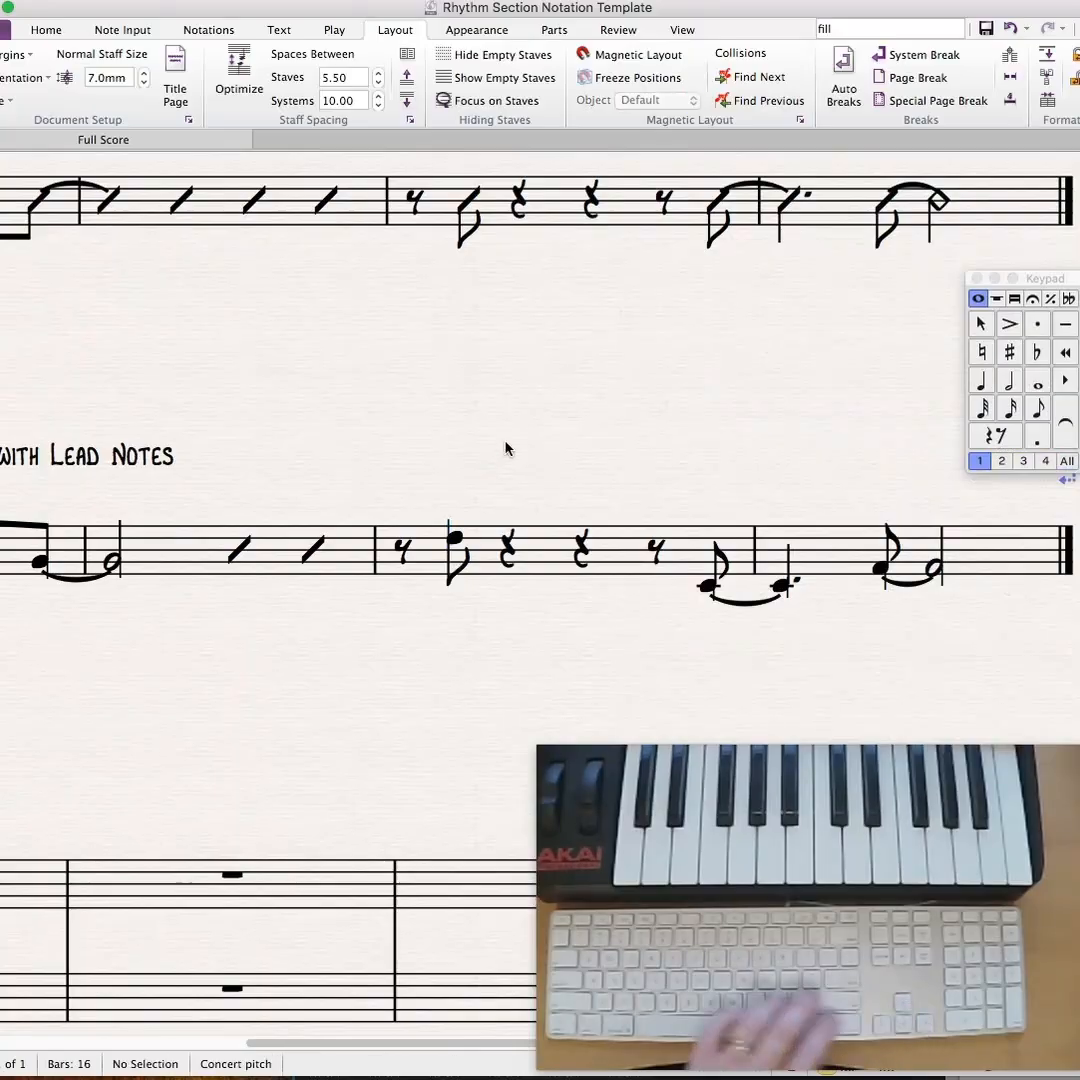
- Move the G13 chord symbol in Ex. 3.2 back over the tied eighth-note slash at the end of bar 1
drag(452, 431, 722, 470)
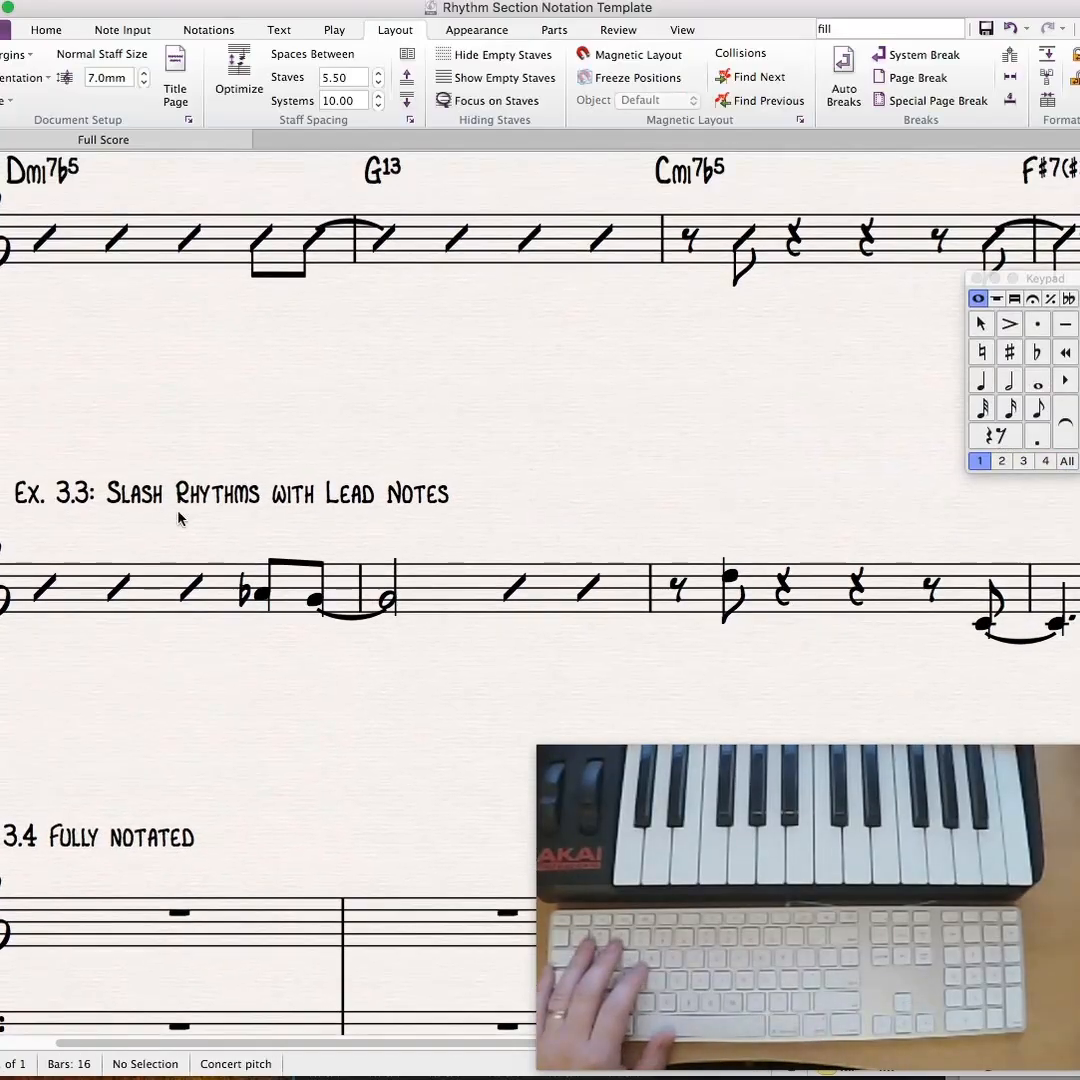
key(super+minus)
drag(422, 458, 444, 641)
drag(491, 420, 371, 463)
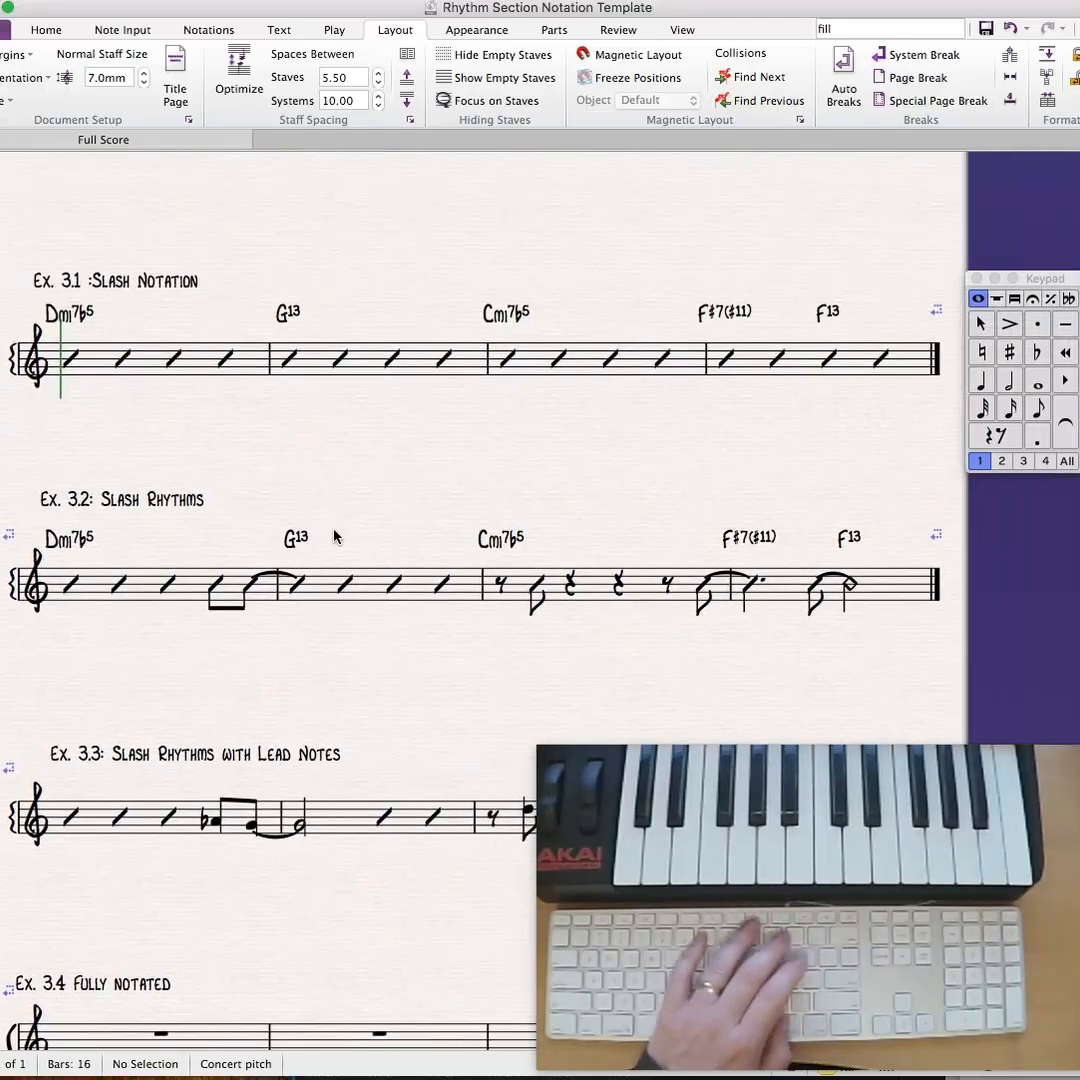
double_click(289, 543)
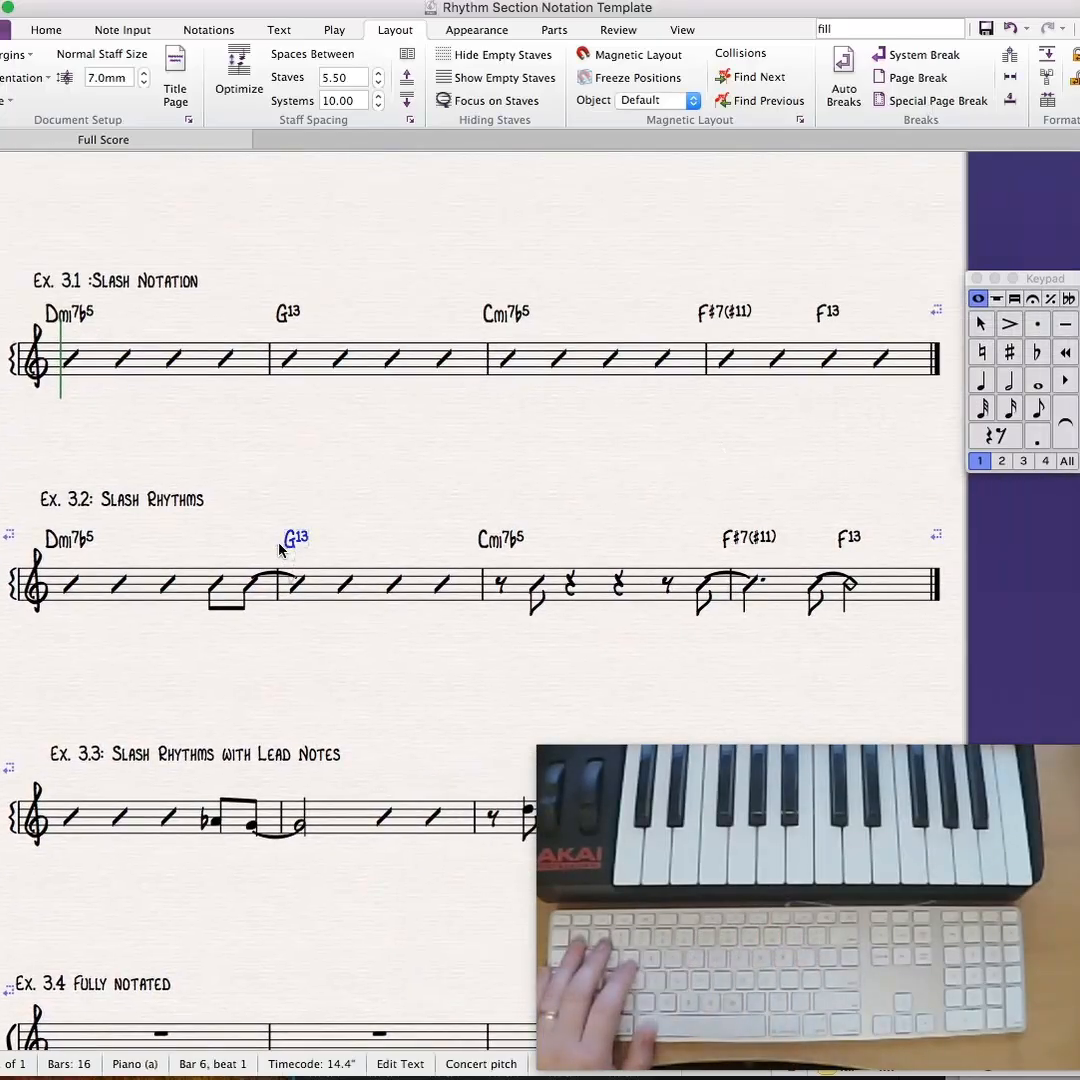
drag(280, 548, 239, 548)
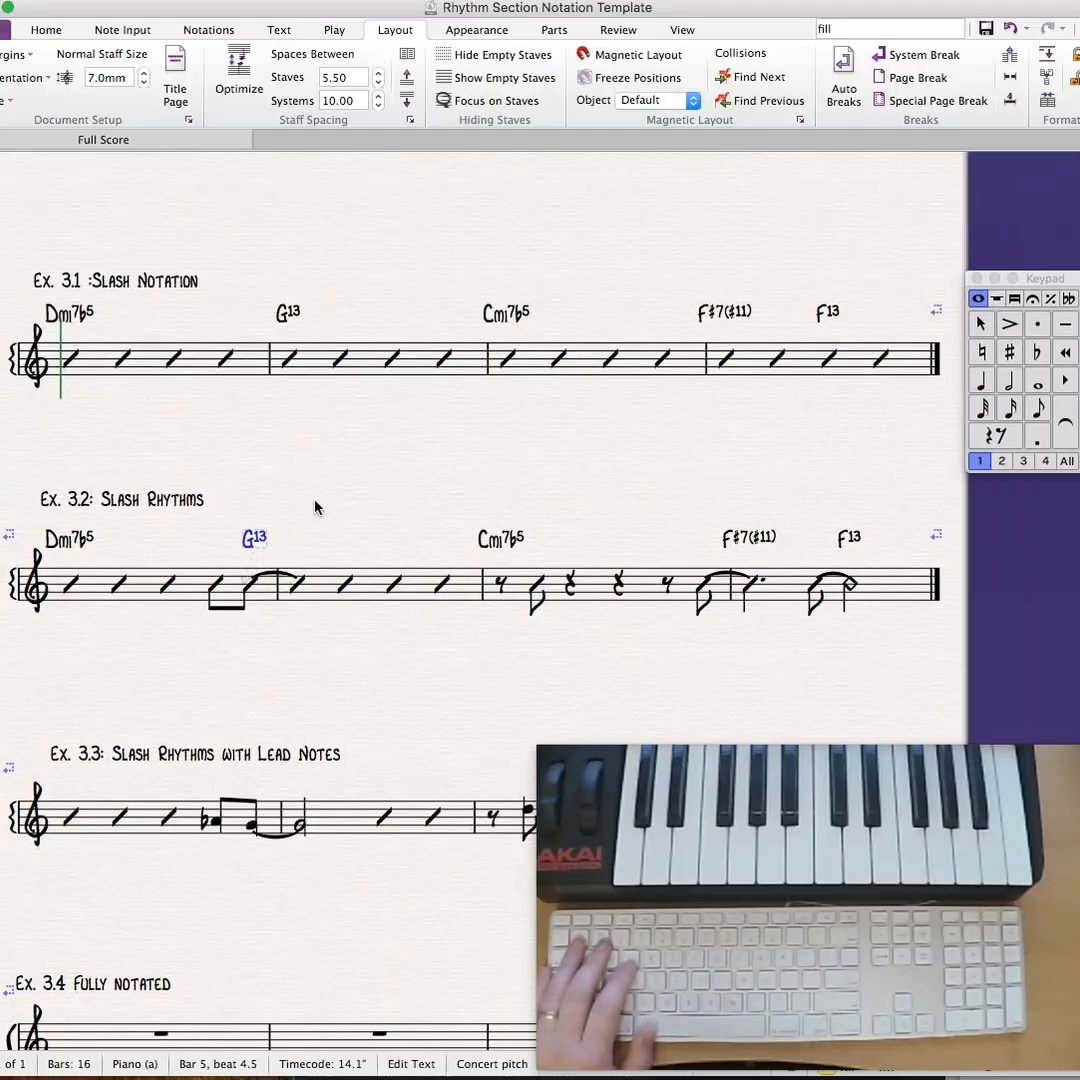
- Move the Cmi7b5 chord symbol in Ex. 3.2 over the eighth-note slash after the first rest of bar 3
drag(501, 543, 530, 545)
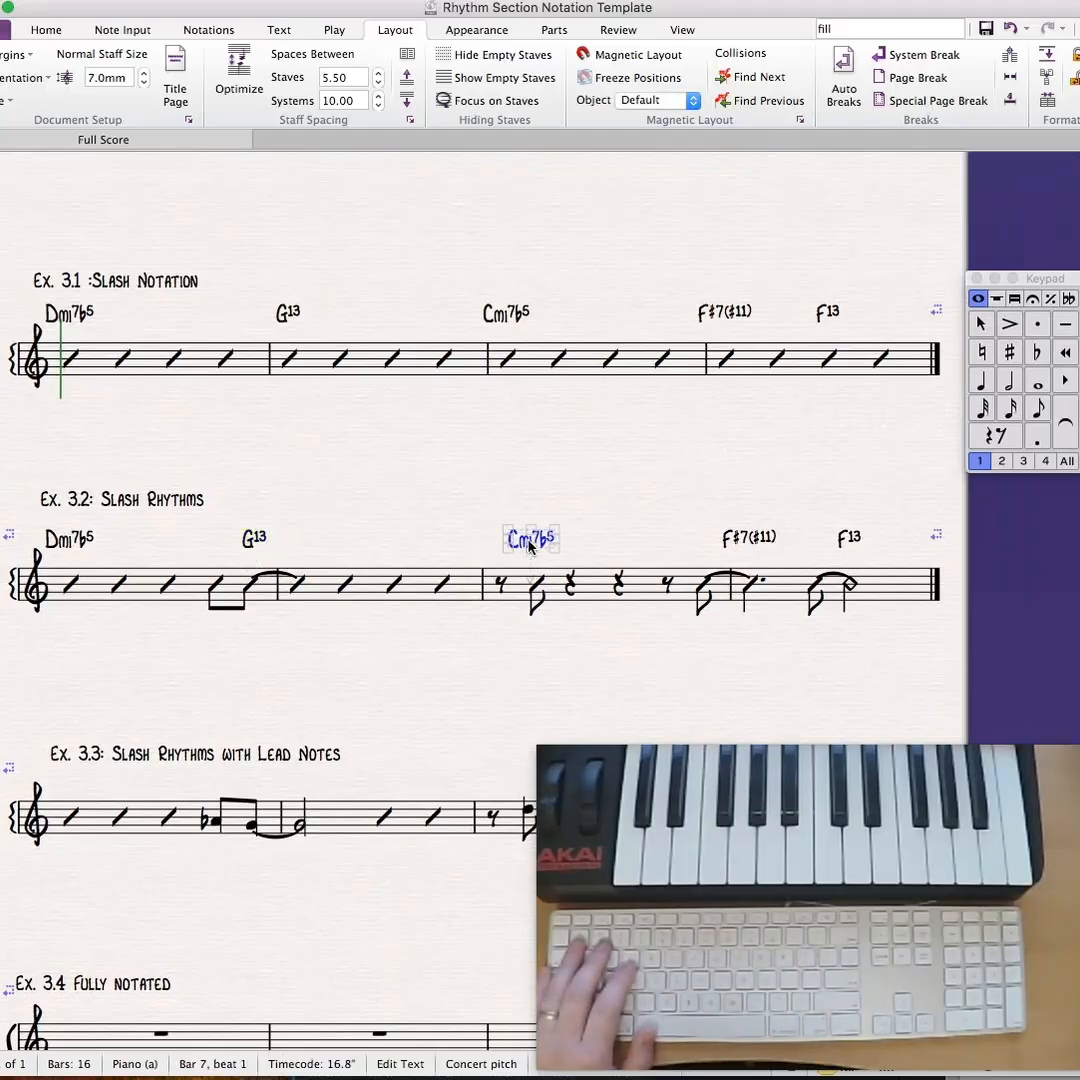
click(687, 512)
click(537, 549)
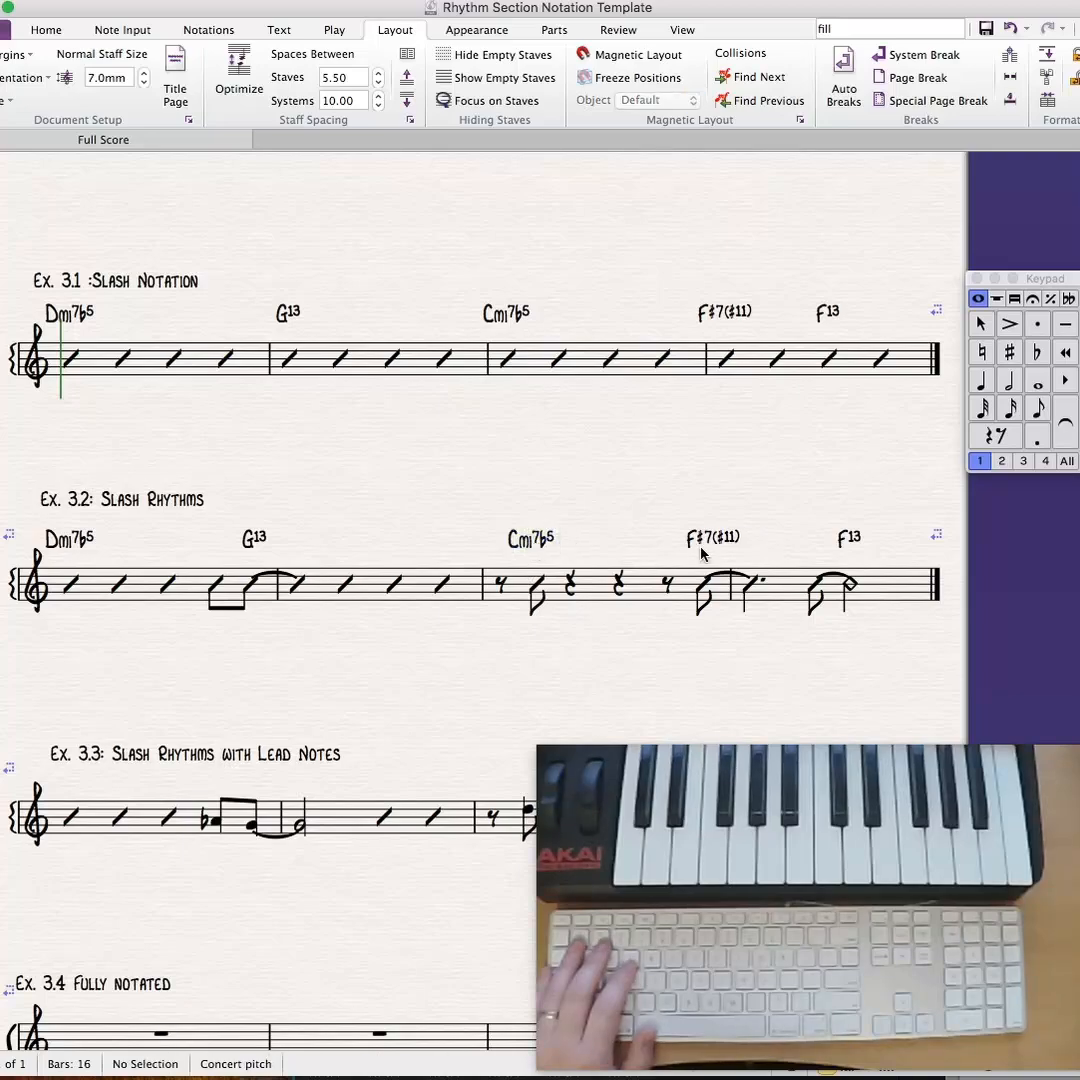
- Move the F#7(#11) and F13 chord symbols in Ex. 3.2 over the tied eighth-note slashes at the end of bar 3 and in bar 4
double_click(710, 543)
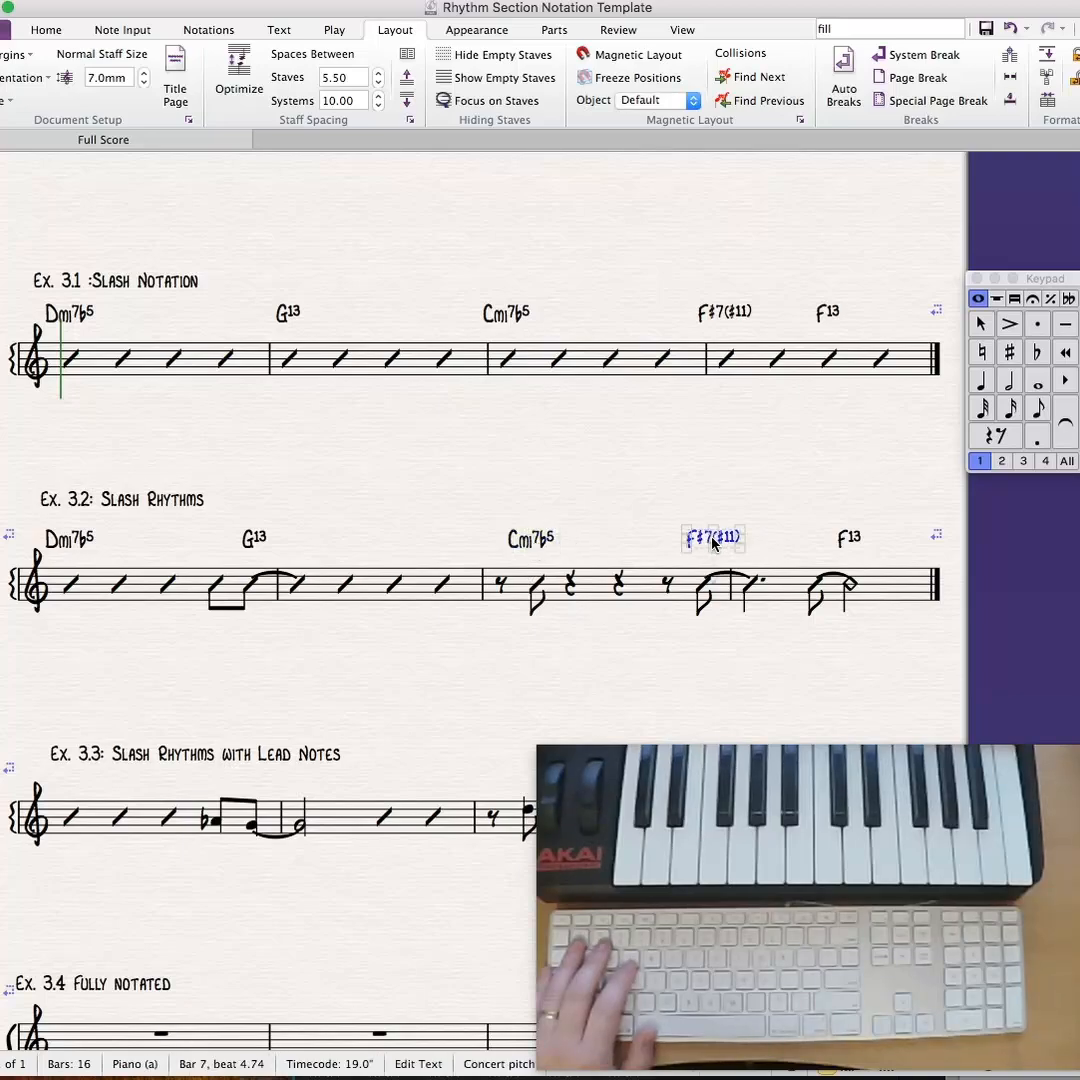
key(Escape)
key(Escape)
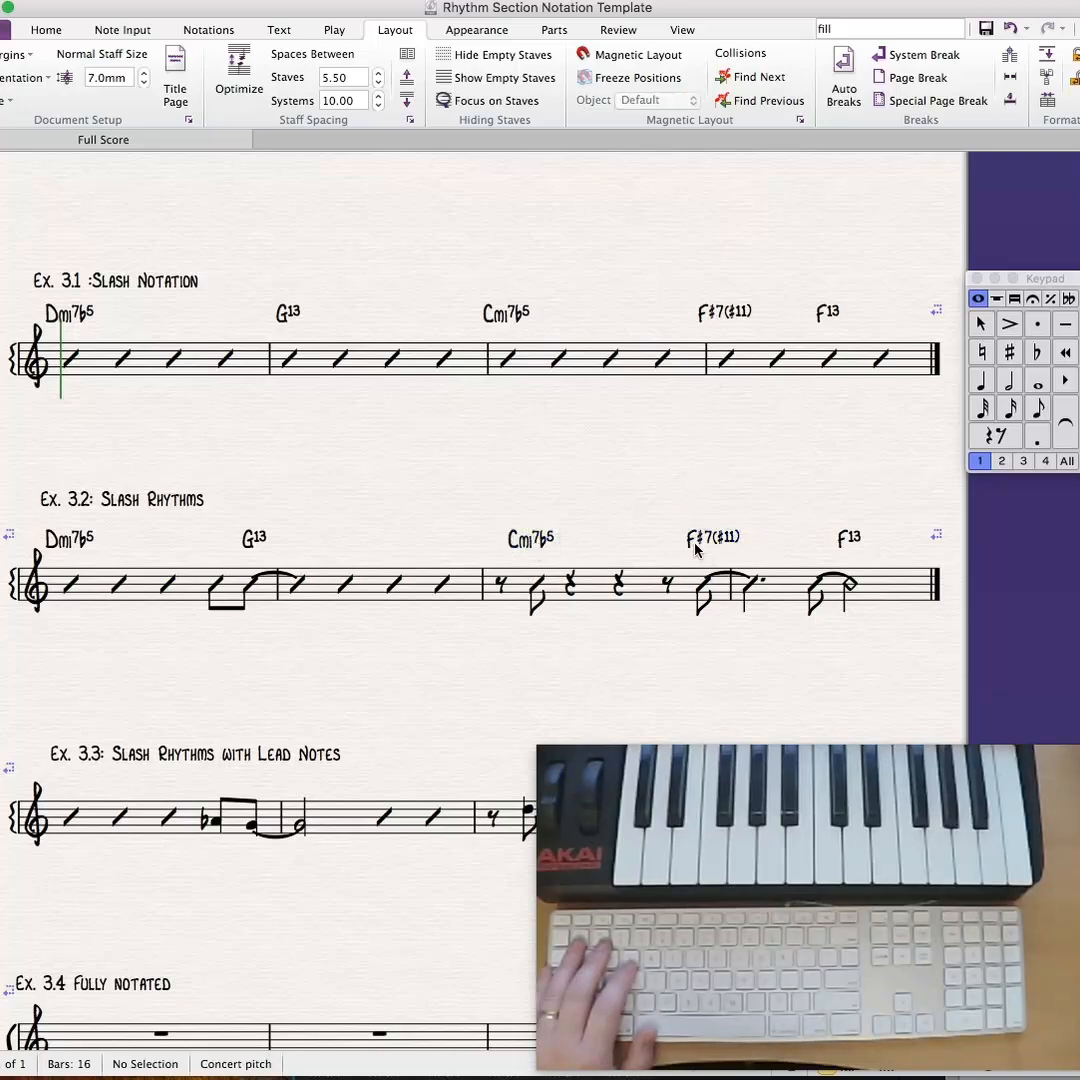
double_click(843, 540)
key(Escape)
key(Escape)
drag(484, 683, 477, 430)
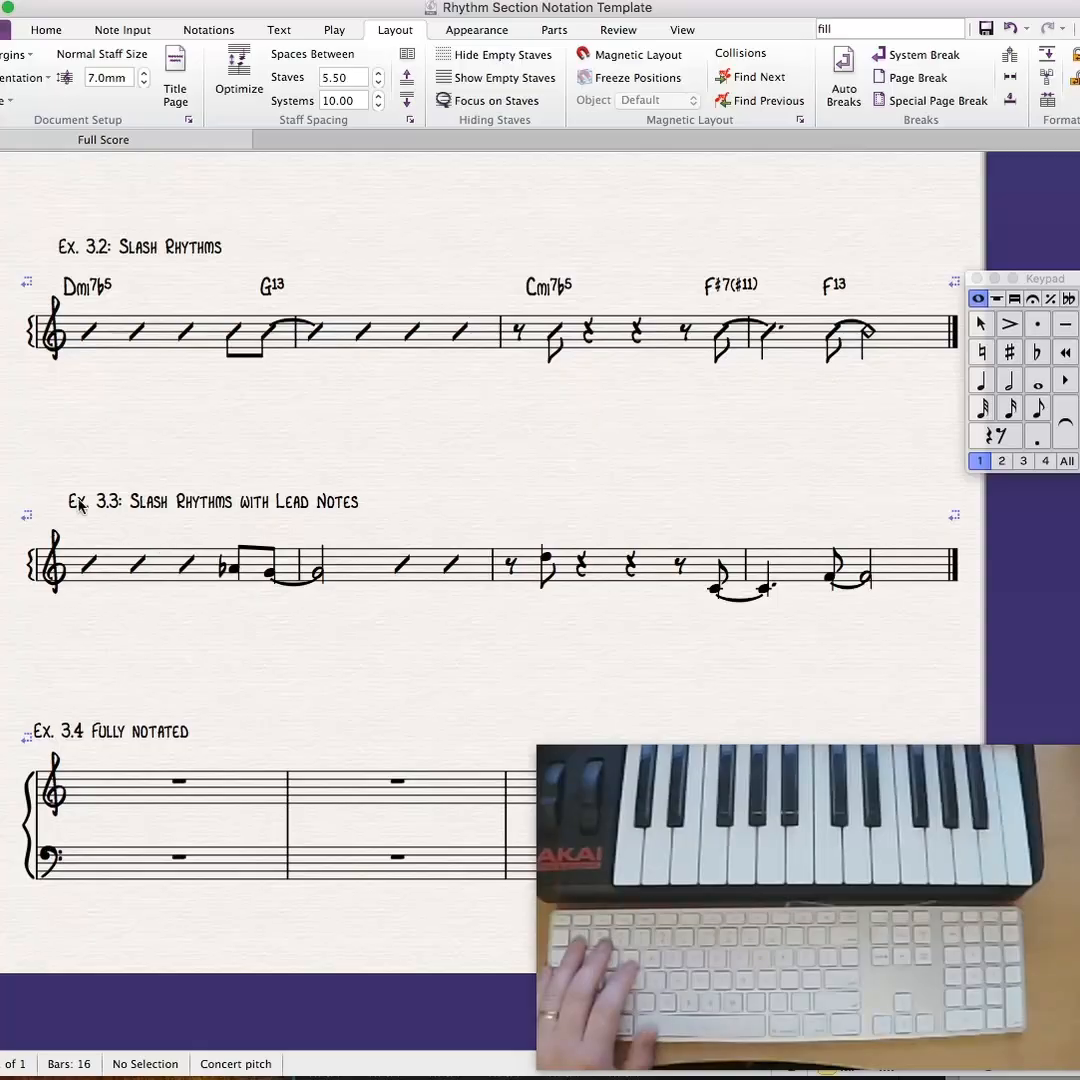
- Copy all the chord symbols of Ex. 3.2 onto Ex. 3.3 and raise the Ex. 3.3 title clear of them
double_click(85, 288)
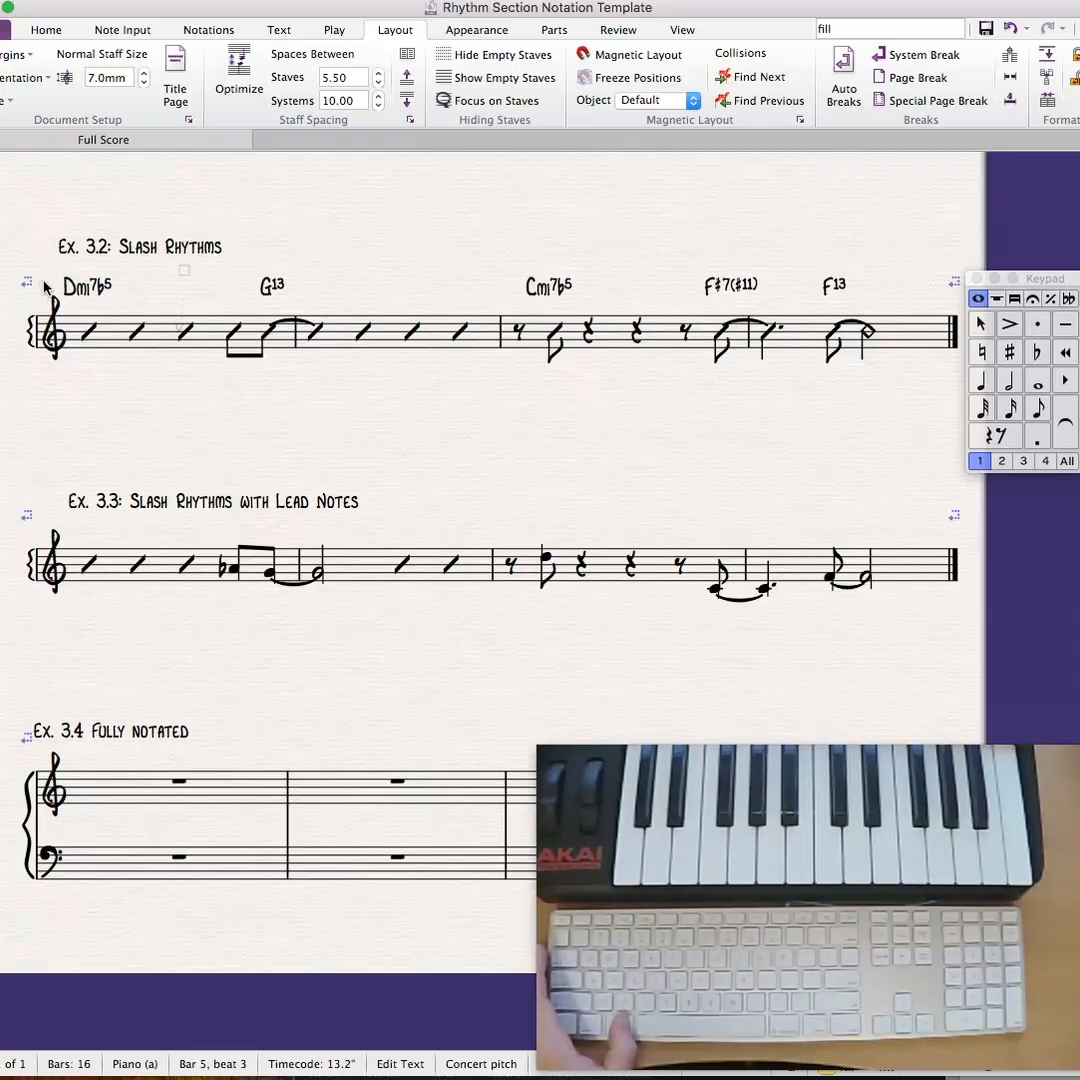
key(Escape)
drag(192, 277, 883, 293)
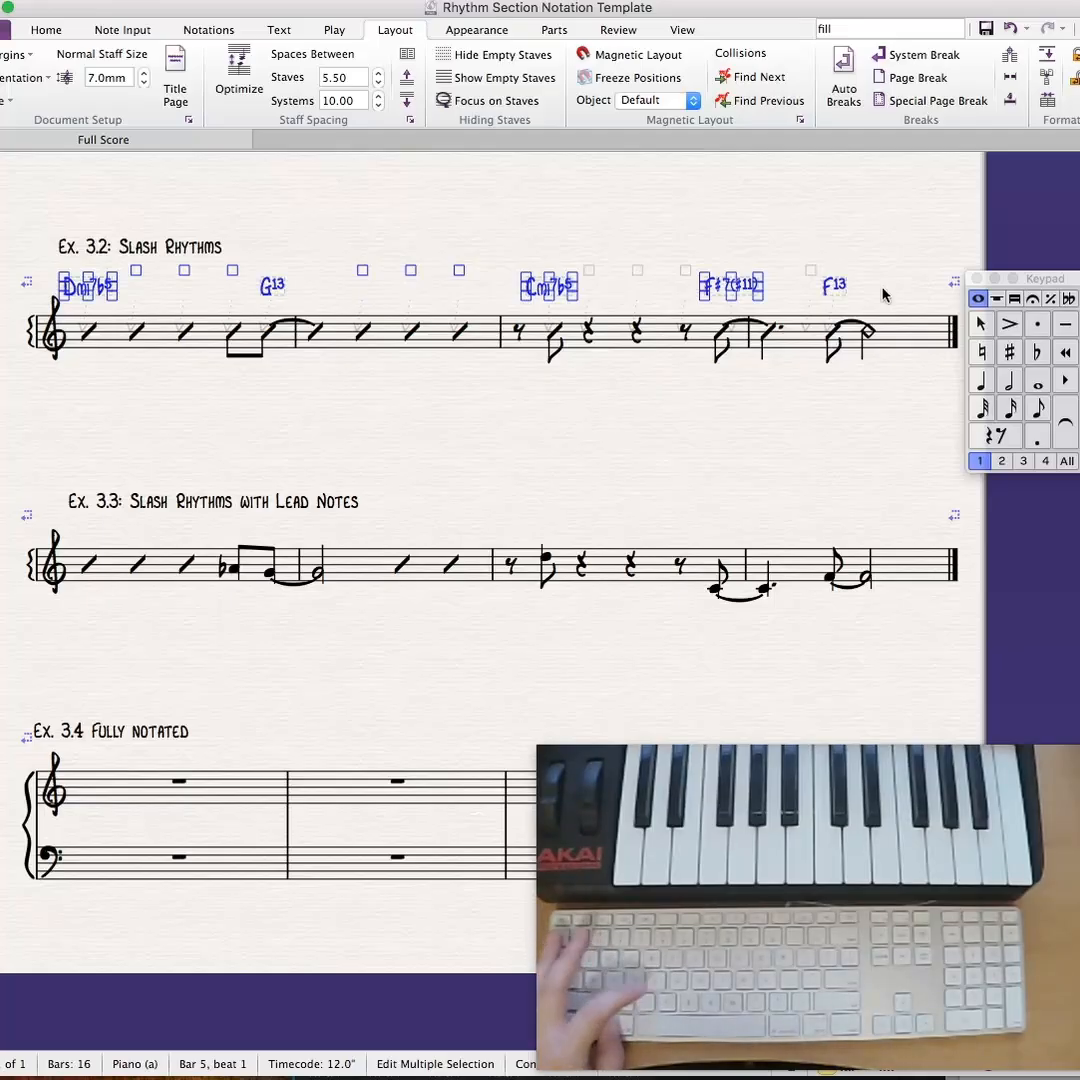
click(87, 566)
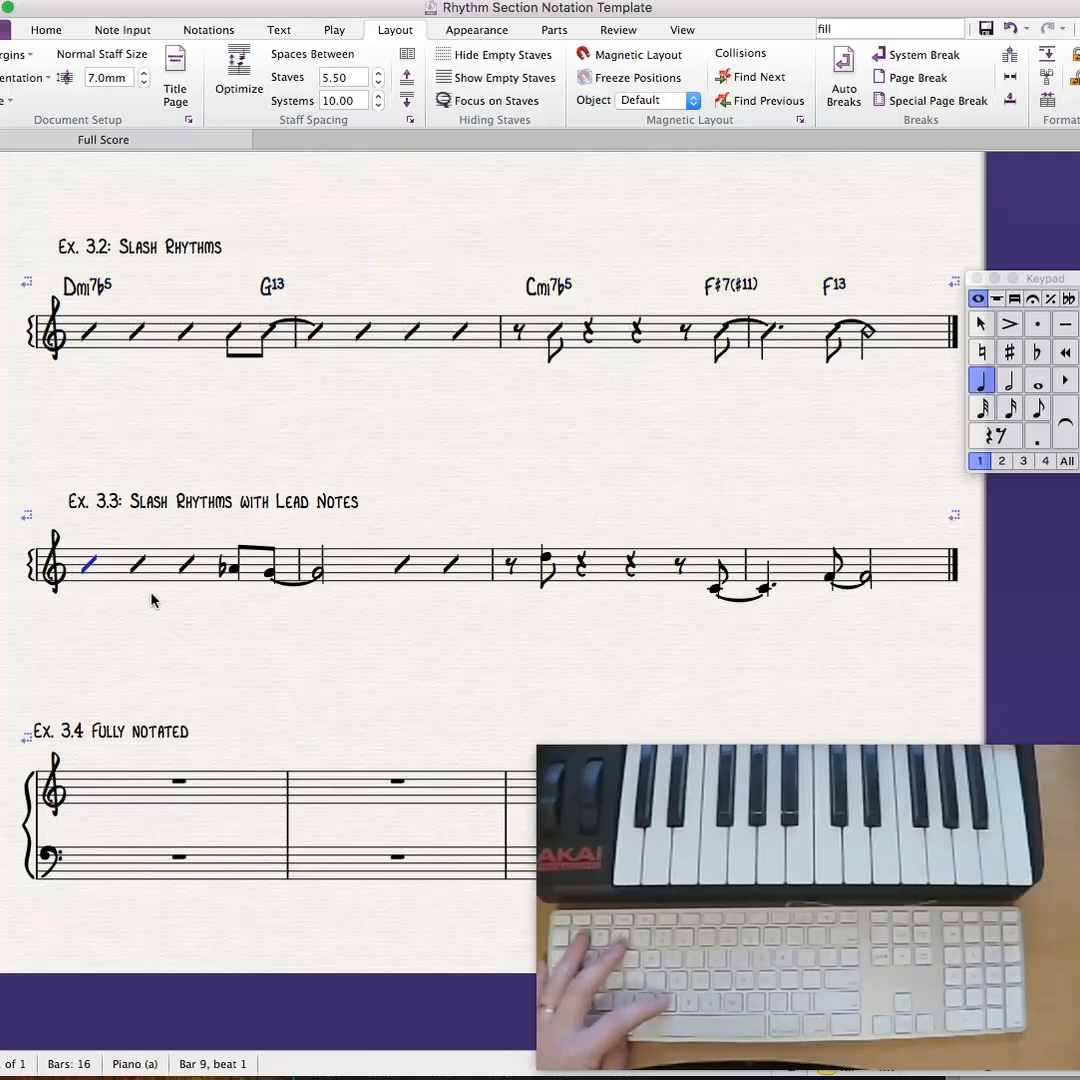
key(super+v)
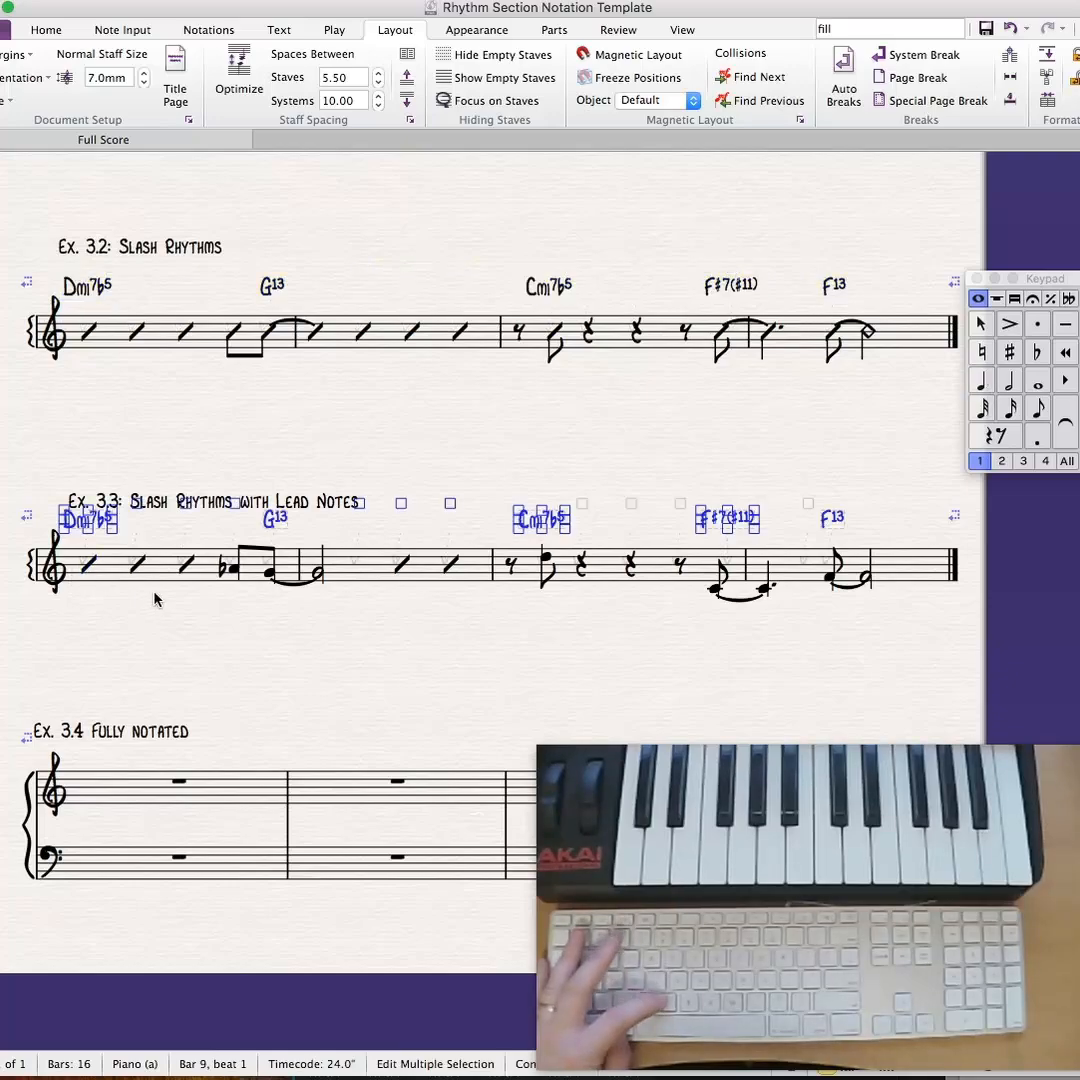
key(Escape)
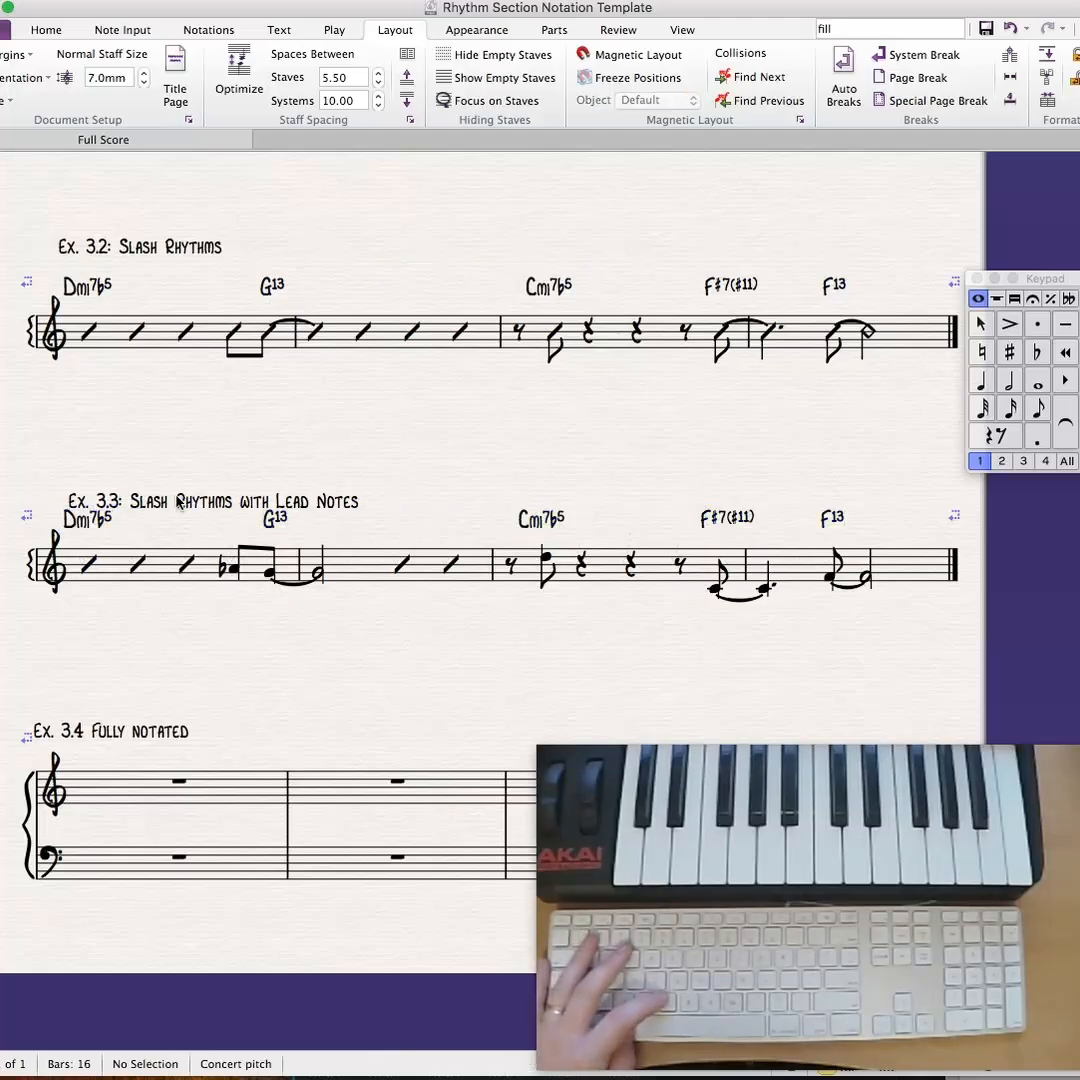
drag(178, 501, 159, 486)
key(Escape)
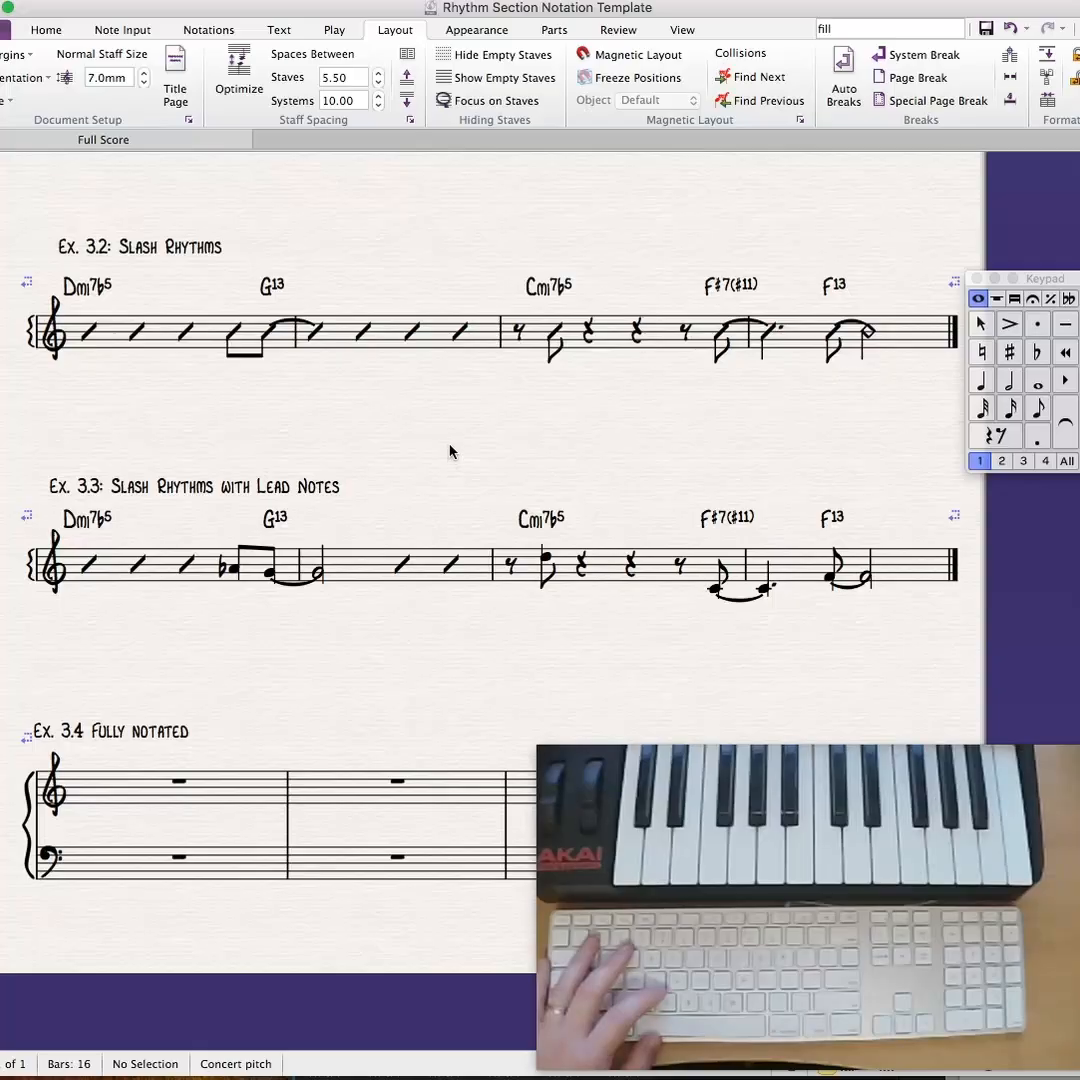
drag(450, 452, 459, 240)
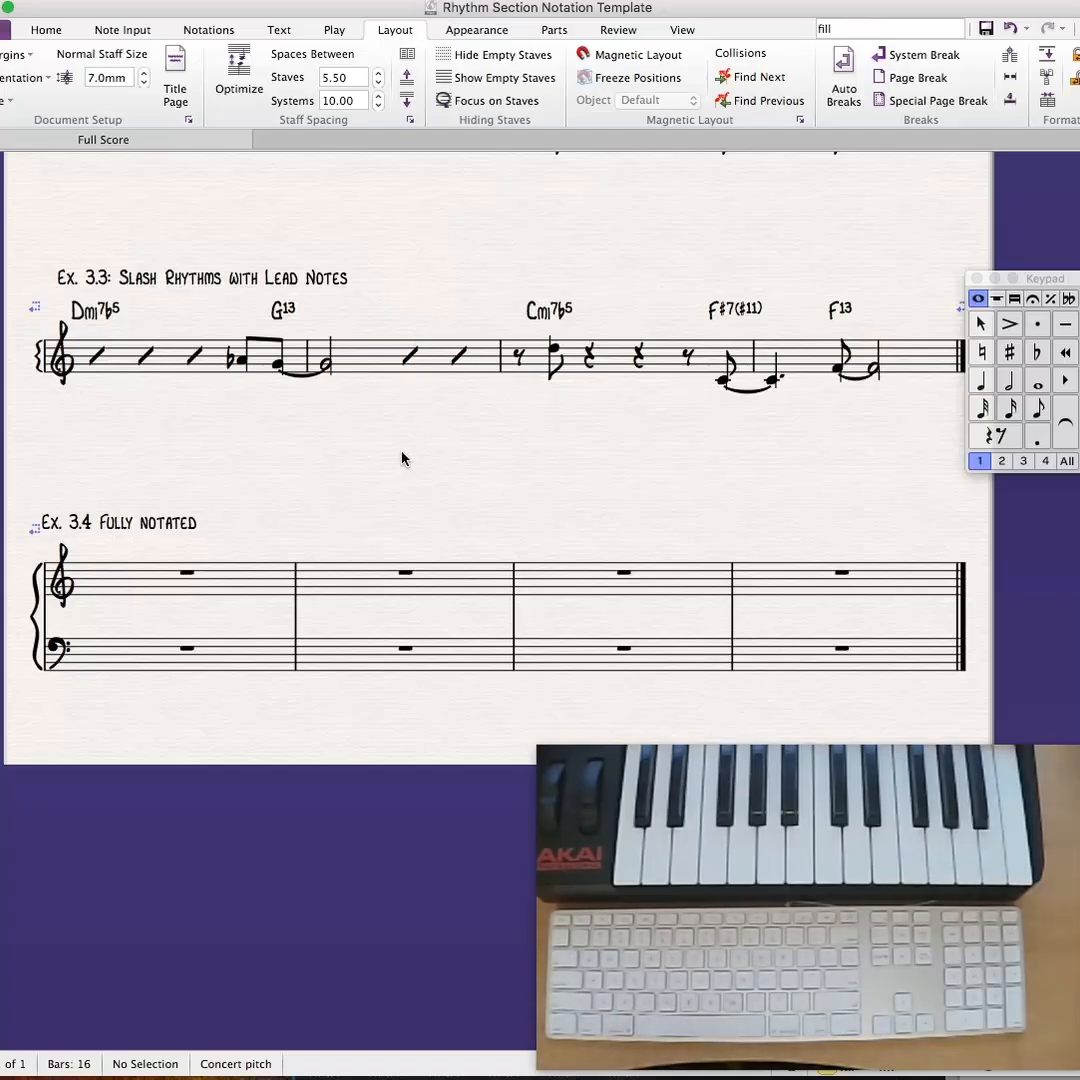
drag(402, 458, 401, 468)
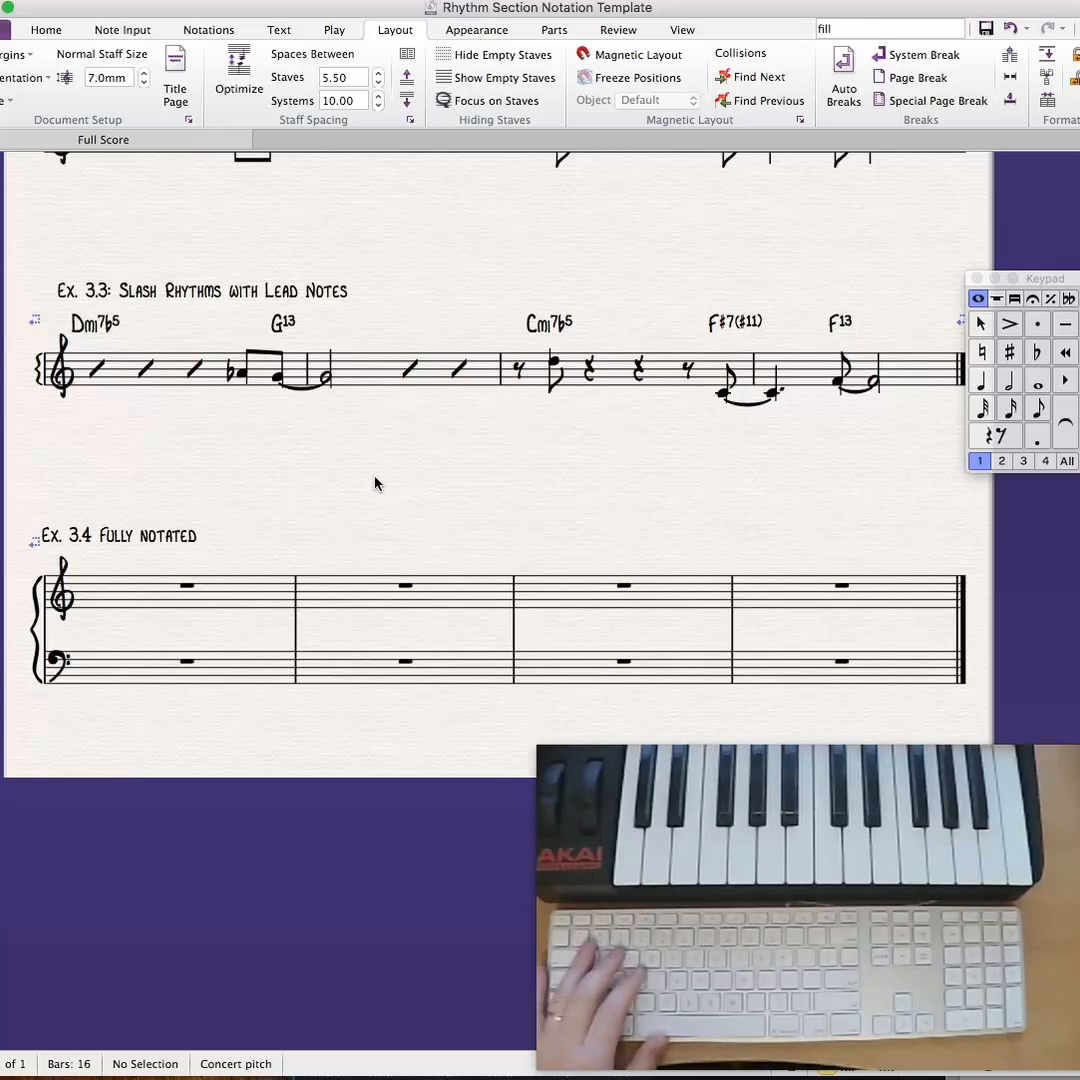
drag(408, 277, 408, 309)
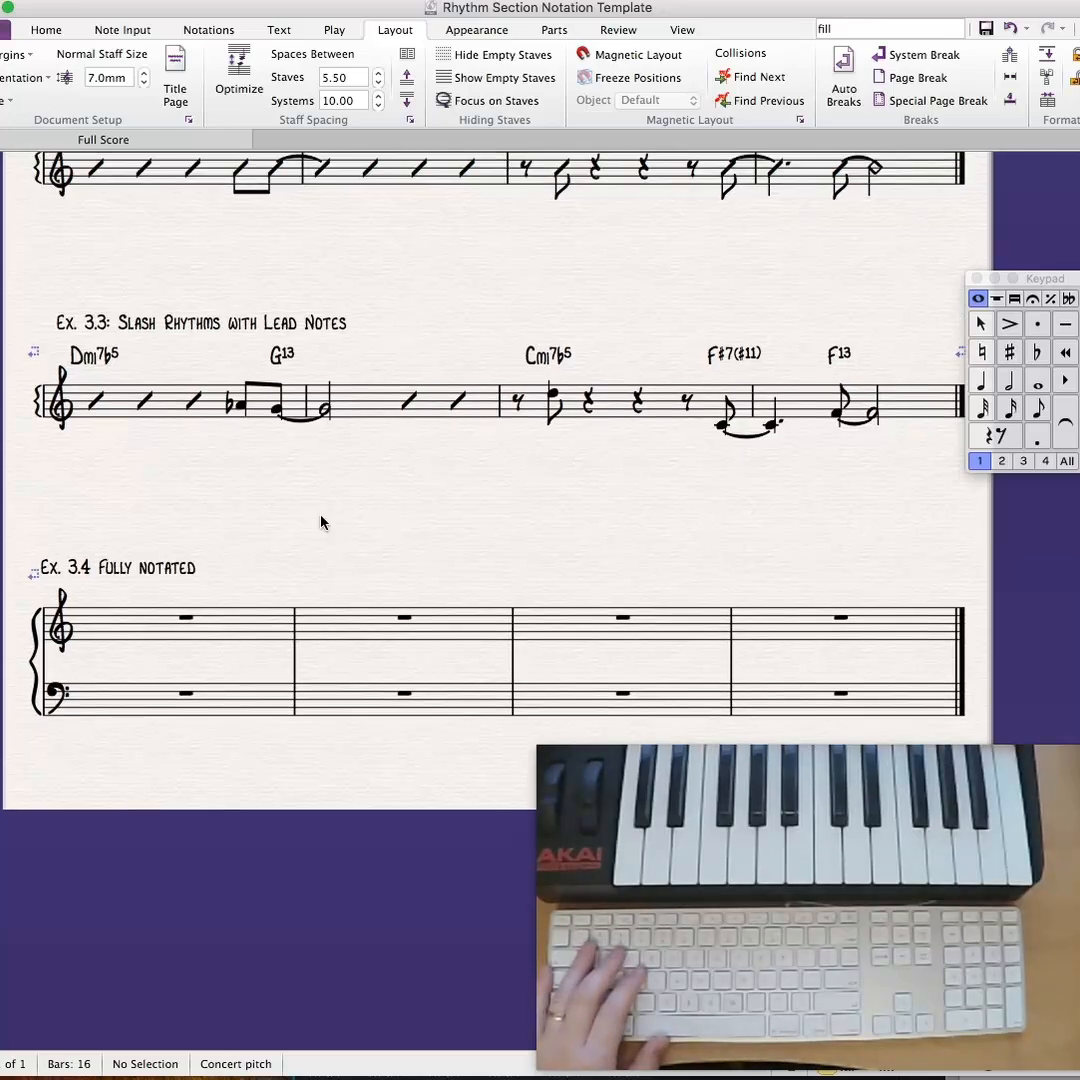
click(133, 401)
click(177, 512)
click(166, 405)
click(243, 636)
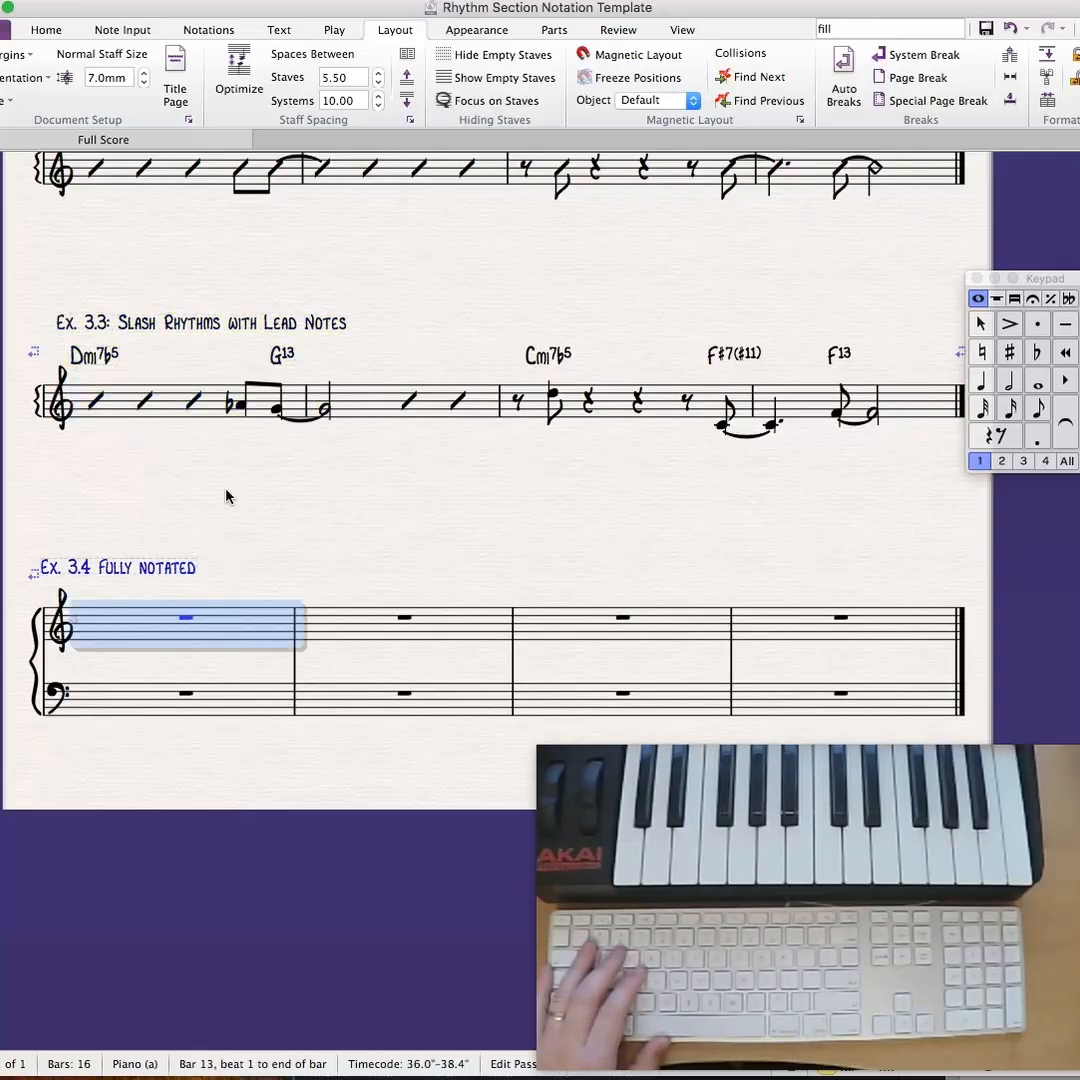
key(Escape)
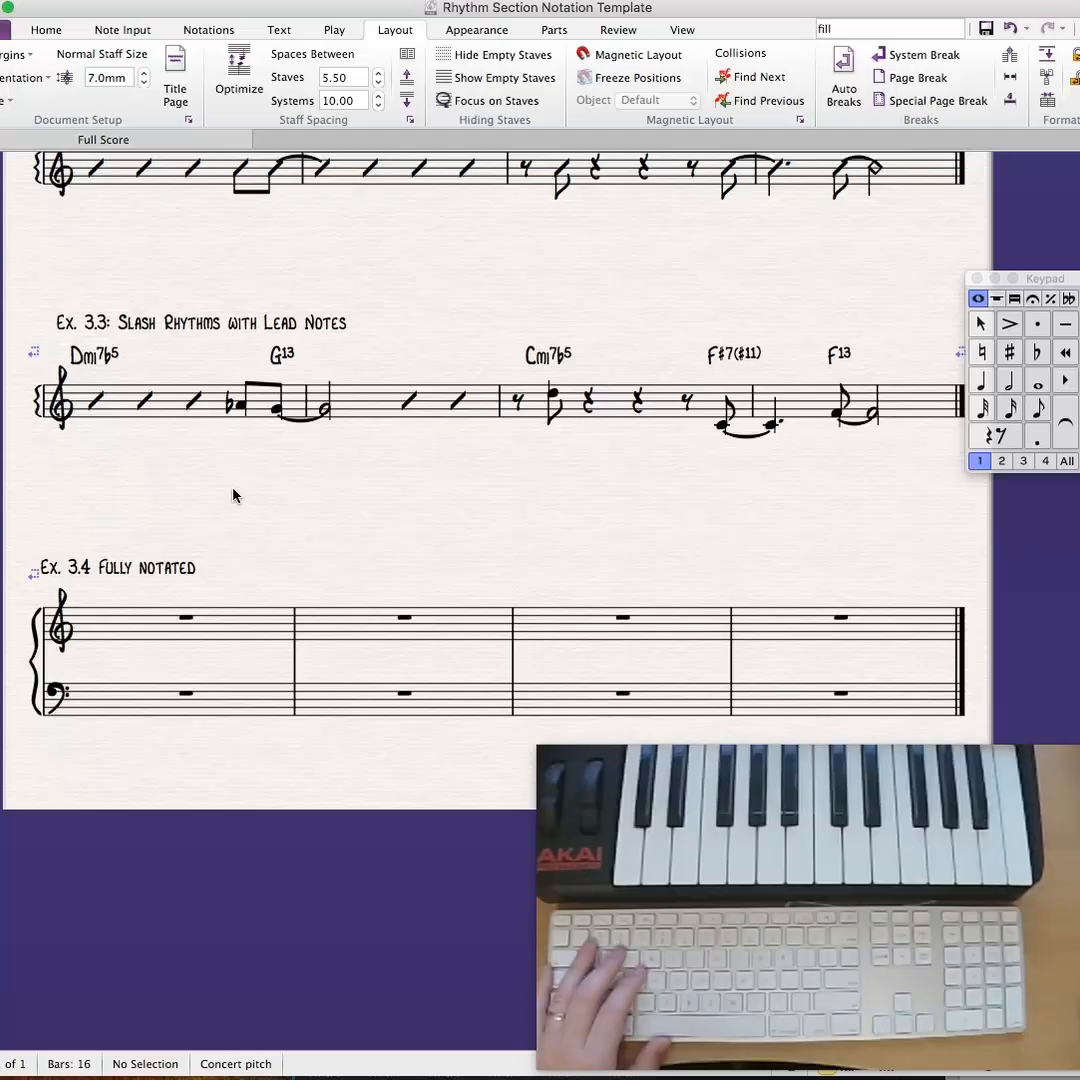
- Place a System divider symbol between the Ex. 3.3 and Ex. 3.4 systems, at the start of the staves
key(z)
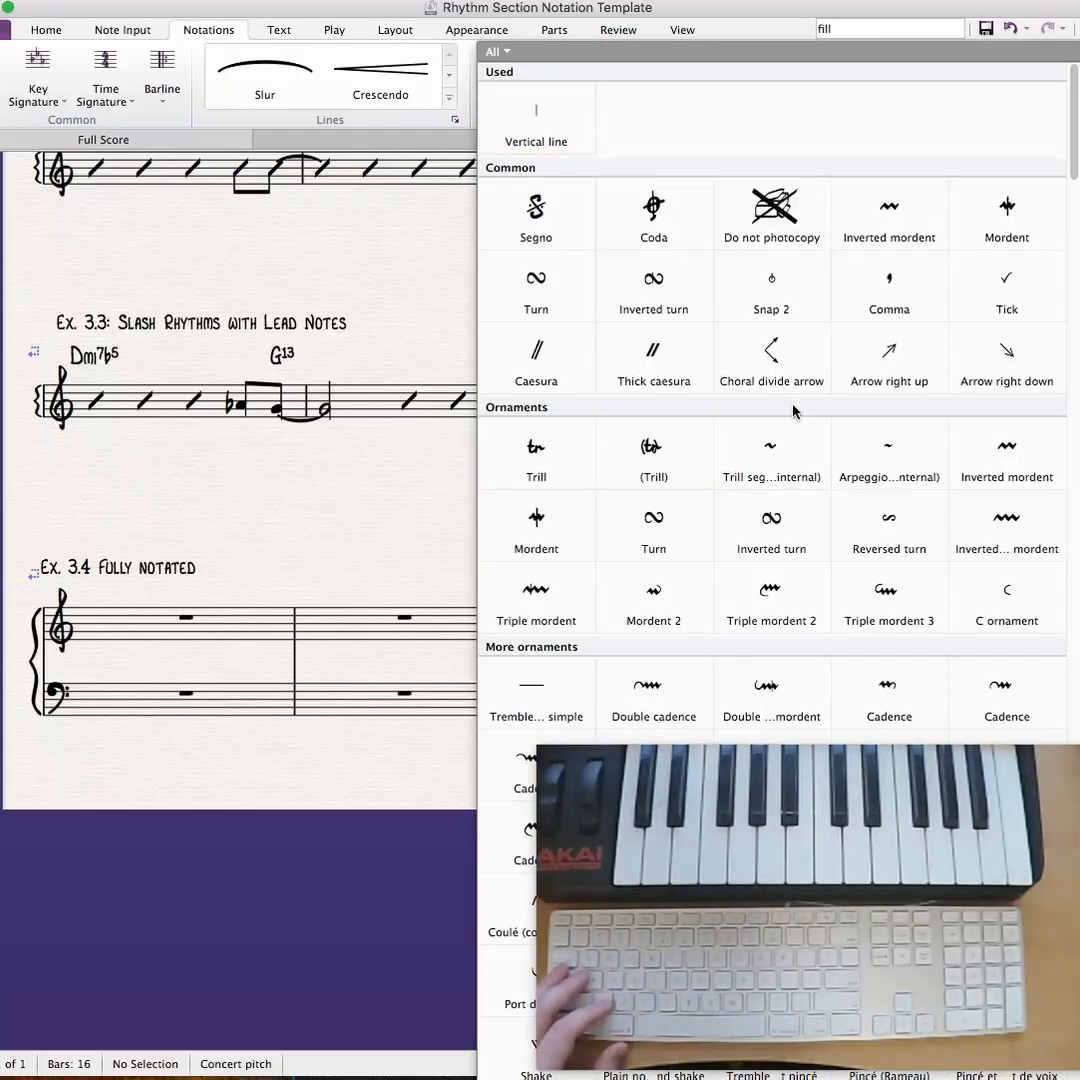
scroll(795, 410, down, 2)
scroll(795, 410, down, 5)
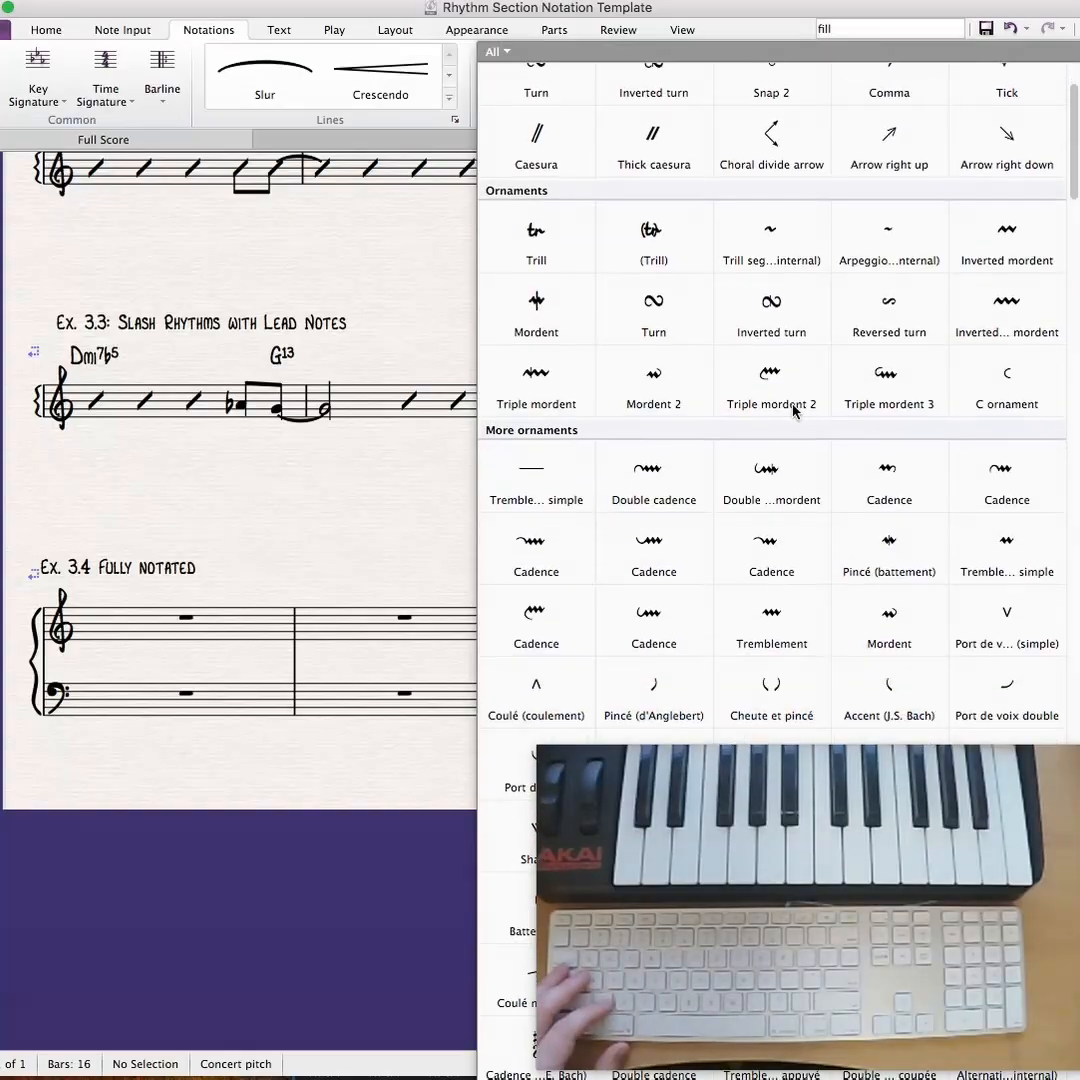
scroll(795, 410, down, 15)
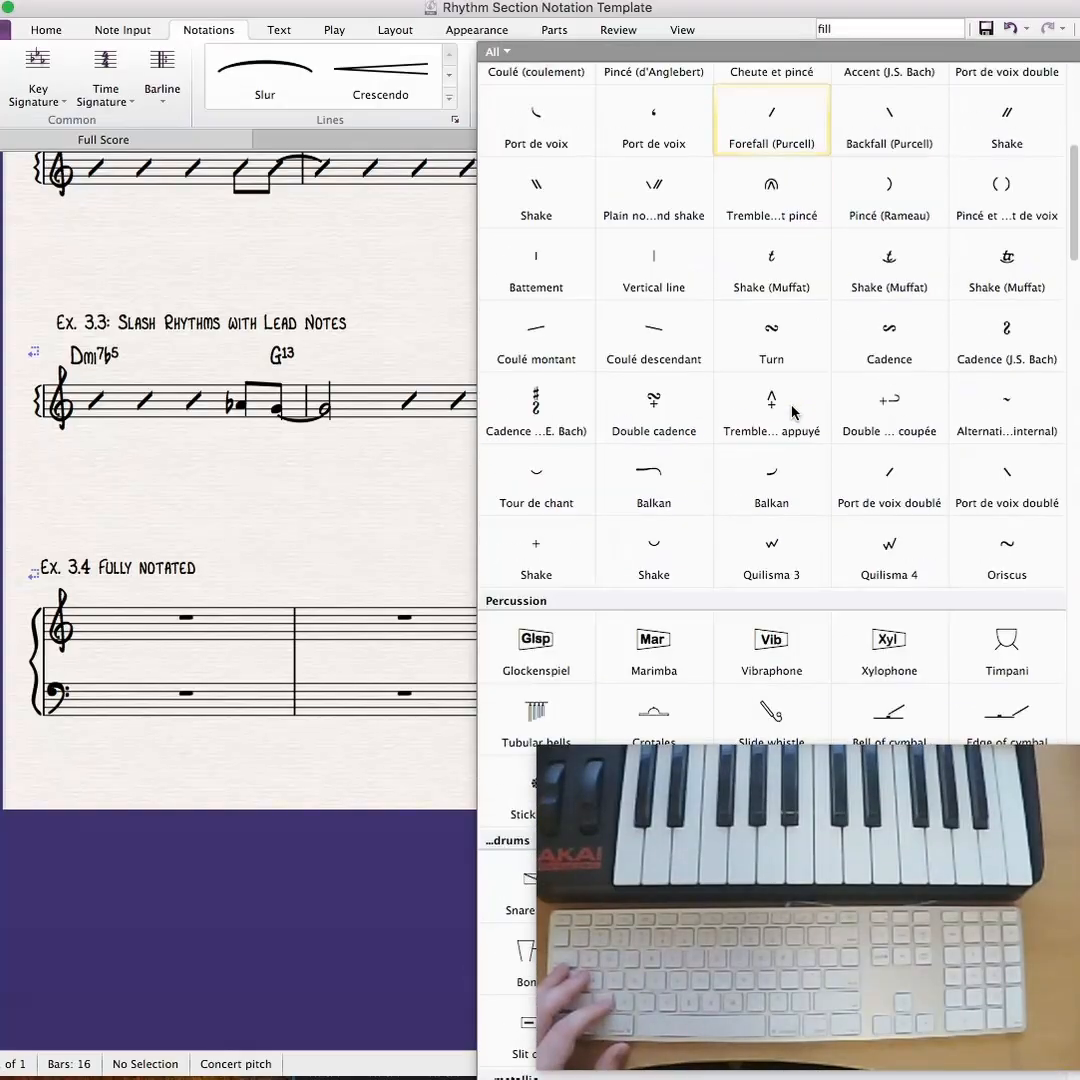
scroll(791, 452, down, 6)
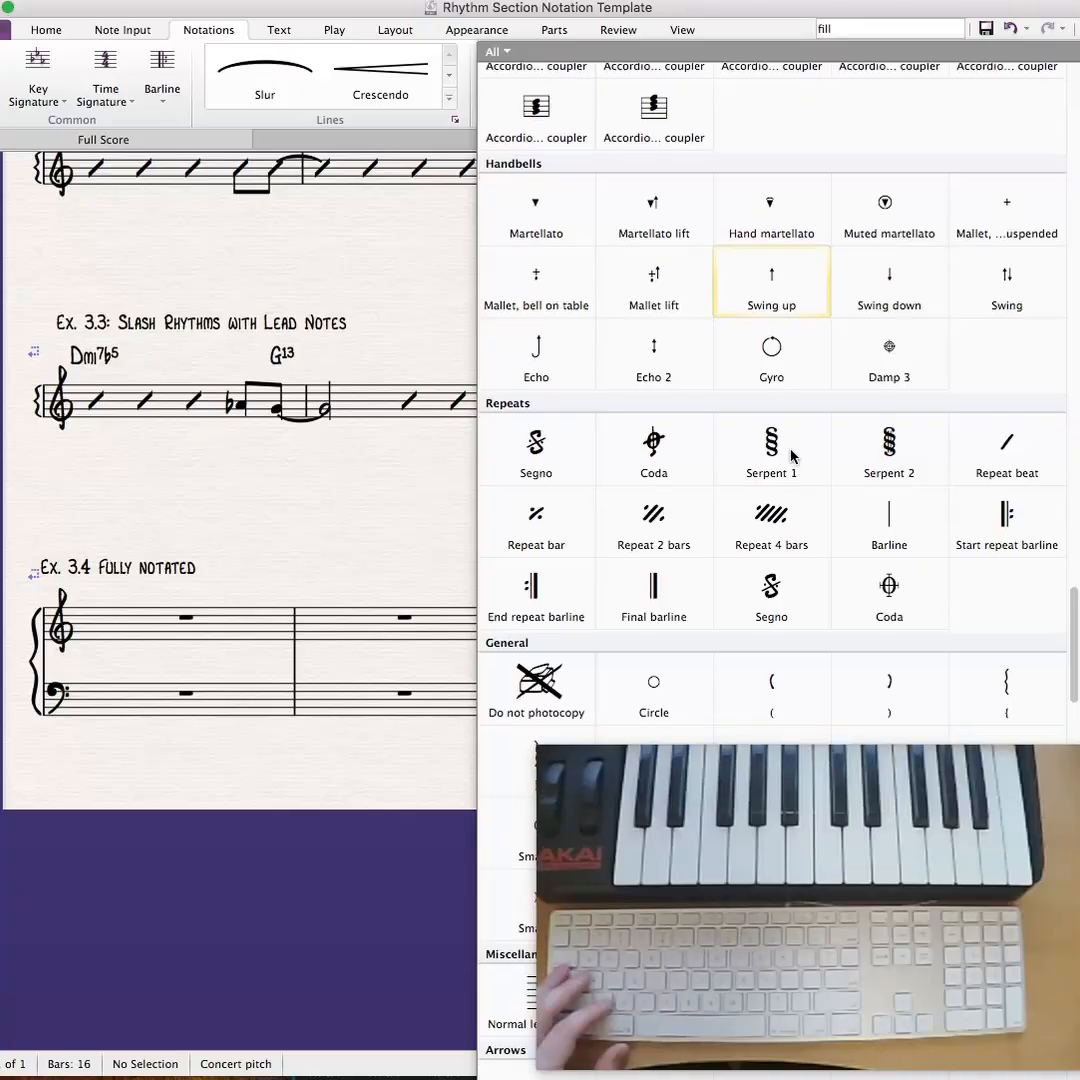
scroll(791, 456, down, 3)
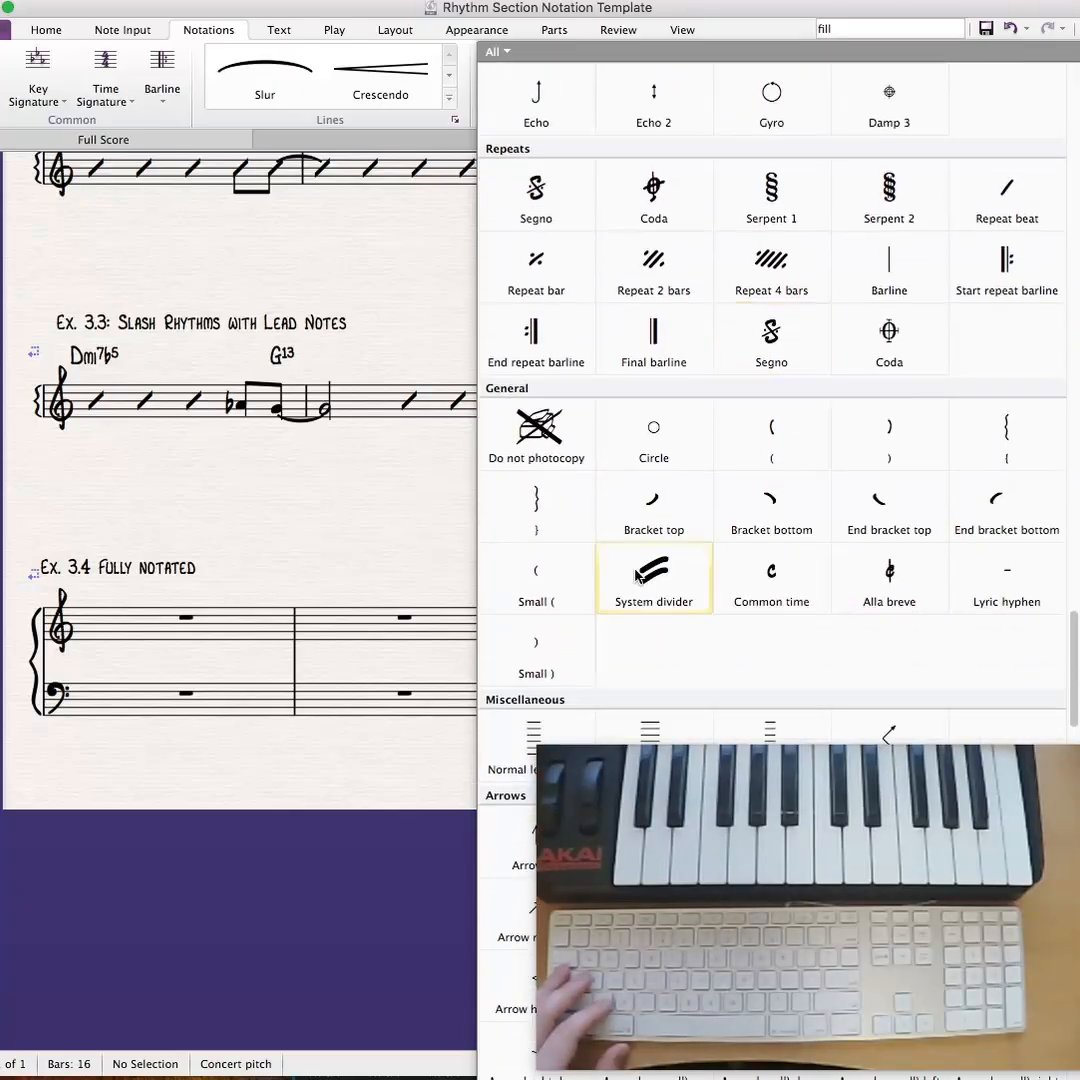
click(657, 575)
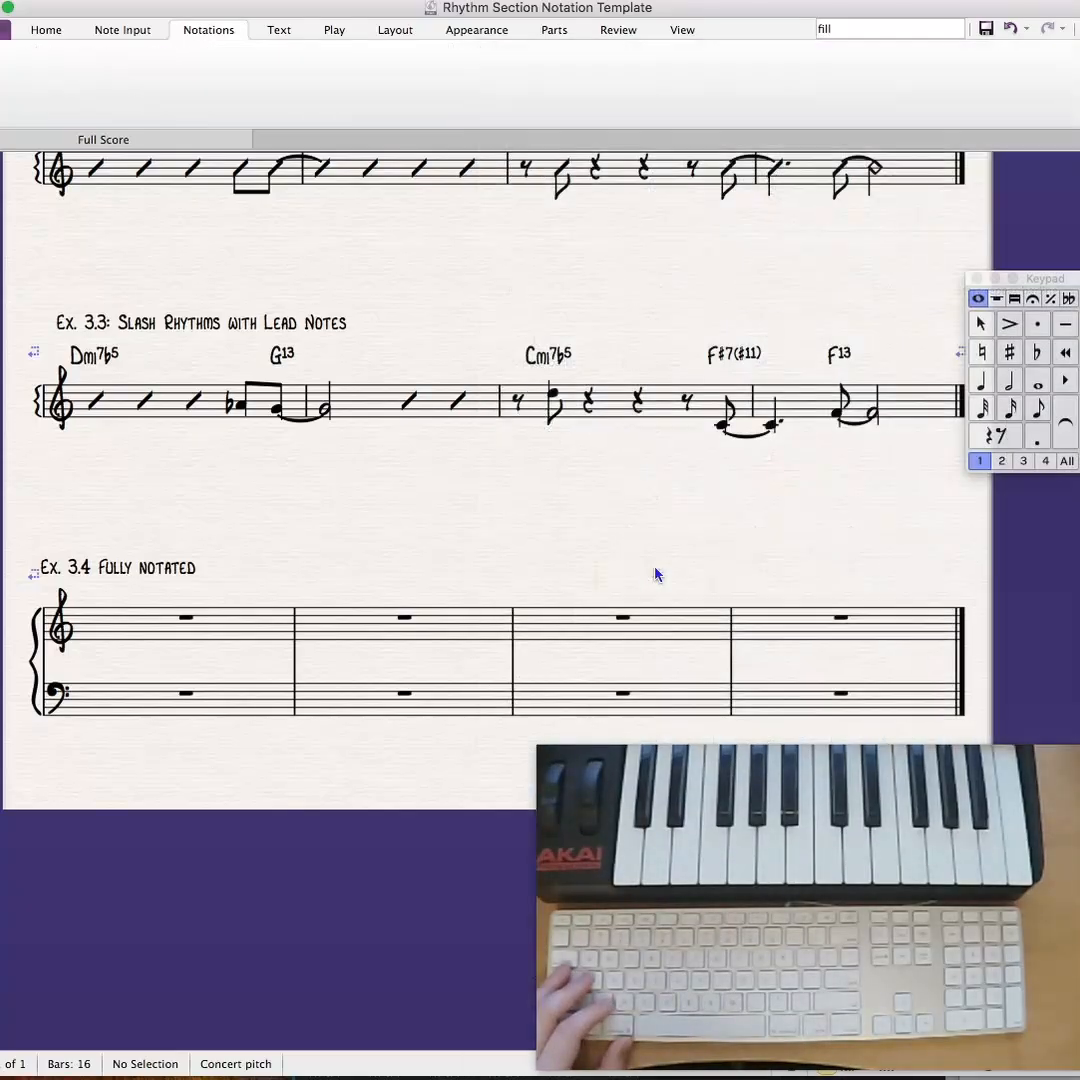
click(40, 515)
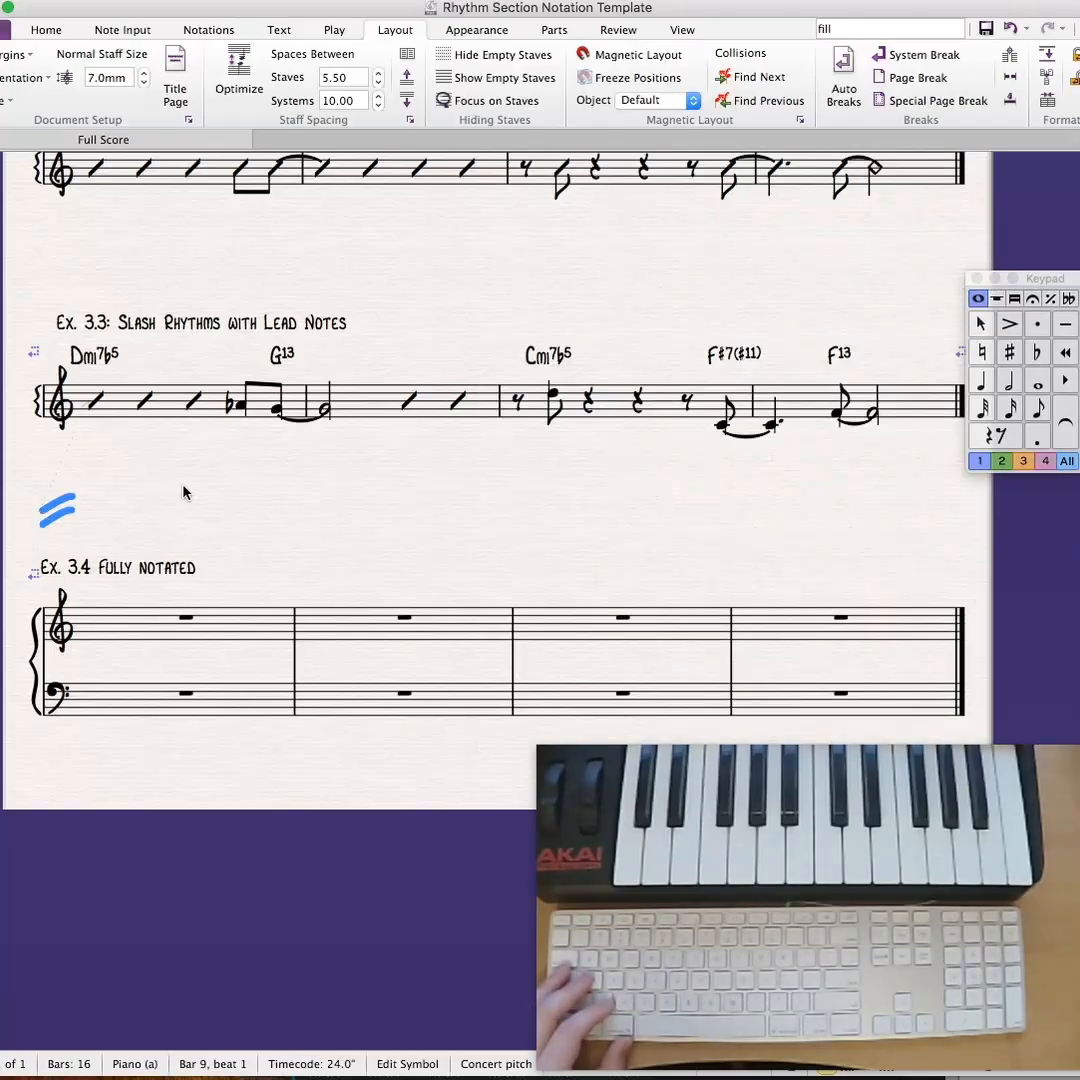
- Nudge the system divider slightly left and up so it sits centred between the two systems
key(Left)
key(Left)
key(Up)
key(Up)
key(Up)
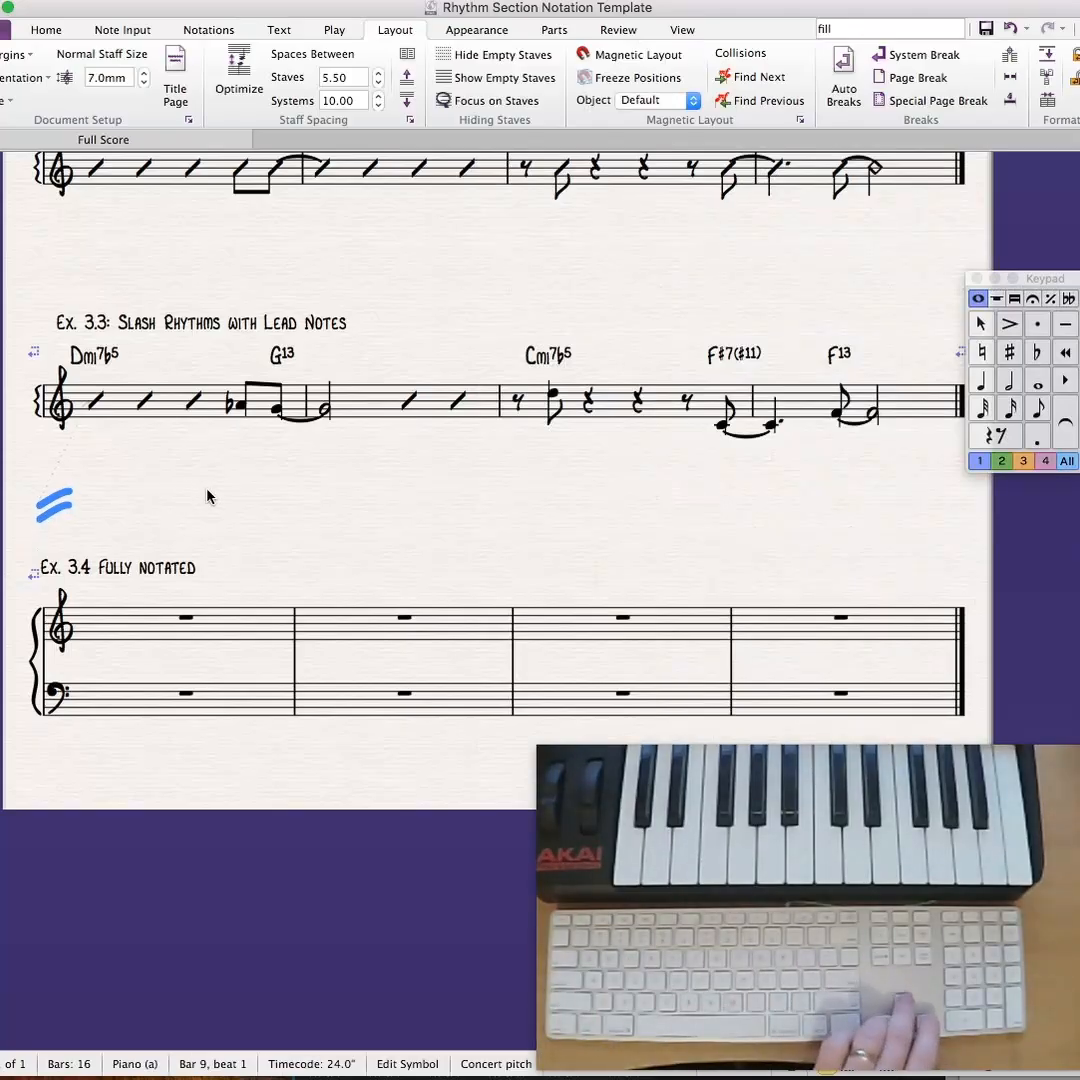
key(Escape)
drag(284, 494, 310, 435)
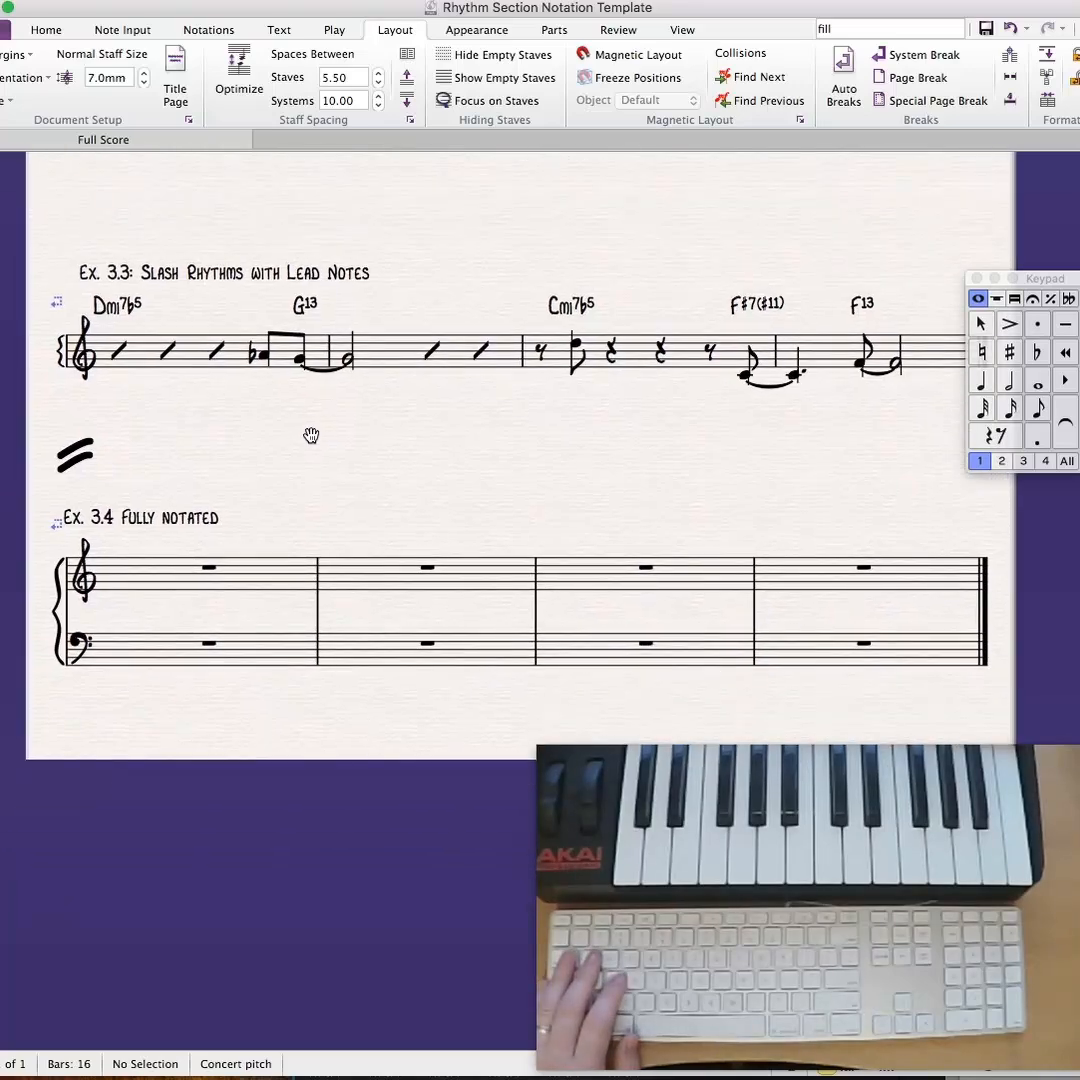
click(284, 582)
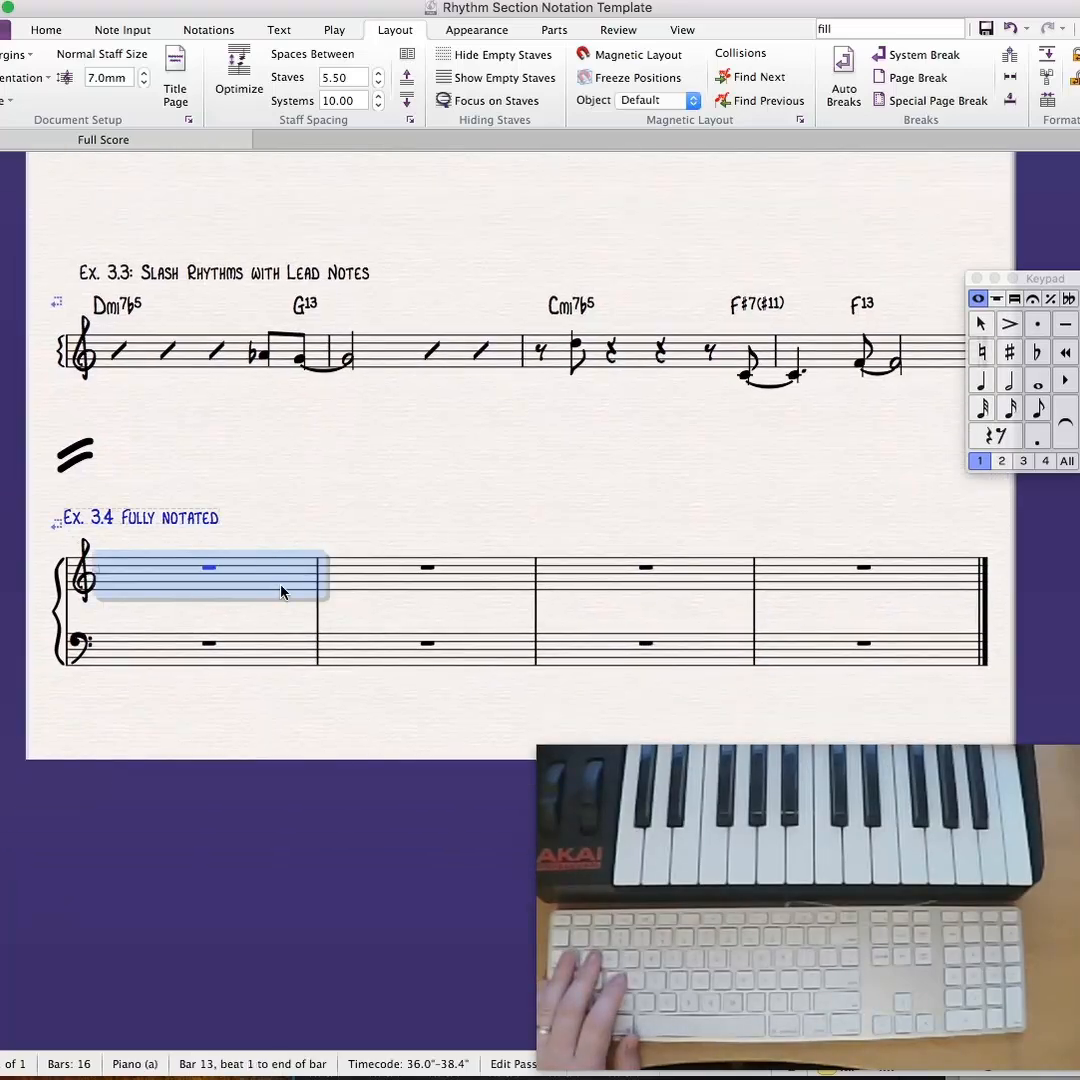
click(382, 332)
click(382, 350)
click(384, 488)
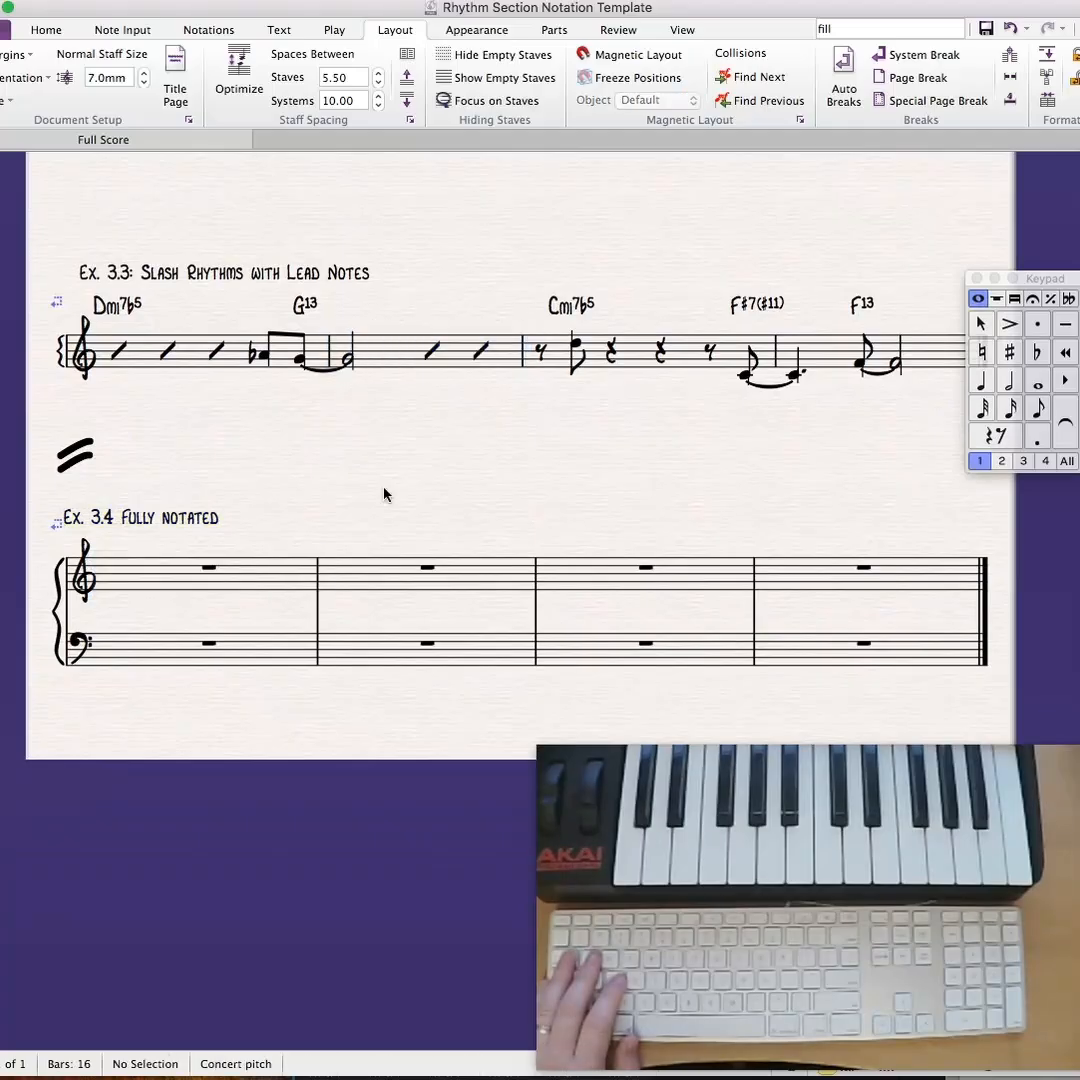
- Copy all four bars of Ex. 3.3 onto the treble staff of Ex. 3.4, keeping the Ex. 3.4 title in place of the pasted one
drag(277, 504, 217, 658)
click(196, 566)
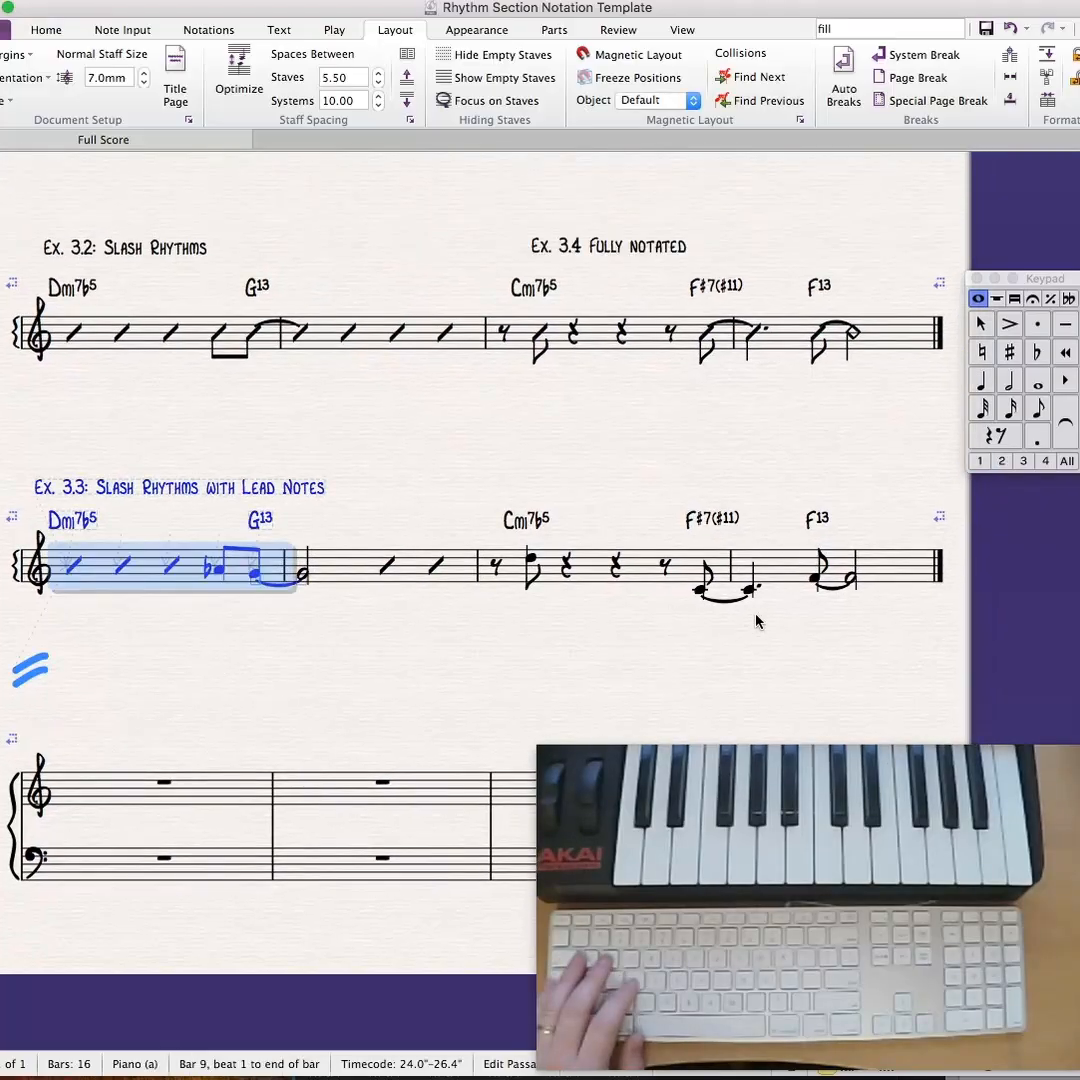
shift+click(883, 557)
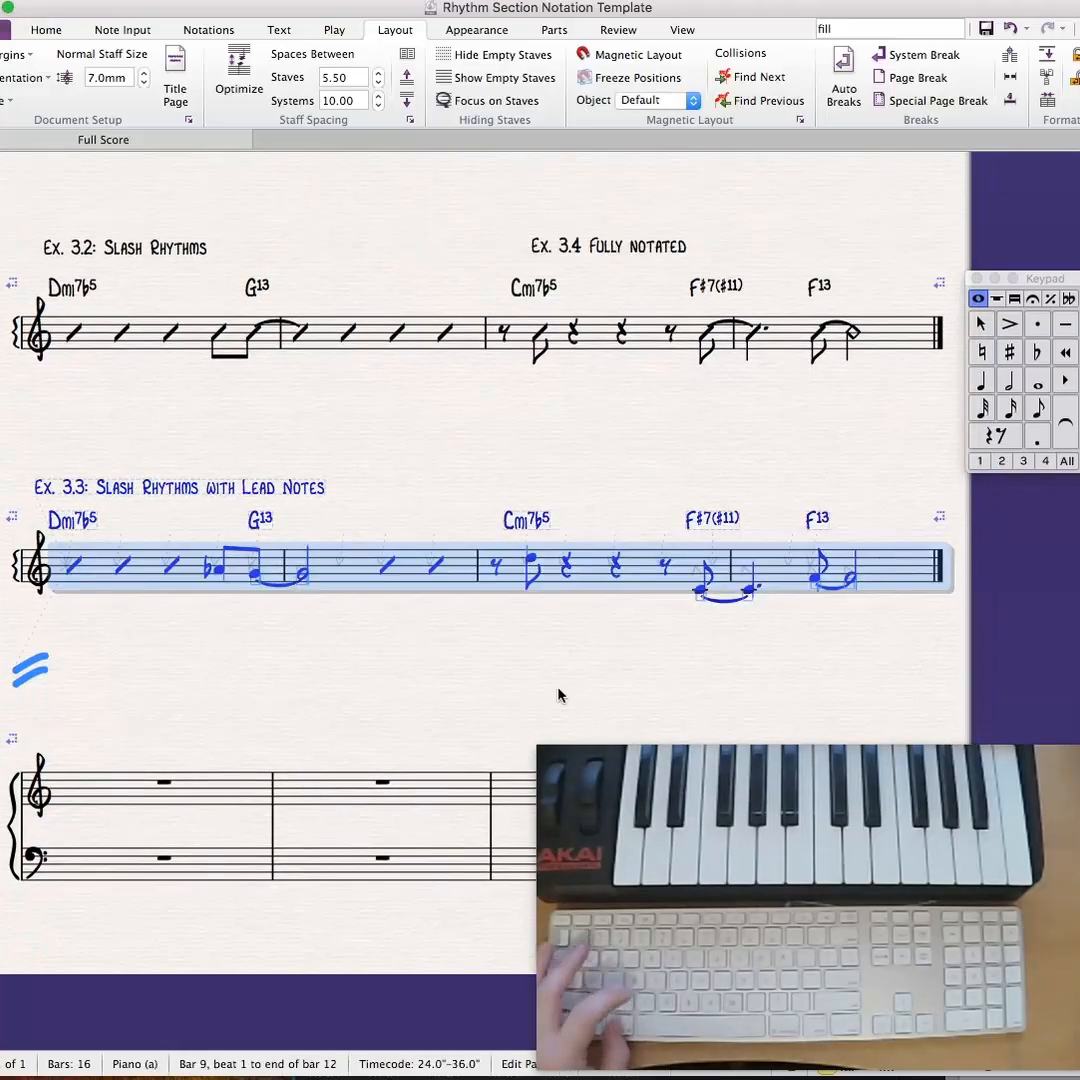
click(212, 789)
key(super+v)
key(Escape)
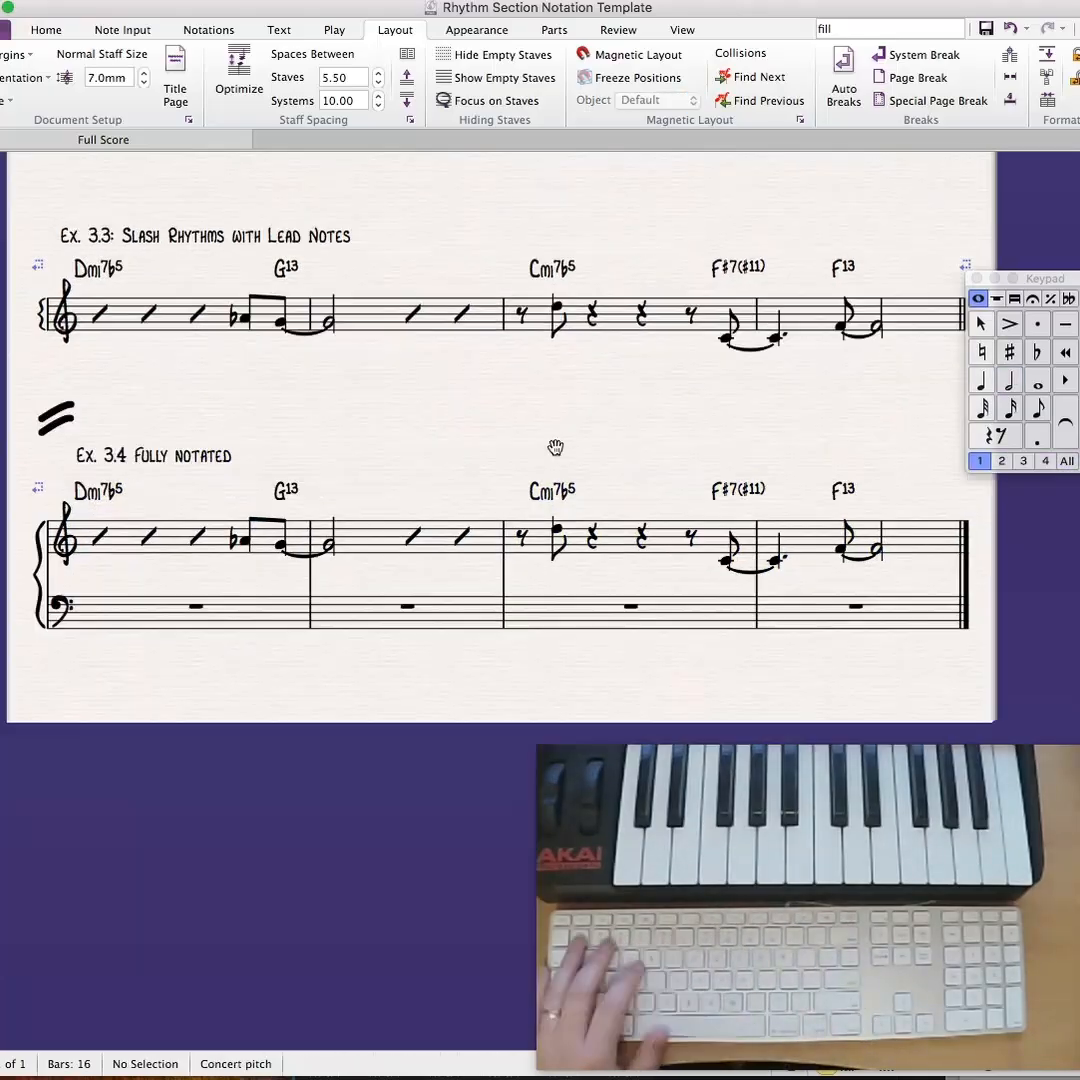
mouse_move(555, 448)
mouse_down()
mouse_move(512, 463)
mouse_move(558, 443)
mouse_up()
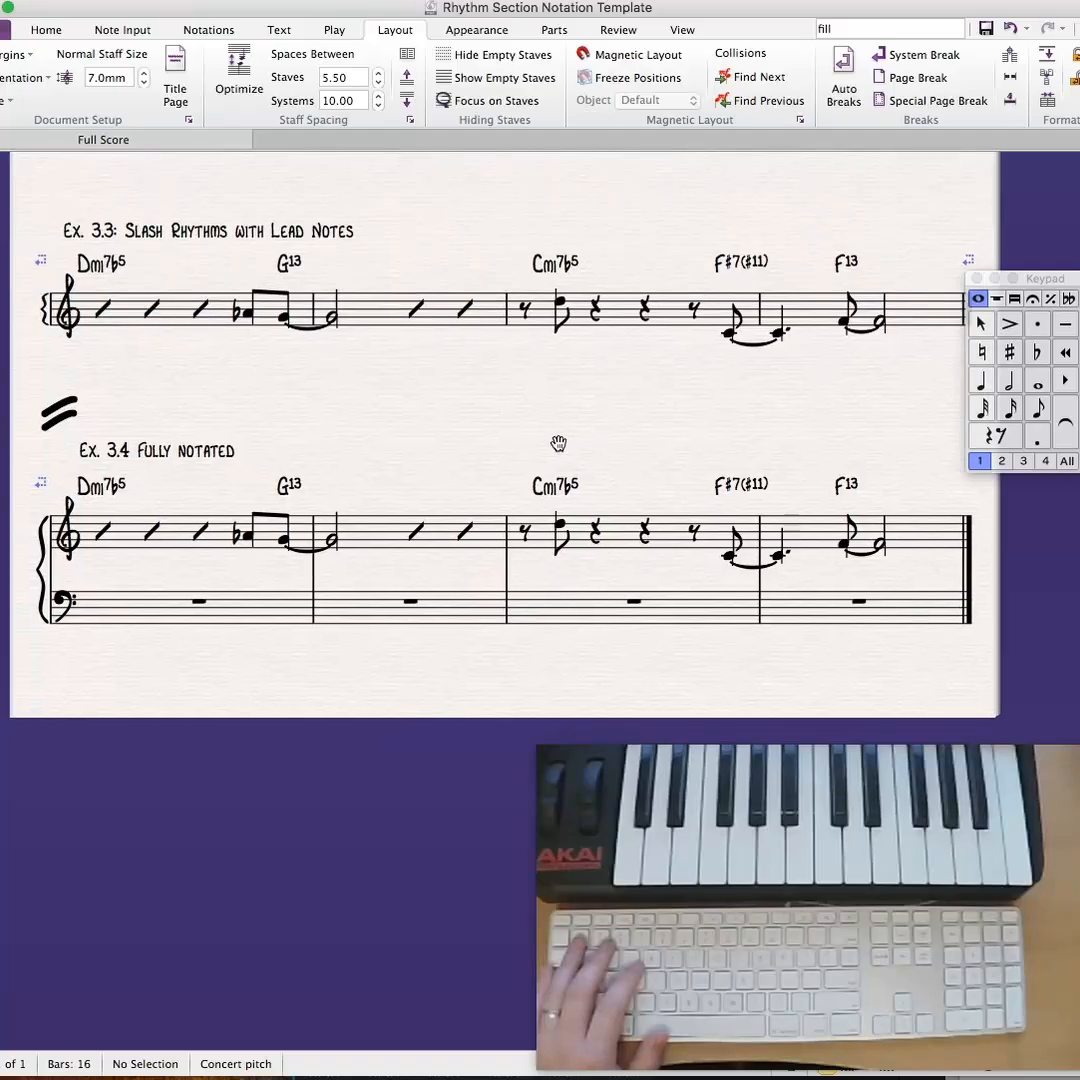
- Split the bar rest in bar 1 of Ex. 3.4's bass staff into a half rest, a quarter rest and eighth rests on beat 4
click(198, 602)
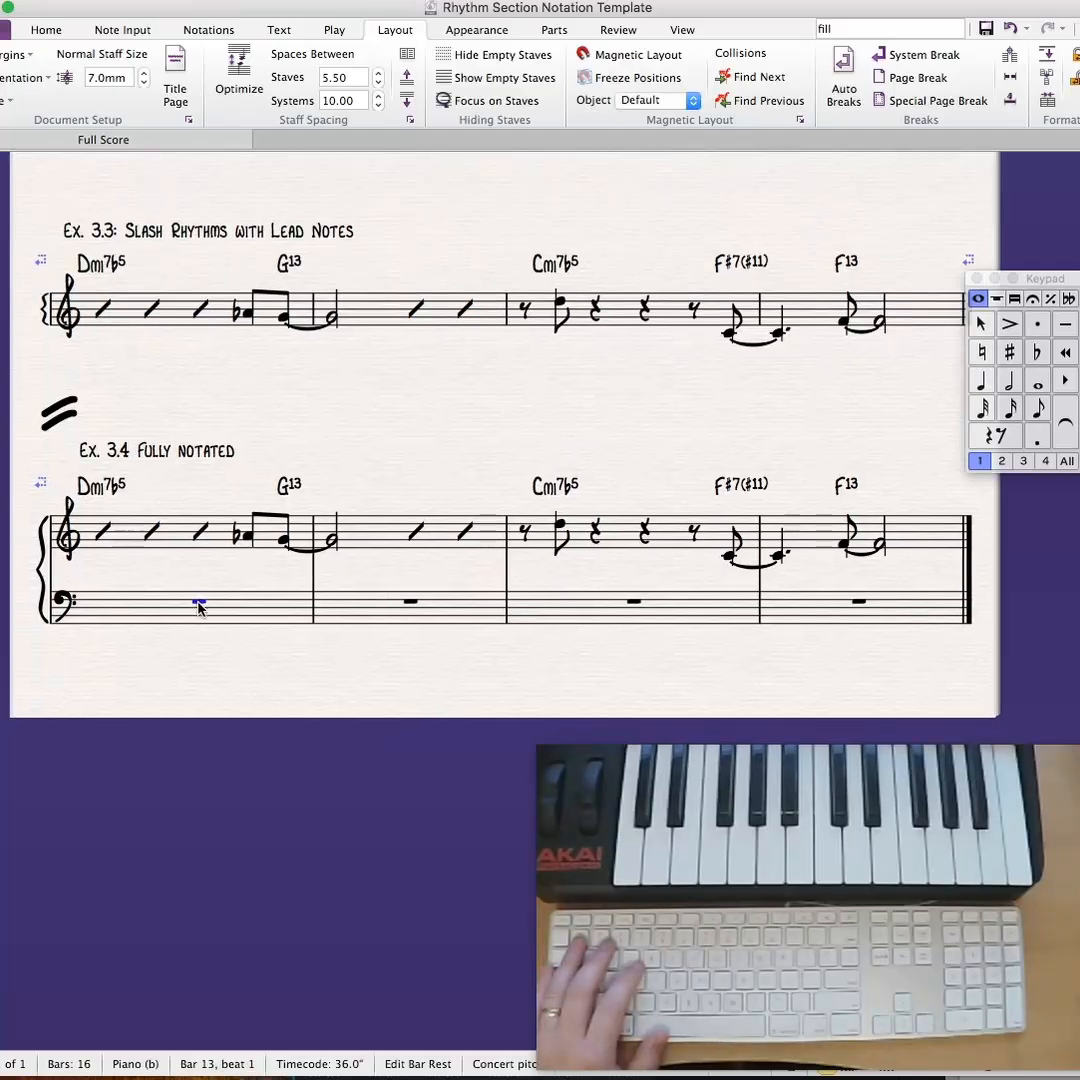
key(5)
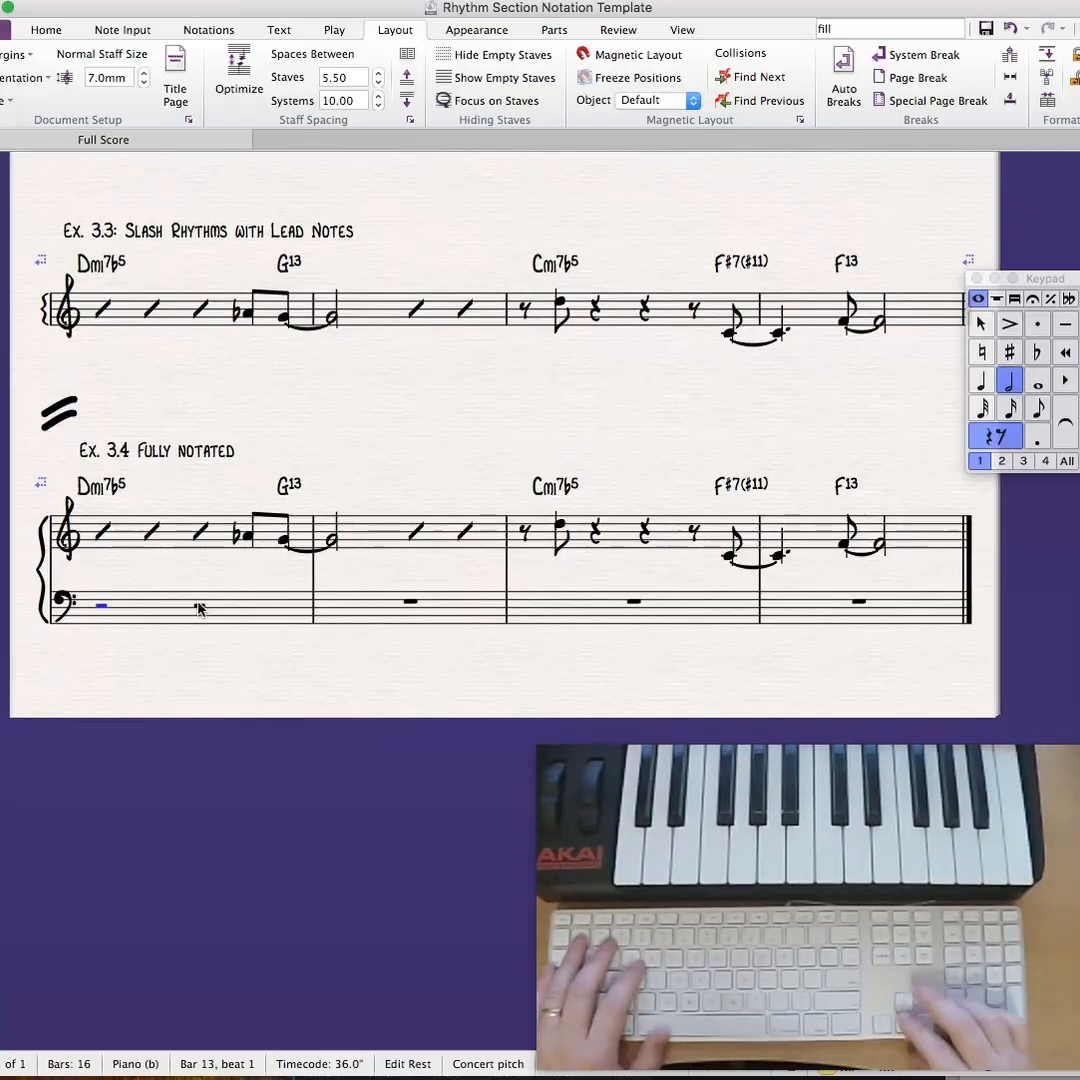
key(Right)
key(4)
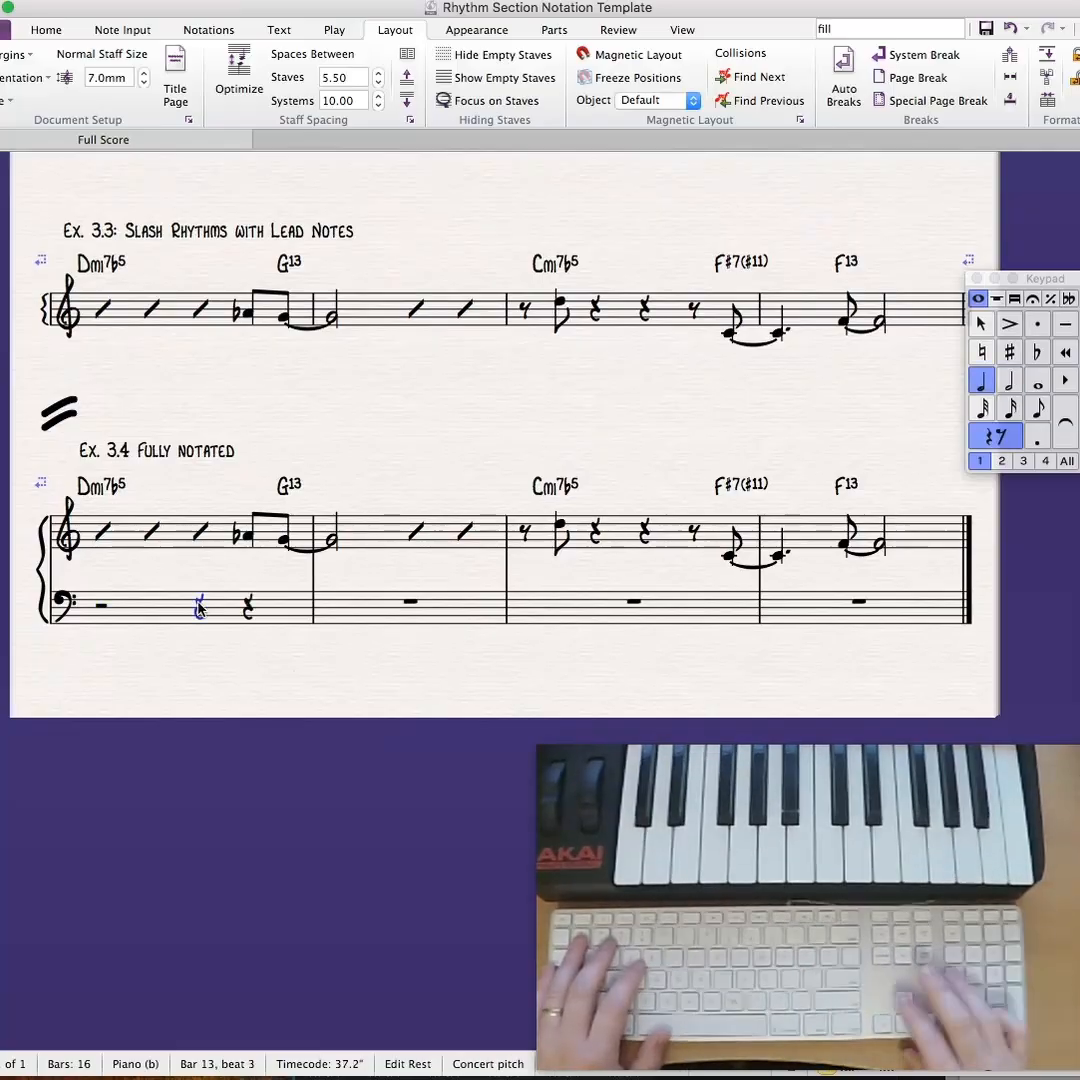
key(Right)
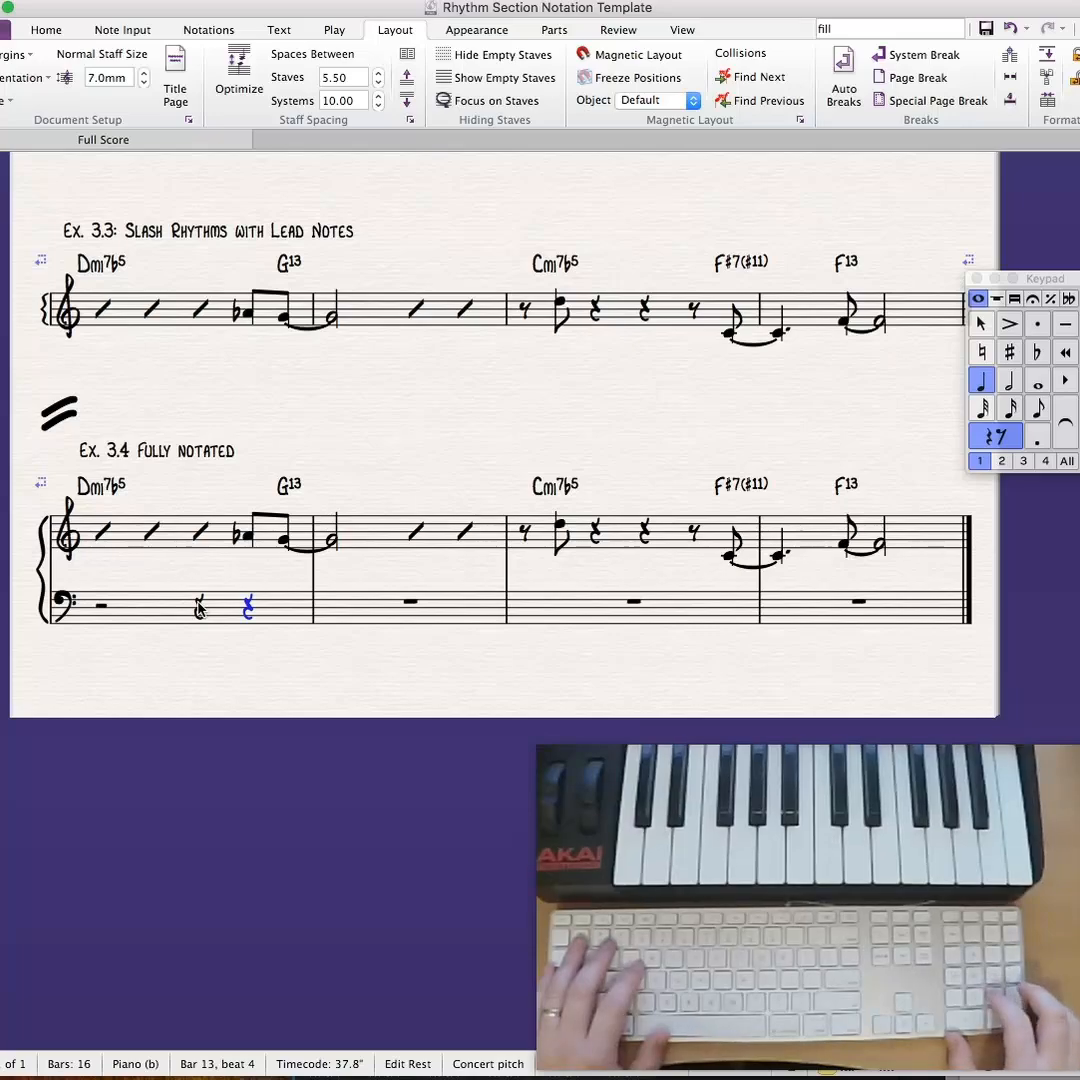
key(3)
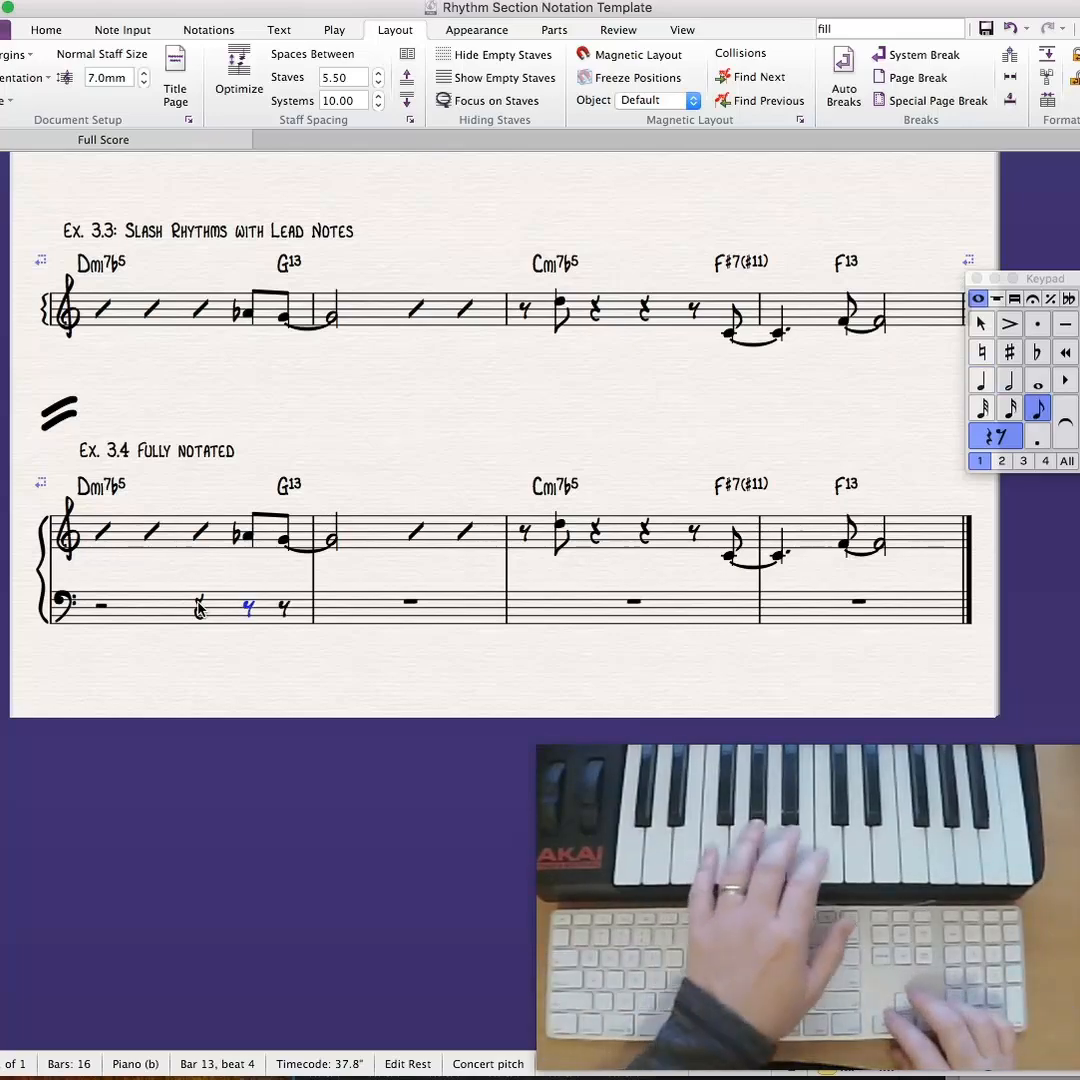
- Enter an eighth-note D and a G2–F3 eighth-note chord on beat 4 of the bass staff, tied into a half-note chord in bar 2
key(d)
key(super+Down)
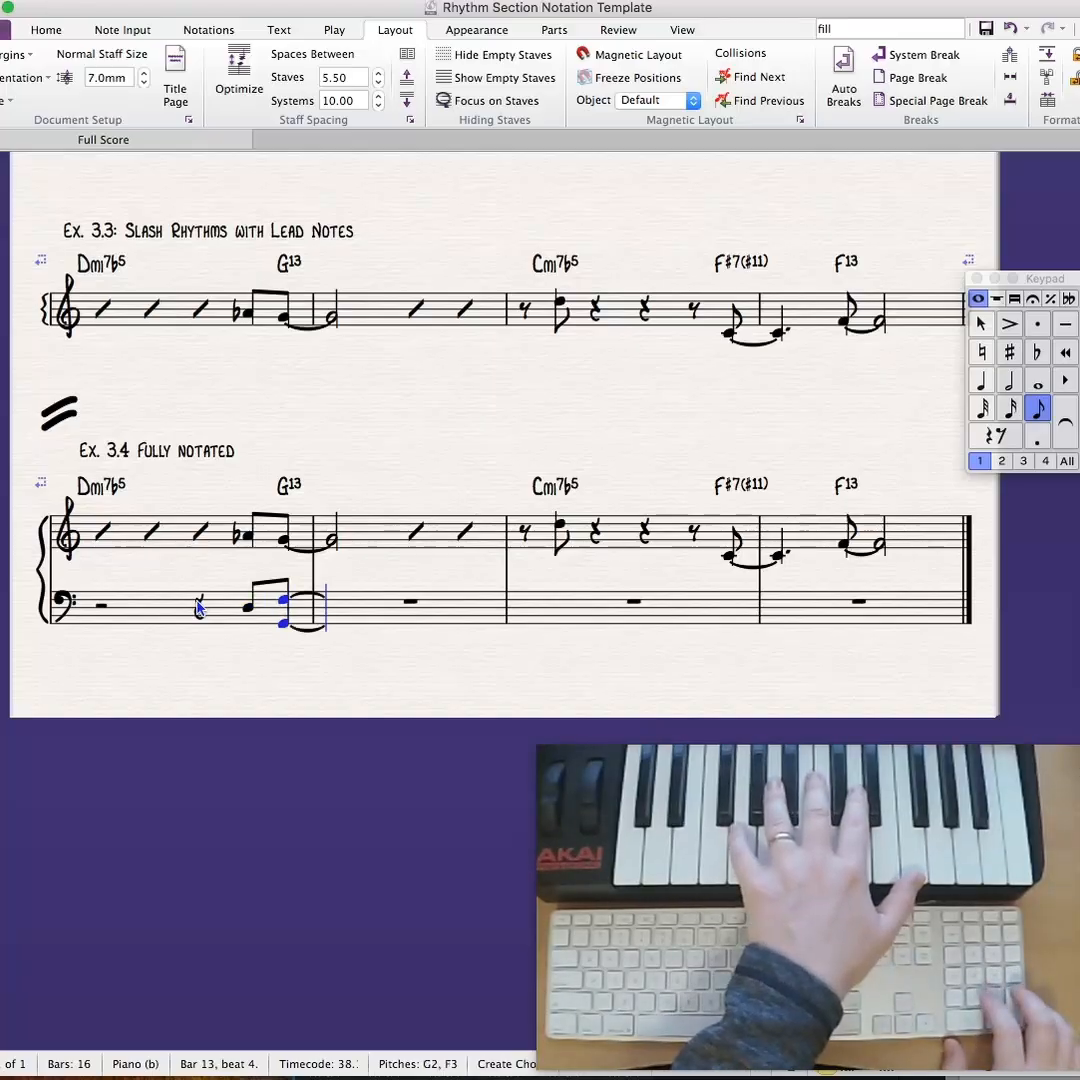
key(KP_5)
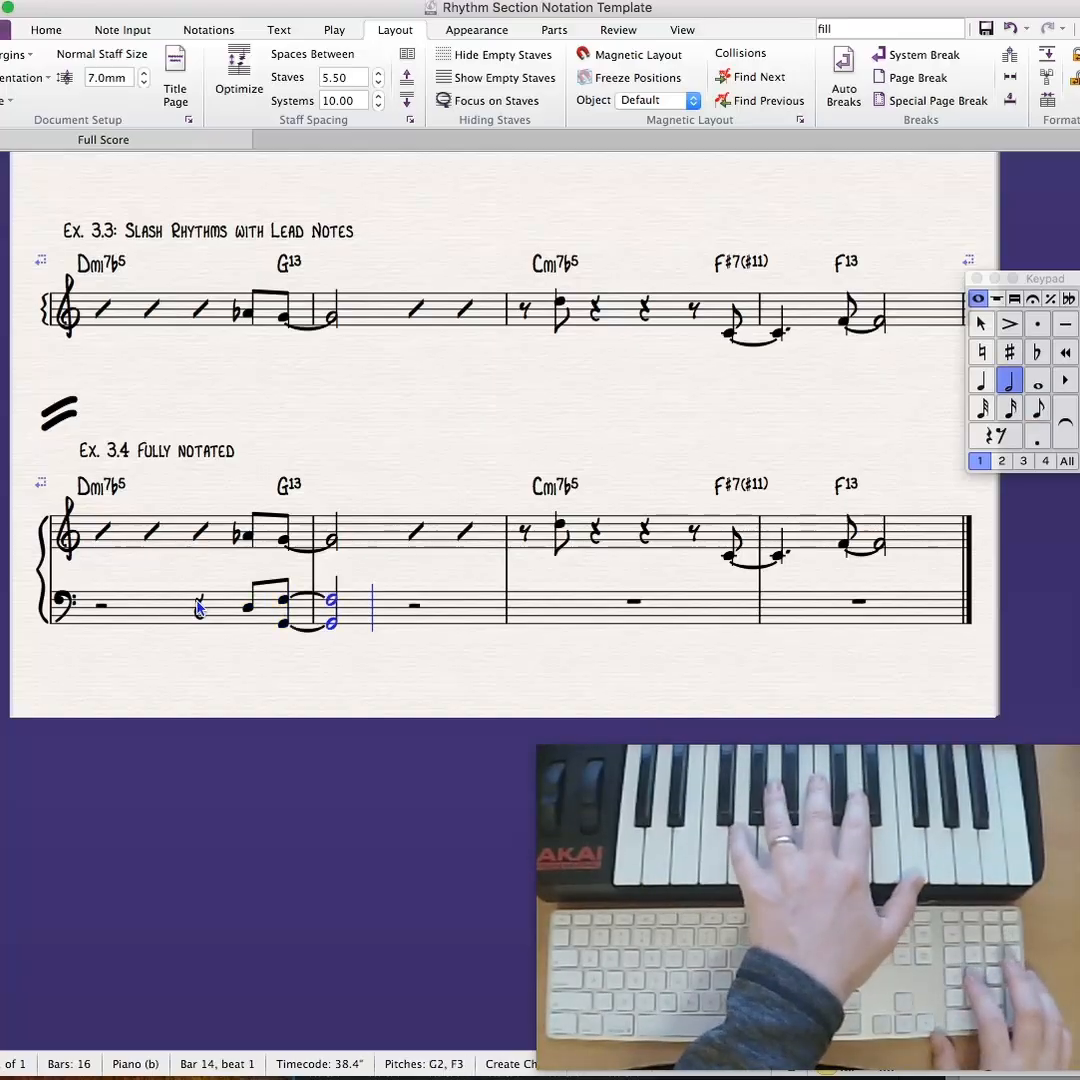
- Fill bar 3 of Ex. 3.4's bass staff with an eighth rest, an eighth-note C3 and quarter rests on beats 2 to 4
key(Right)
key(Right)
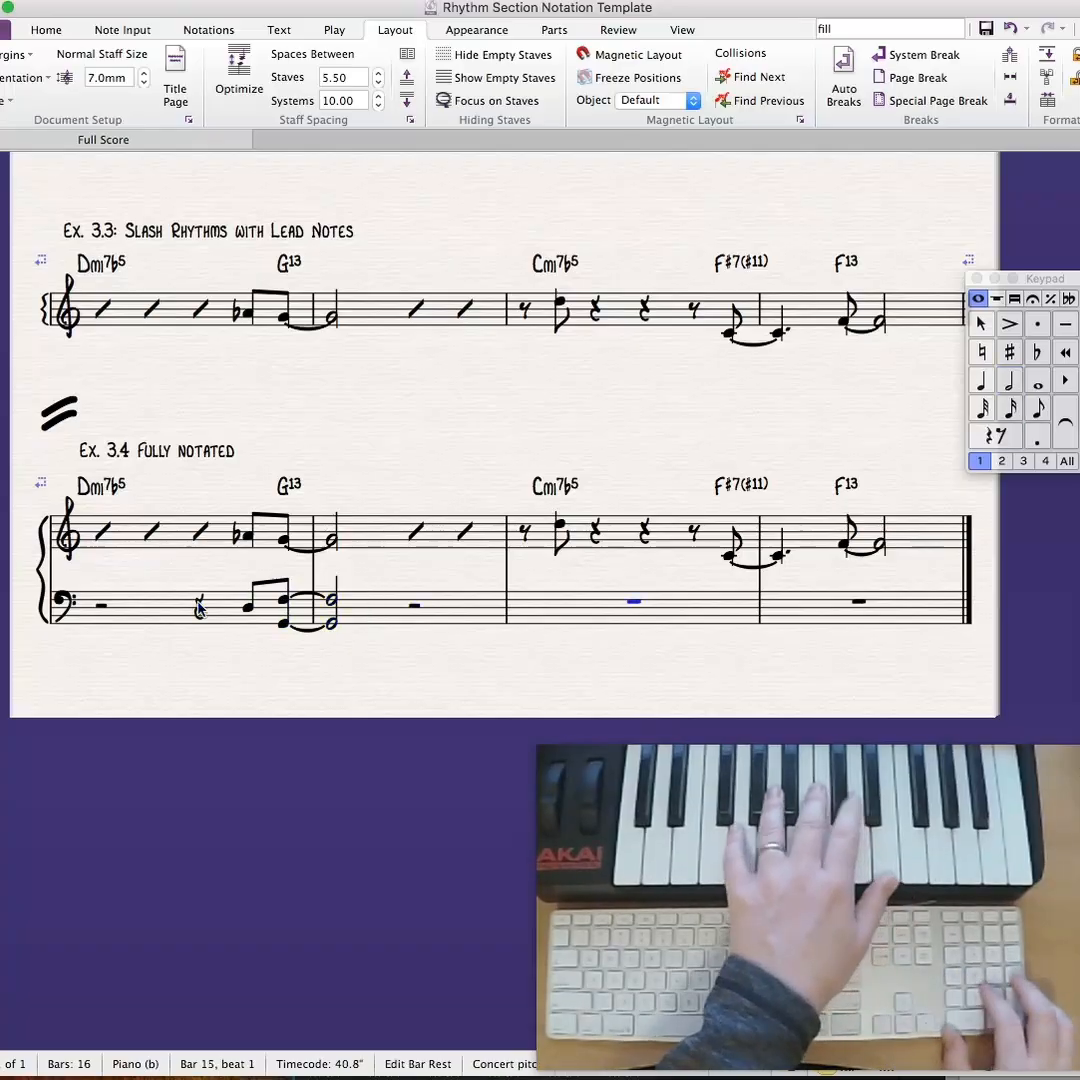
key(KP_3)
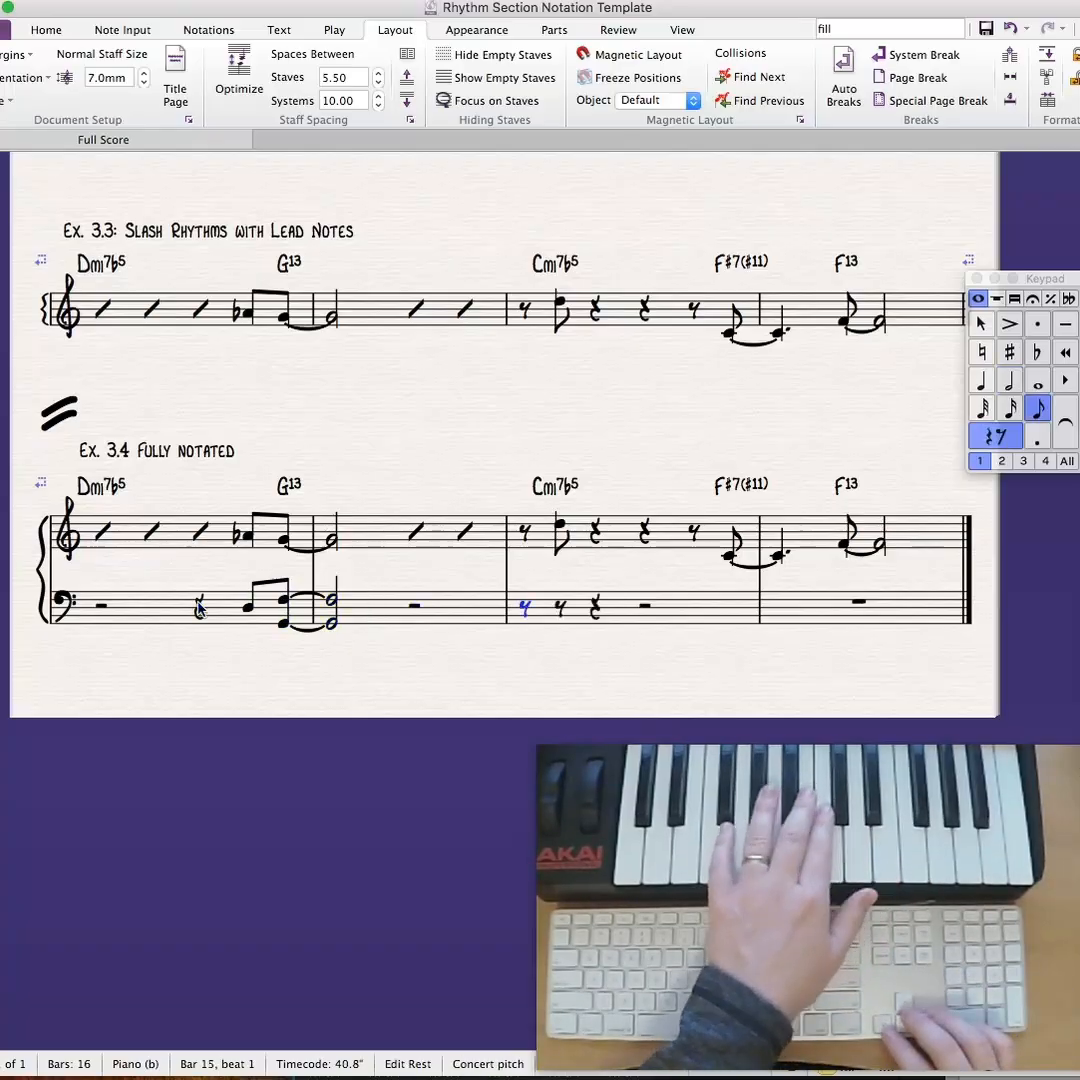
key(Right)
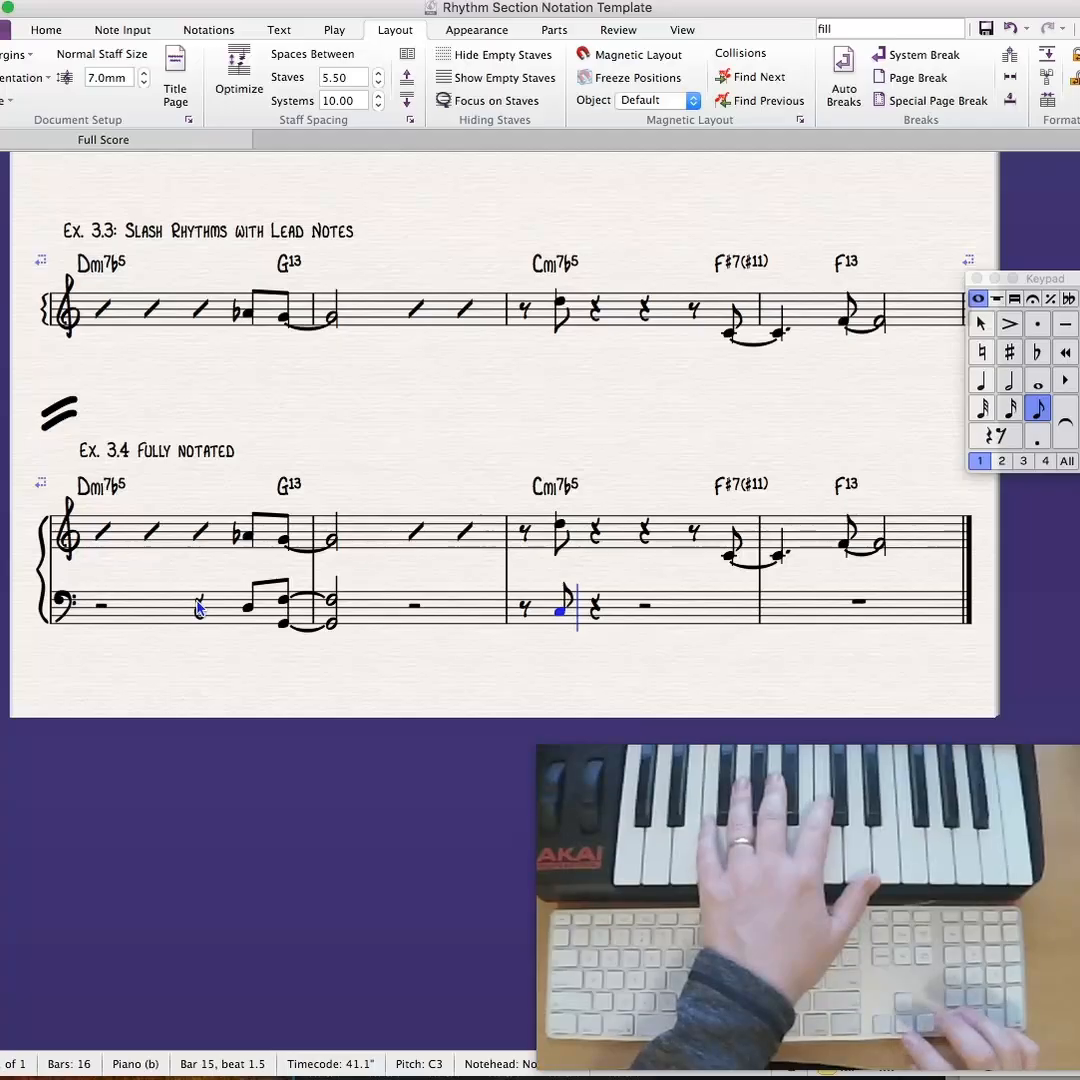
key(Right)
key(Right)
key(KP_4)
key(Right)
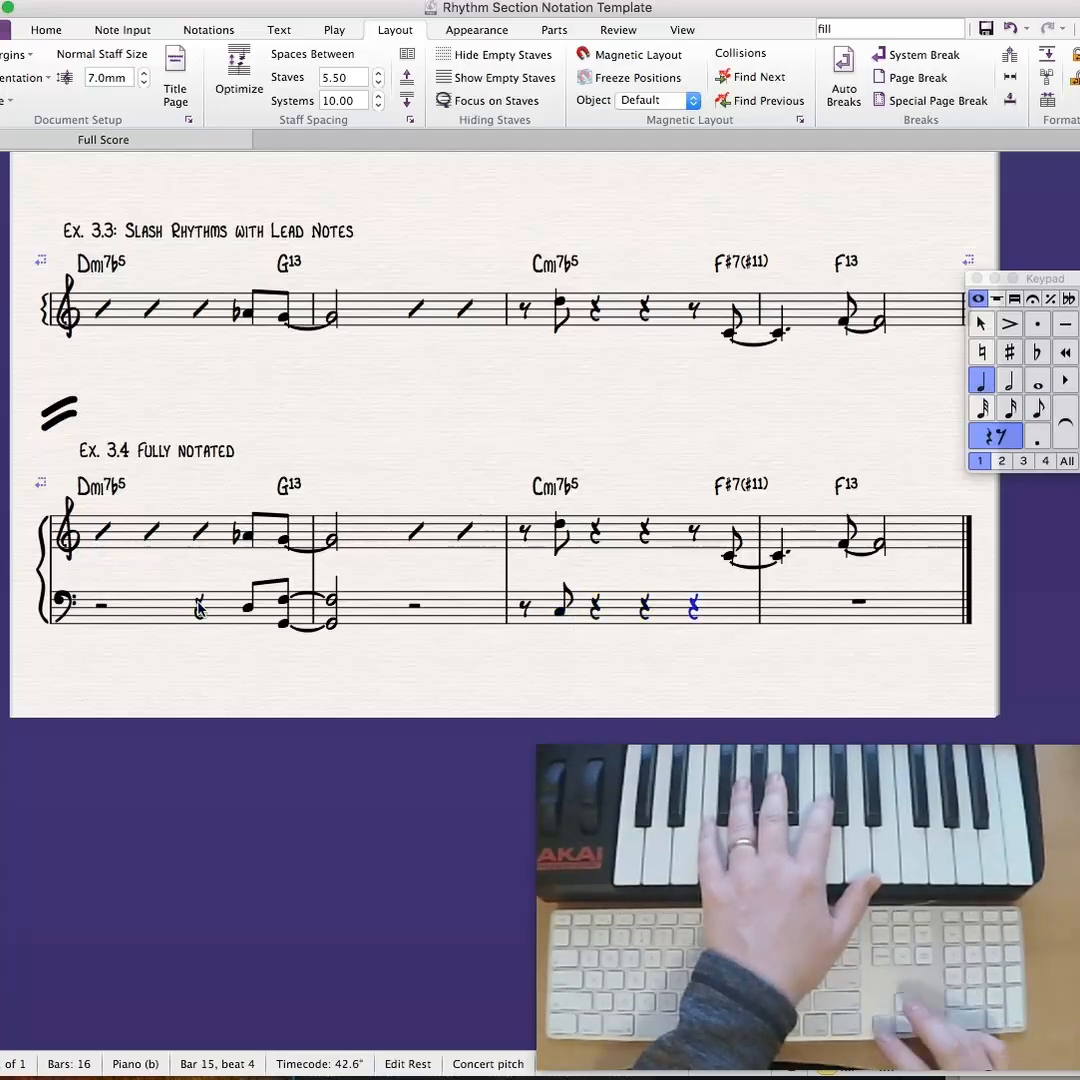
- Enter an eighth rest and an eighth-note F#2–E3 chord on beat 4 of bass bar 3, tied into a dotted-quarter chord in bar 4
key(KP_3)
key(Right)
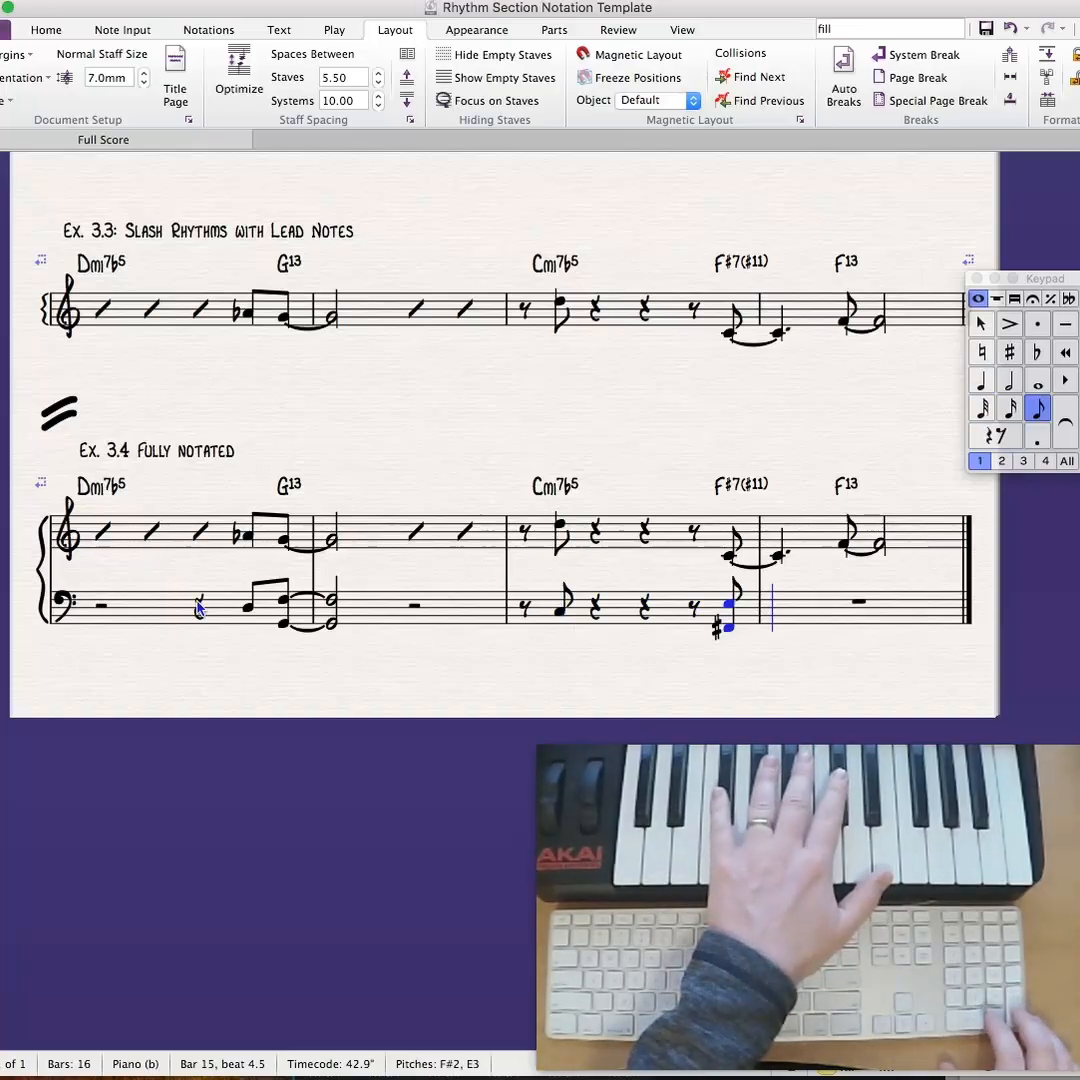
key(KP_Enter)
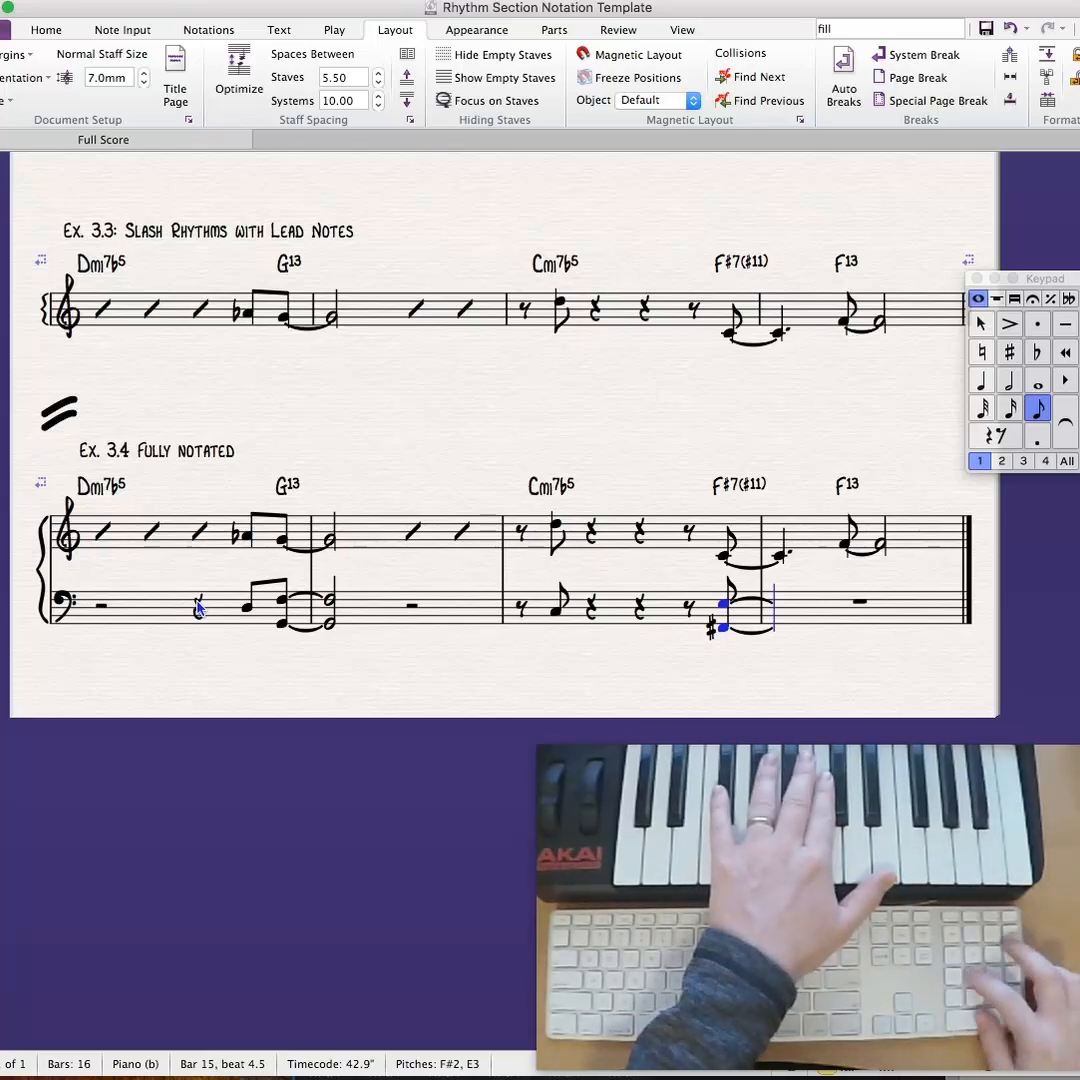
key(KP_4)
key(KP_Decimal)
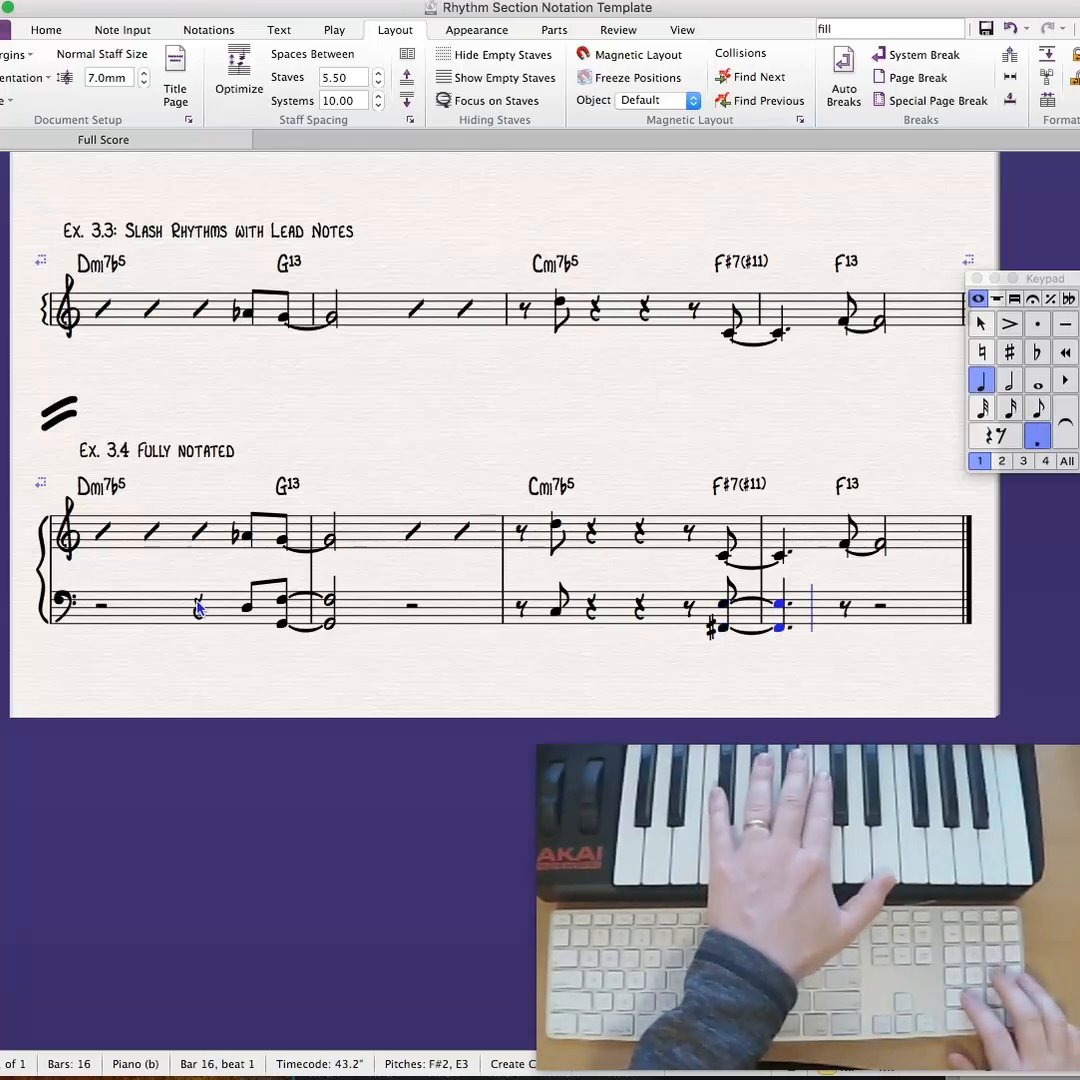
- Enter an eighth-note F2–Eb3 chord on the second half of beat 2 in bass bar 4, tied into a half-note chord
key(KP_3)
key(KP_Decimal)
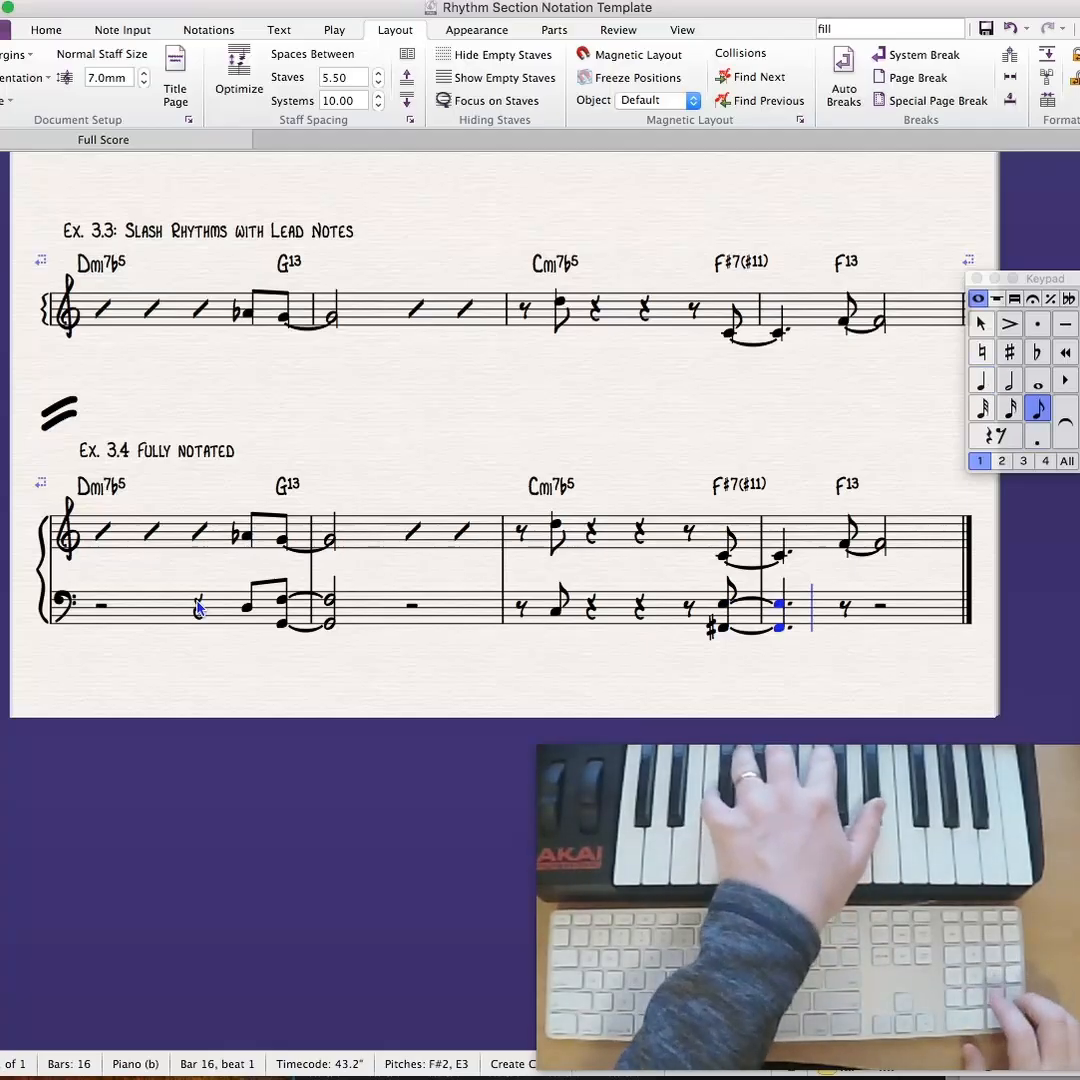
key(KP_Enter)
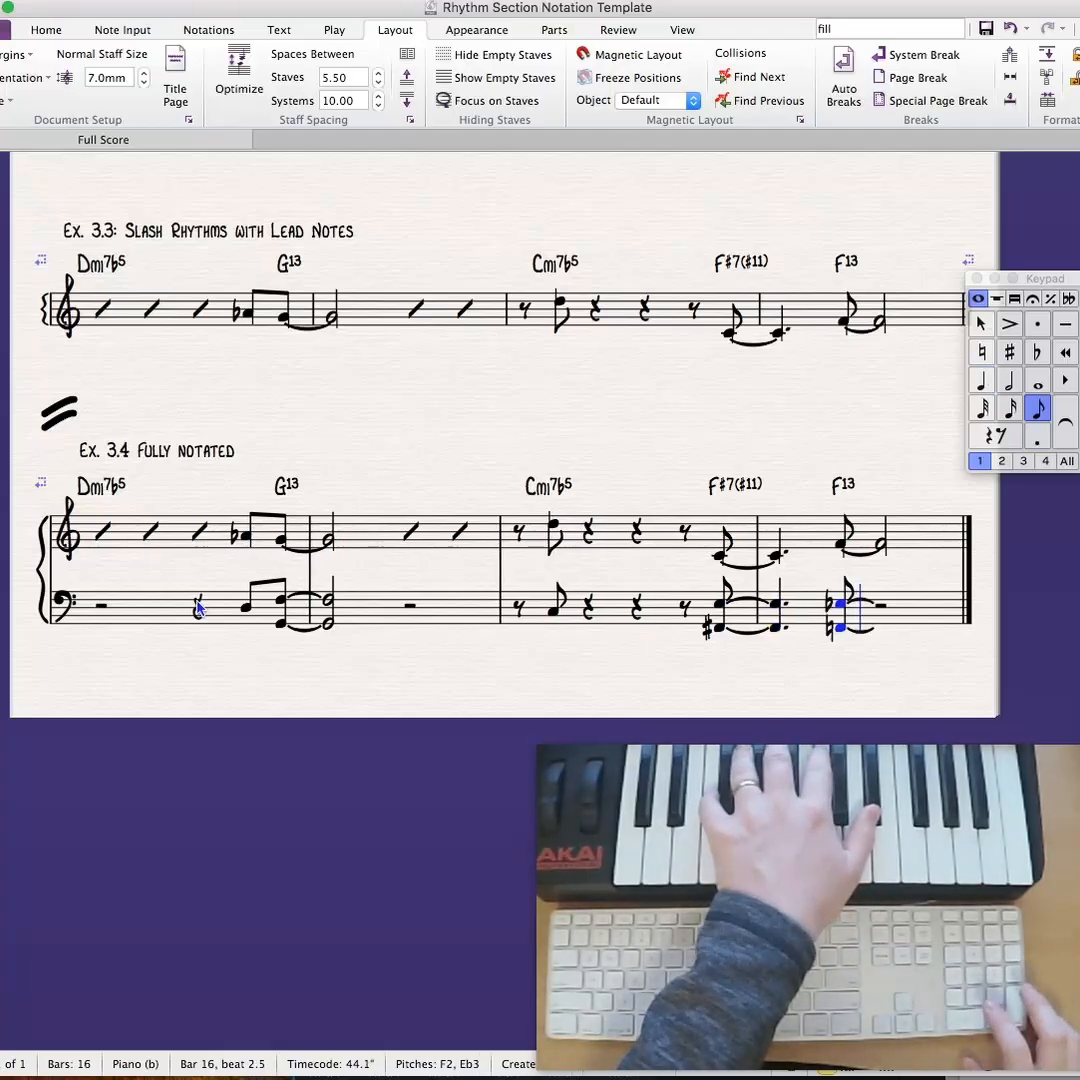
key(KP_5)
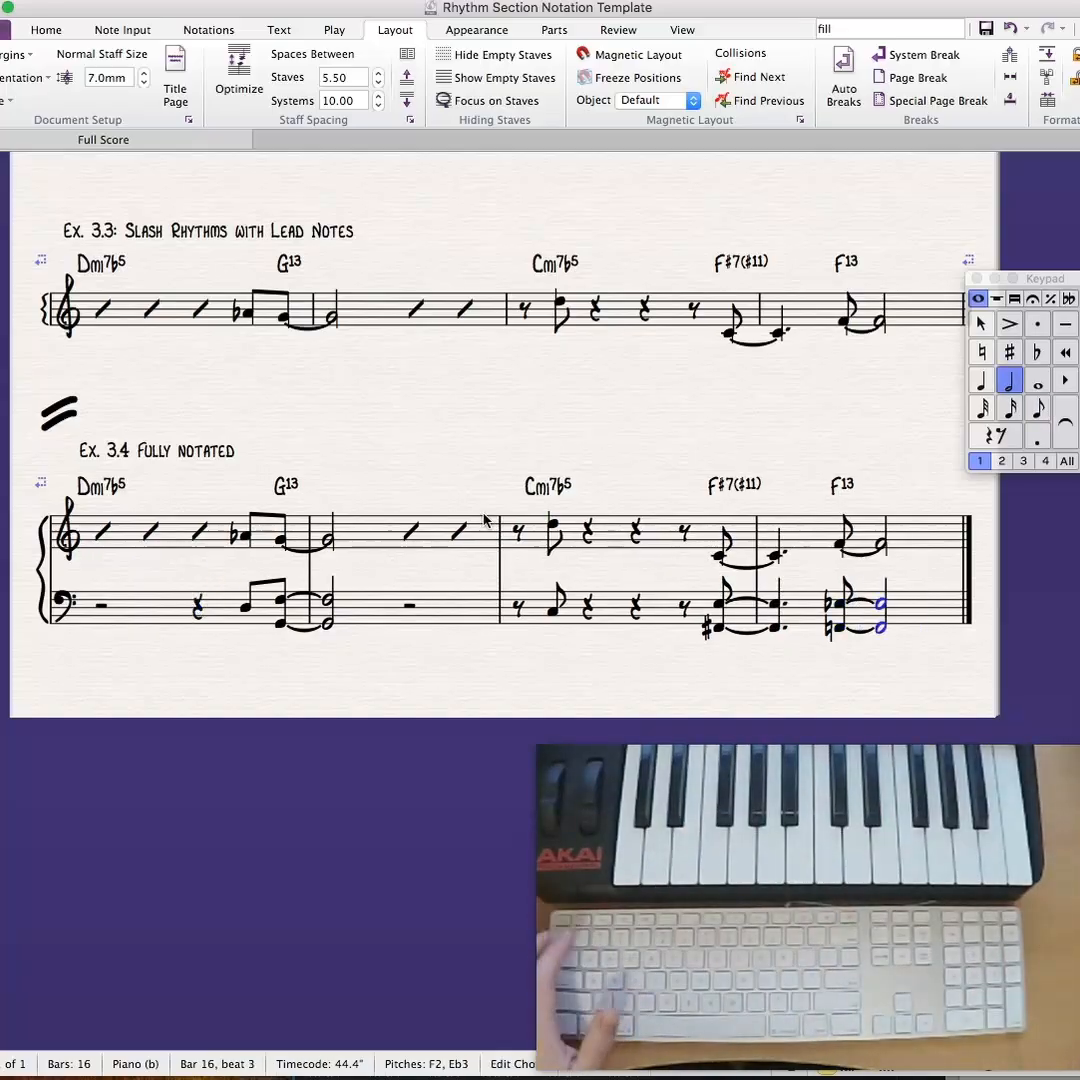
key(Escape)
key(Escape)
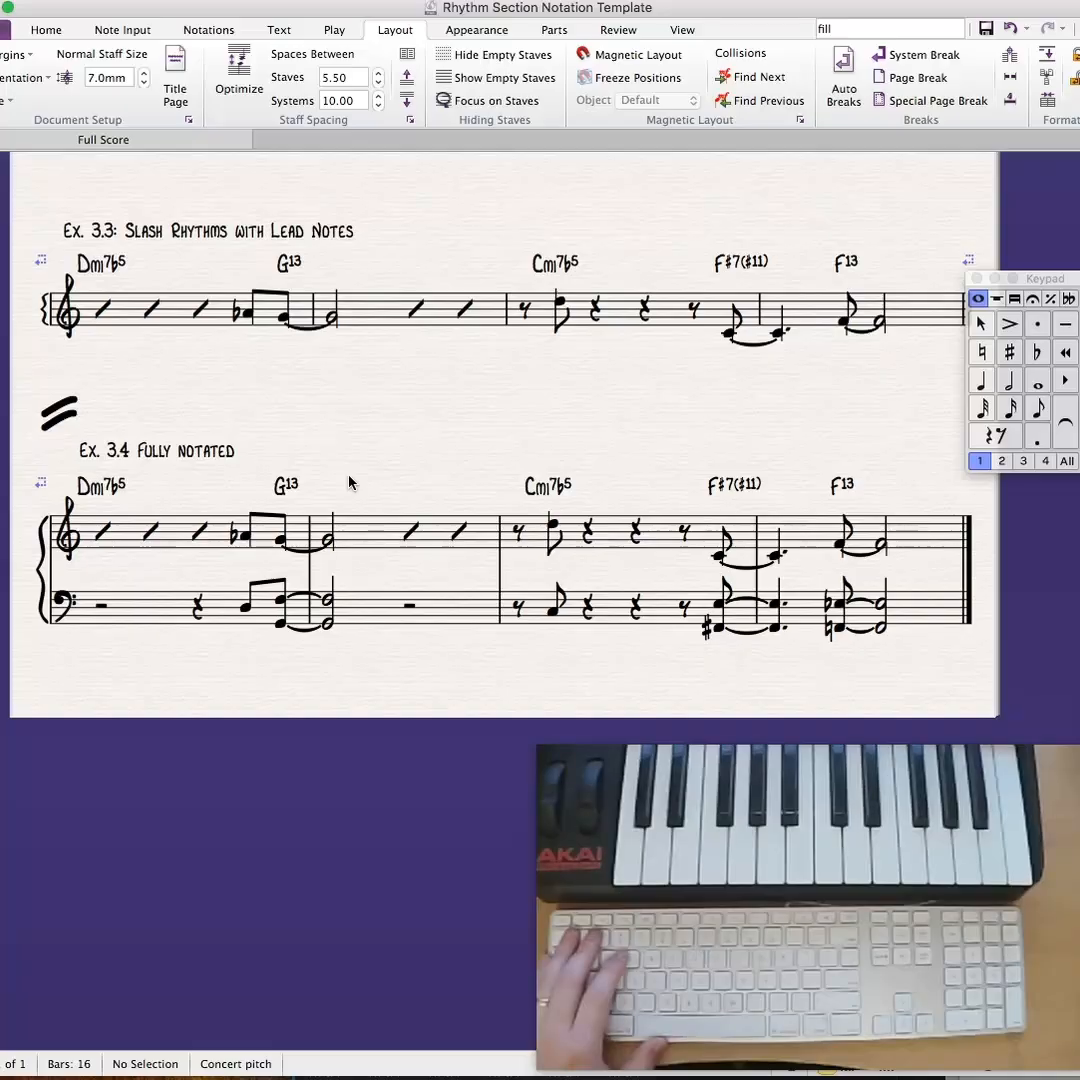
- Delete the small vertical line symbols attached to the A-flat in bar 1 and the D in bar 3 of Ex. 3.4's treble staff
click(249, 551)
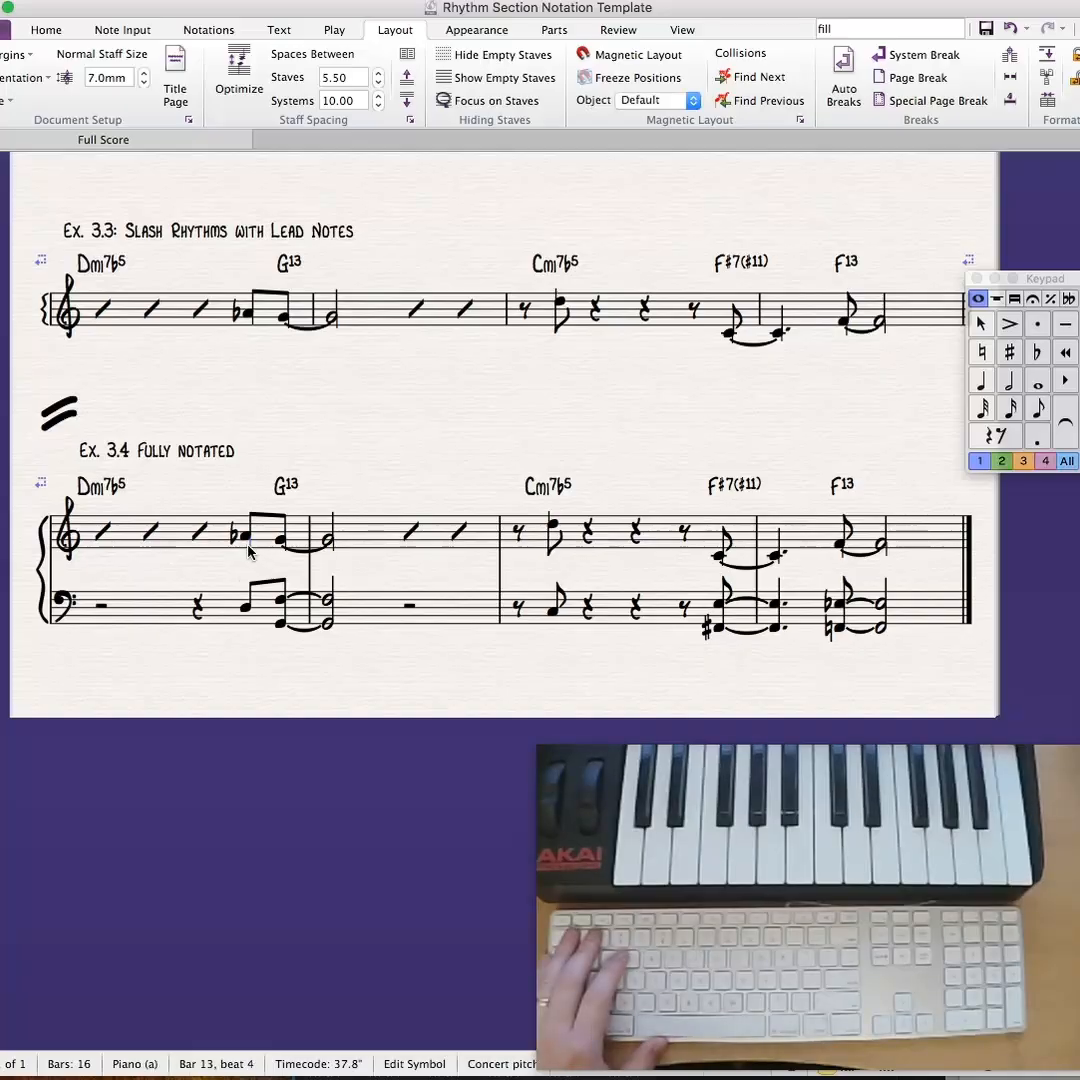
click(333, 563)
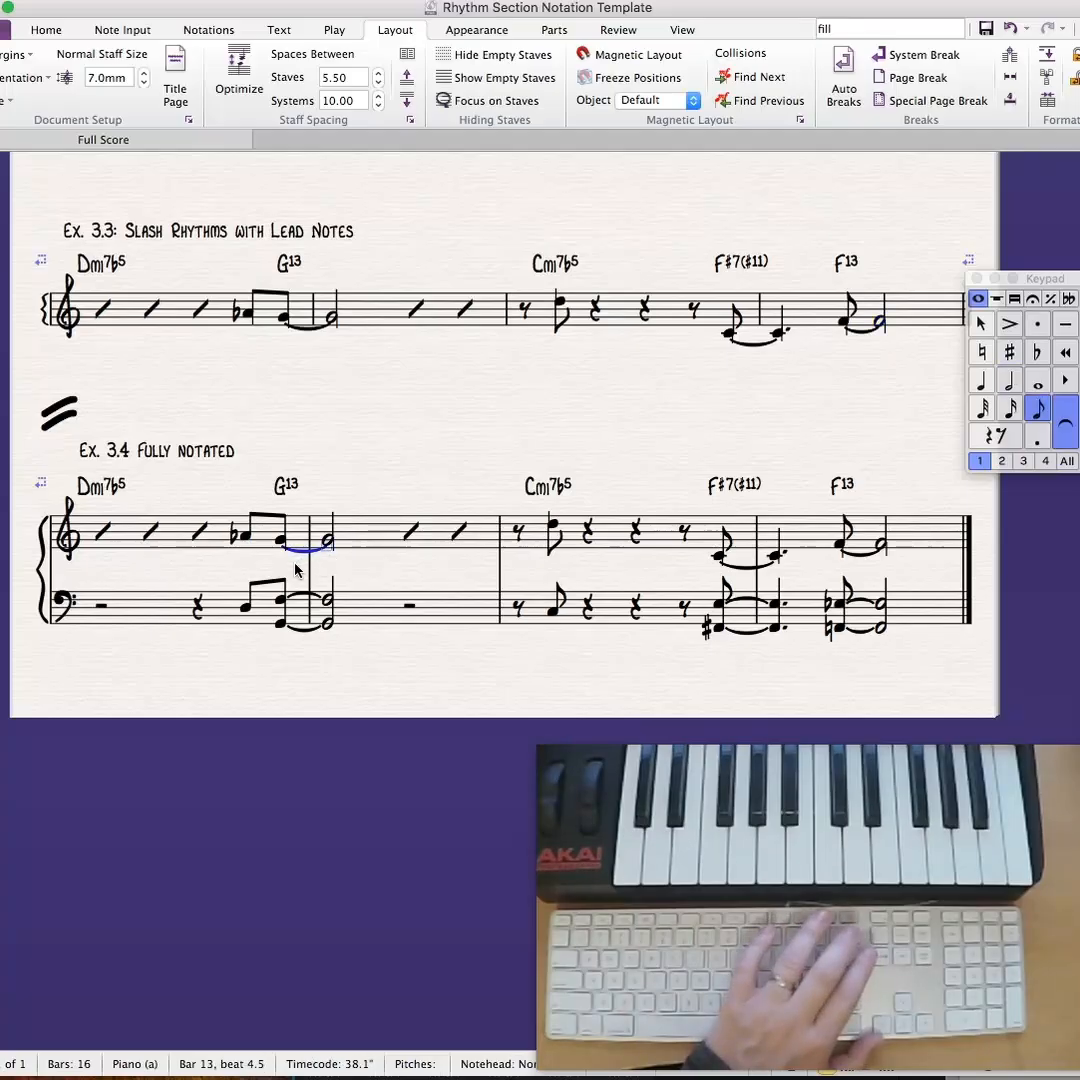
click(336, 475)
key(super+equal)
key(super+equal)
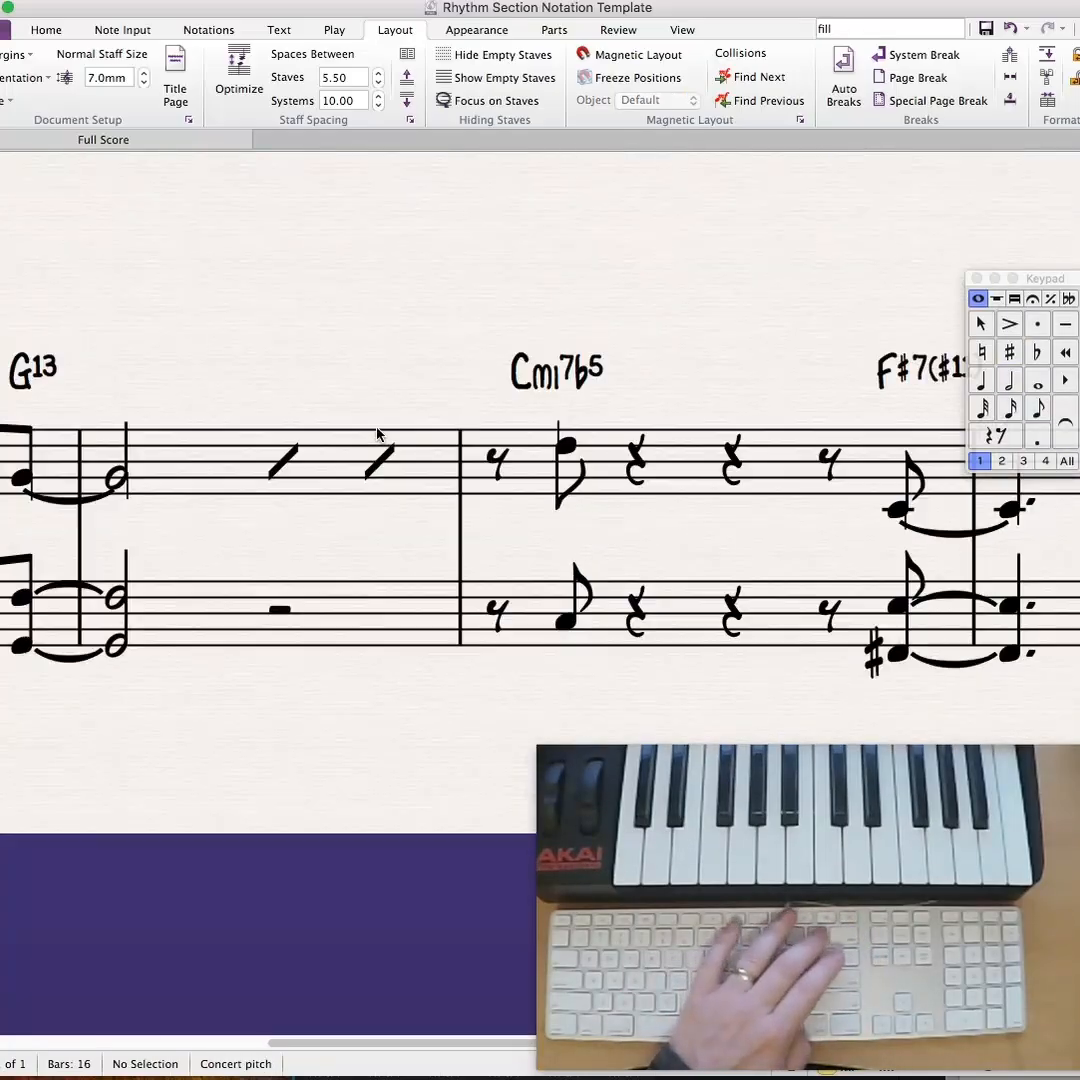
click(378, 435)
click(560, 435)
click(560, 433)
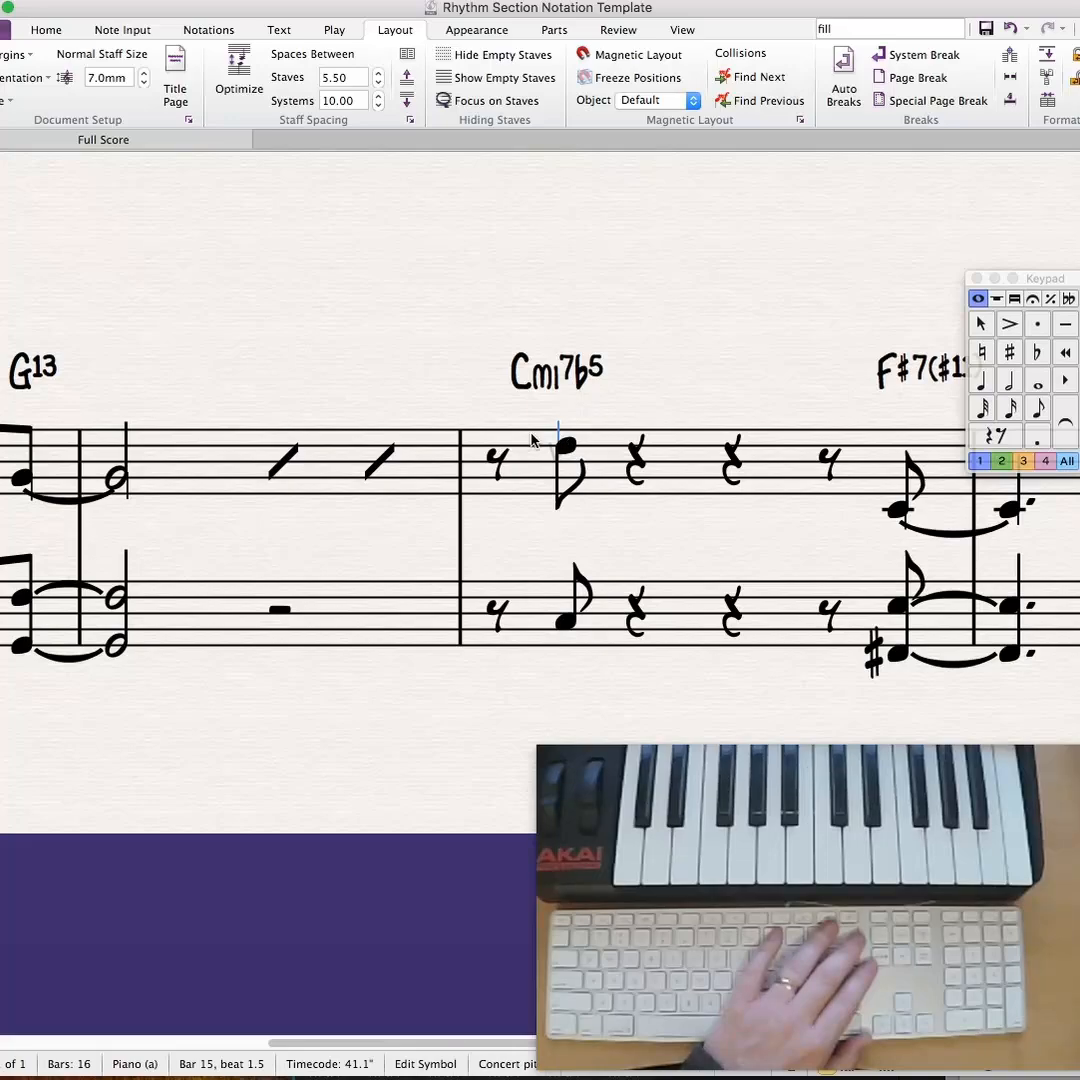
key(Delete)
- Delete the leftover vertical line symbols on the tied G notes across bars 1 and 2 of Ex. 3.4's treble staff
click(380, 460)
drag(371, 357, 592, 408)
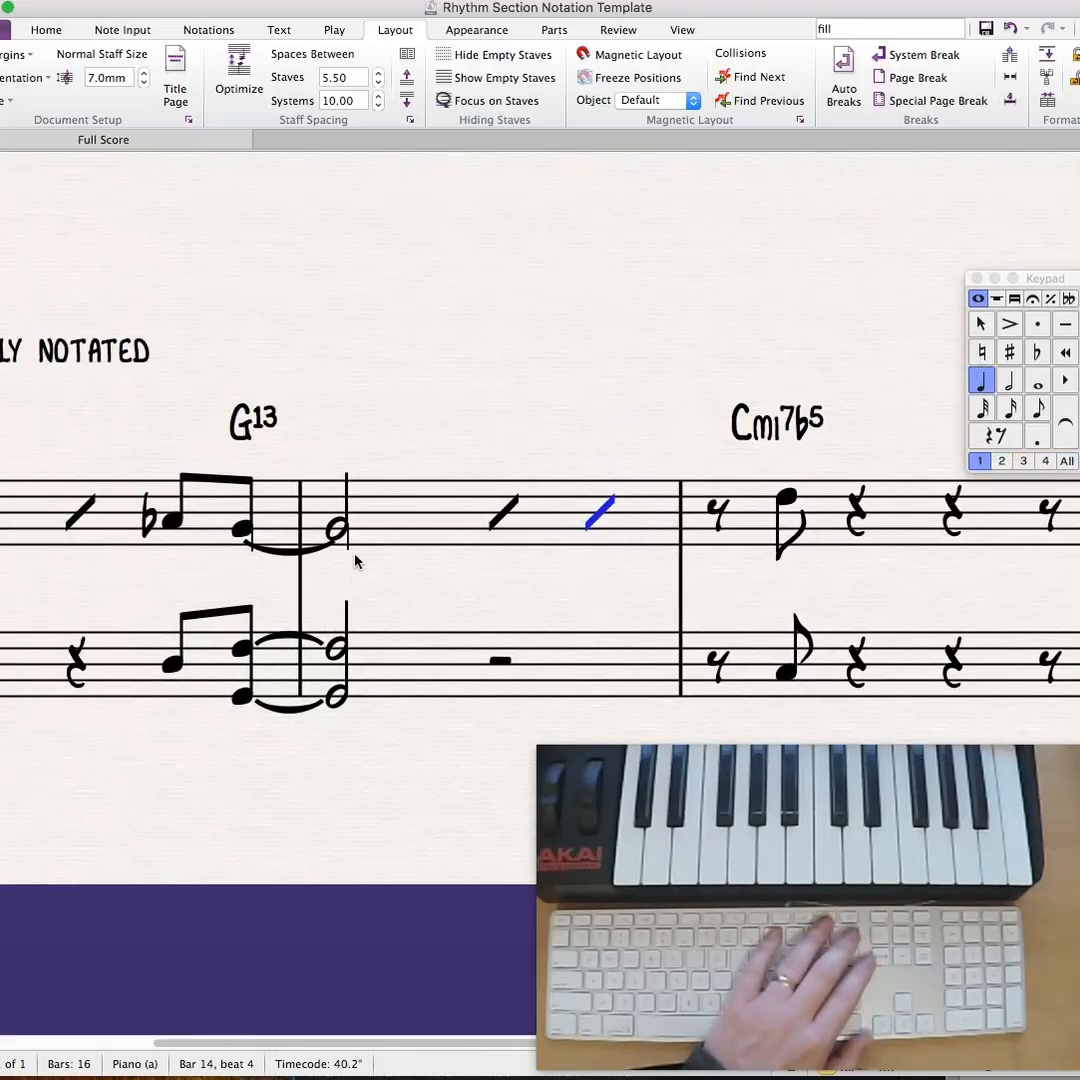
key(Escape)
click(242, 529)
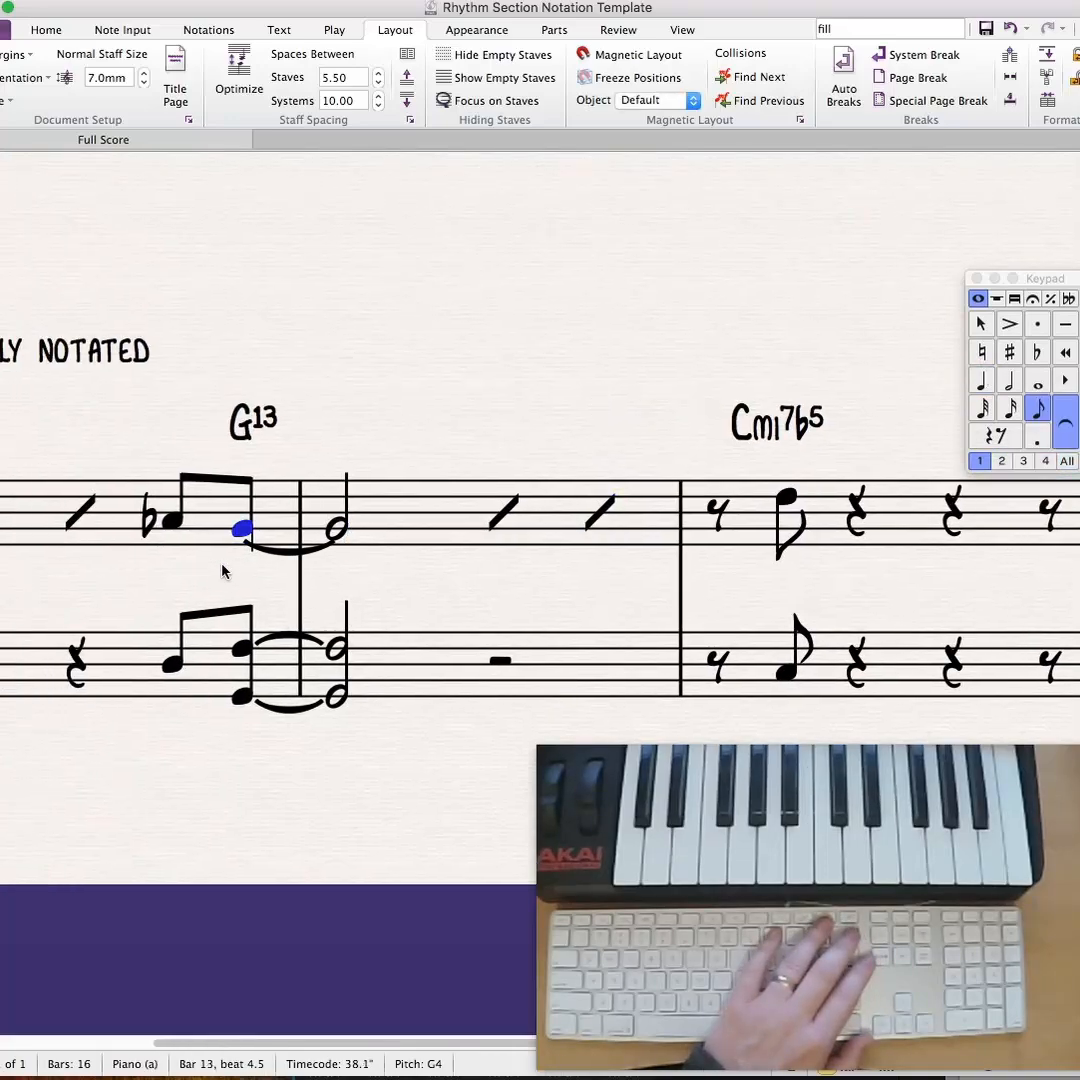
click(252, 545)
click(250, 541)
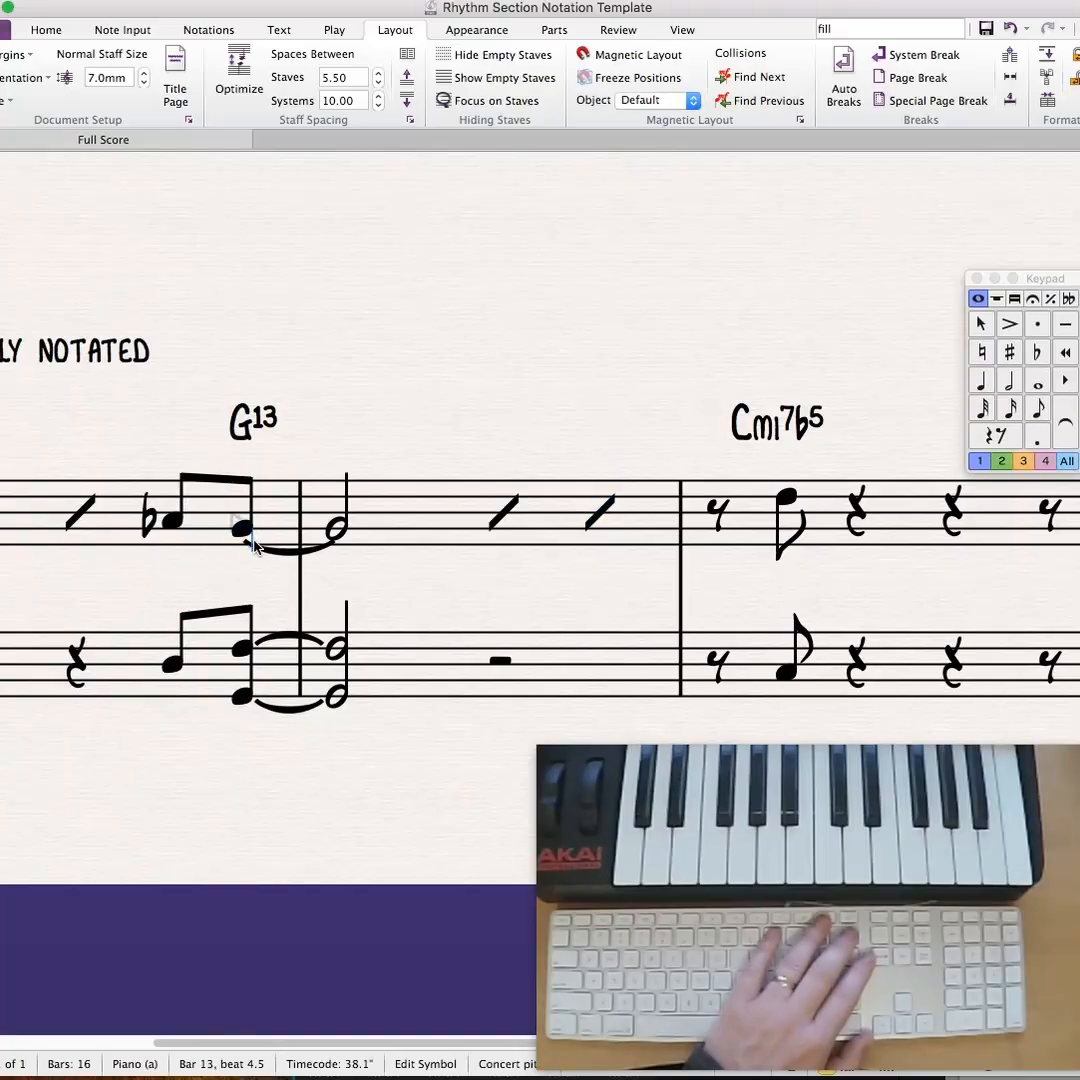
click(337, 529)
click(422, 392)
key(Delete)
- Filter the treble passage from bar 3's last eighth note to the end of bar 4 for all symbols only, and delete them
drag(697, 336, 2, 363)
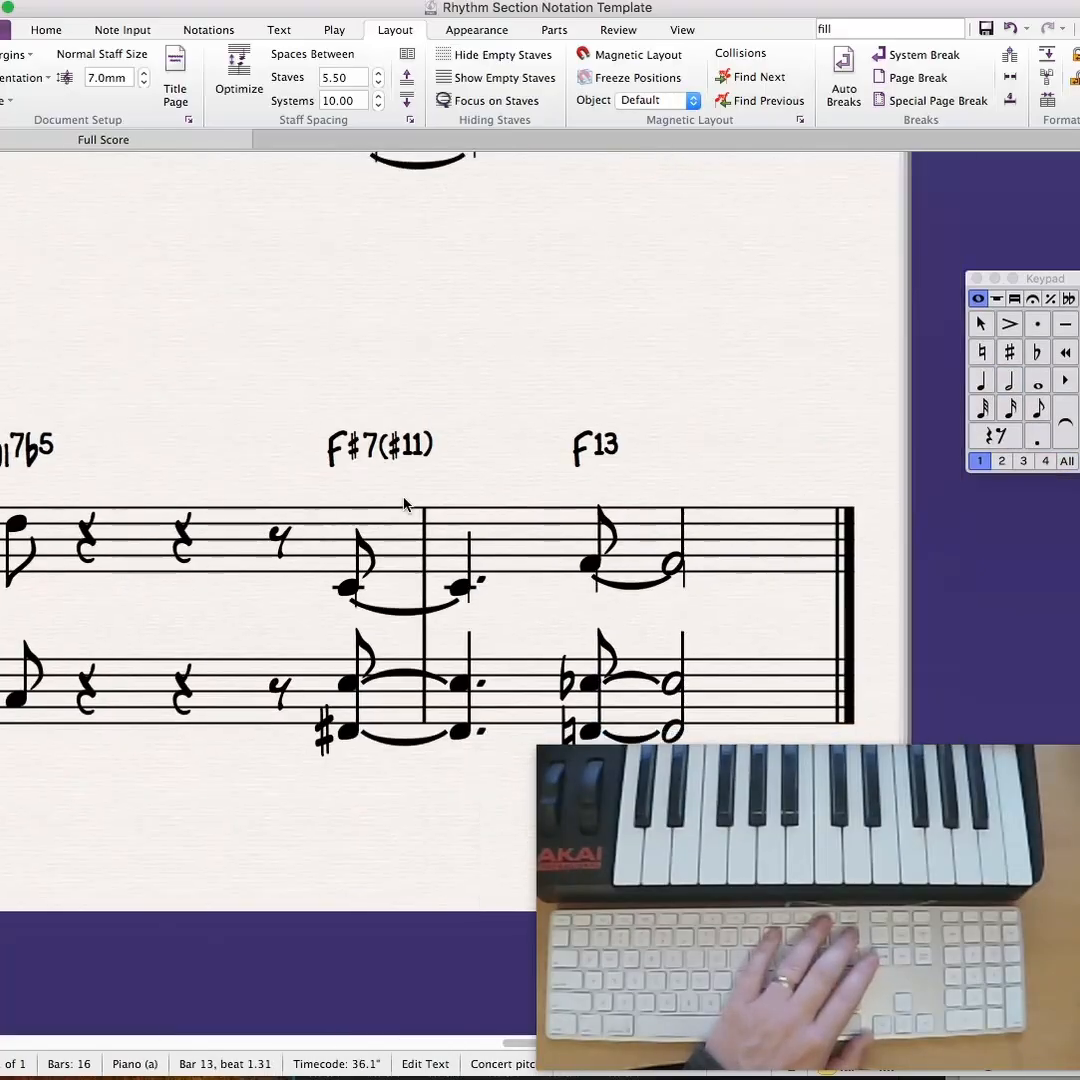
click(350, 588)
shift+click(771, 545)
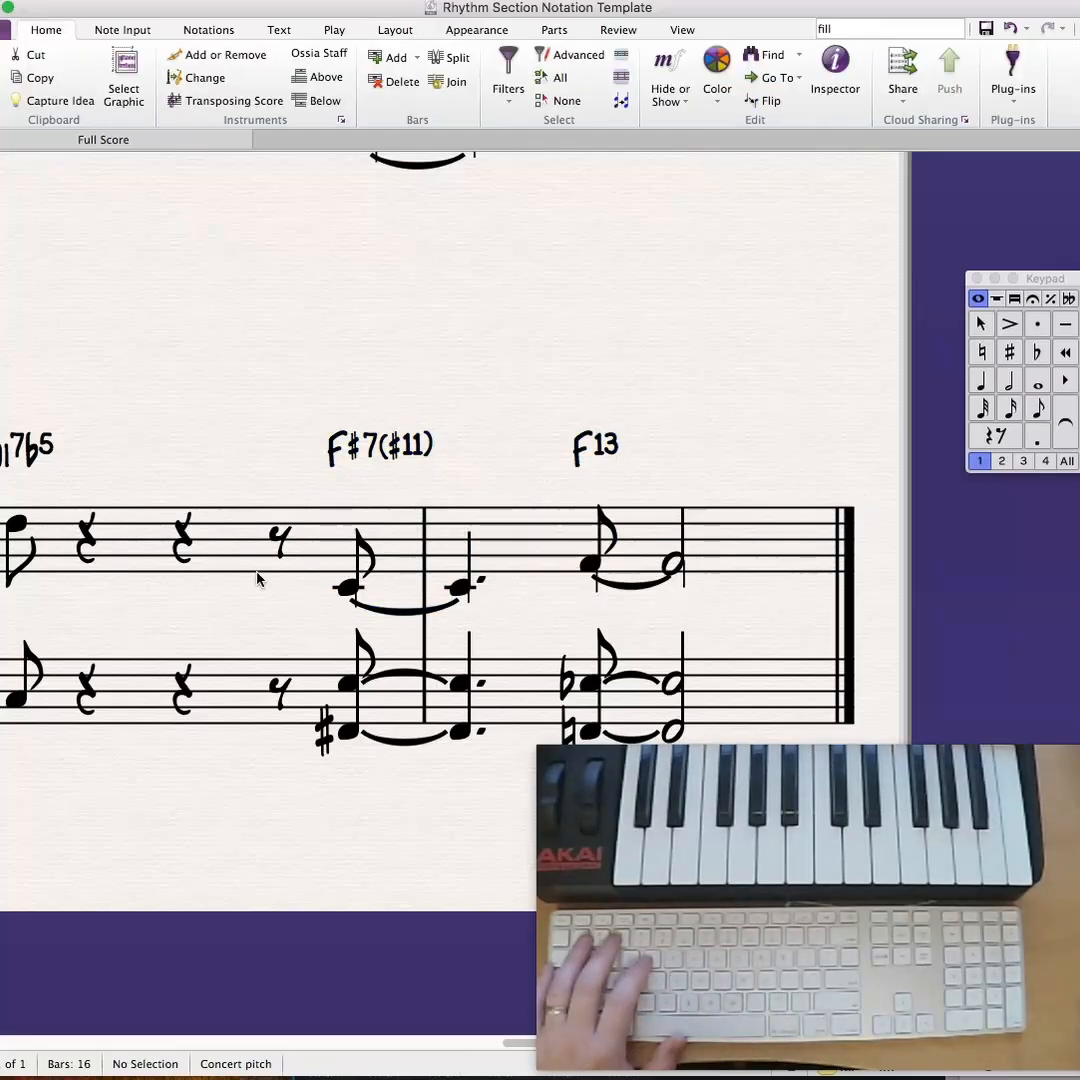
click(348, 589)
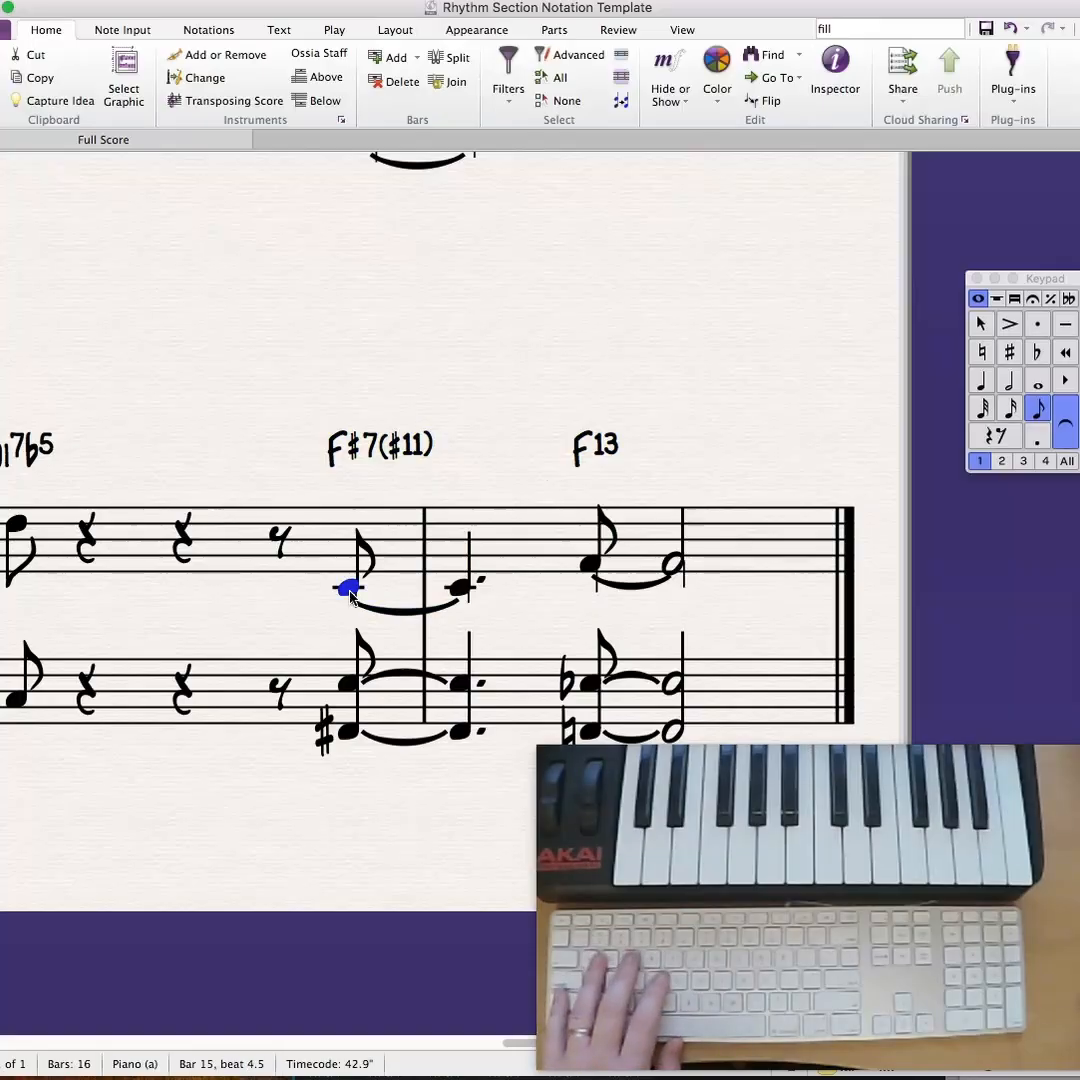
shift+click(784, 551)
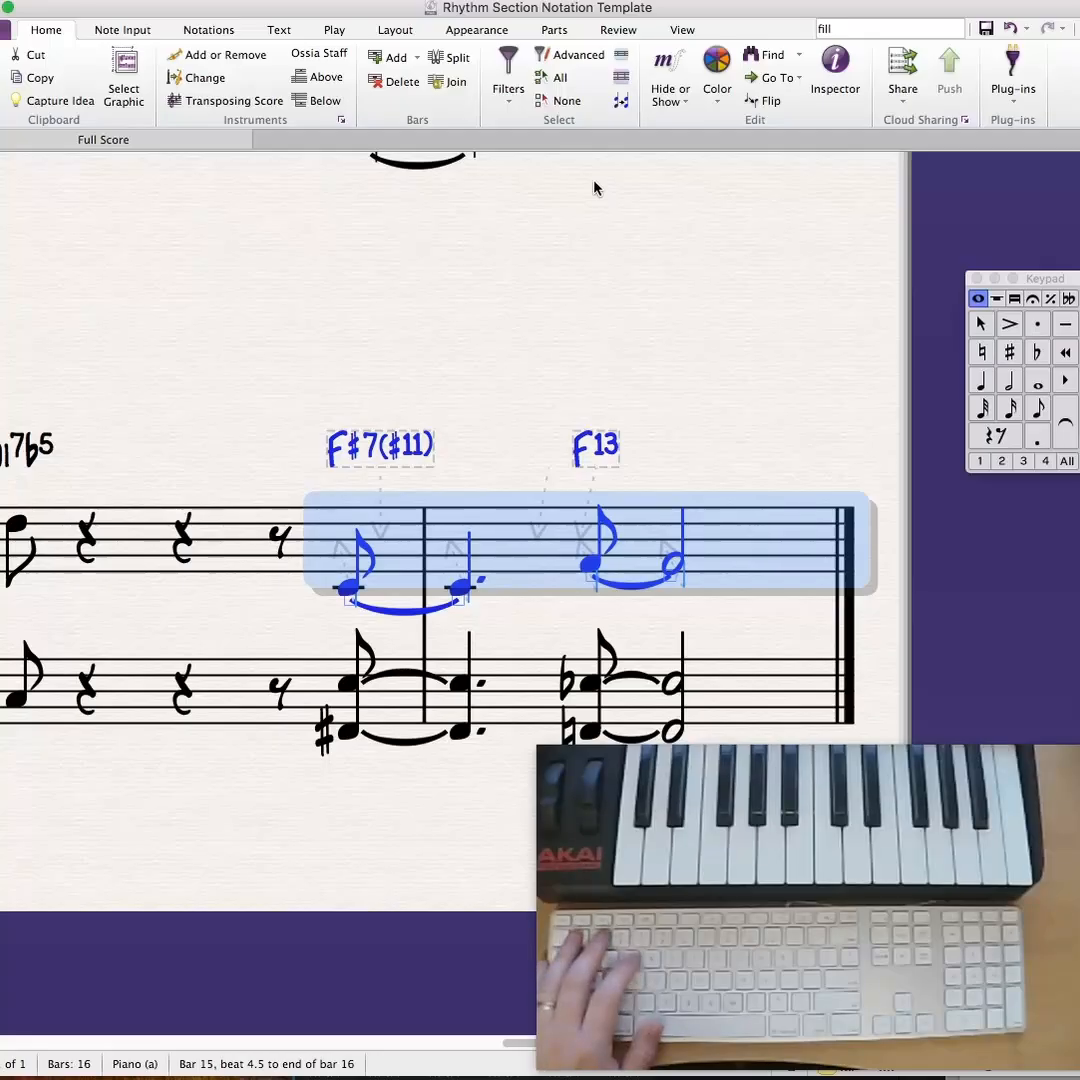
click(560, 58)
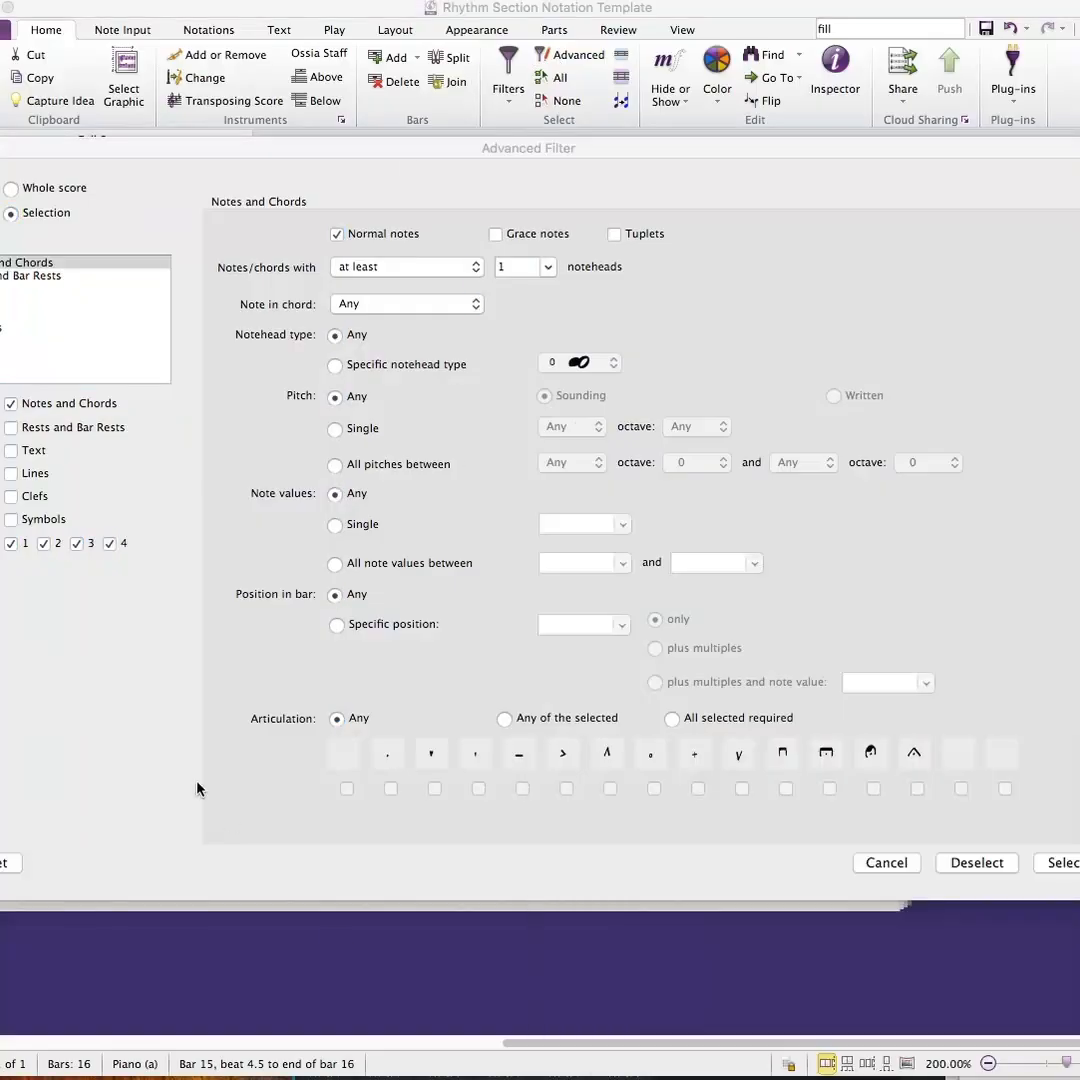
click(128, 480)
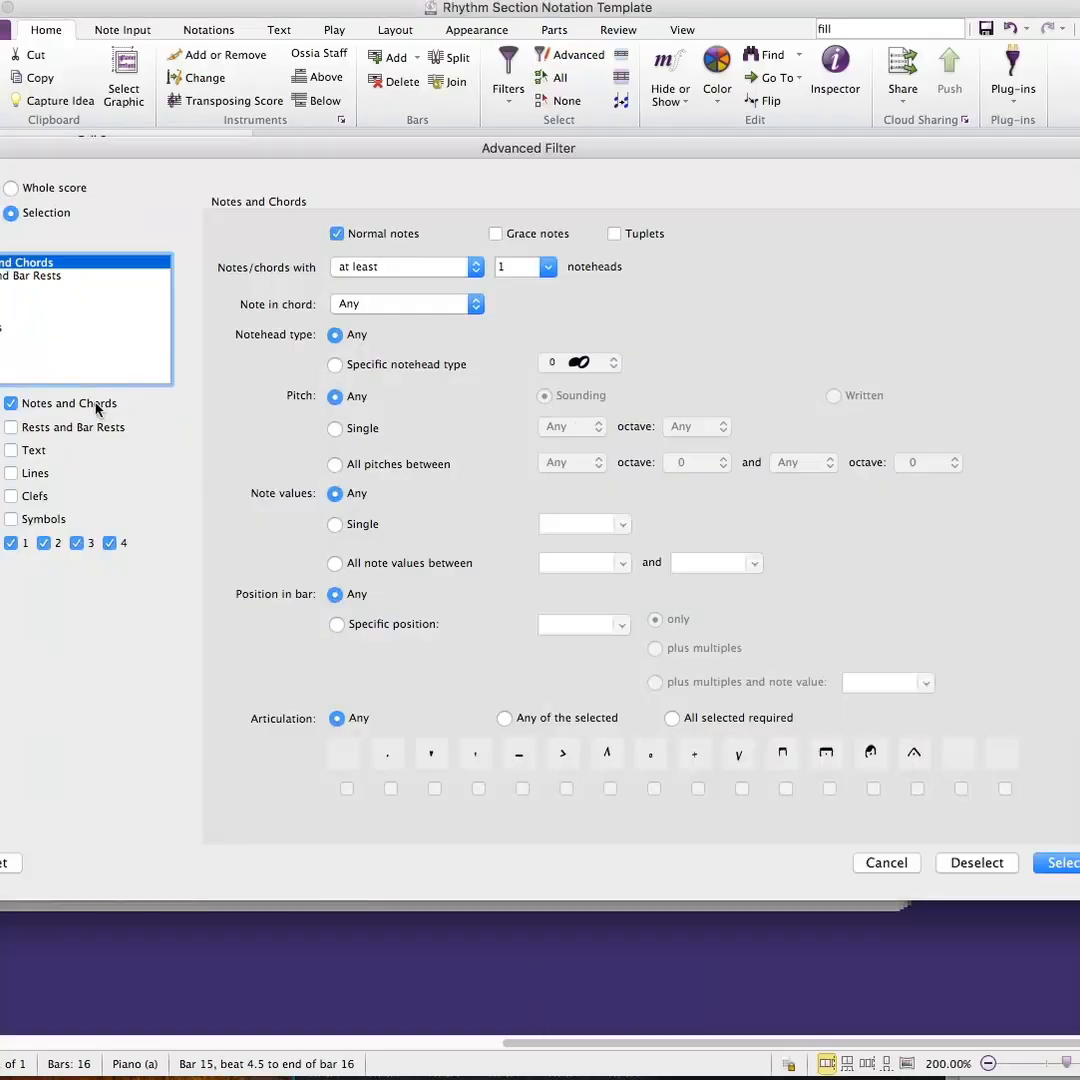
click(49, 405)
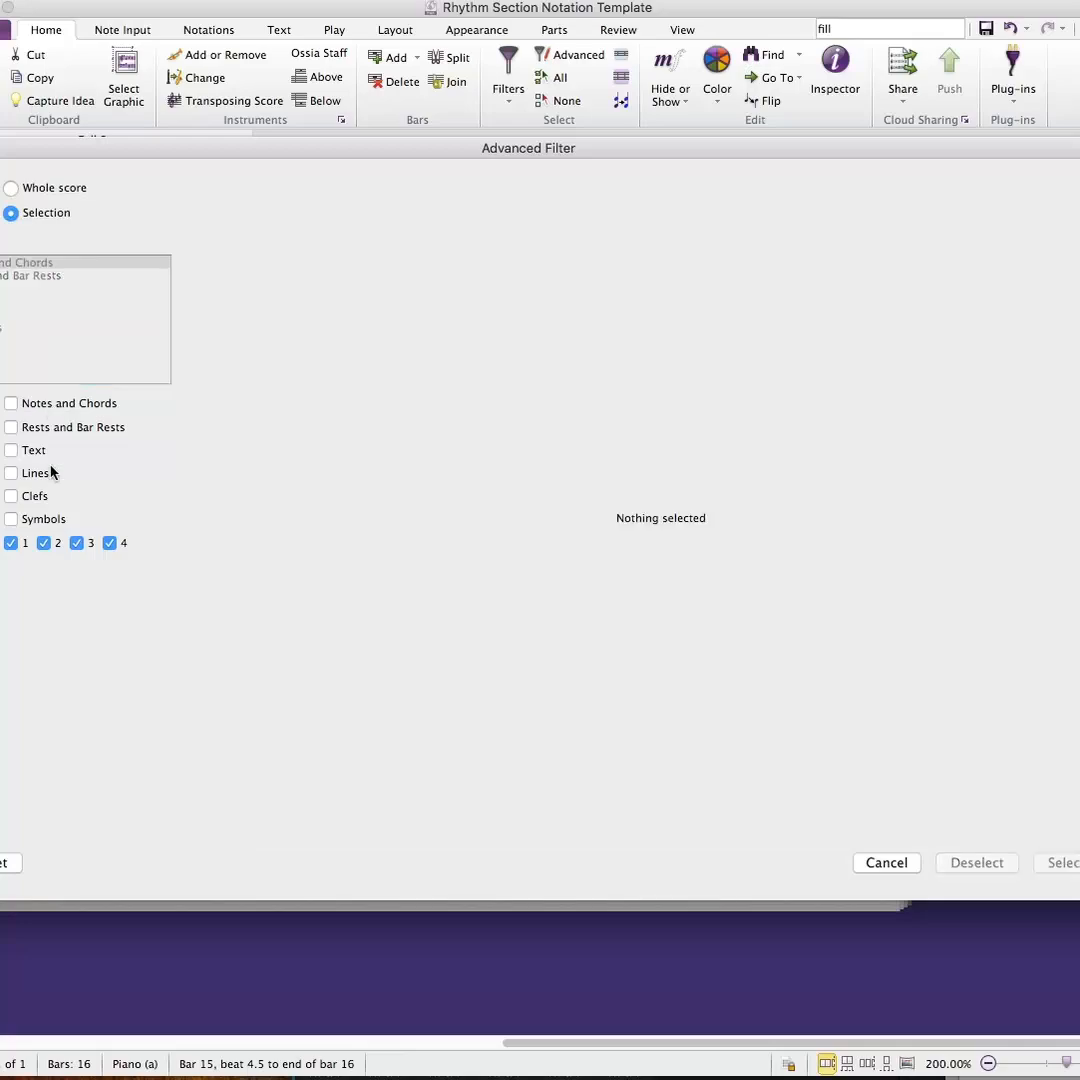
click(12, 519)
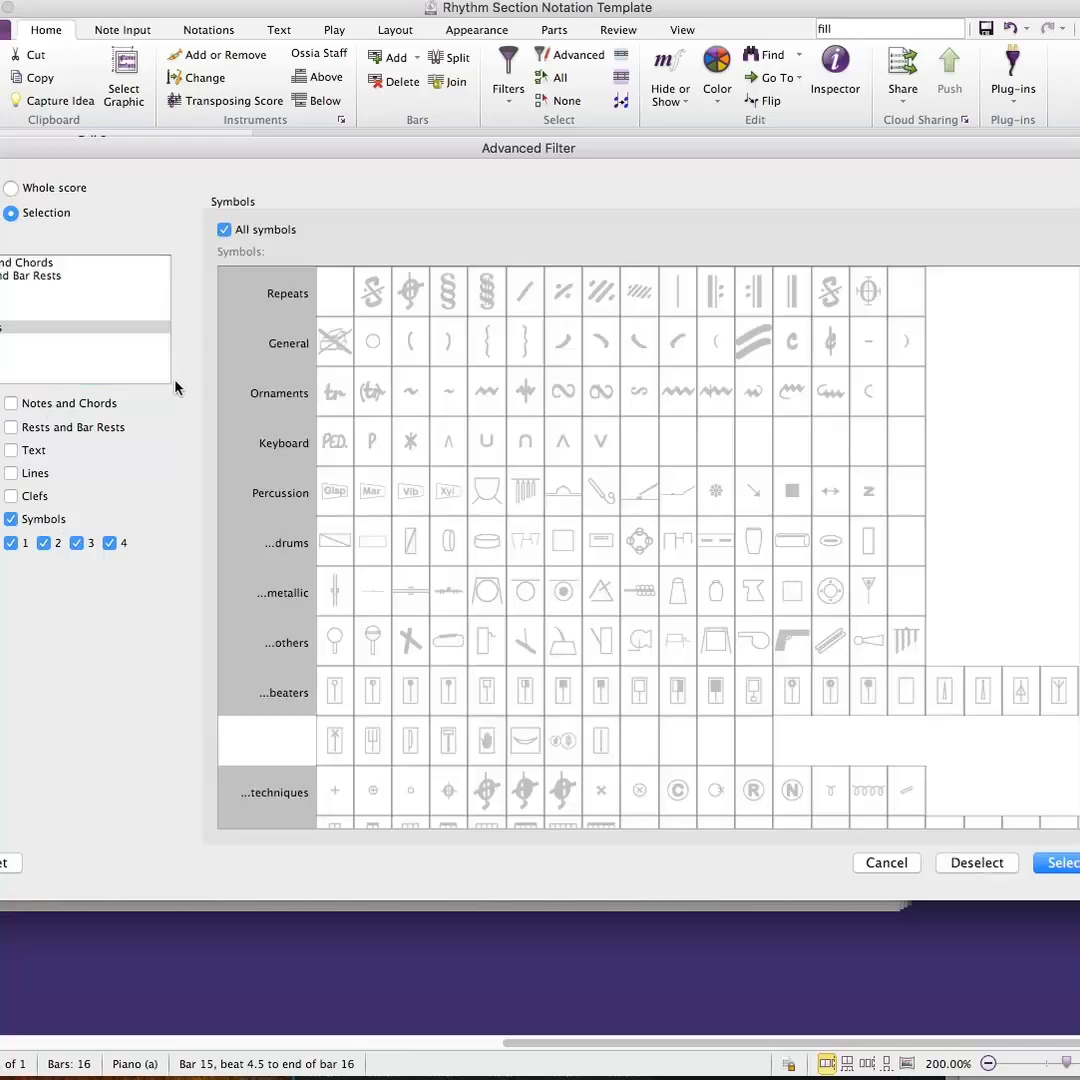
click(228, 229)
click(228, 229)
click(1071, 869)
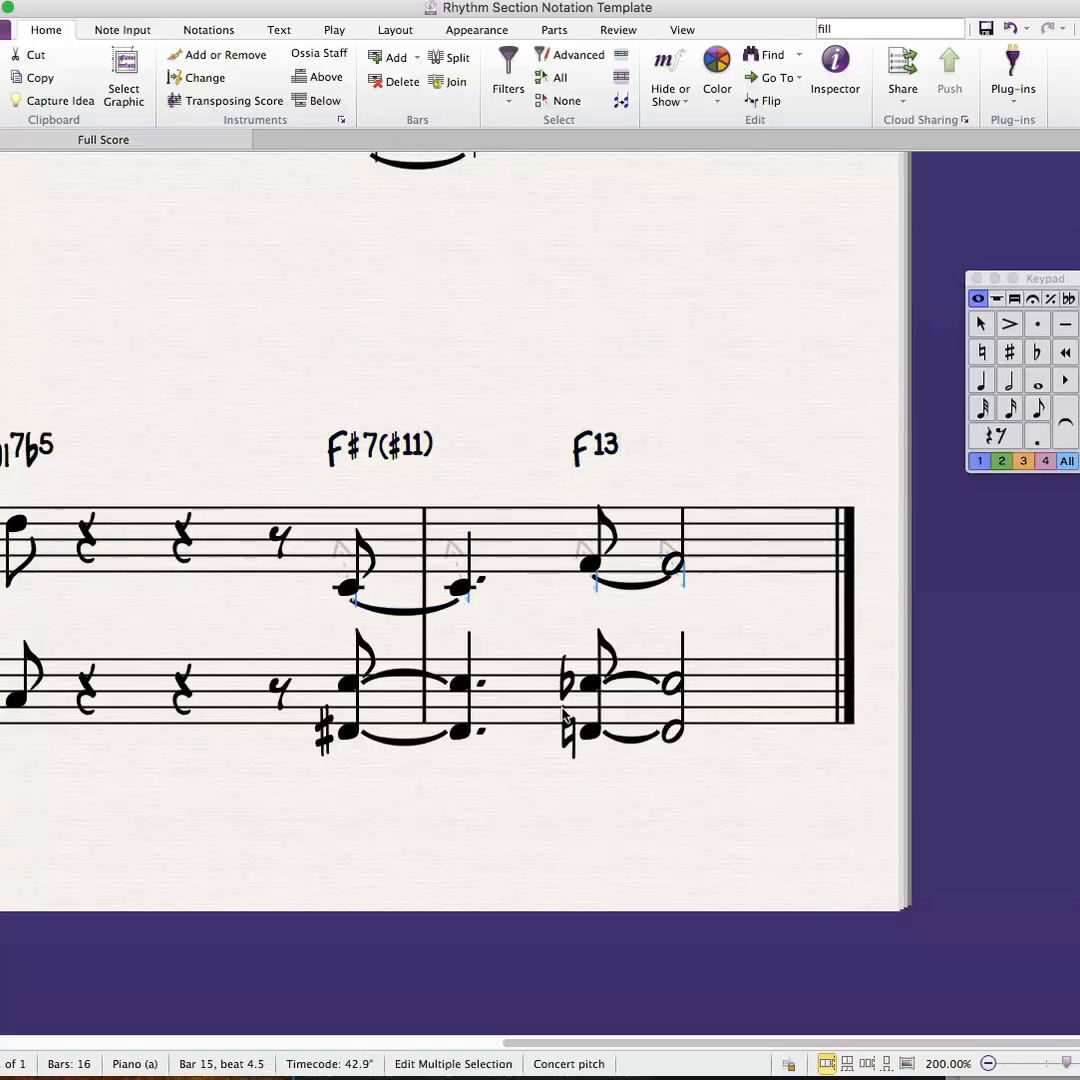
key(Delete)
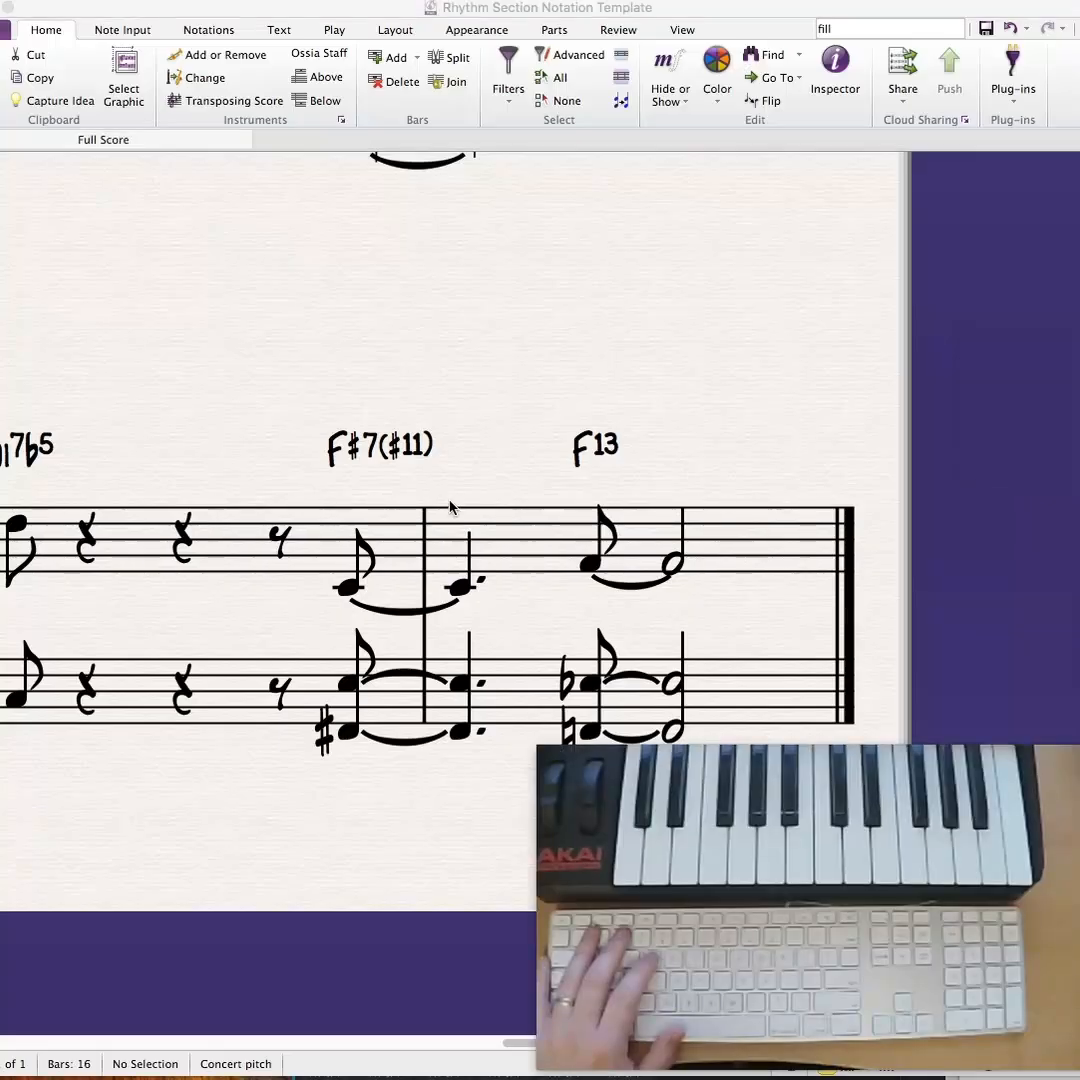
click(402, 368)
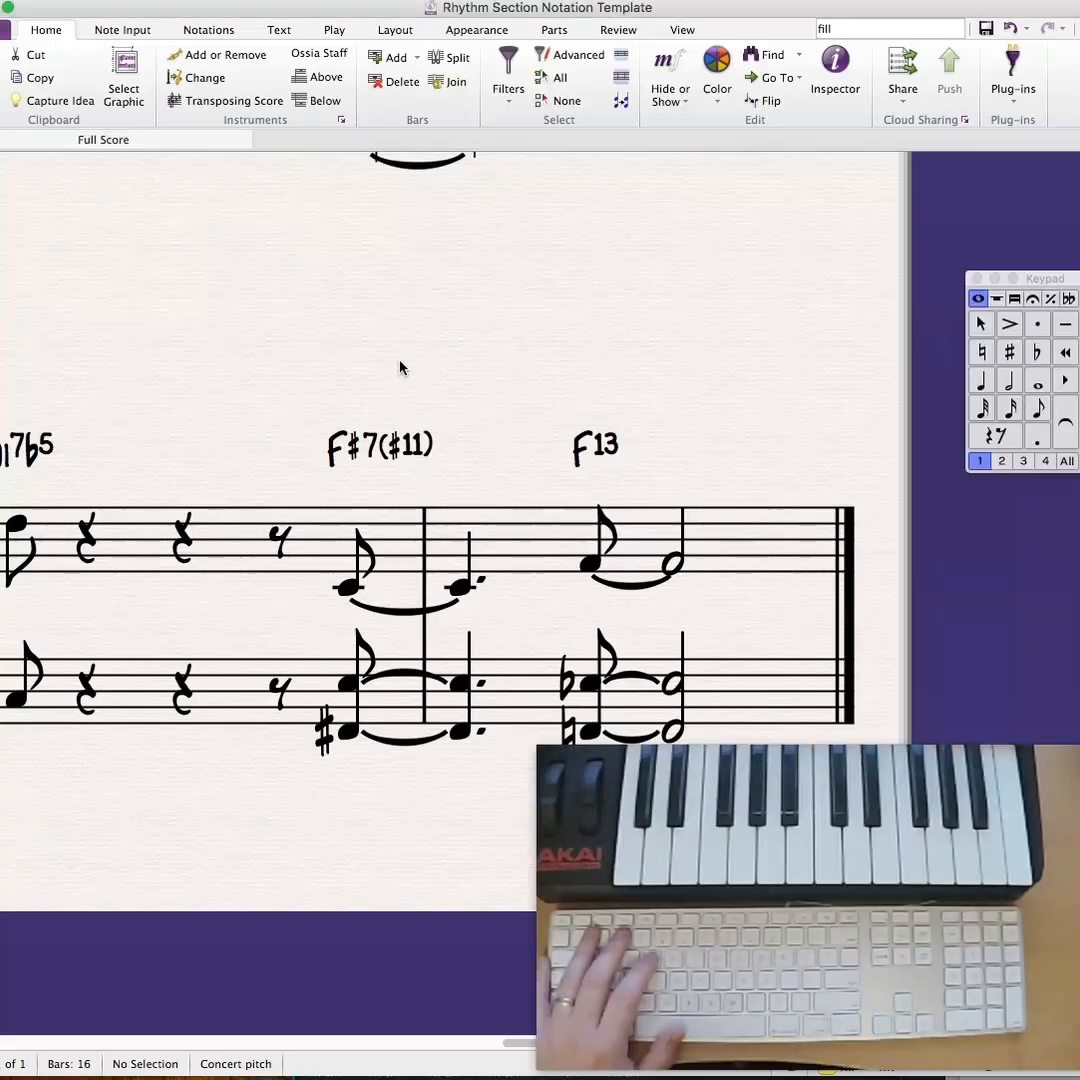
- Add F4 and C4 below the A-flat on beat 4 of bar 1 in Ex. 3.4's treble staff
drag(402, 368, 653, 285)
key(super+minus)
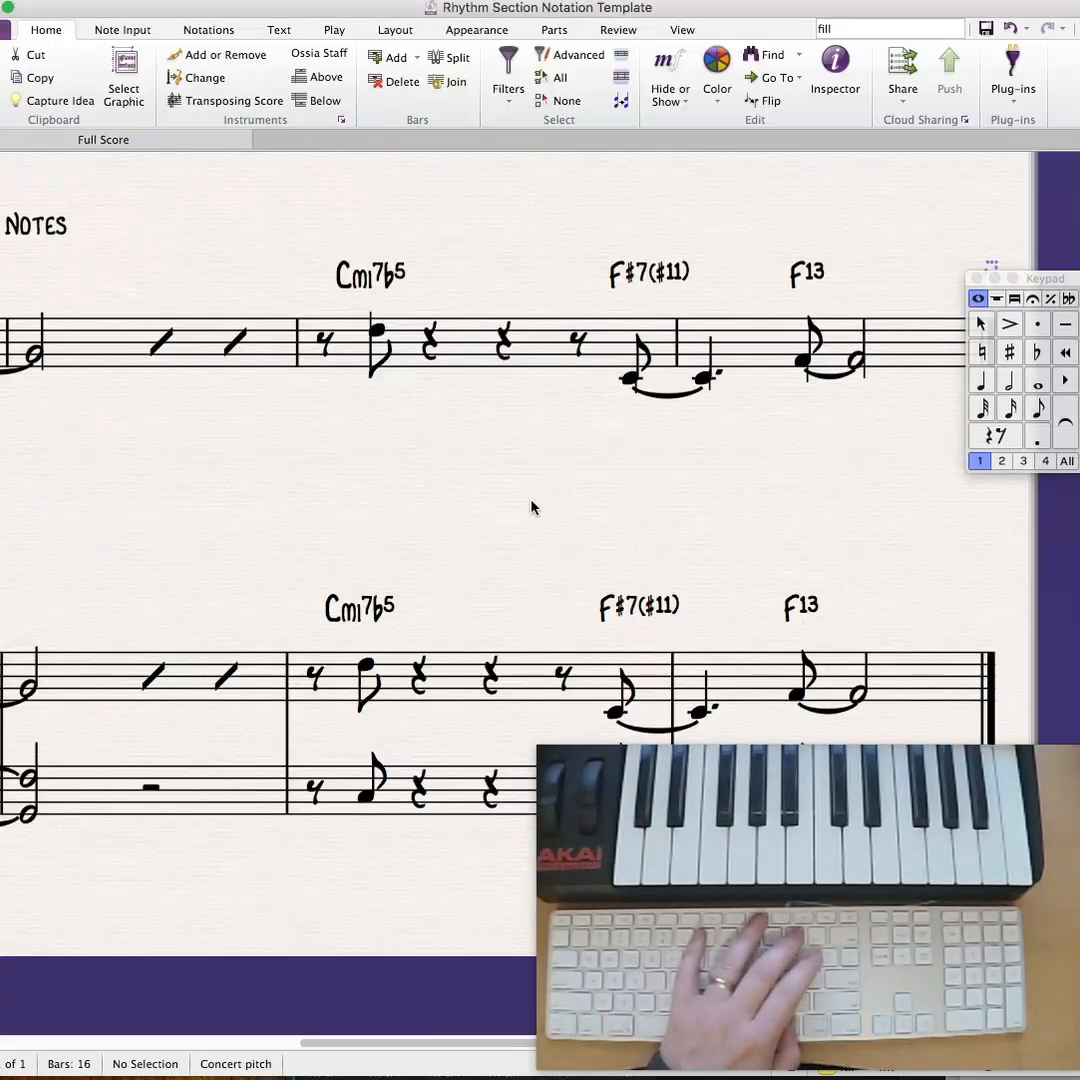
key(super+minus)
drag(500, 584, 625, 415)
click(234, 570)
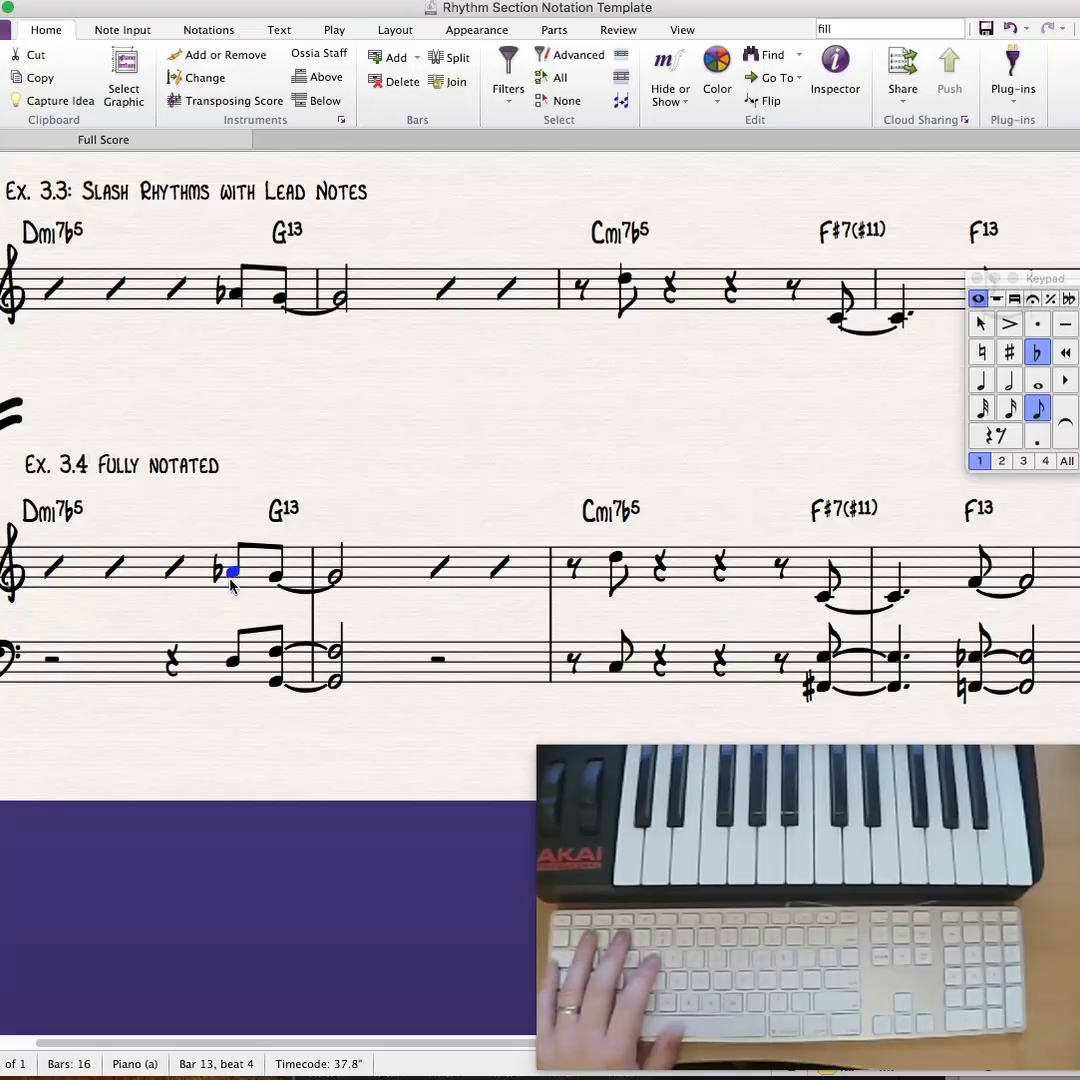
key(shift+3)
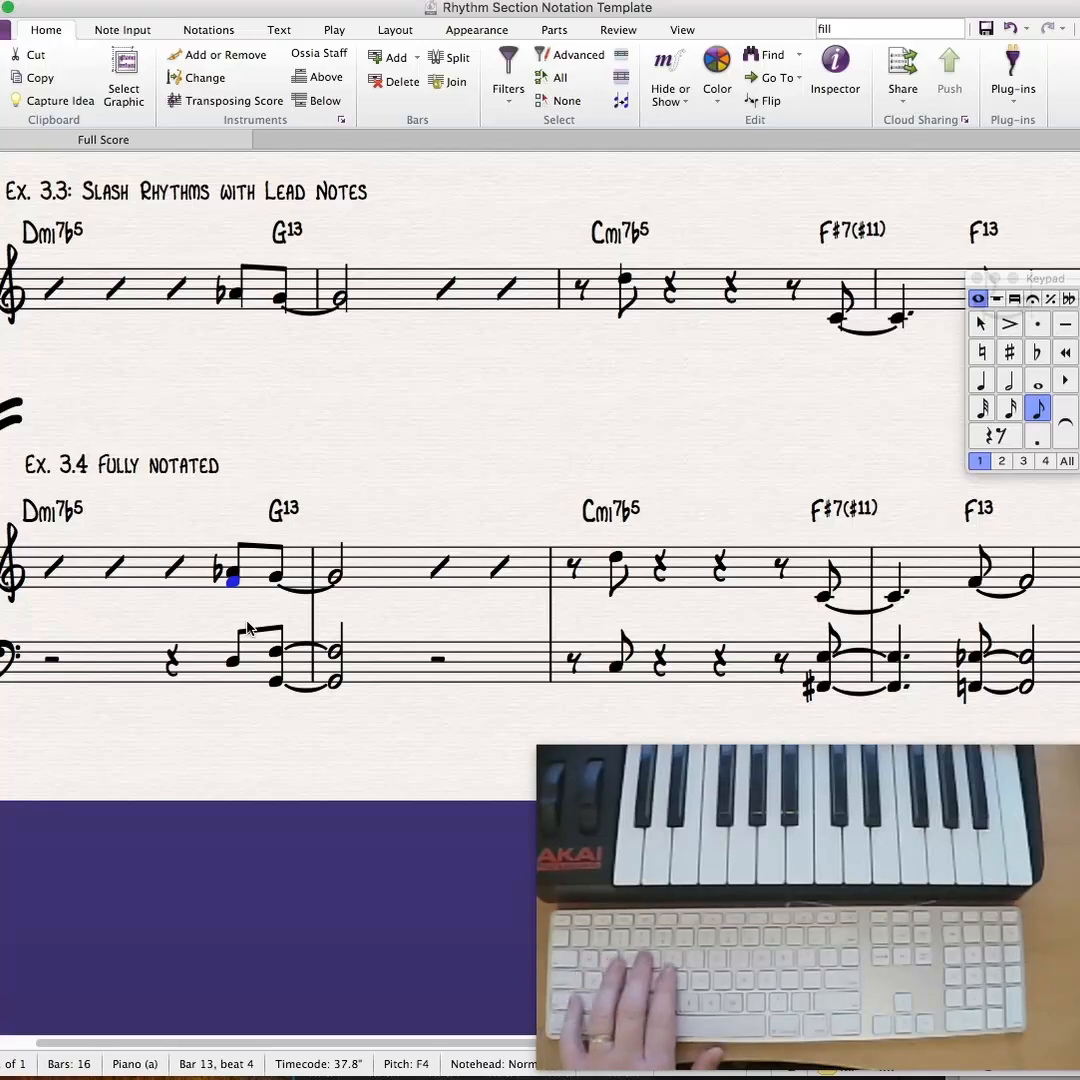
key(shift+4)
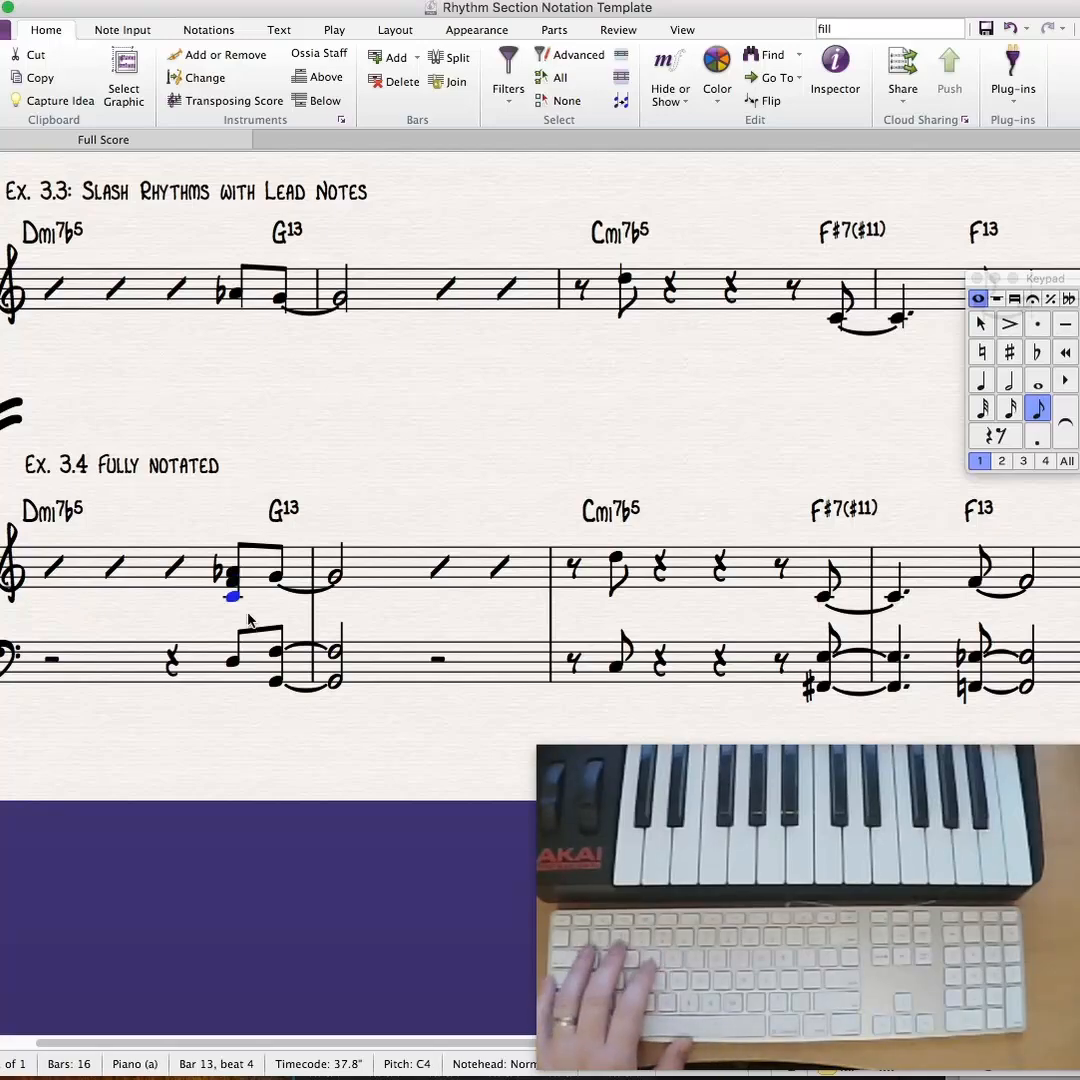
- Add E4 and B3 below the tied G4 on bar 1's last eighth and bar 2's half note in Ex. 3.4's treble staff
click(276, 580)
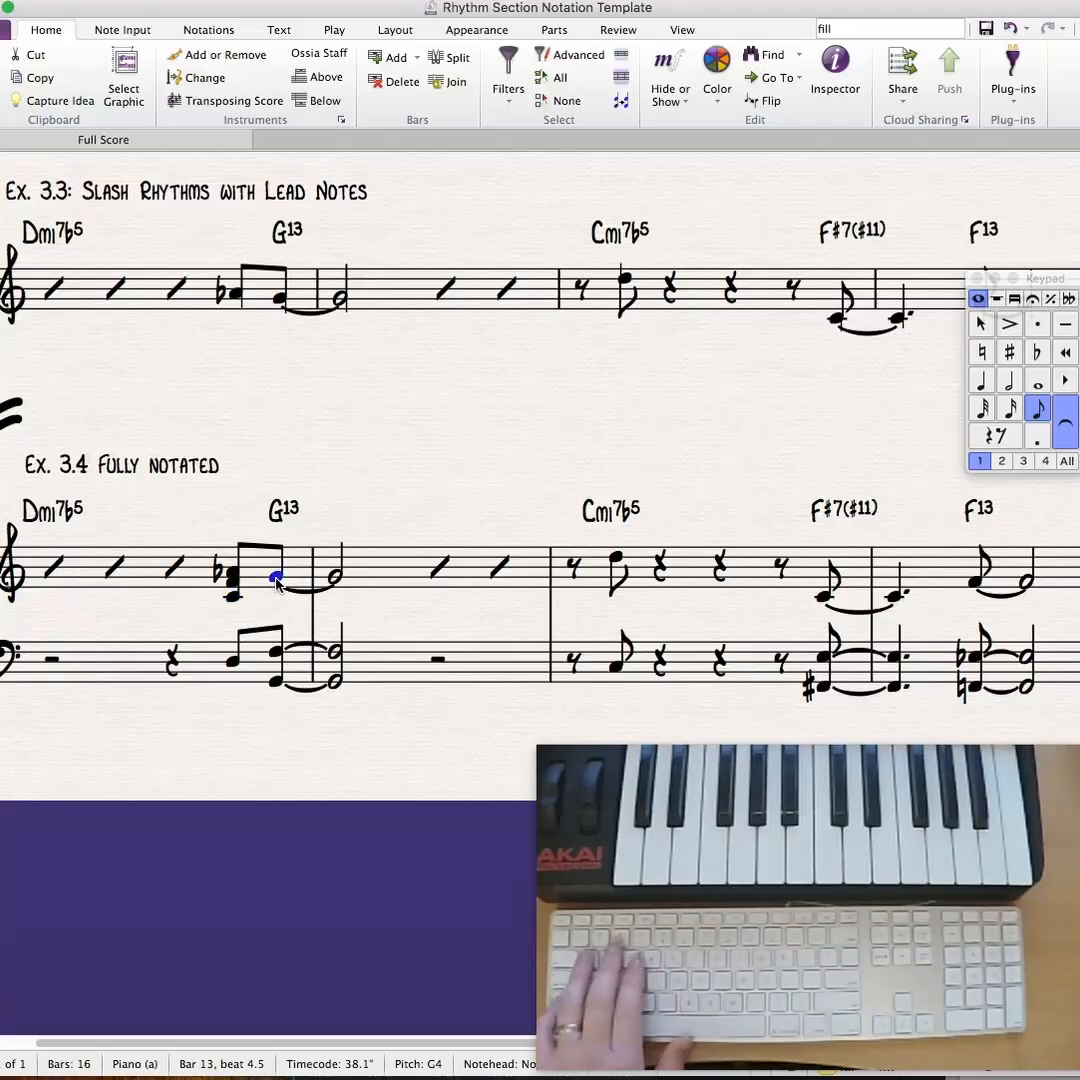
key(shift+3)
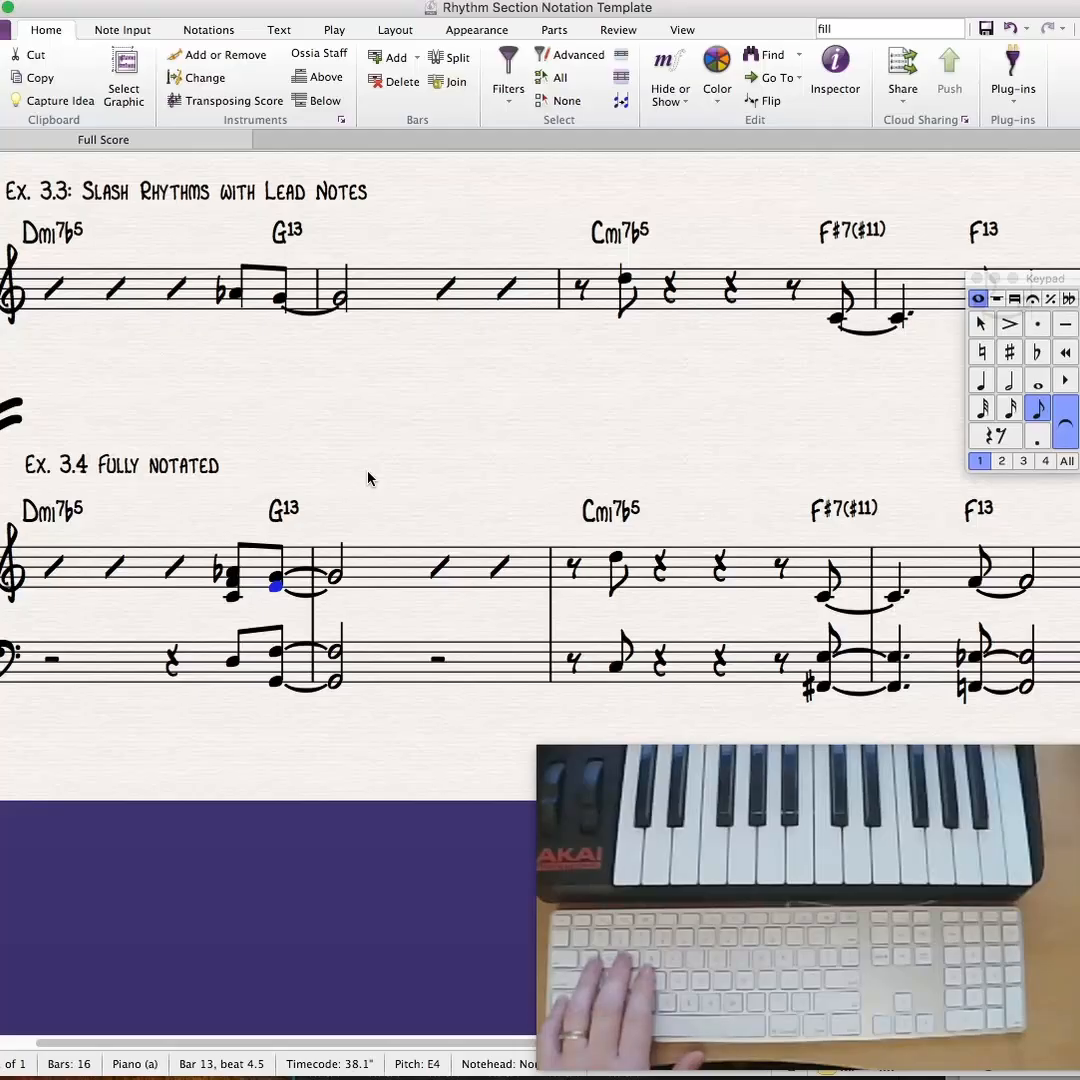
key(shift+4)
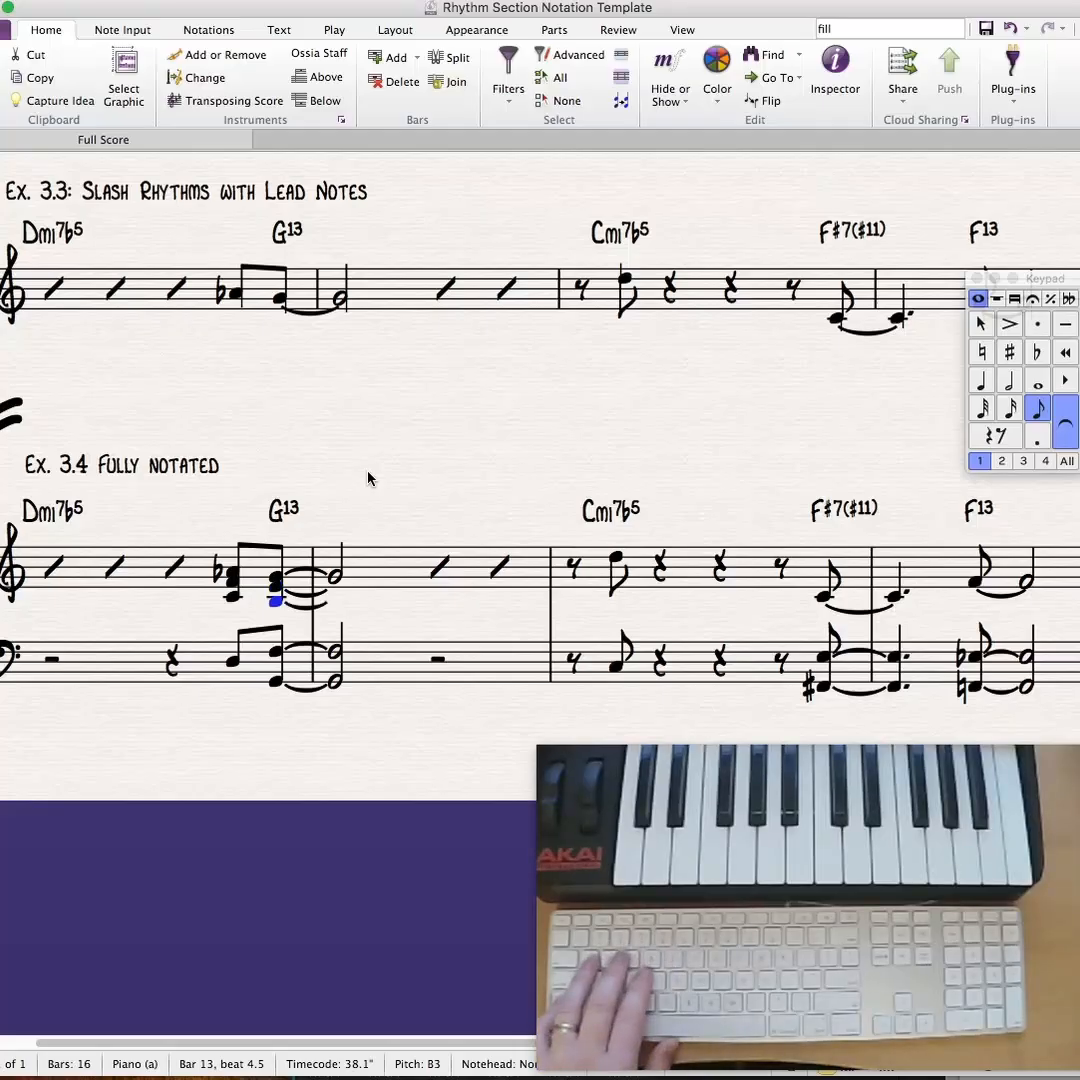
key(Right)
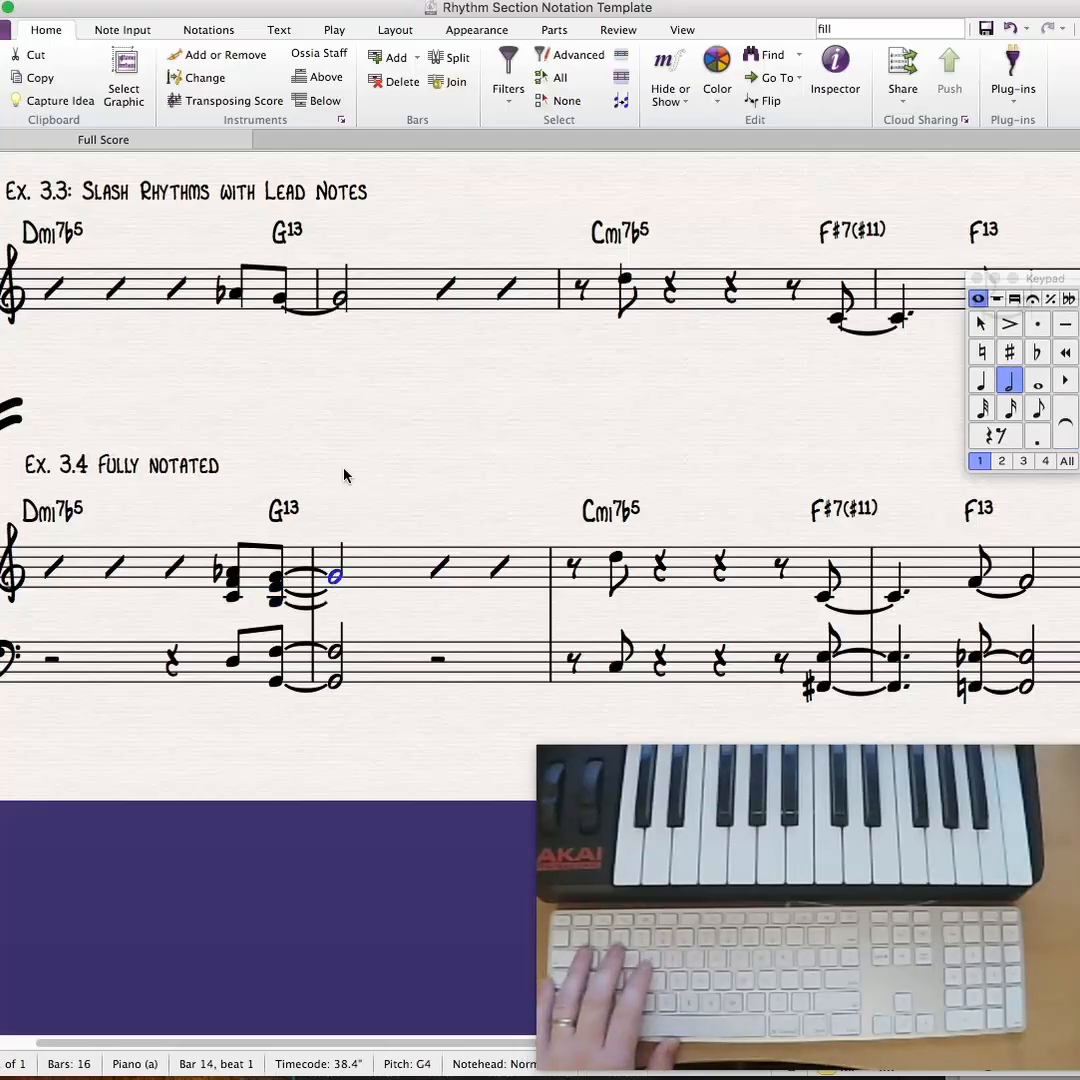
key(shift+3)
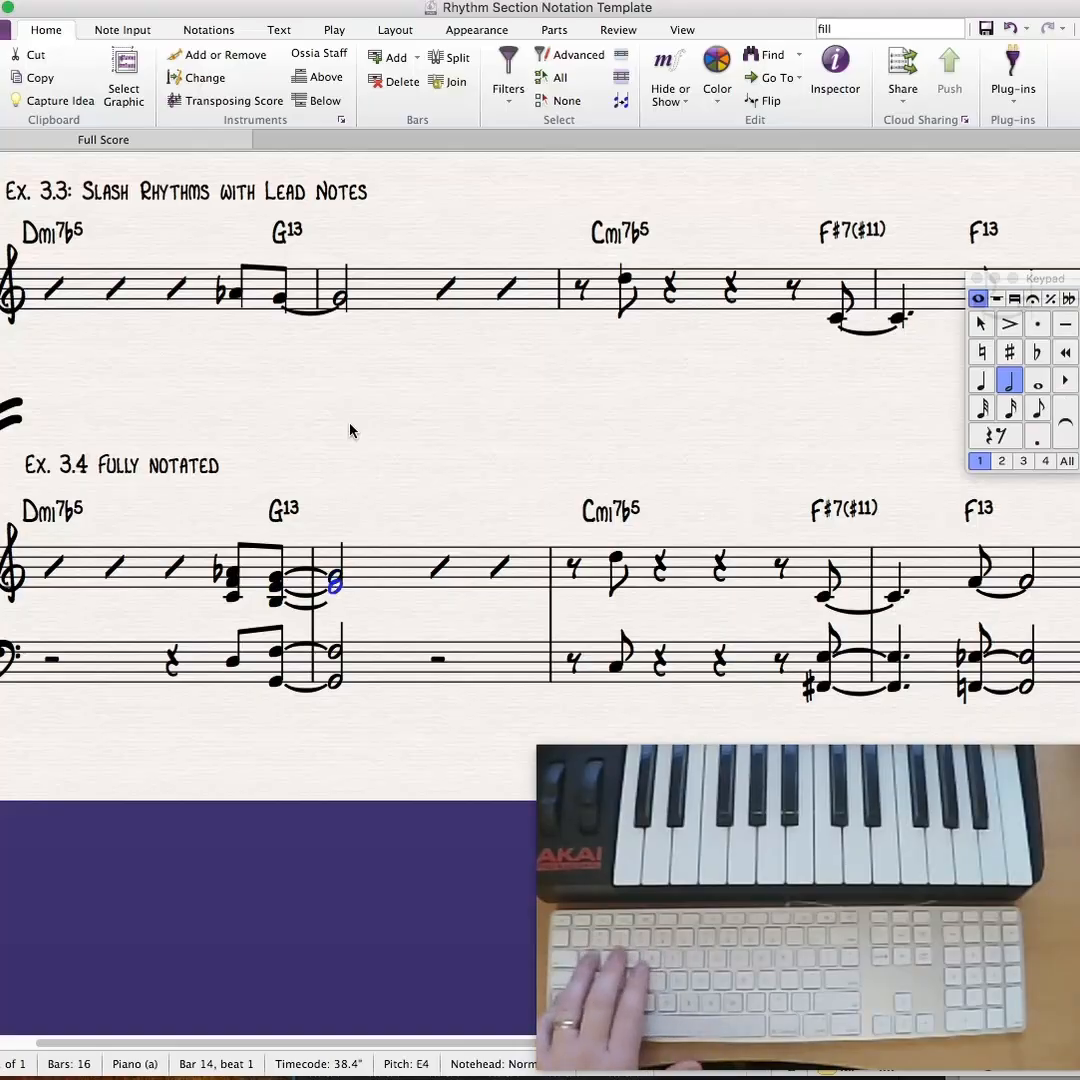
key(shift+4)
- Replace the eighth-note D under Cmi7b5 in bar 3 of Ex. 3.4's treble staff with G-flat 4
drag(418, 431, 307, 431)
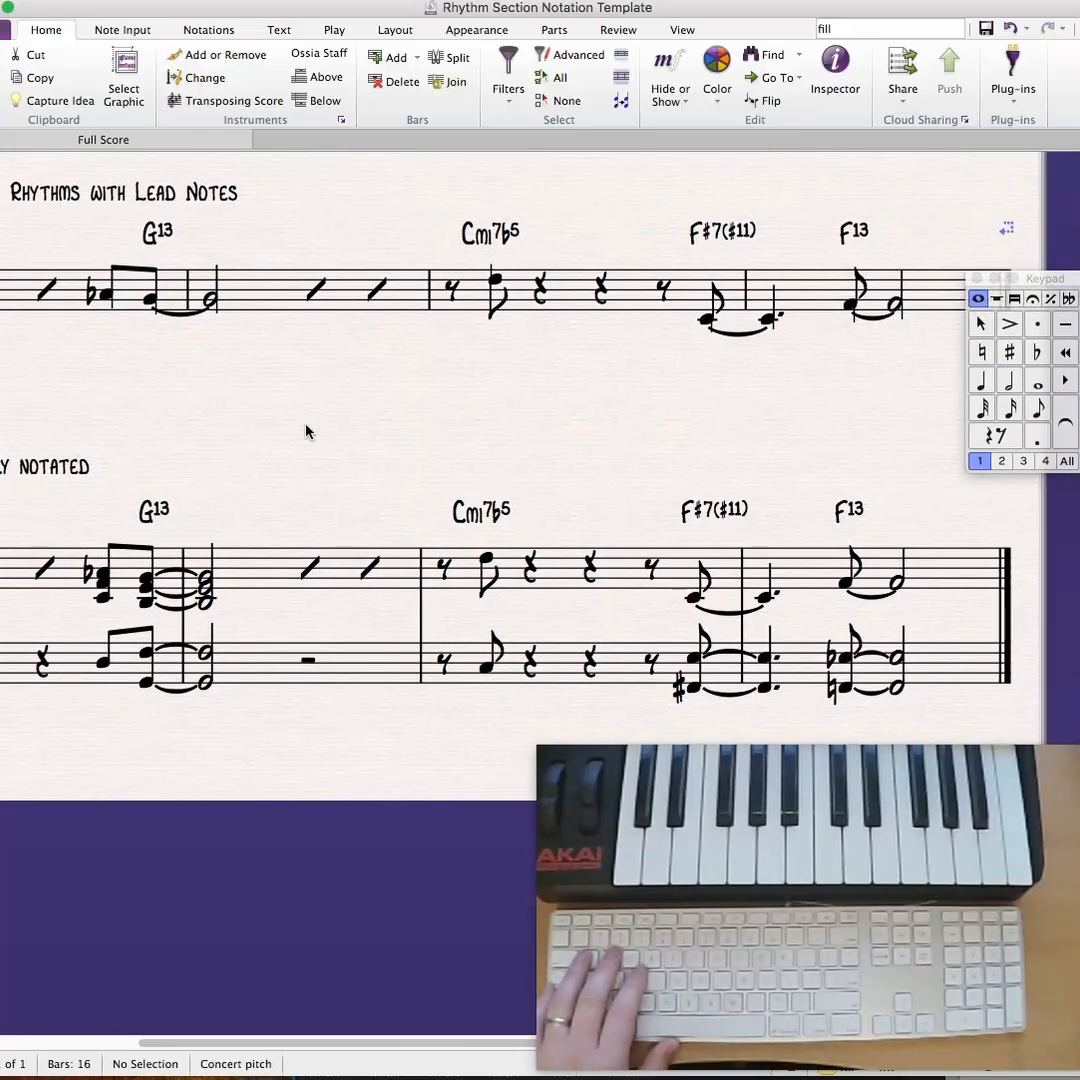
click(487, 563)
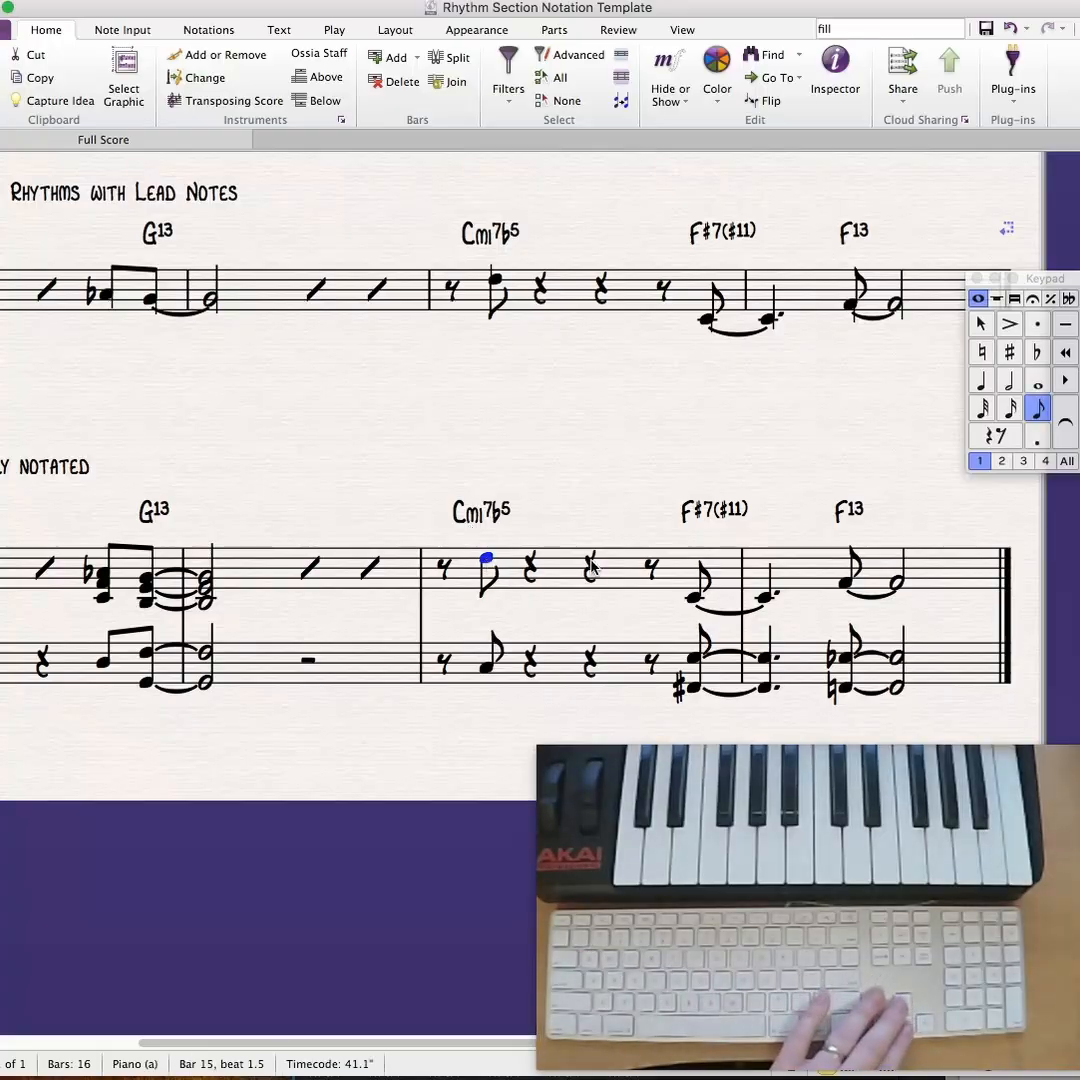
key(g)
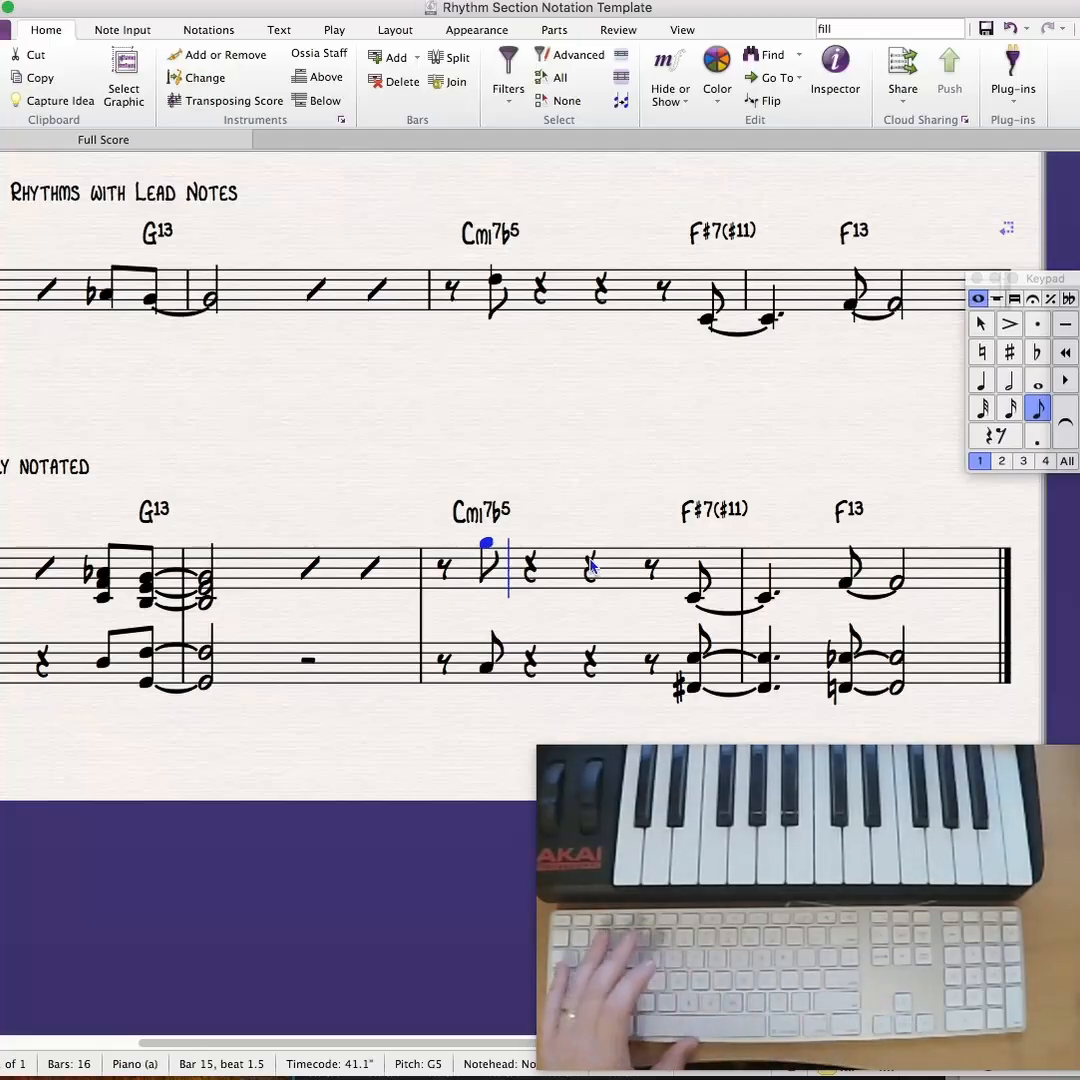
key(super+Down)
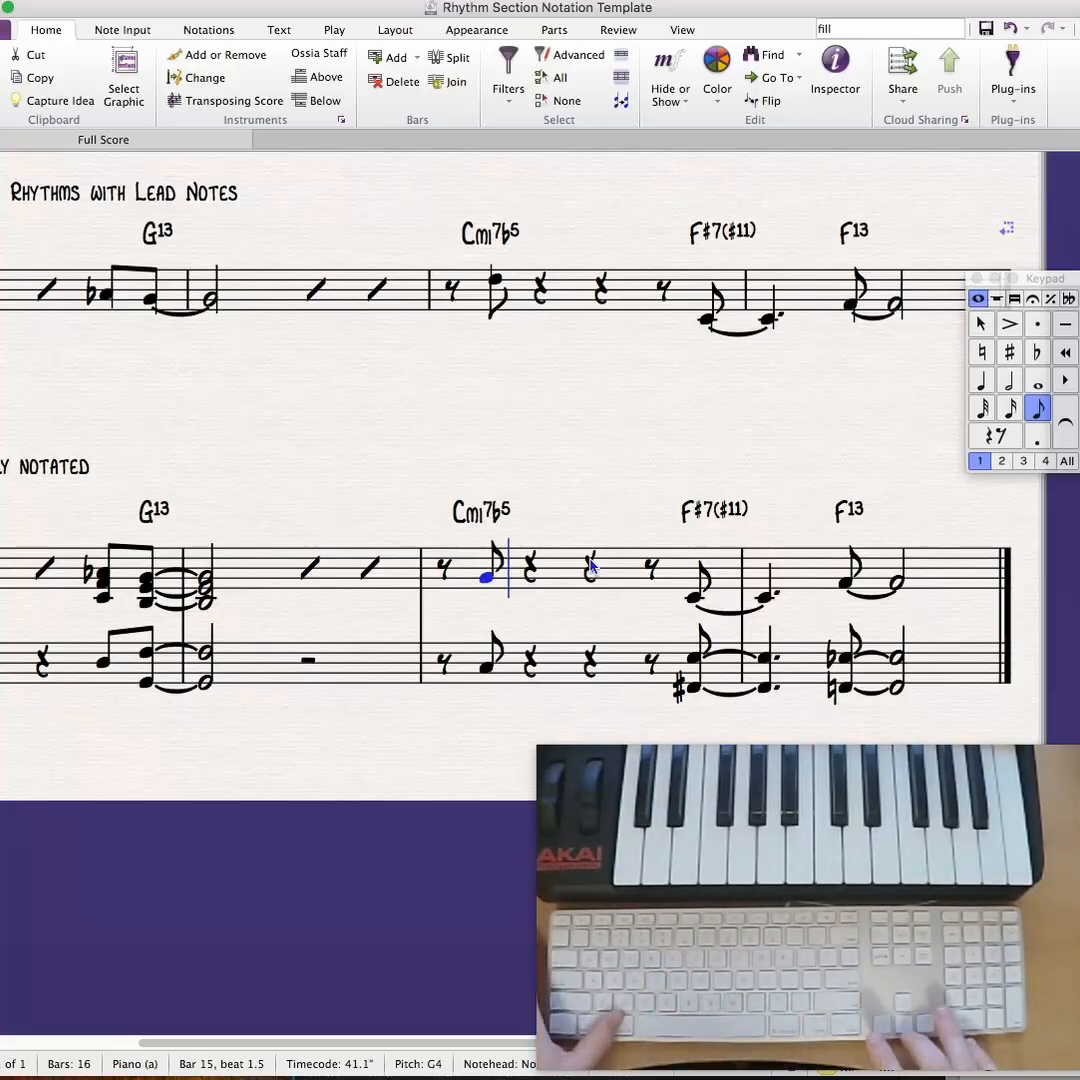
key(Left)
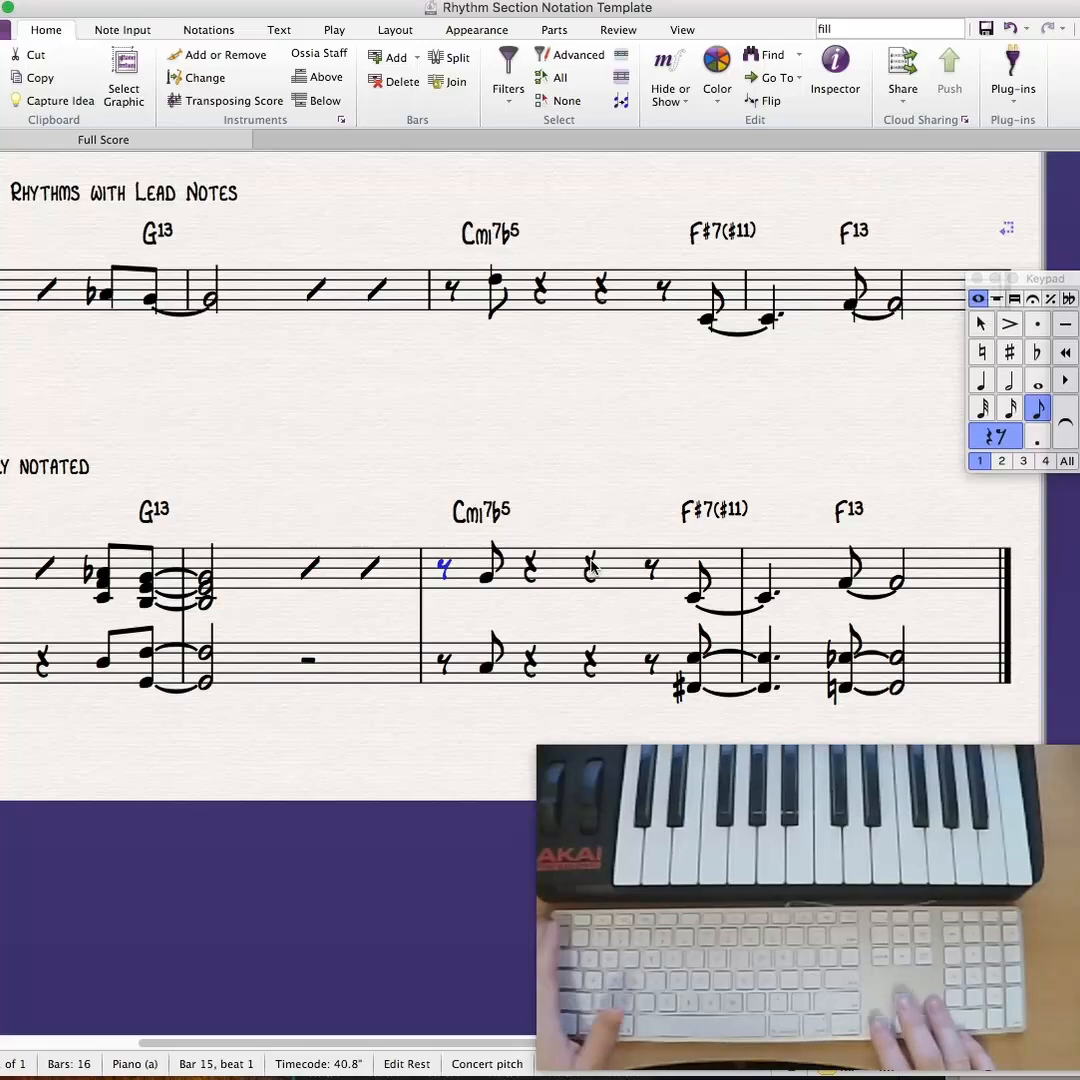
key(Right)
key(KP_9)
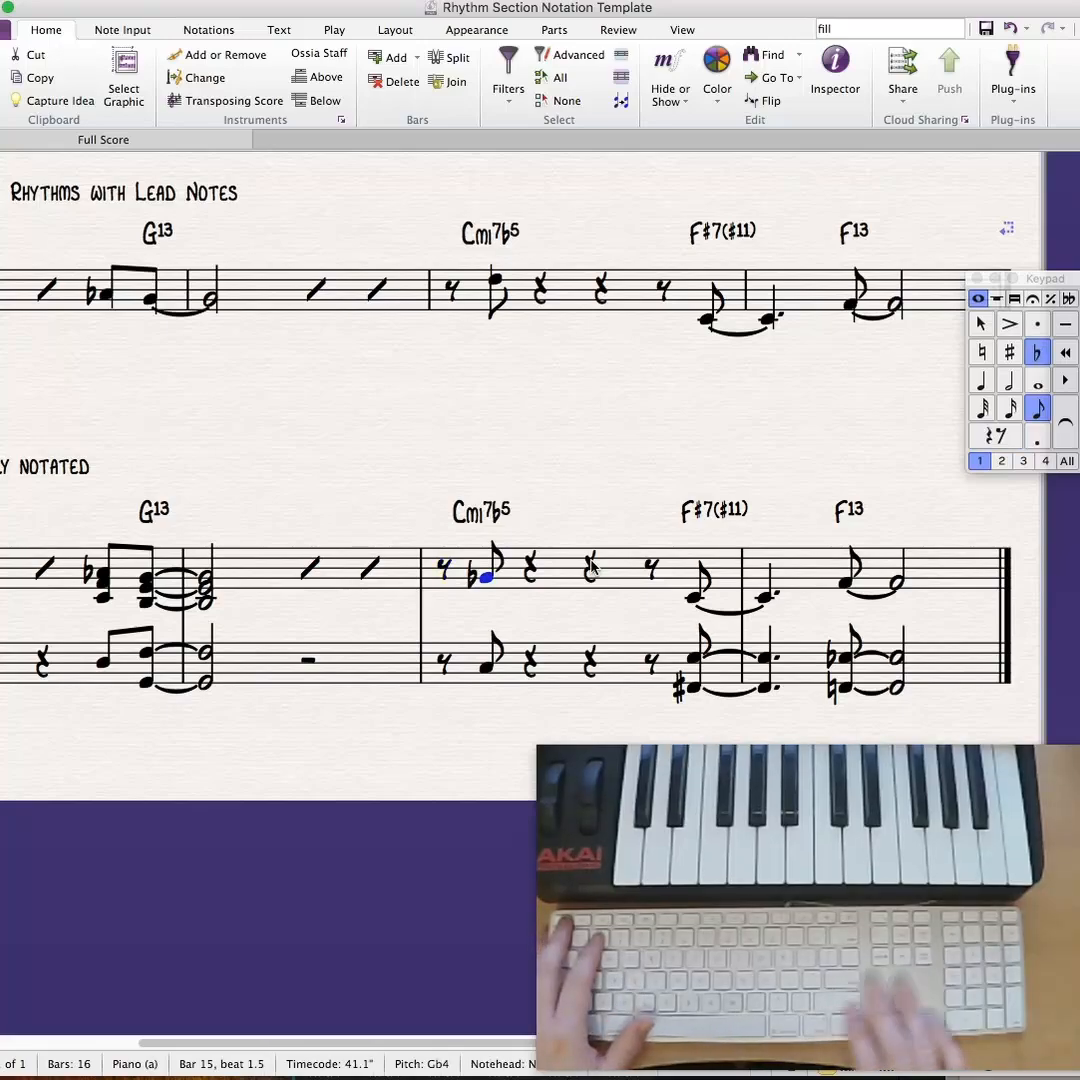
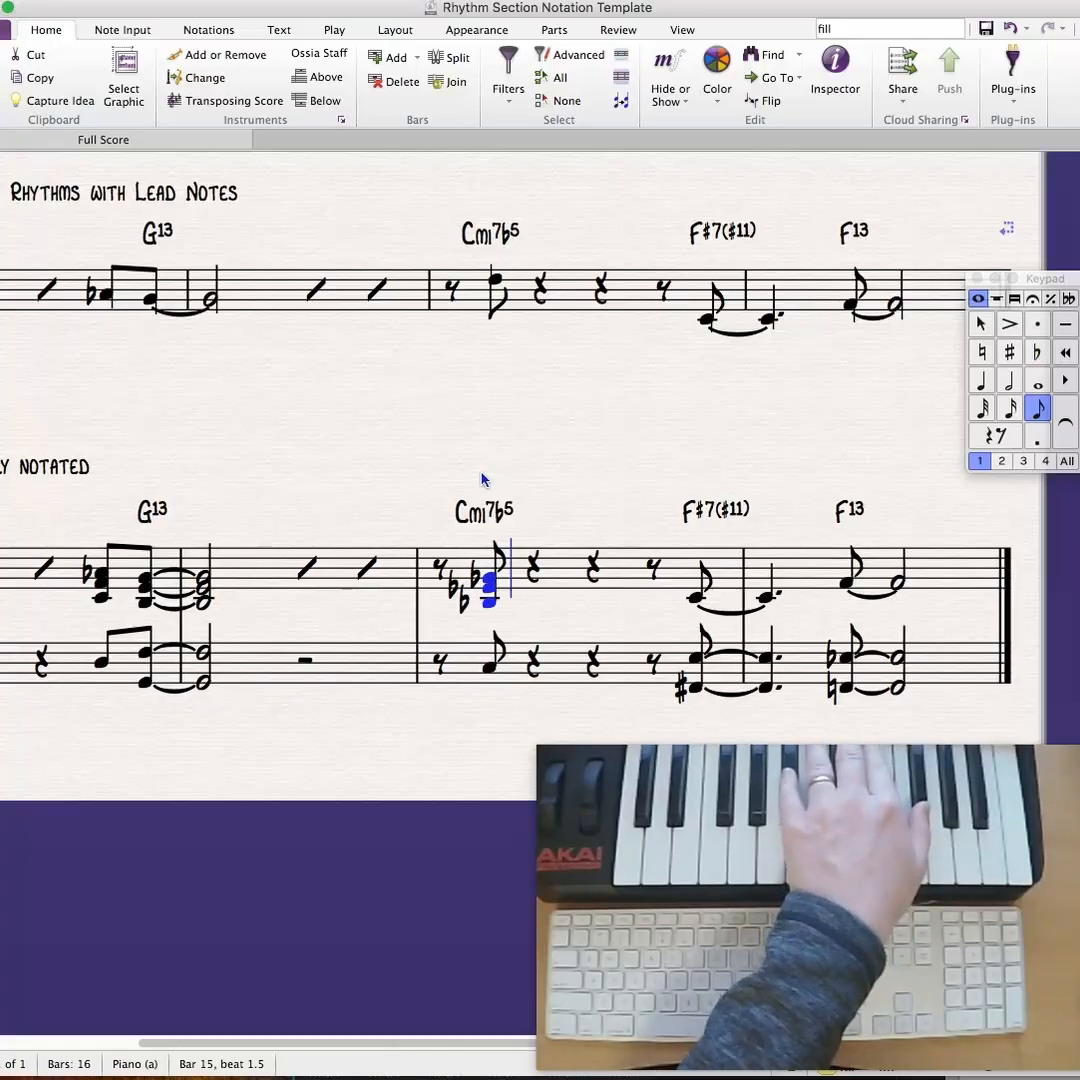
- Add B-flat 3 below the tied C4 on bar 3's last eighth and bar 4's dotted quarter in Ex. 3.4's treble staff
key(Escape)
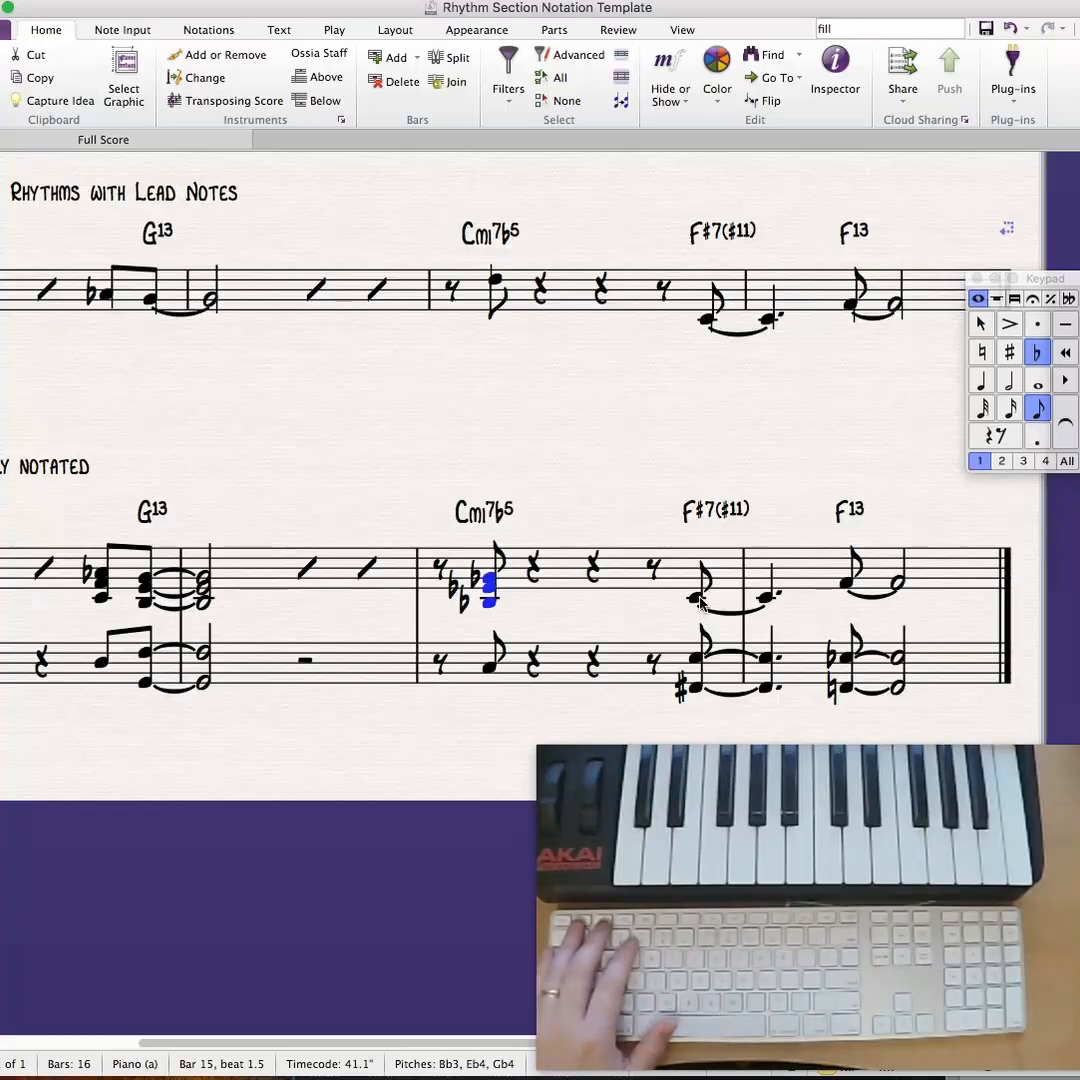
click(697, 599)
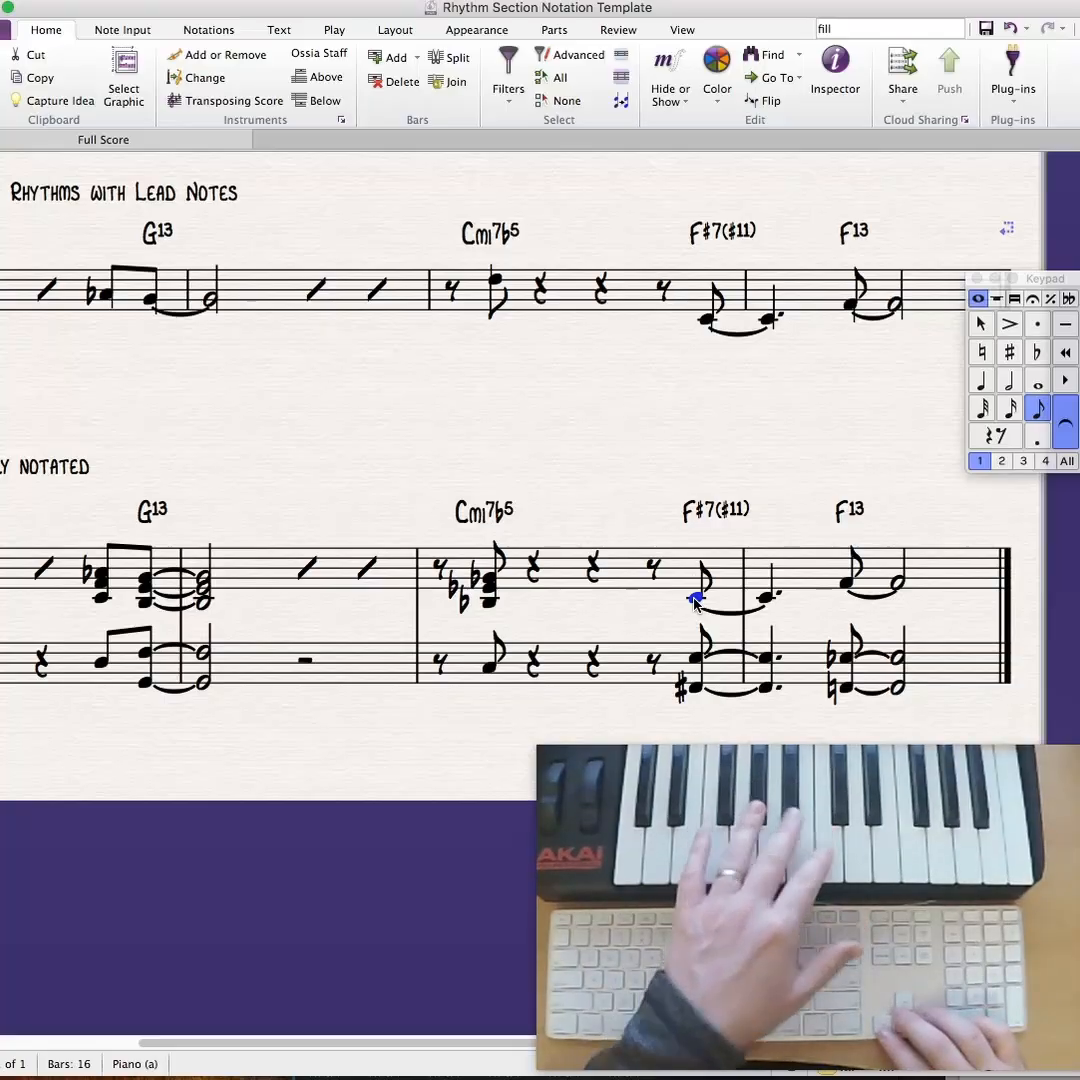
key(shift+Right)
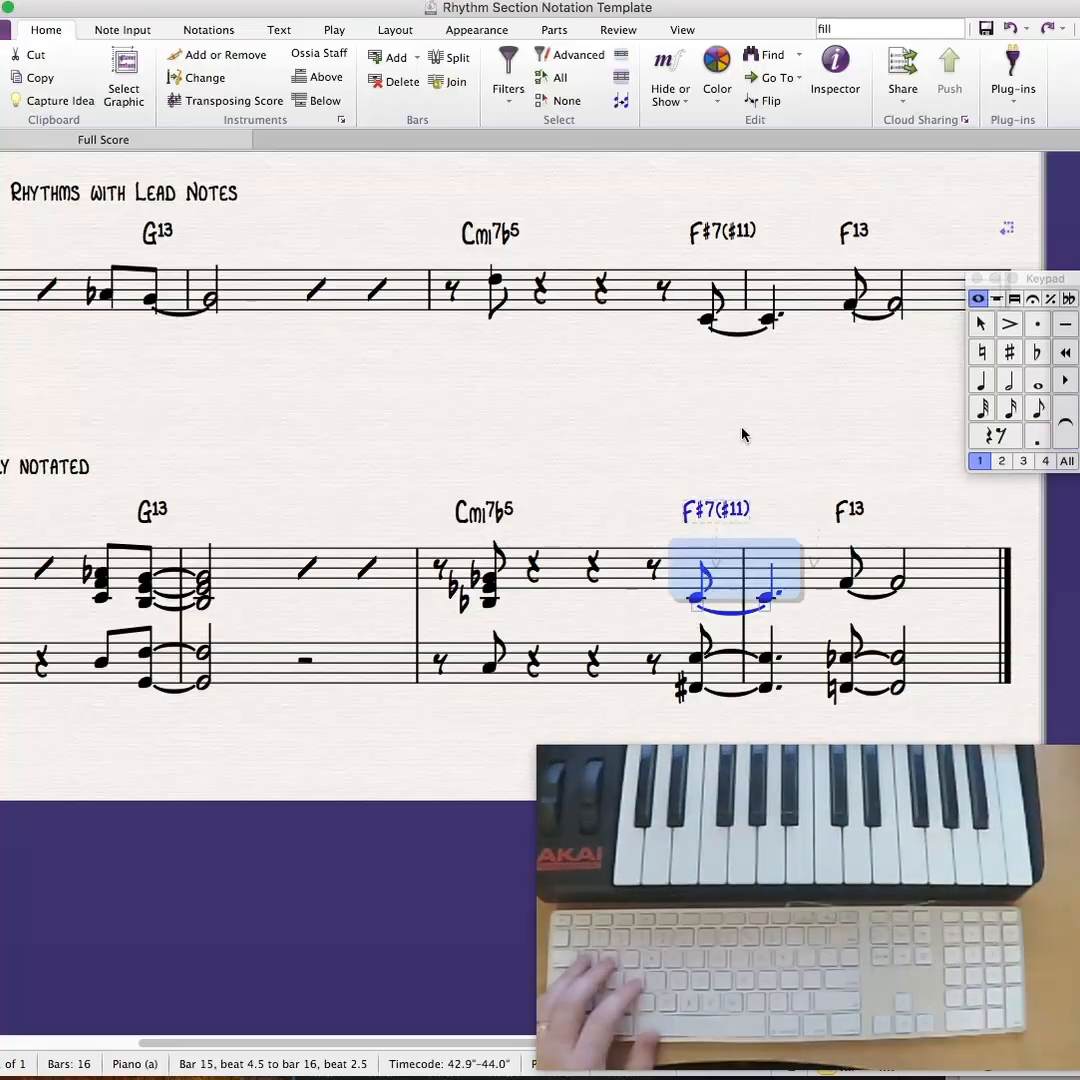
key(Escape)
click(697, 599)
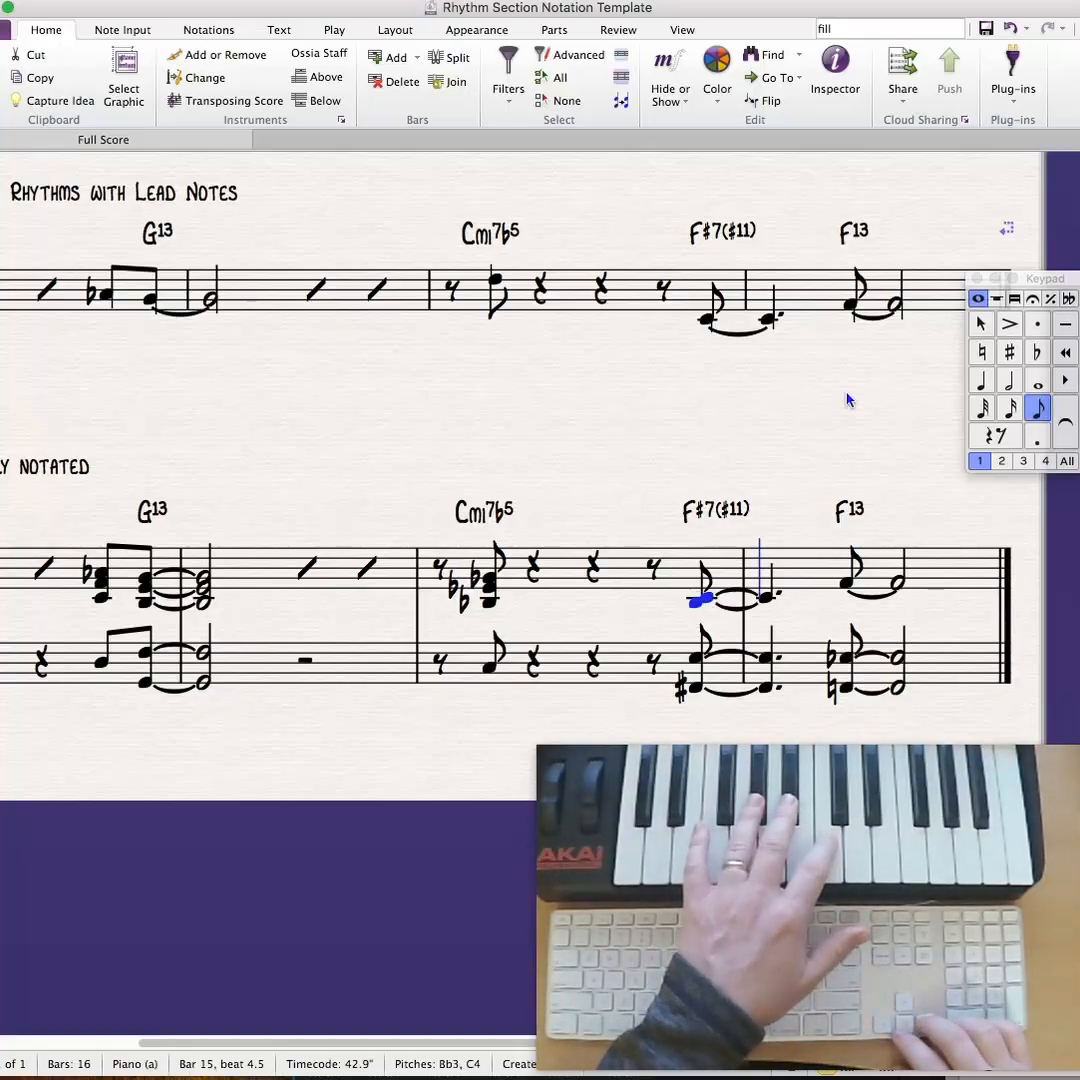
key(Right)
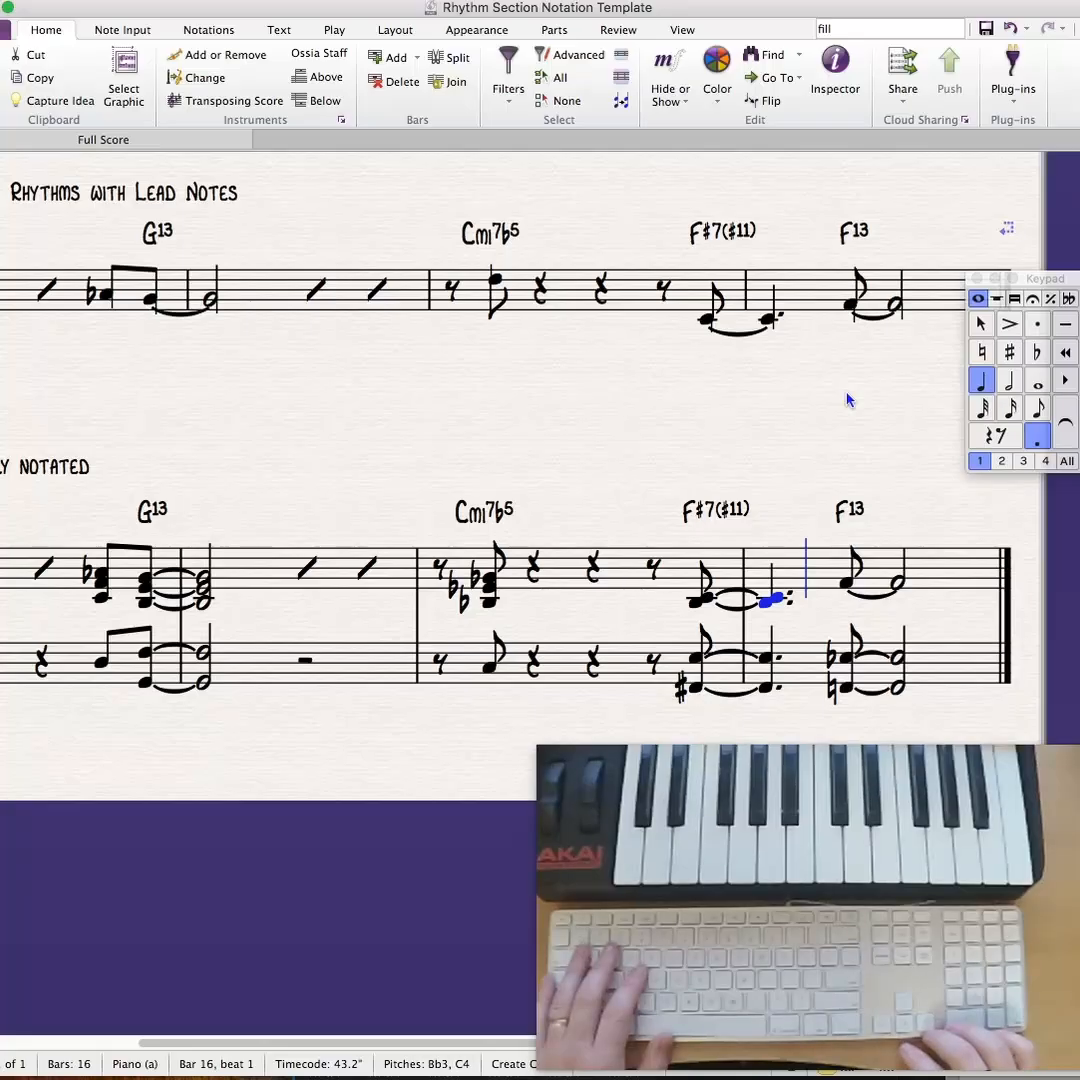
- Add D4 and A3 below the tied F4 eighth and half notes under F13 in bar 4 of Ex. 3.4's treble staff
key(Right)
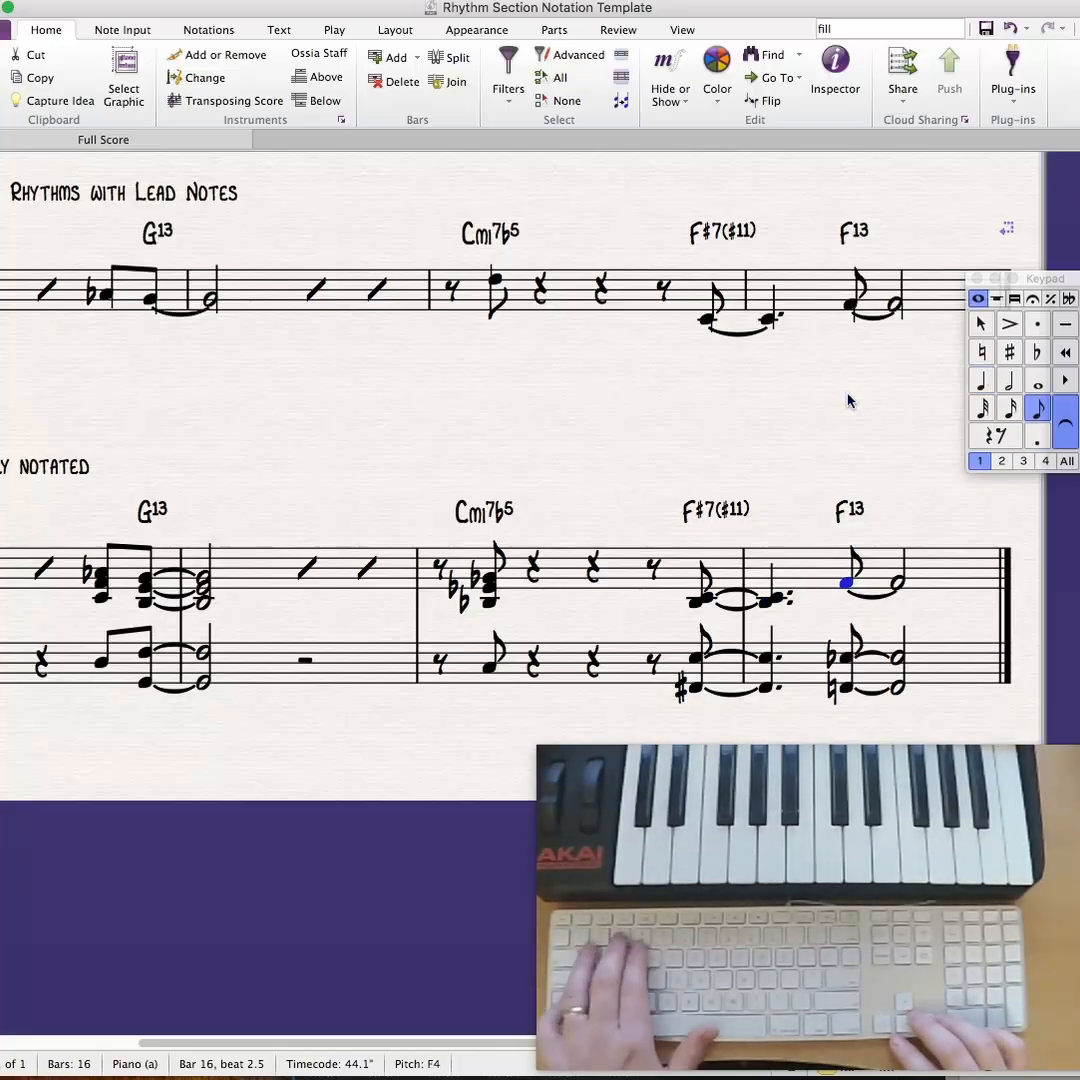
key(d)
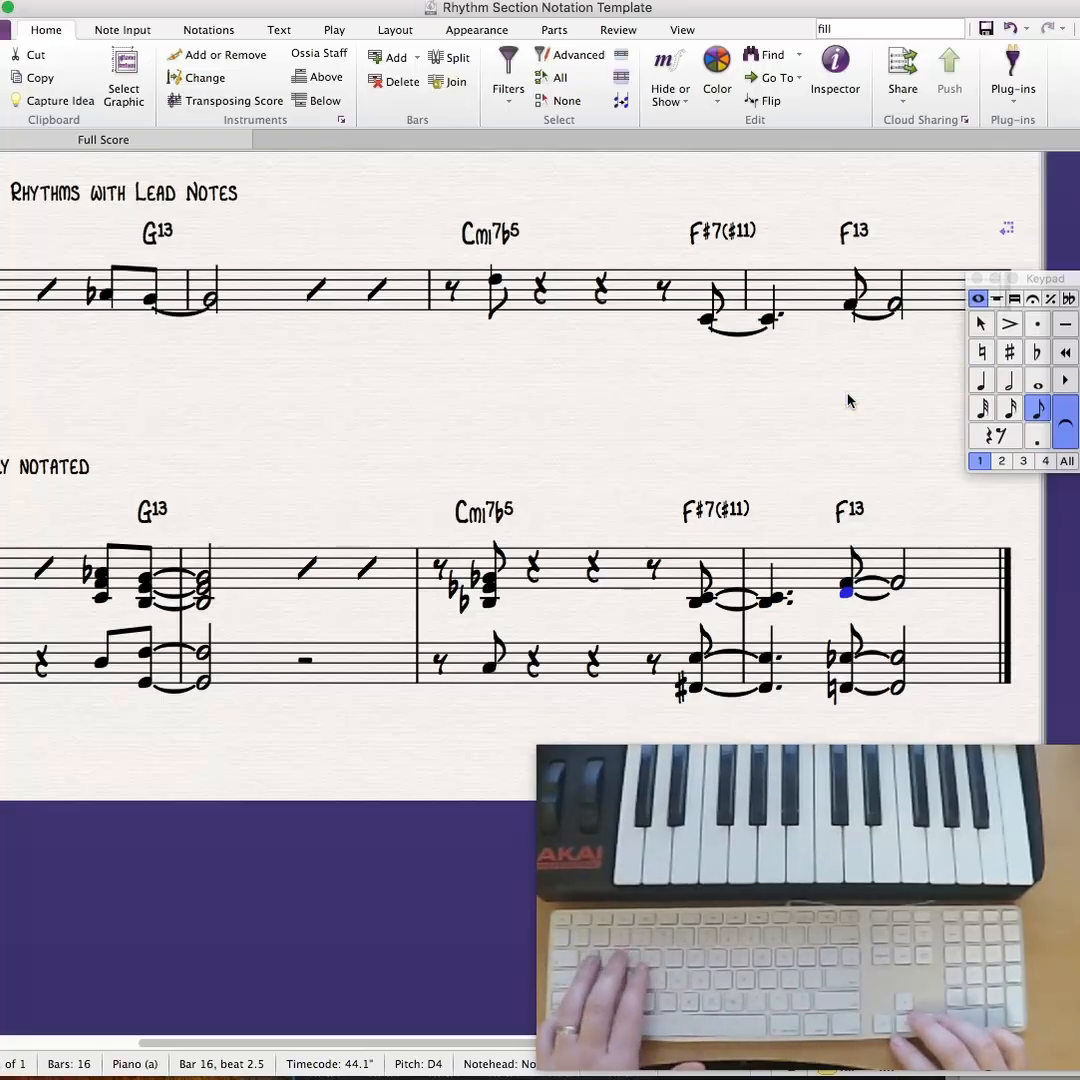
key(shift+4)
key(Right)
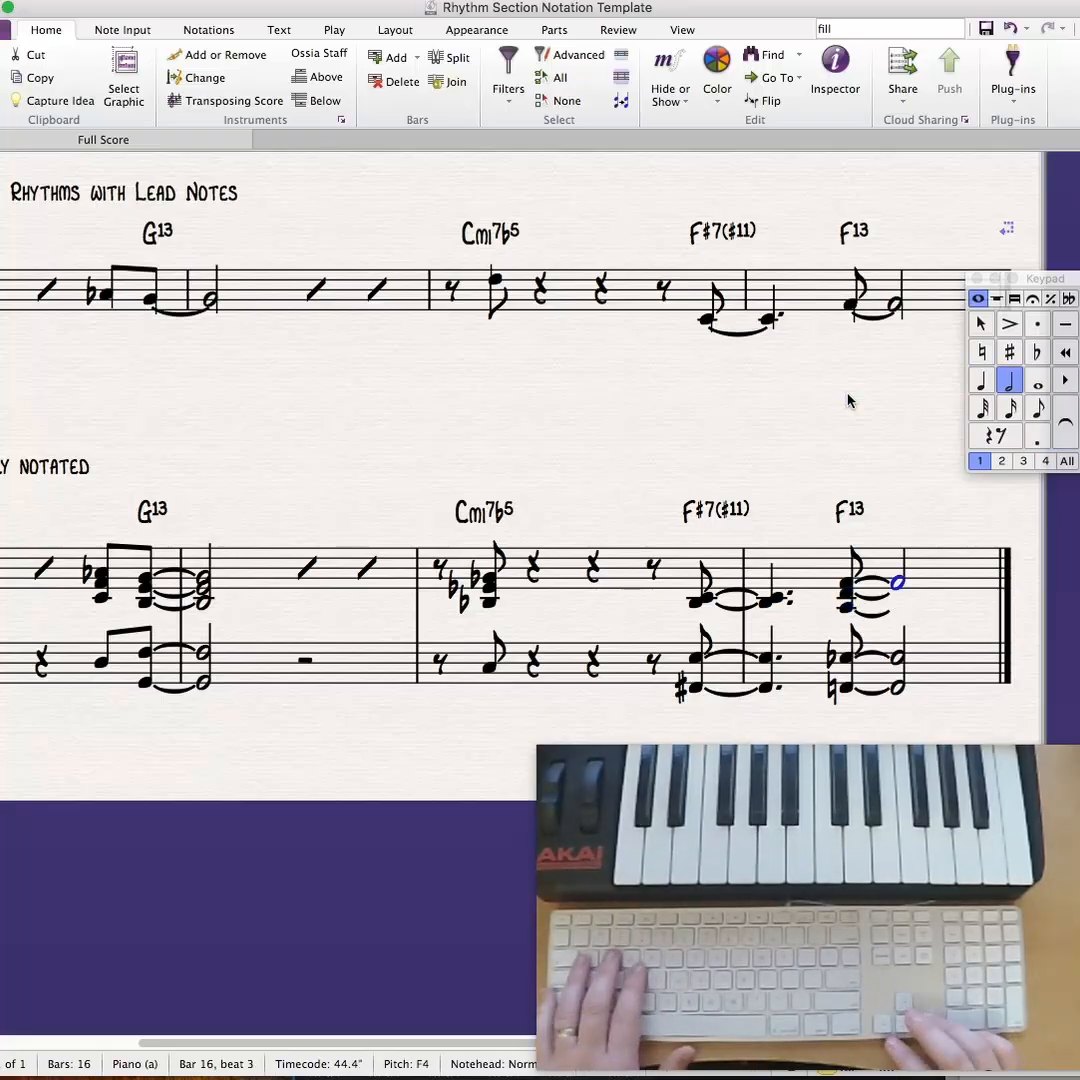
key(shift+6)
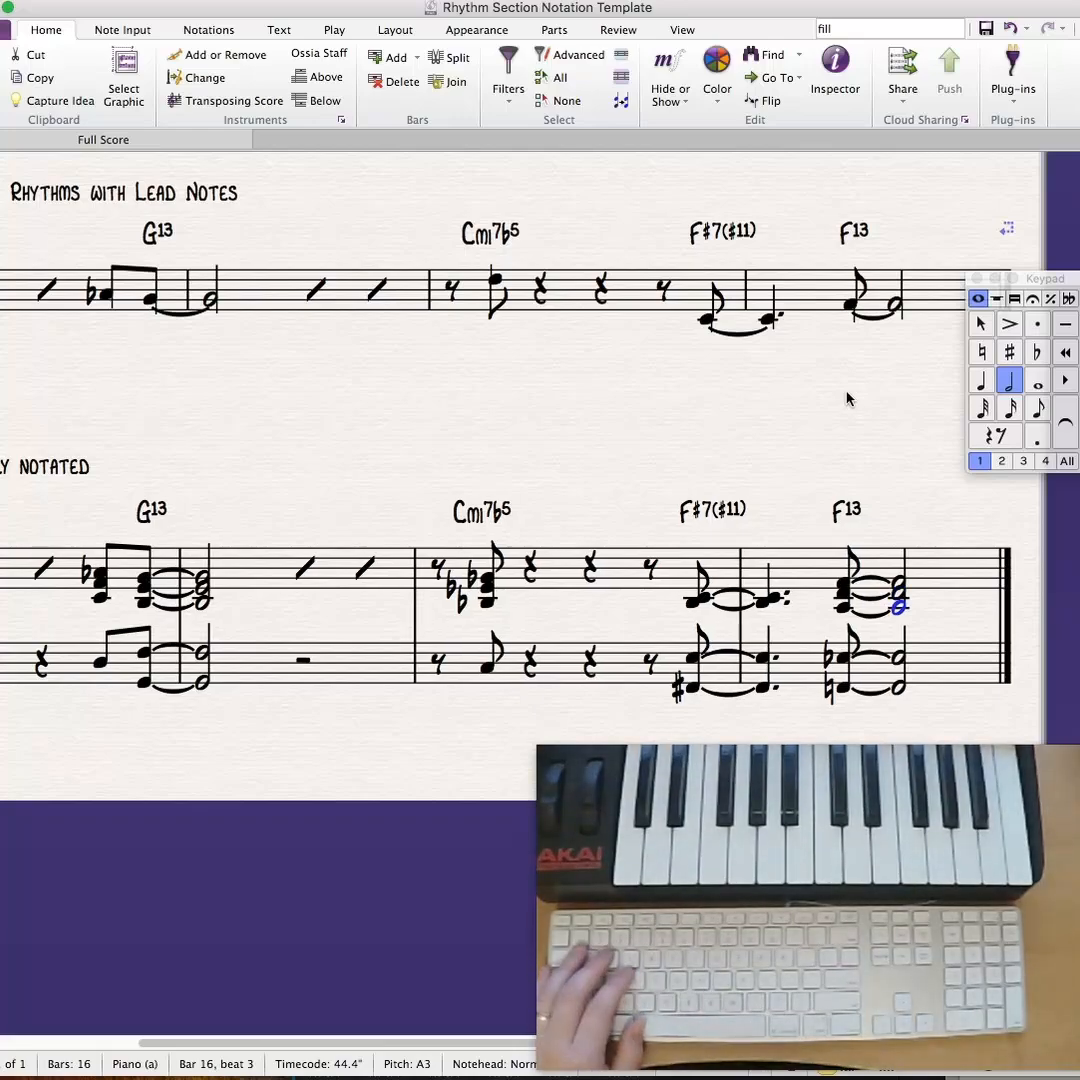
key(Escape)
drag(588, 434, 696, 425)
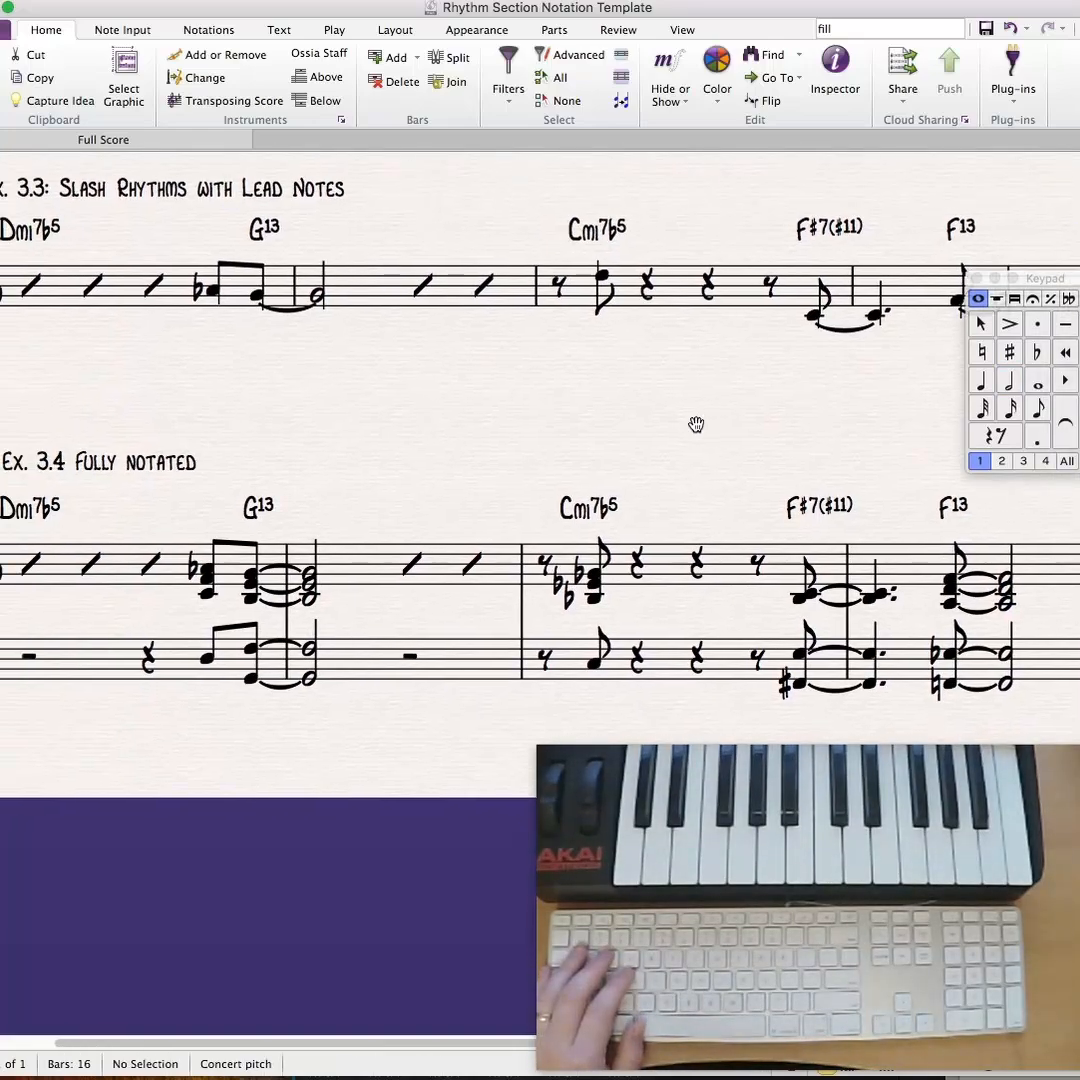
drag(377, 764, 375, 766)
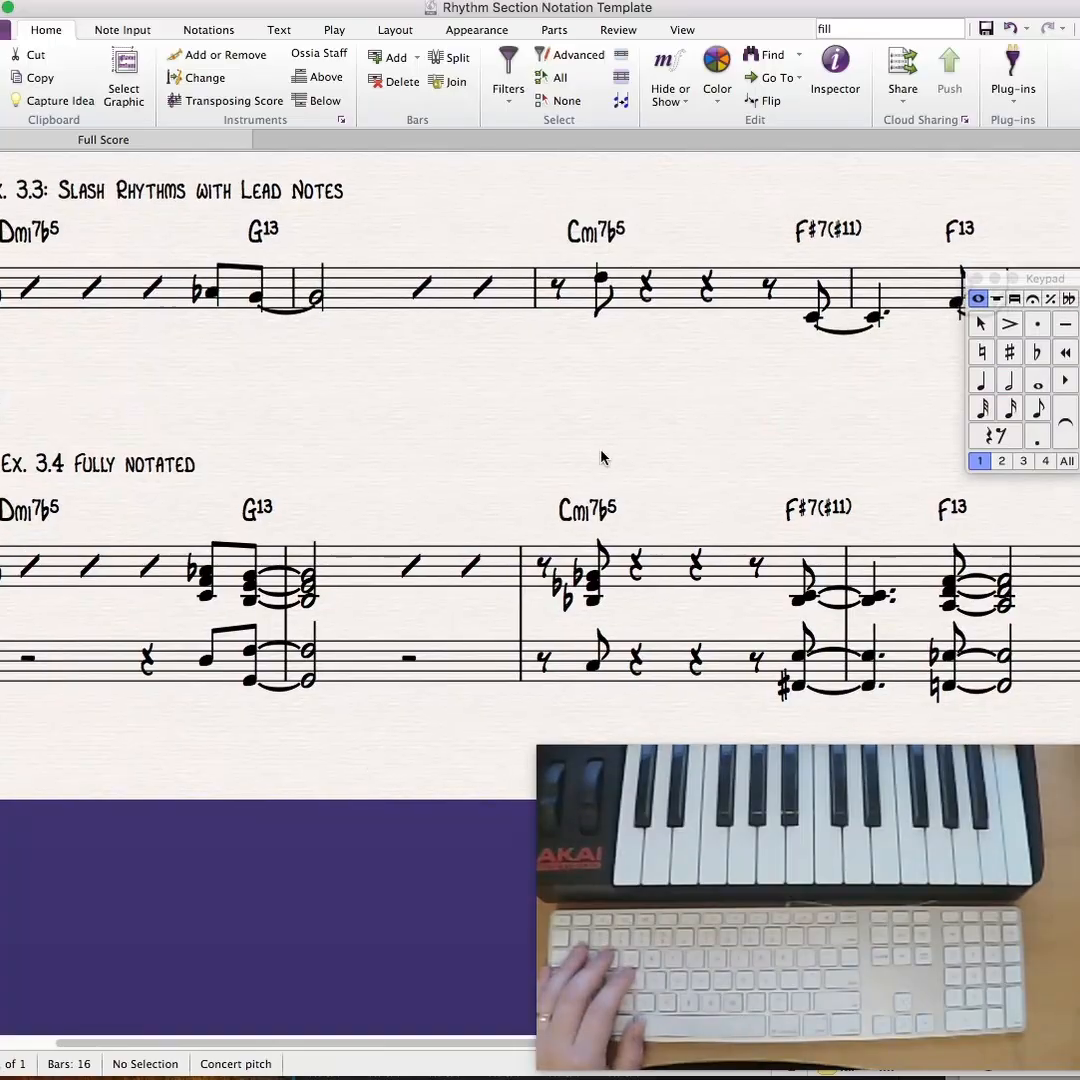
drag(601, 457, 564, 462)
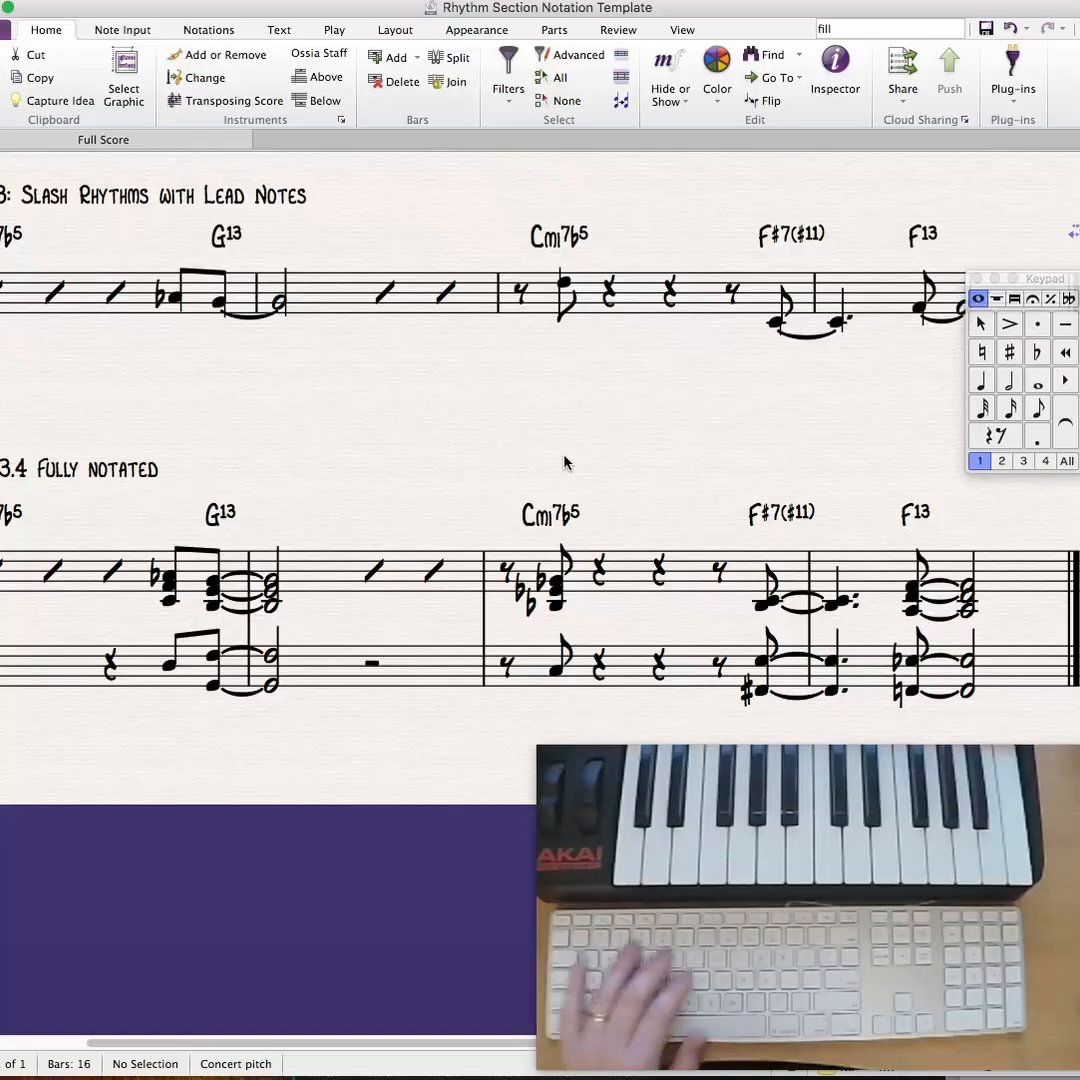
key(super+minus)
key(super+minus)
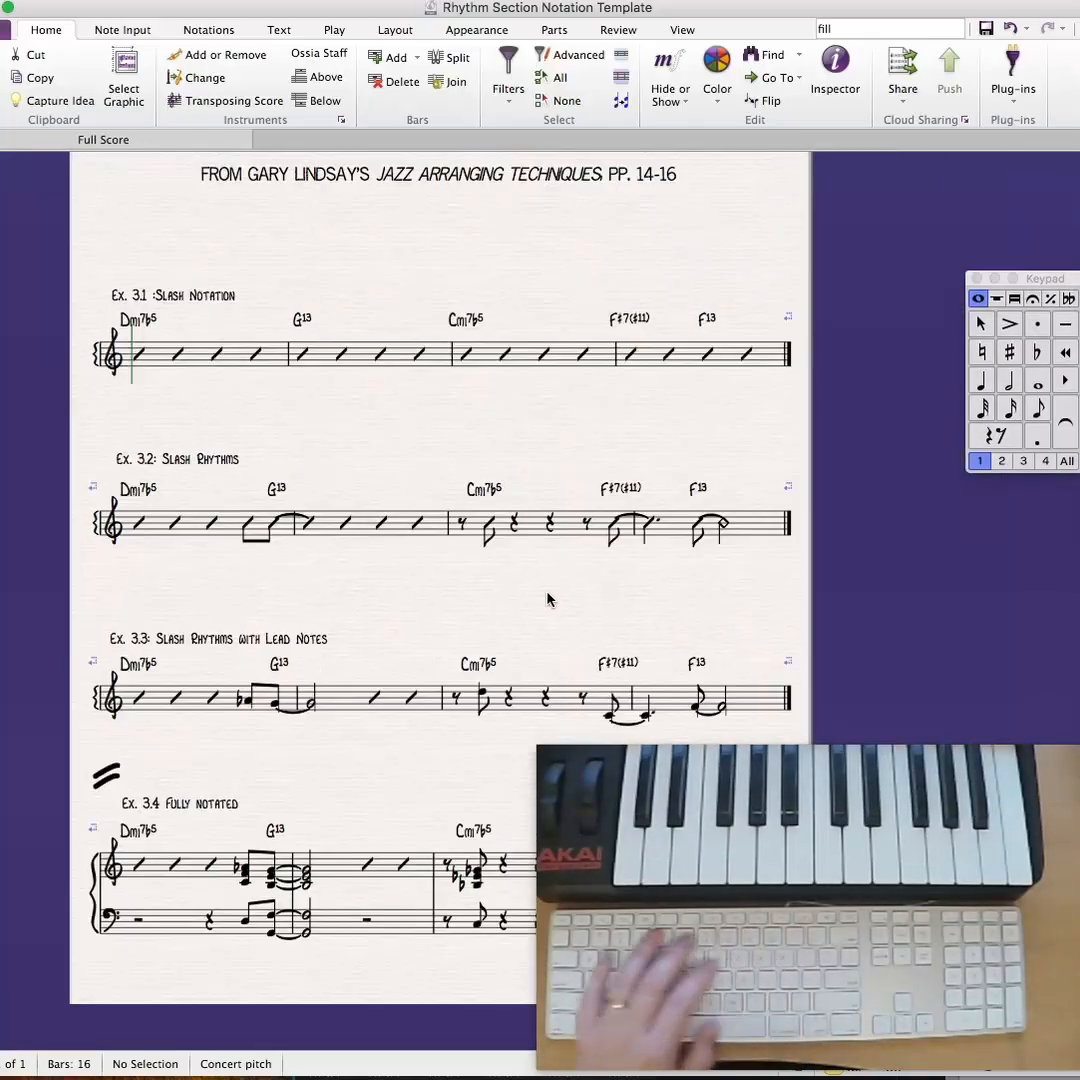
drag(550, 598, 457, 383)
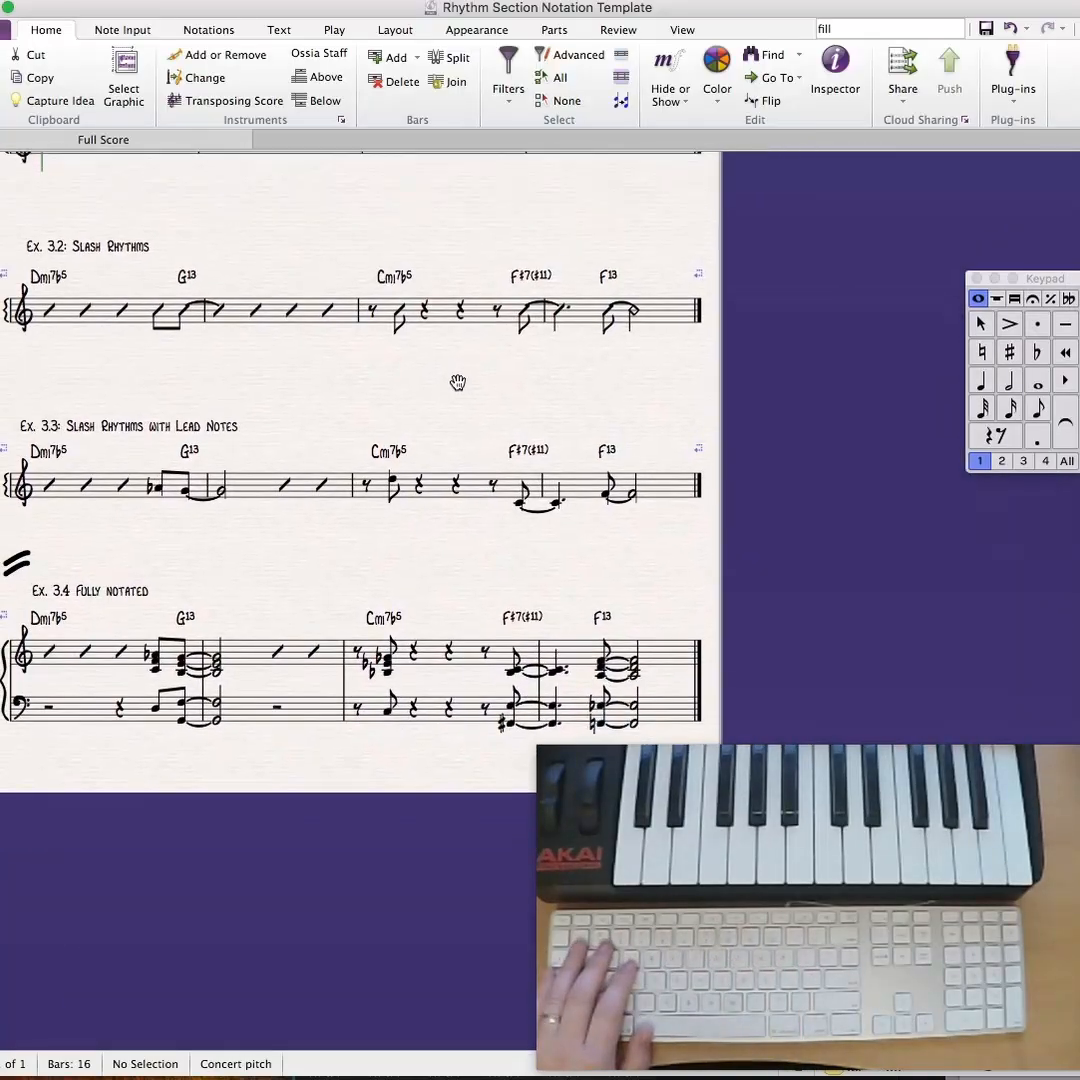